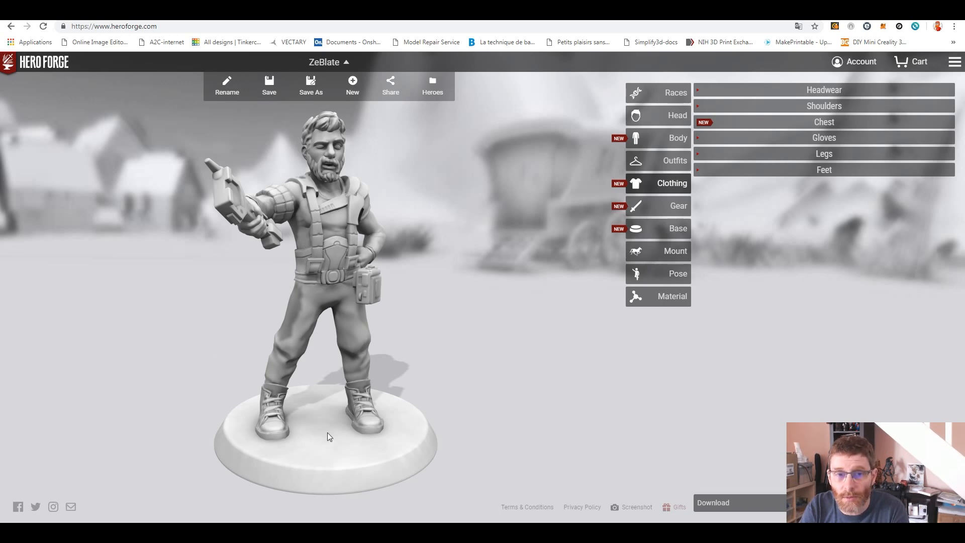
Clear all advanced pose adjustments from the figure
left_click(669, 143)
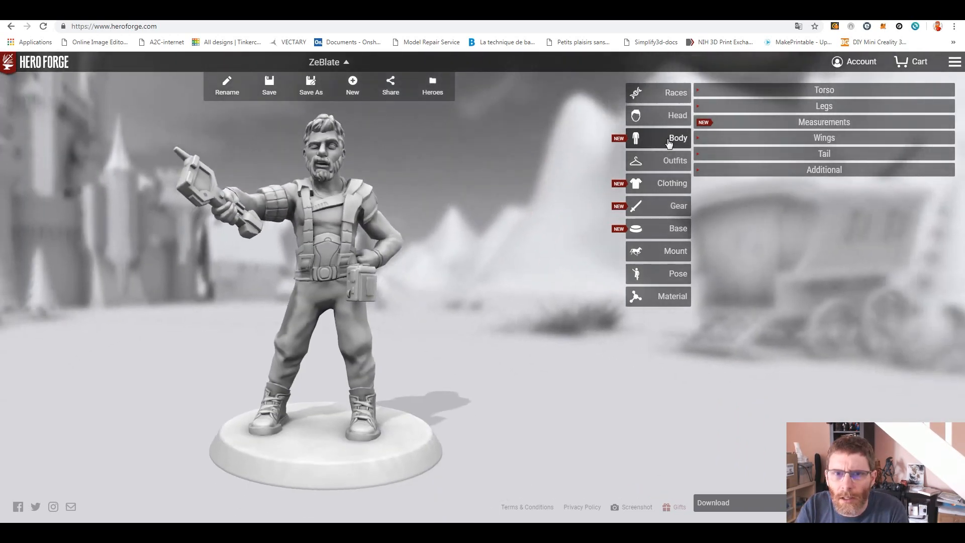
left_click_drag(454, 256, 487, 268)
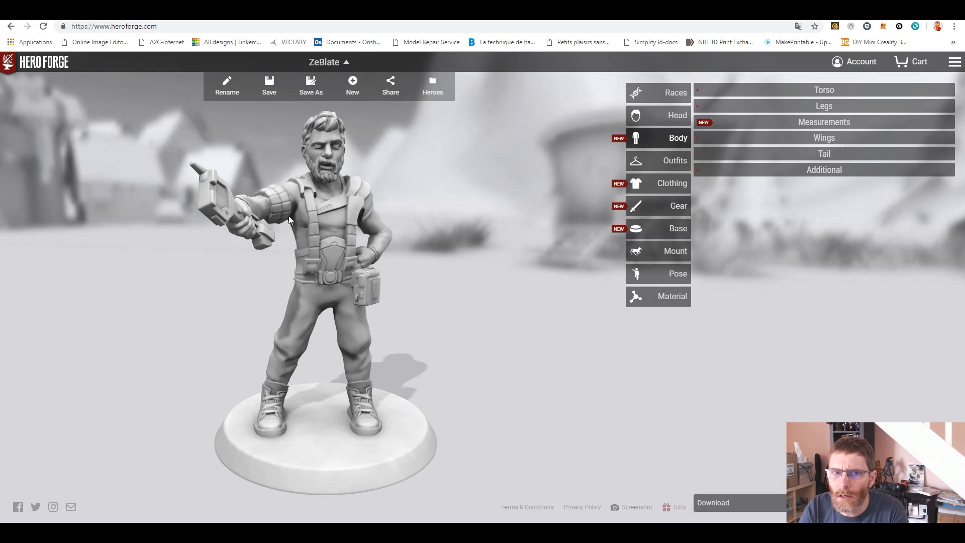
left_click(658, 273)
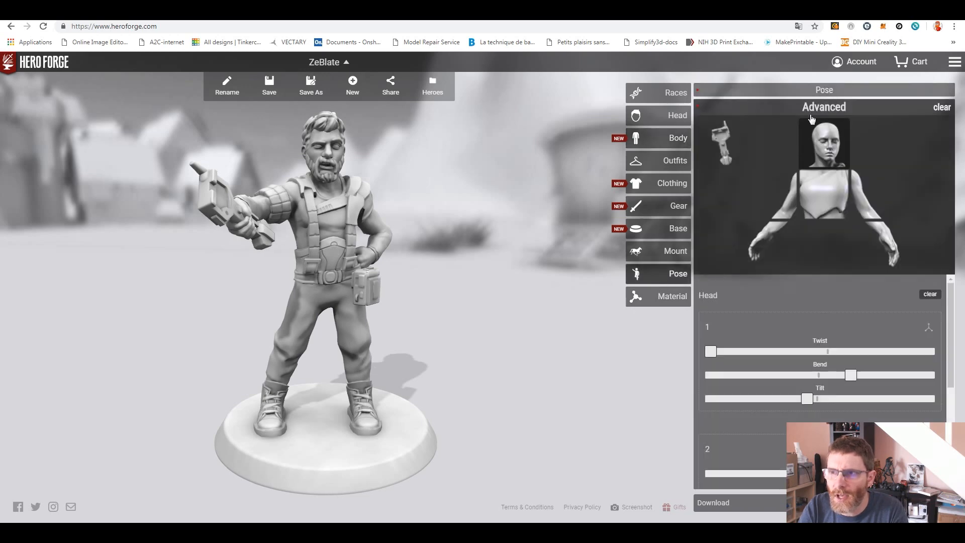
left_click(941, 109)
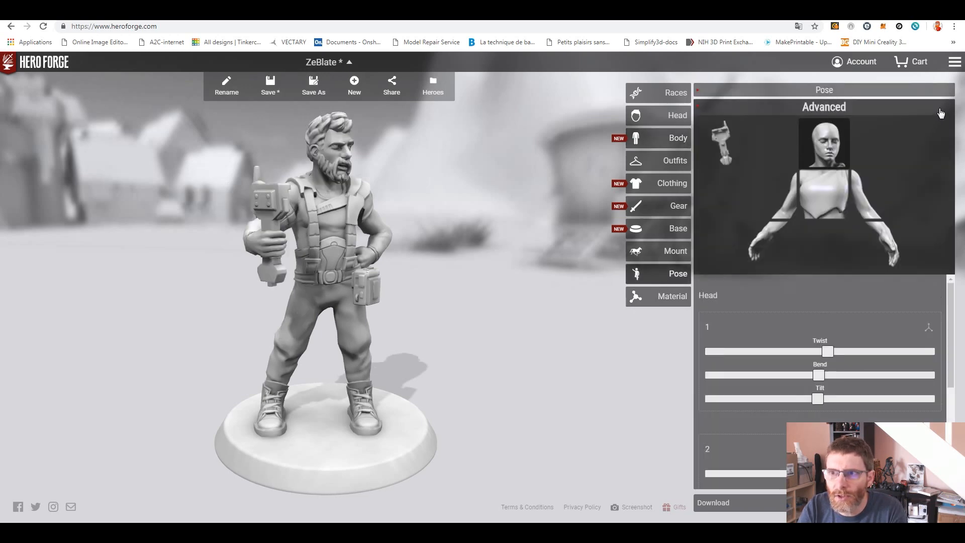
Change the figure to the female version of the Human race
left_click(676, 95)
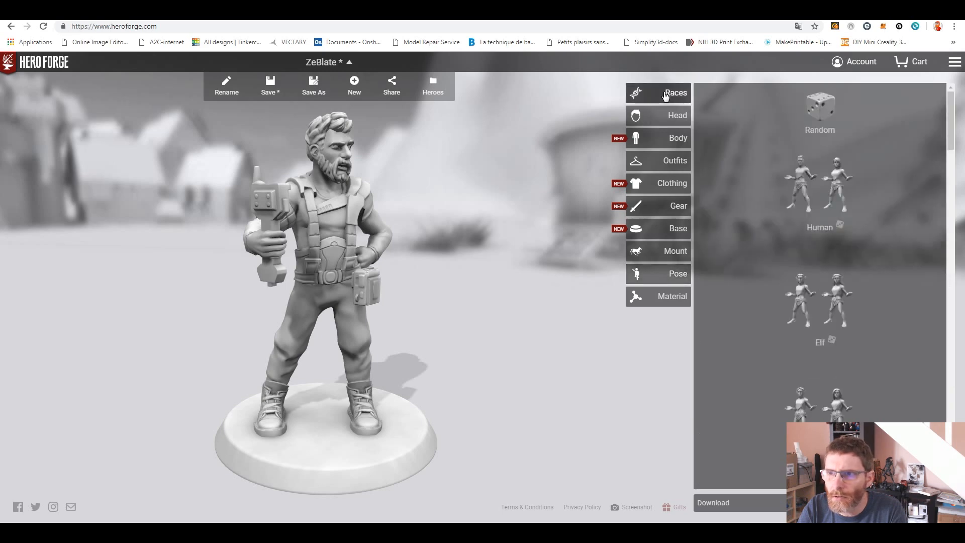
left_click(838, 186)
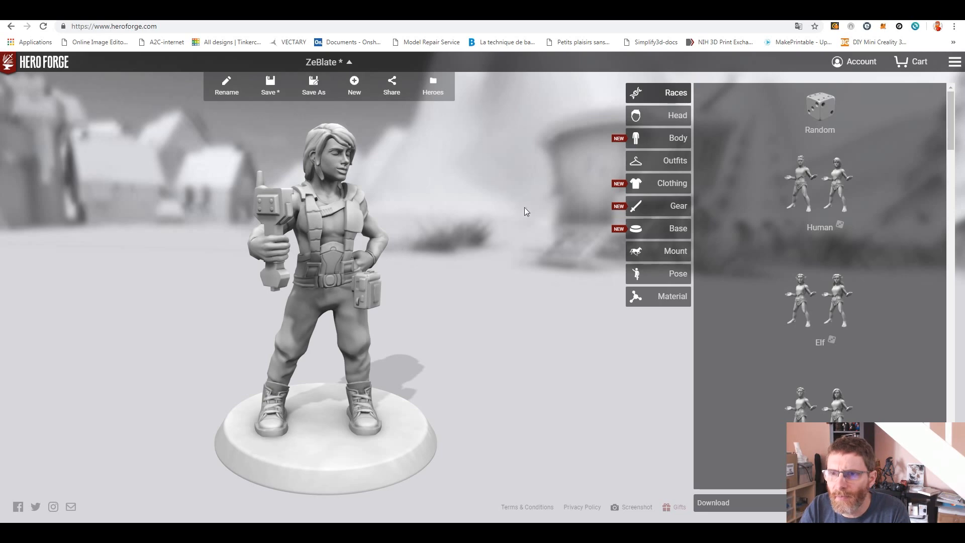
left_click(668, 143)
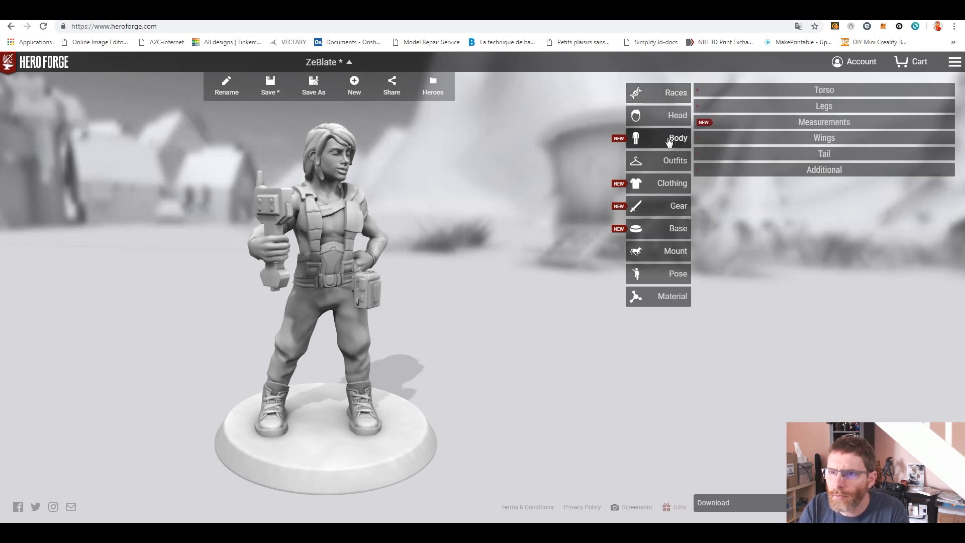
Try the straight bob hairstyle with a full fringe on the figure and view the head from the front
left_click(658, 115)
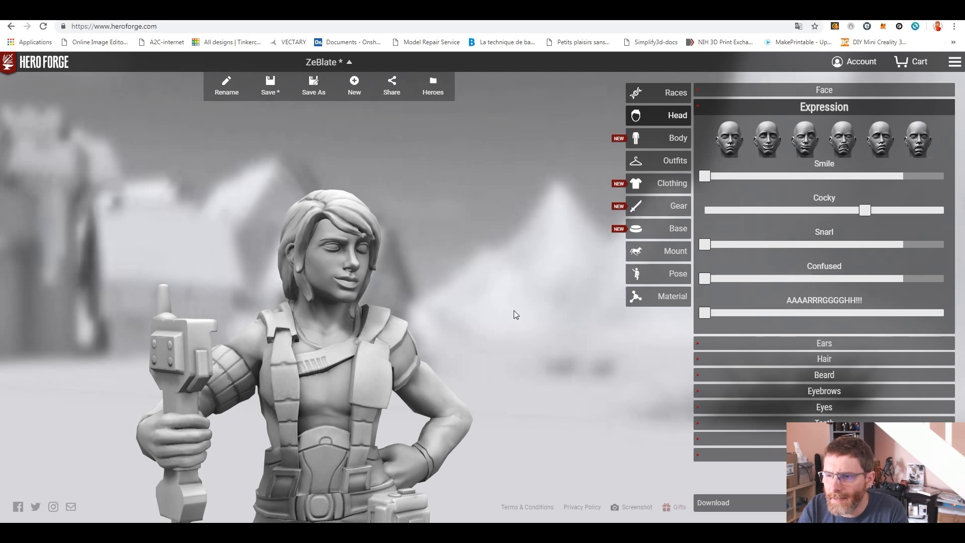
left_click(840, 359)
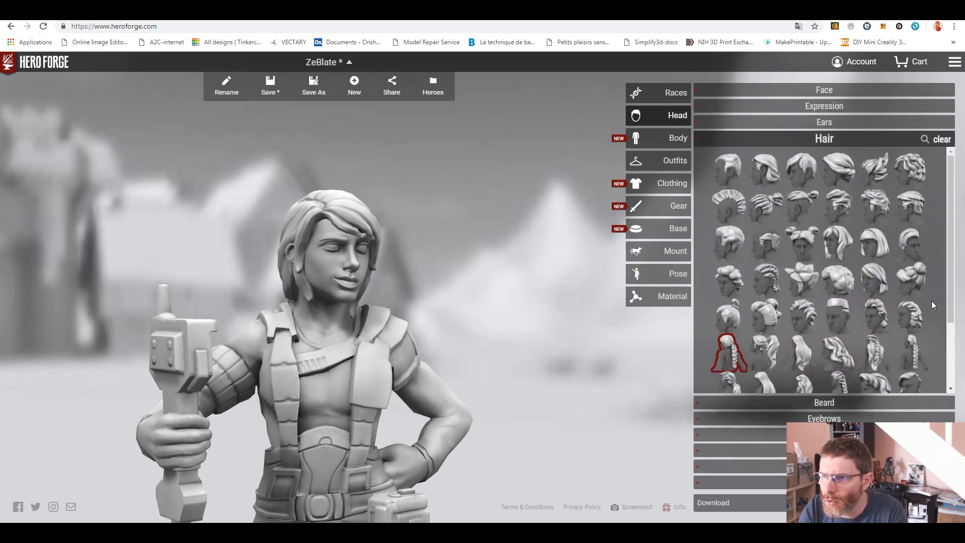
left_click_drag(951, 273, 950, 288)
left_click(875, 223)
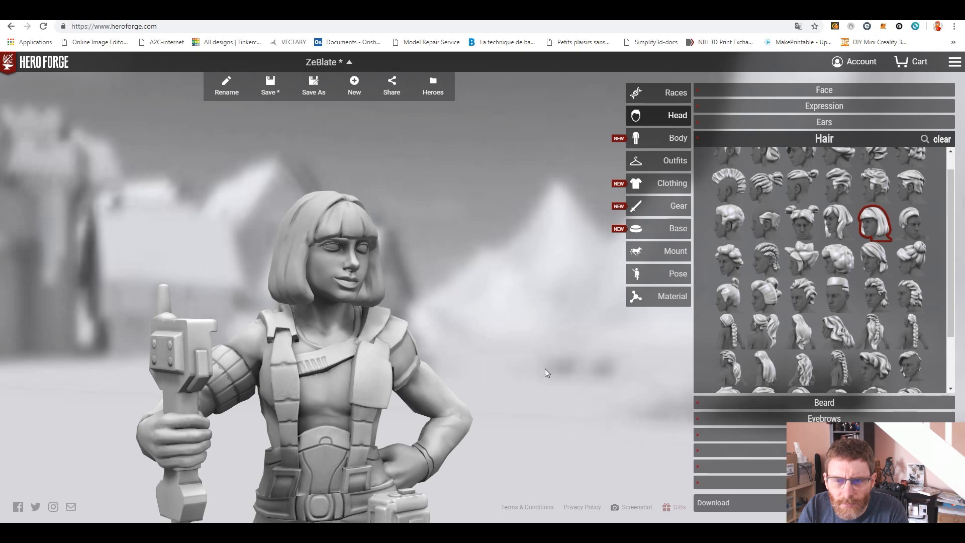
left_click_drag(459, 302, 423, 298)
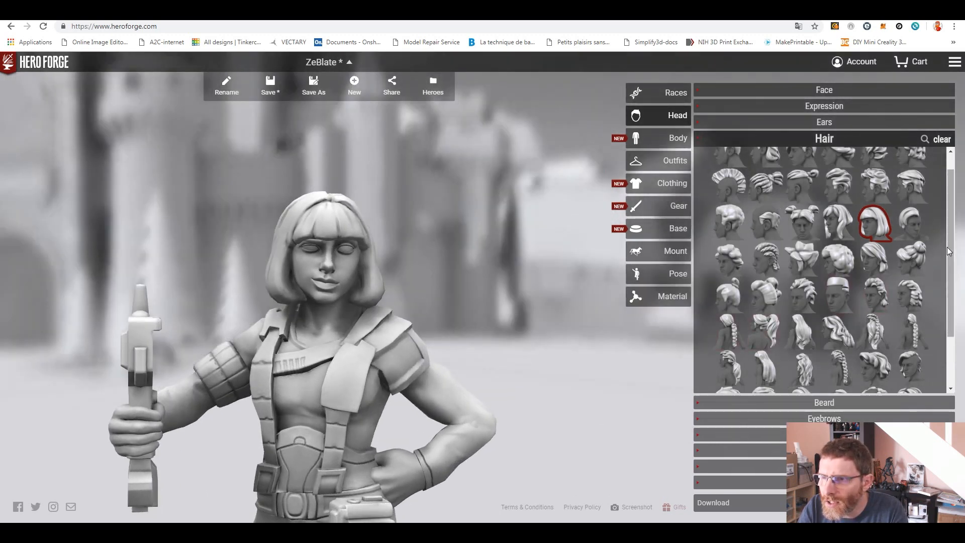
Browse the hairstyles and give the figure the longer layered hair with a fringe
scroll(955, 231, "up", 1)
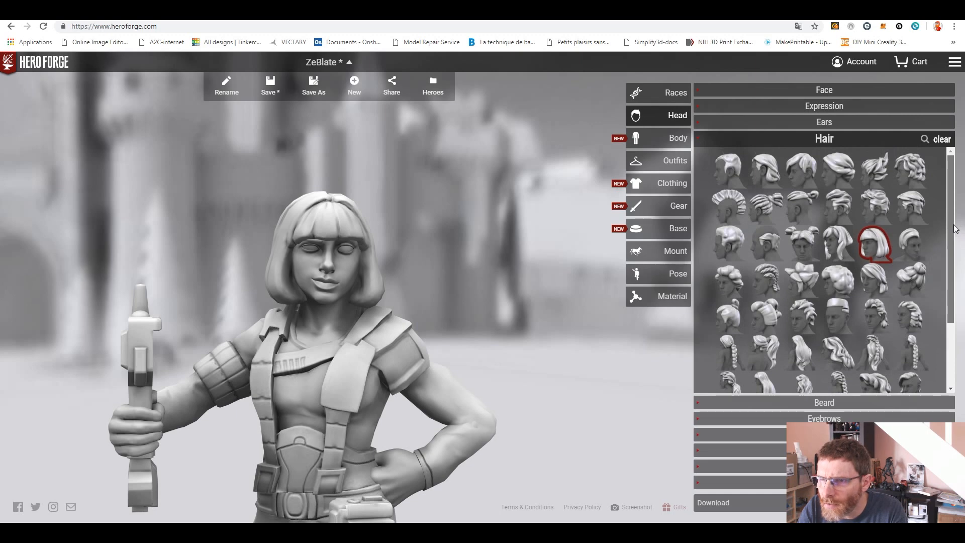
scroll(958, 236, "down", 2)
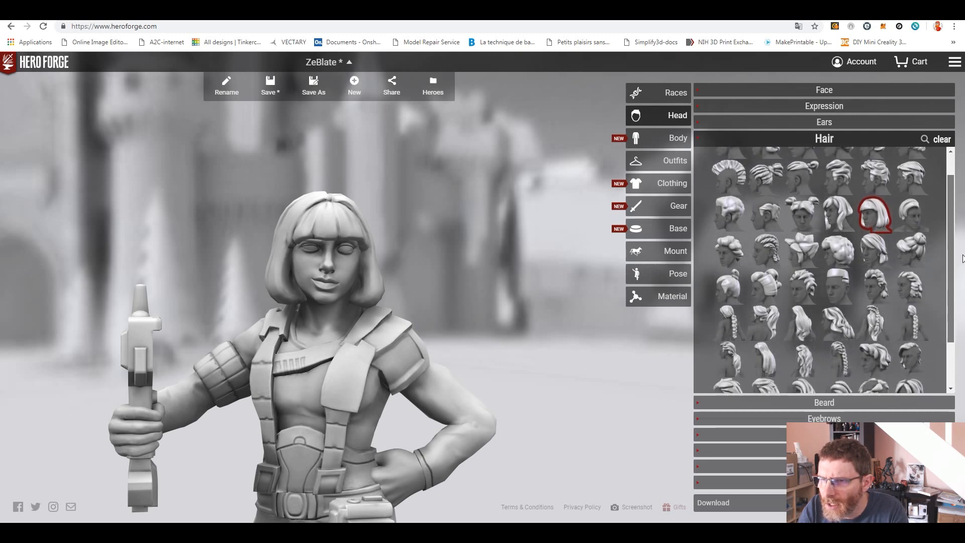
left_click_drag(964, 266, 964, 312)
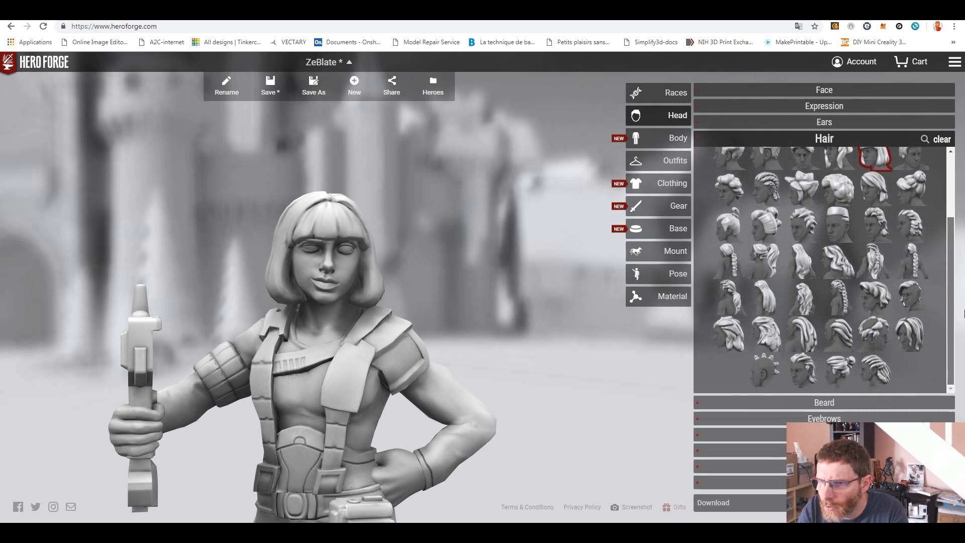
left_click_drag(964, 293, 964, 257)
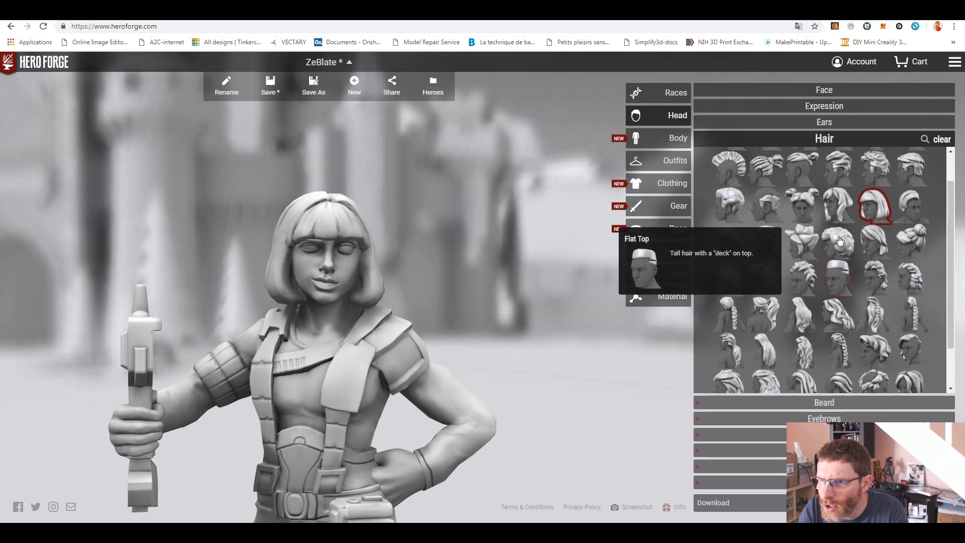
left_click(833, 206)
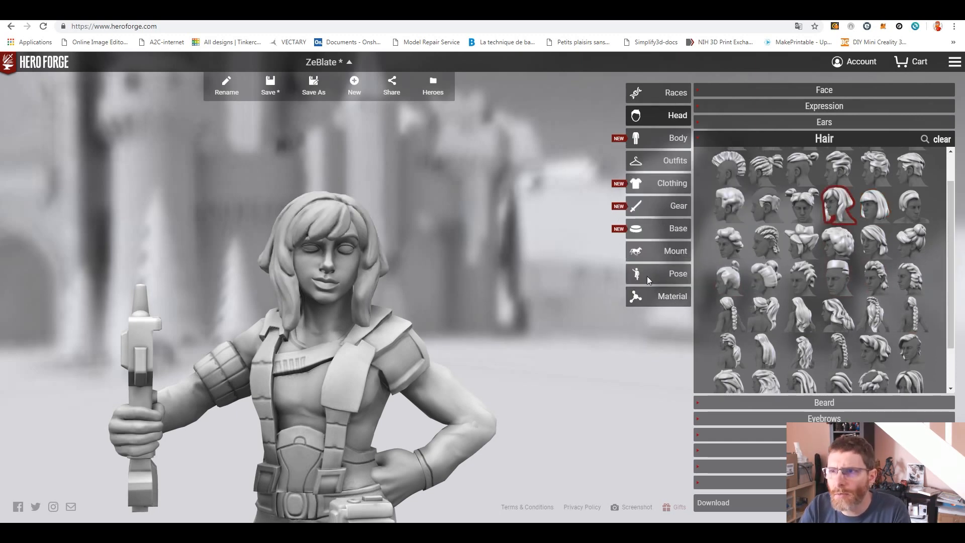
Compare face shapes, trying Round Features, and give the figure the Gnomish Features face
left_click(829, 93)
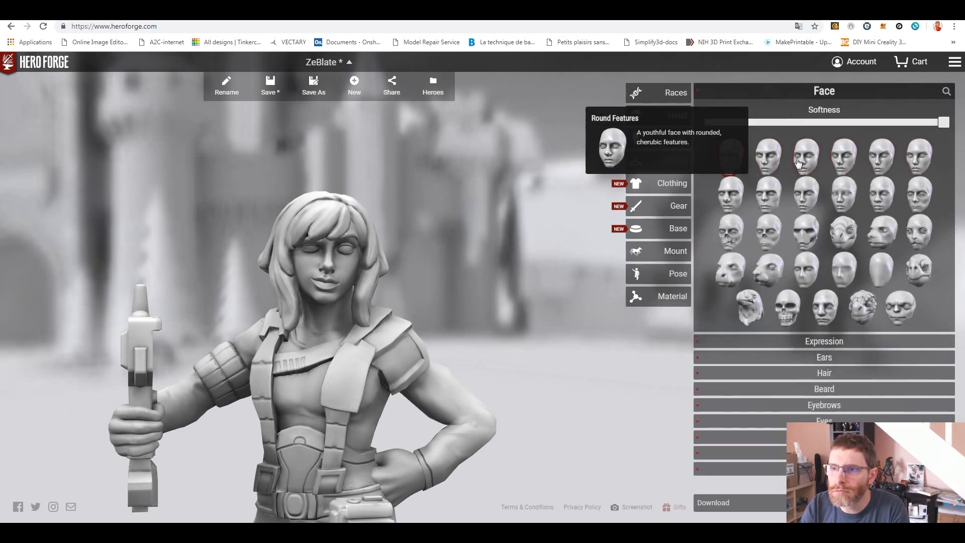
left_click(811, 166)
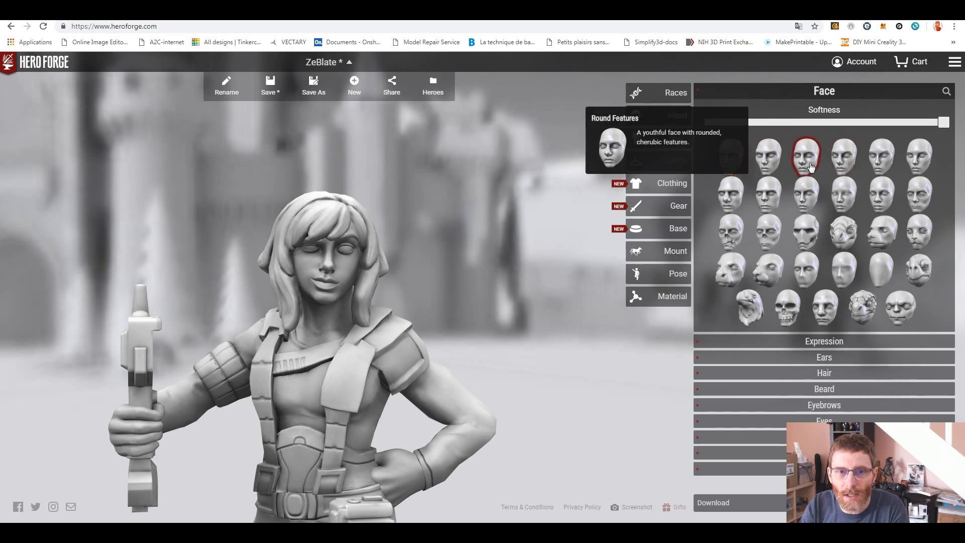
left_click(845, 169)
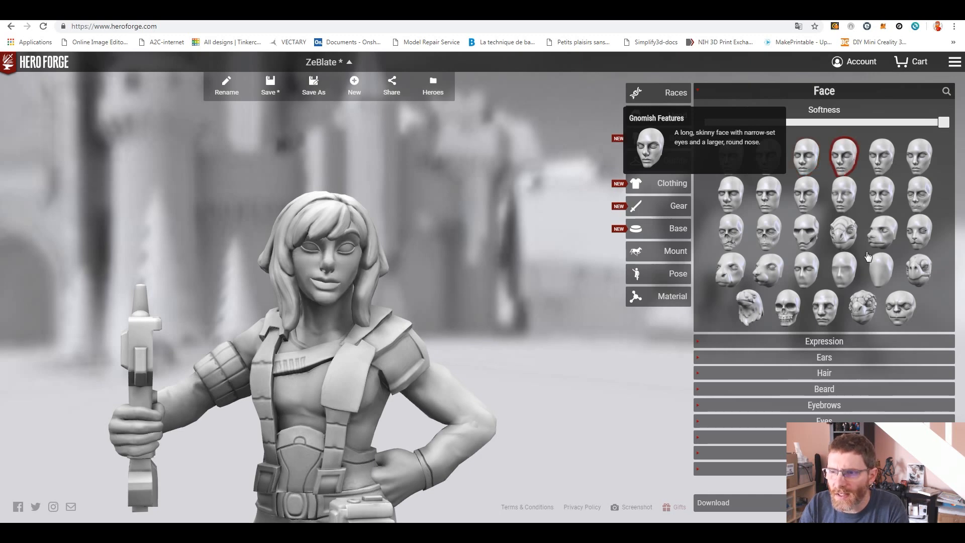
Reduce the Cocky facial expression to its minimum and return to the face options
left_click(838, 343)
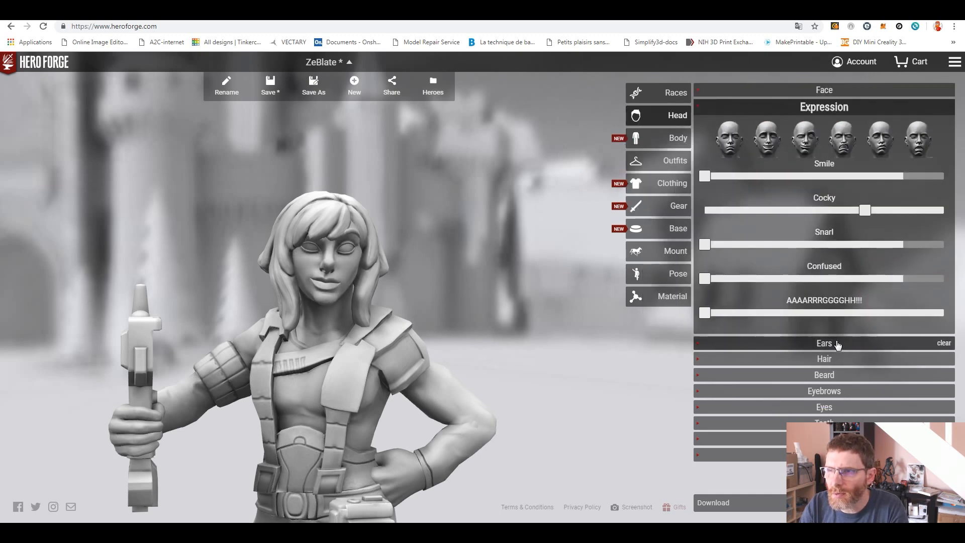
left_click_drag(864, 212, 689, 219)
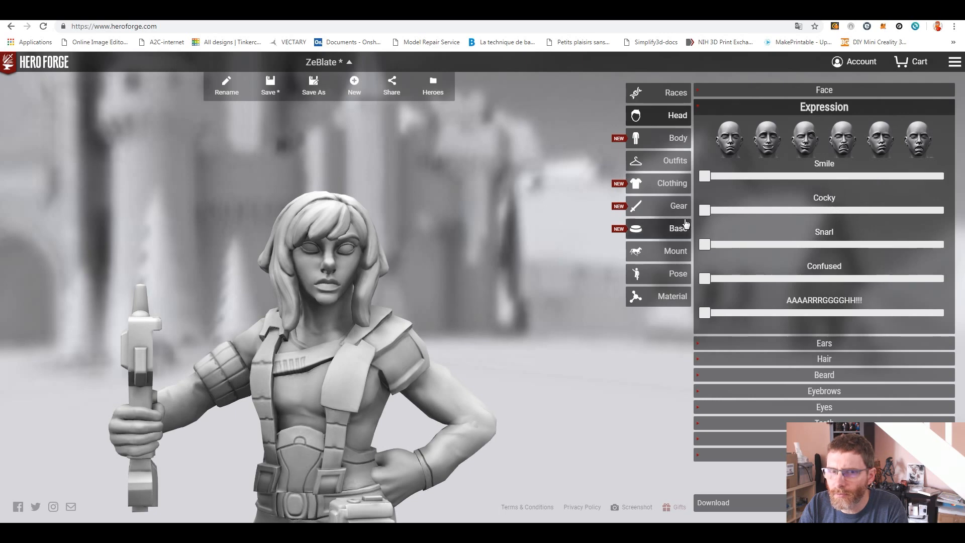
left_click(822, 91)
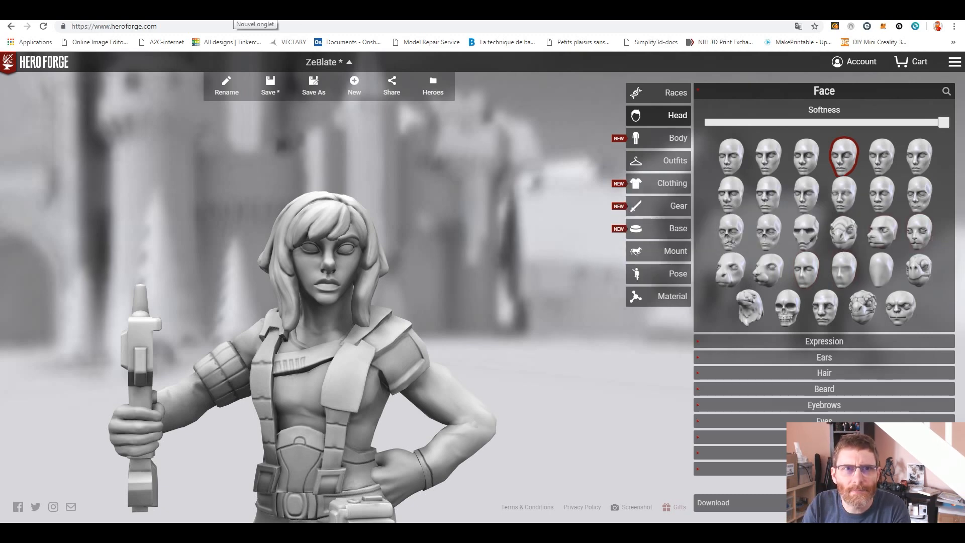
Search Google Images in a new browser tab for "alita battle angel" and enlarge the first portrait as reference
left_click(255, 14)
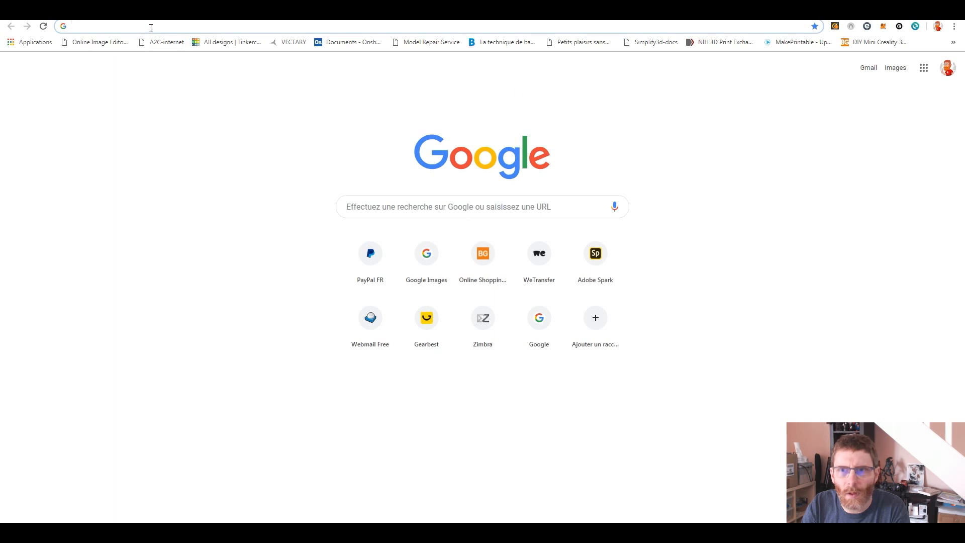
left_click(899, 69)
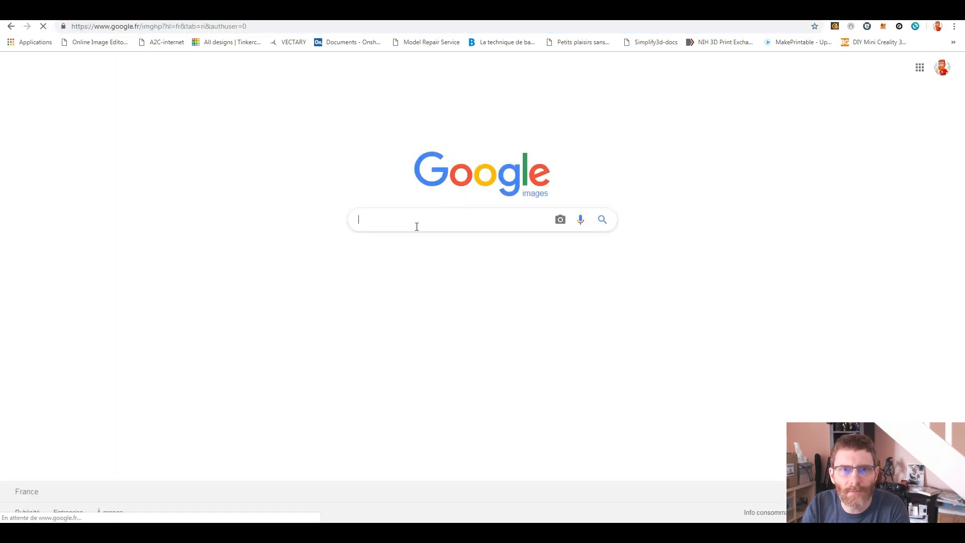
type("alita")
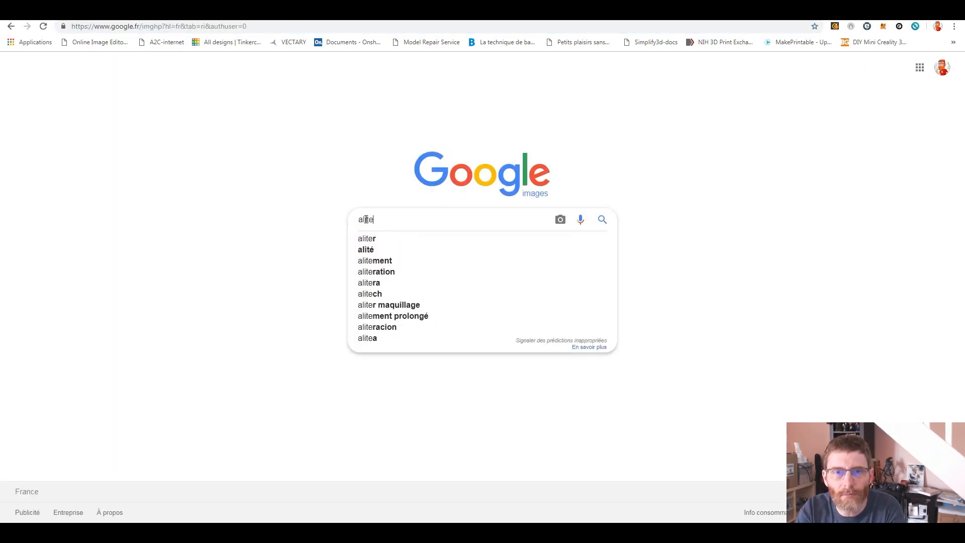
key("Down")
key("Down")
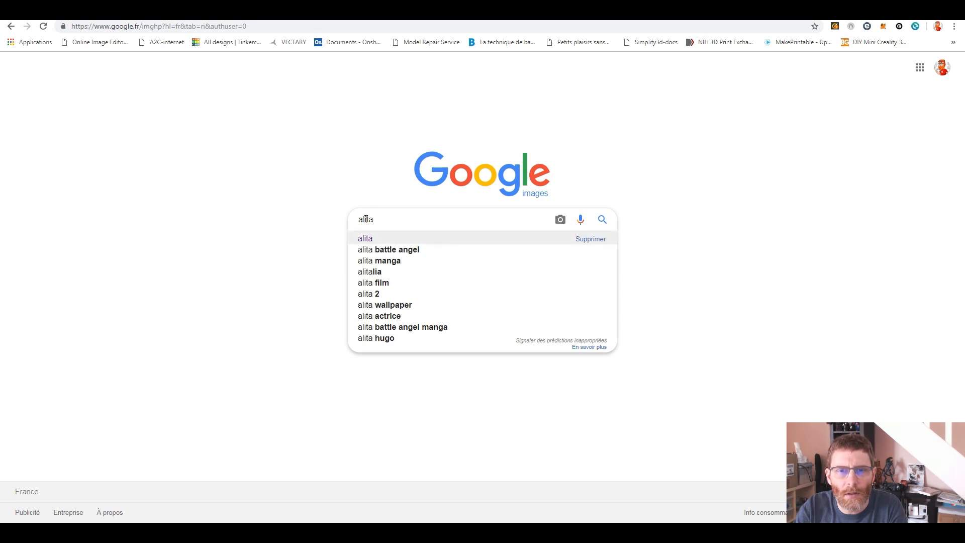
key("Return")
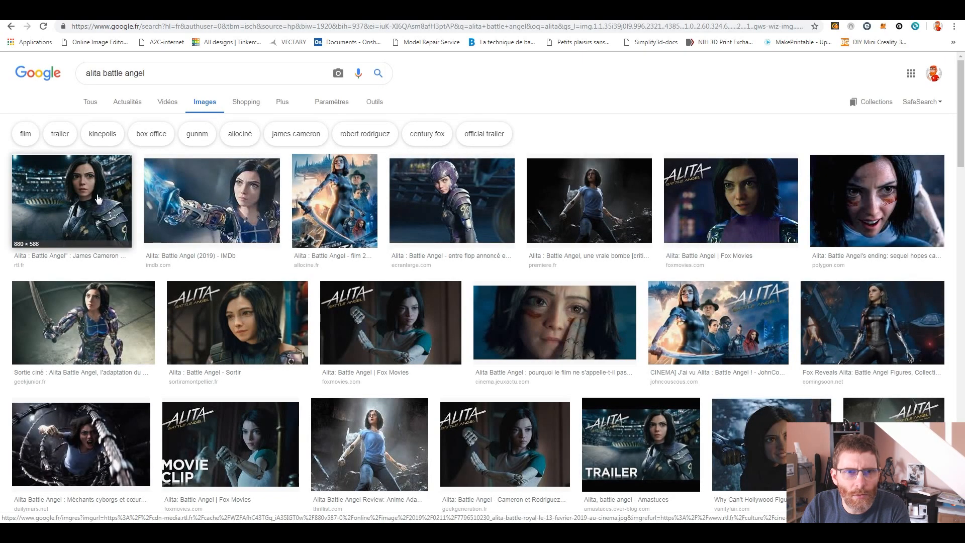
left_click(94, 197)
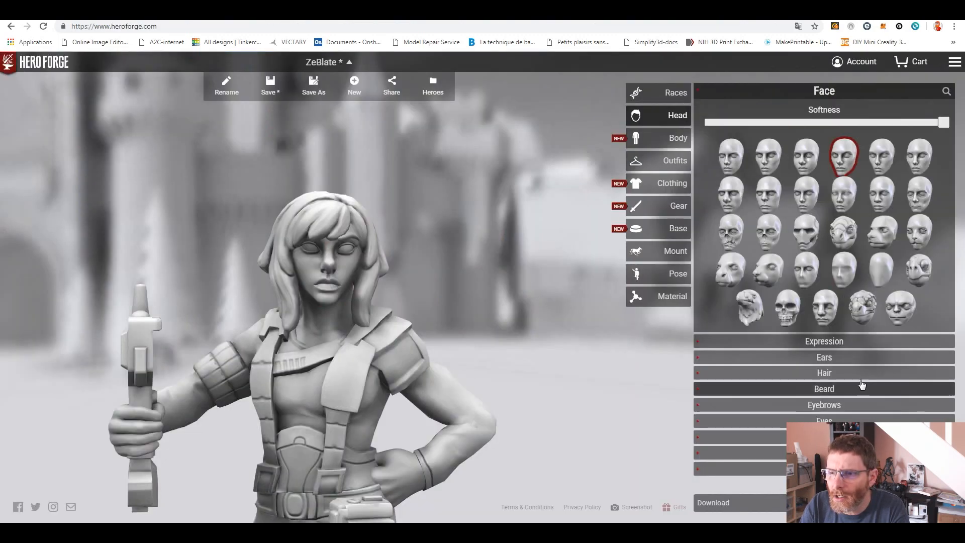
Back in Hero Forge, try the side-swept shoulder-length hairstyle and restore the longer layered hair with a fringe
left_click(835, 370)
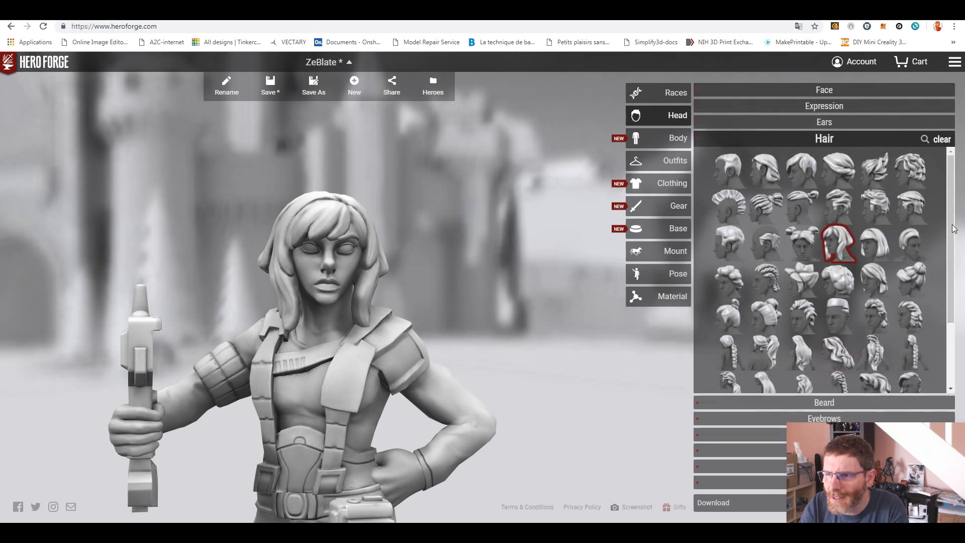
left_click_drag(952, 222, 952, 255)
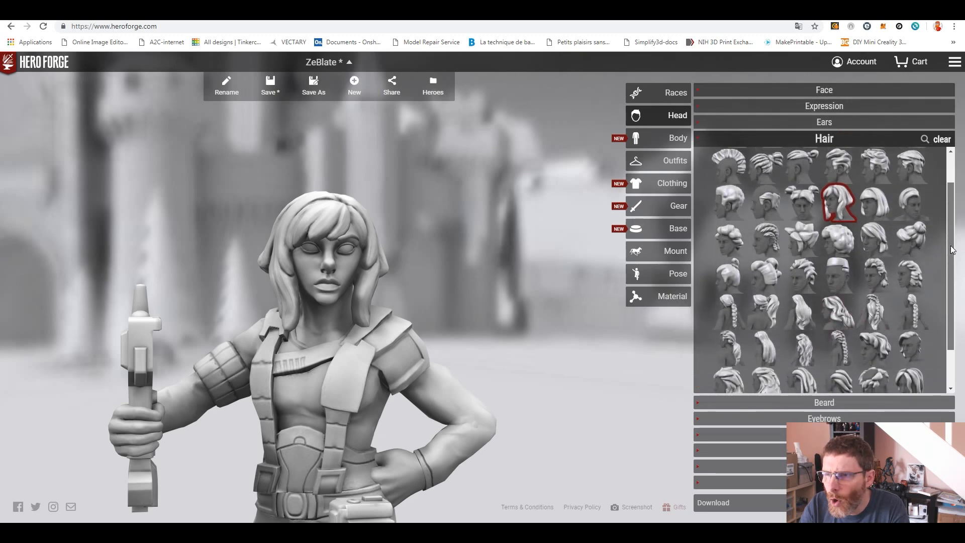
left_click(884, 236)
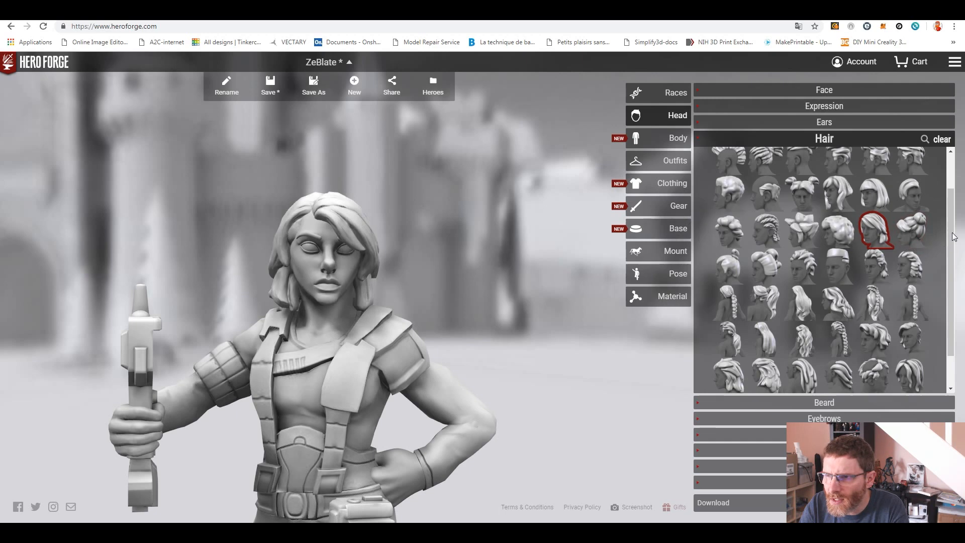
left_click_drag(952, 236, 950, 283)
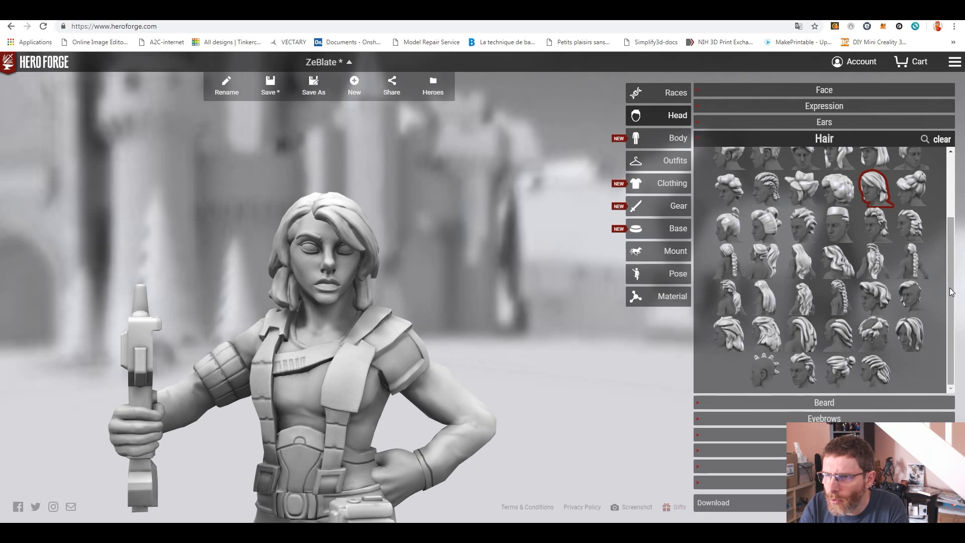
left_click_drag(952, 291, 952, 227)
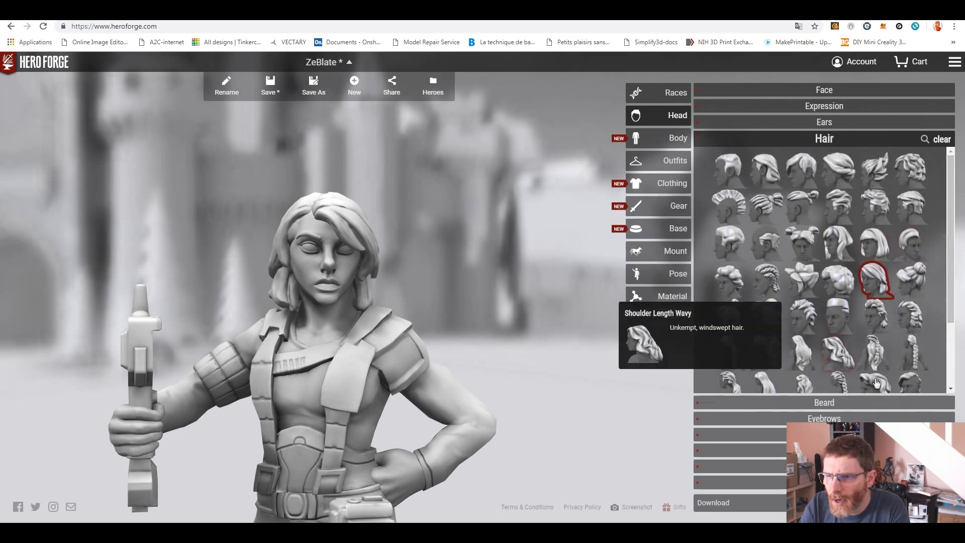
left_click(837, 243)
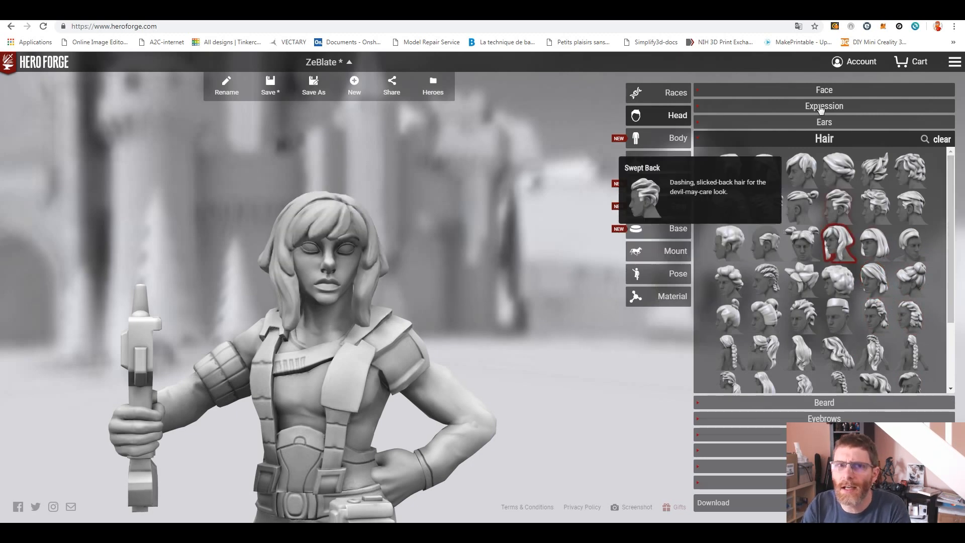
Switch back to the Google Images tab to examine the enlarged Alita reference picture
left_click(256, 8)
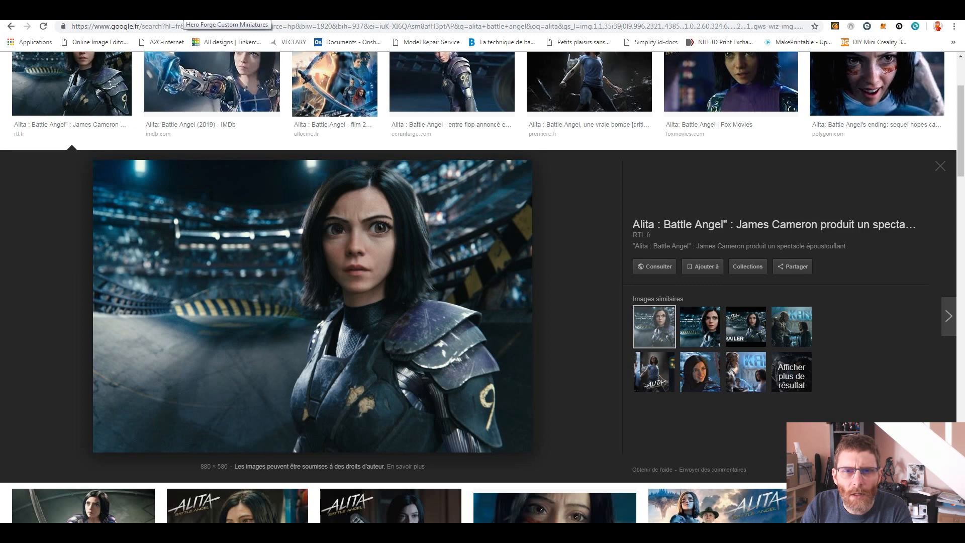
Switch back to Hero Forge, compare several face shapes on the figure and apply the Smooth Features face
left_click(188, 10)
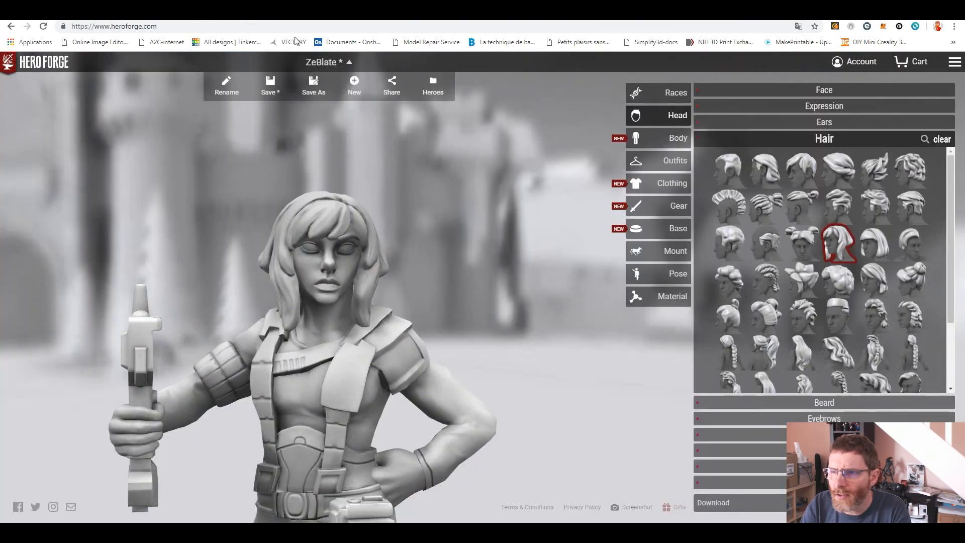
left_click(833, 93)
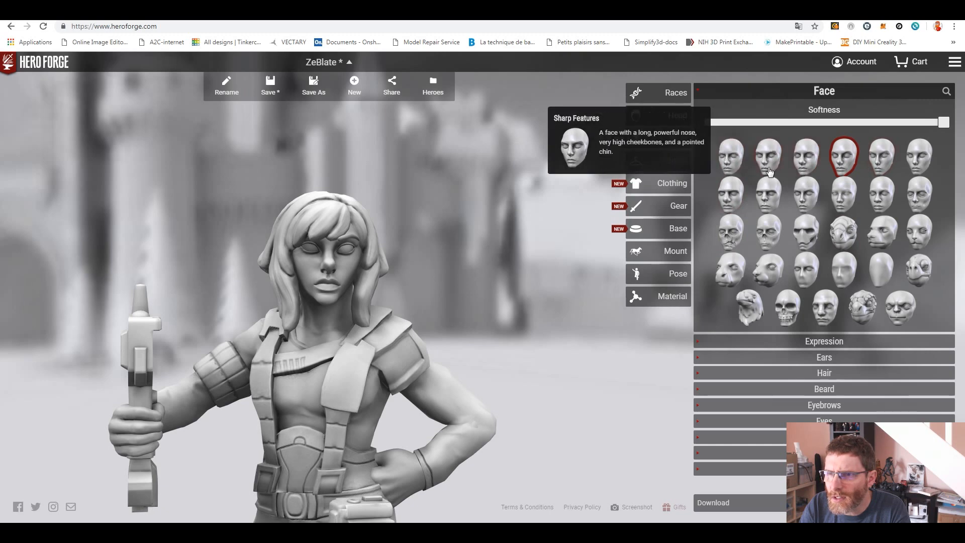
left_click(735, 168)
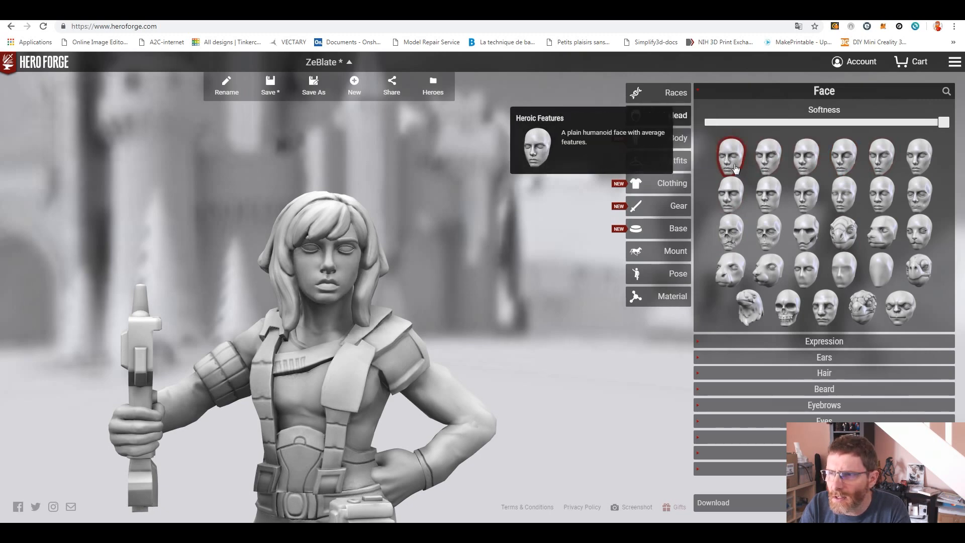
left_click(932, 160)
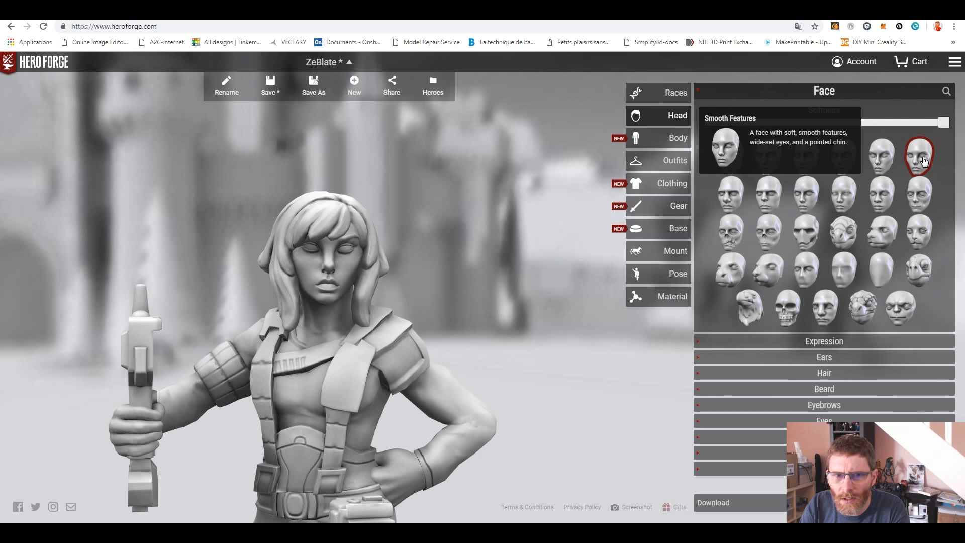
left_click(883, 159)
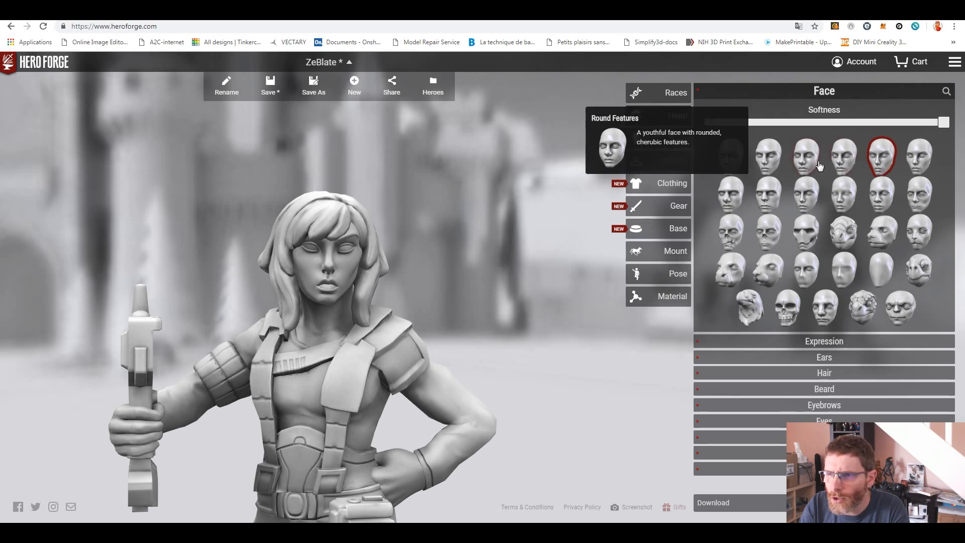
left_click(840, 164)
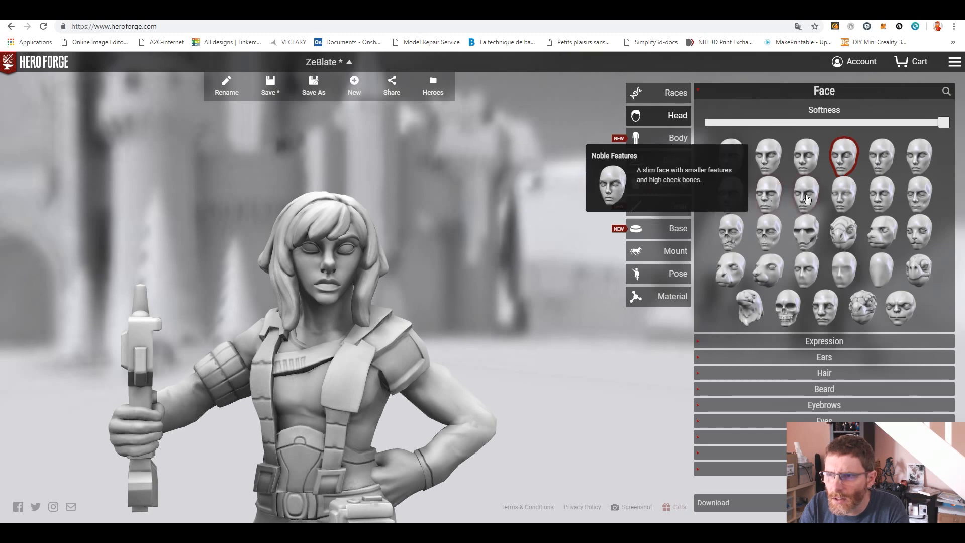
left_click(840, 196)
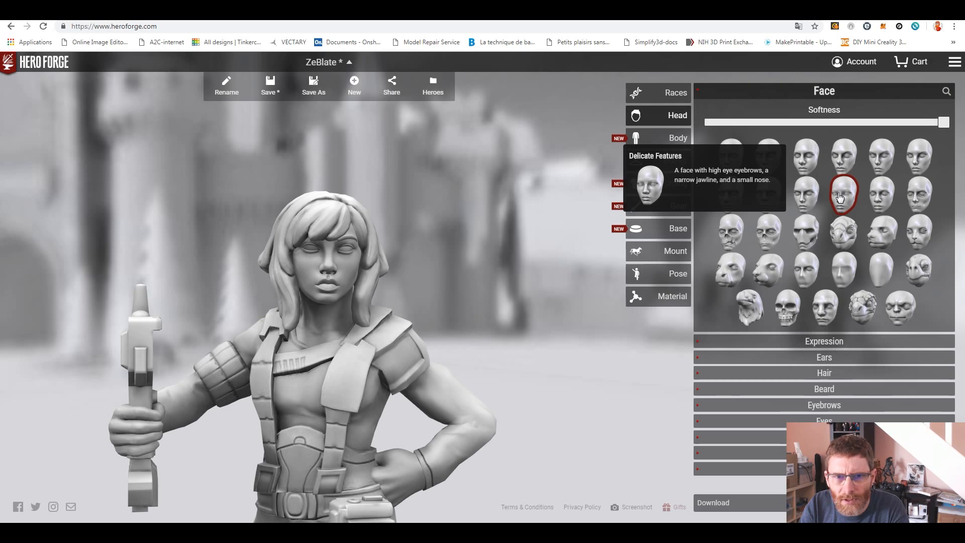
left_click(877, 200)
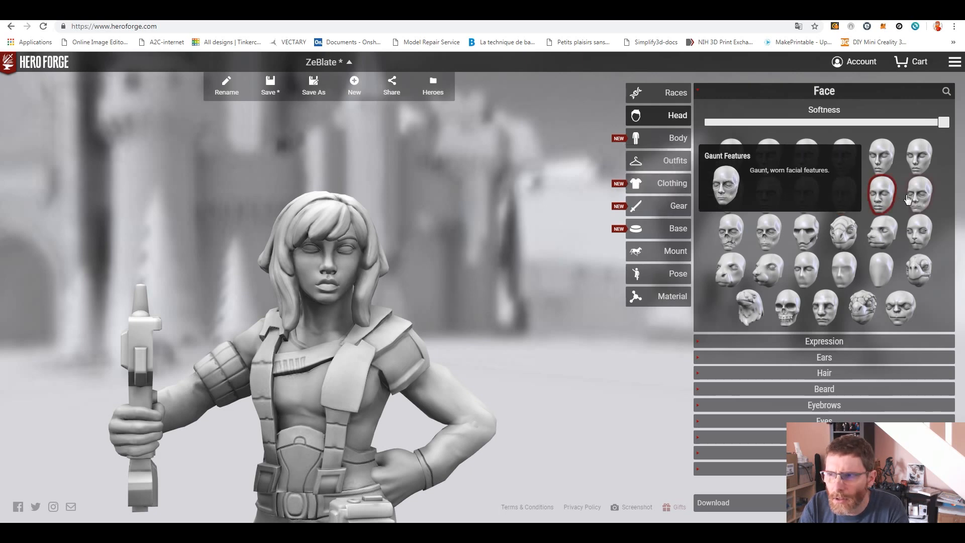
left_click(918, 160)
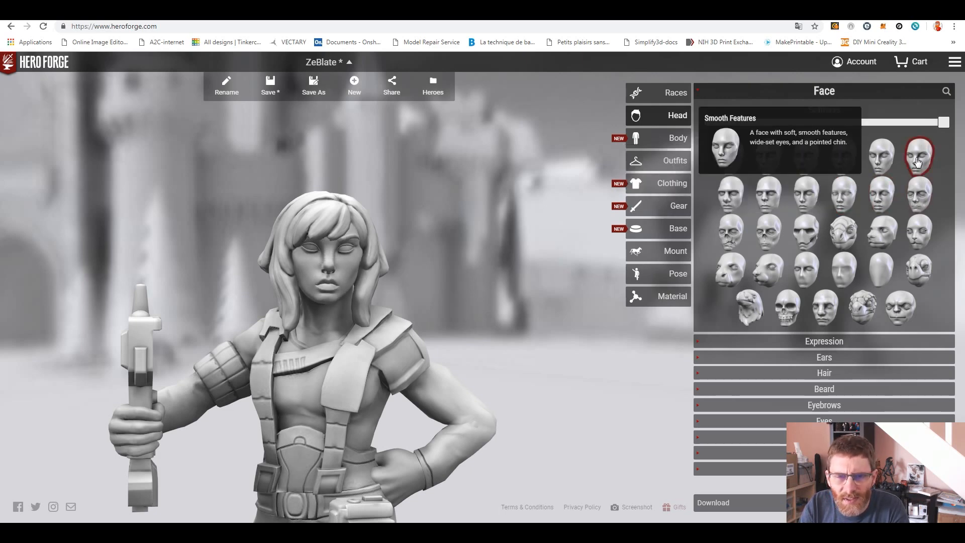
Recheck the Alita reference picture in the other browser tab and set the Hero Forge face's Softness slightly below maximum
left_click(271, 10)
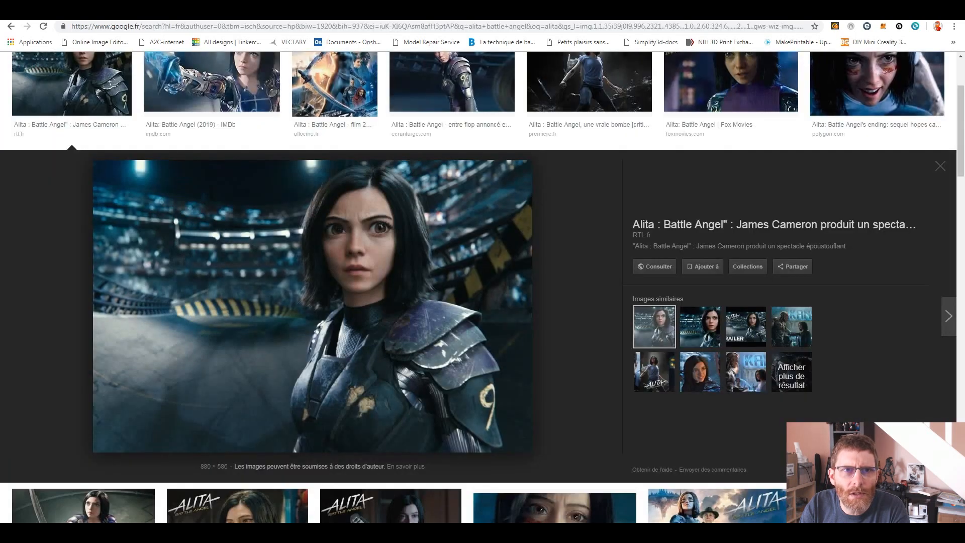
left_click(231, 10)
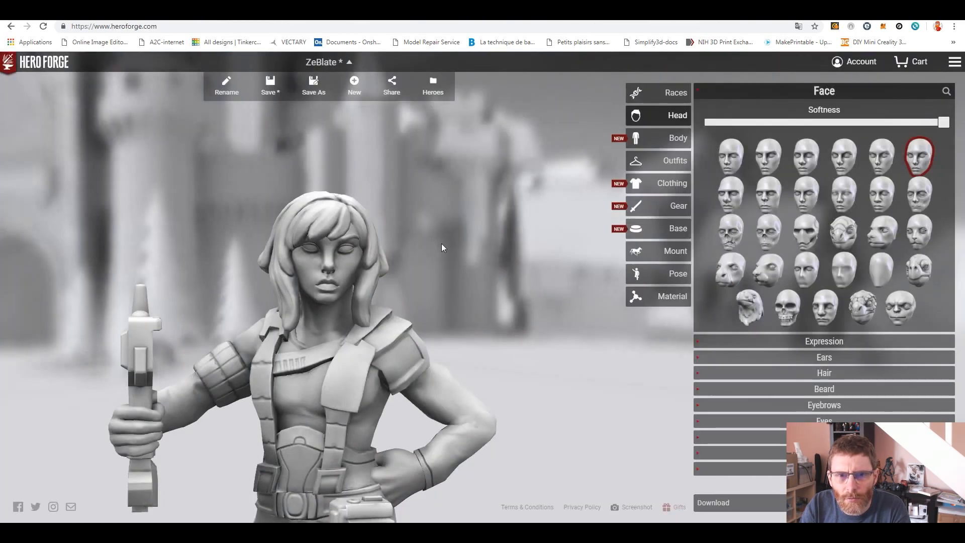
mouse_move(455, 304)
left_mouse_down()
mouse_move(306, 304)
mouse_move(565, 300)
mouse_move(441, 304)
mouse_move(450, 303)
left_mouse_up()
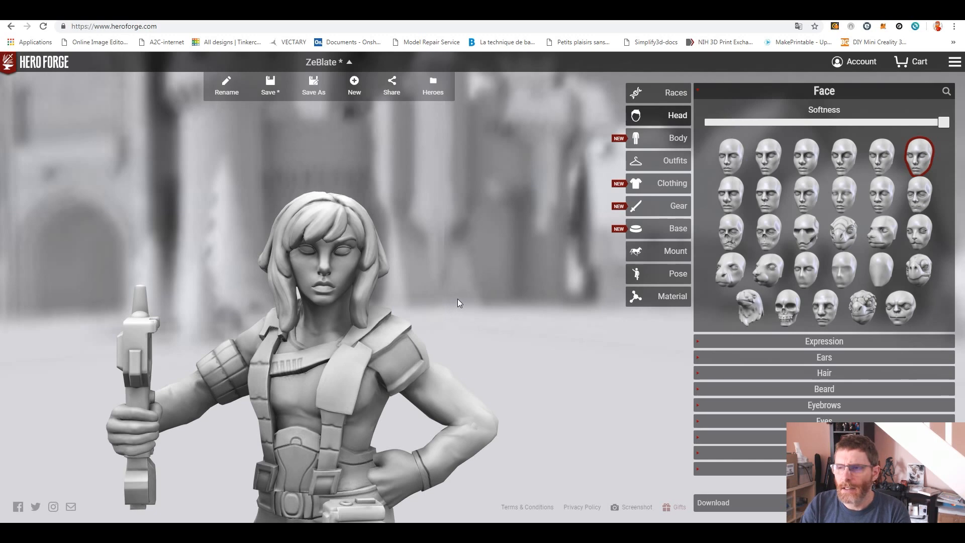
left_click_drag(948, 125, 743, 133)
left_click_drag(679, 143, 817, 133)
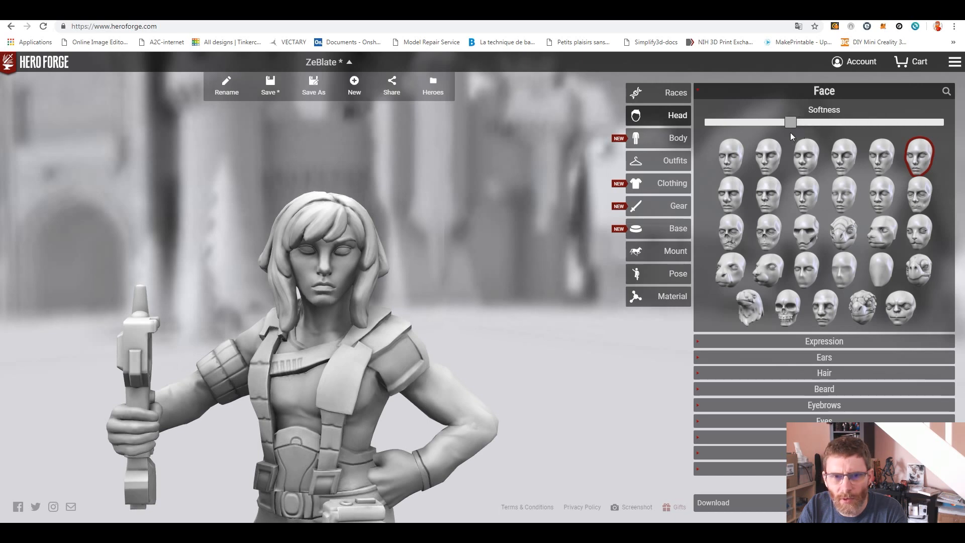
left_click_drag(909, 132, 908, 132)
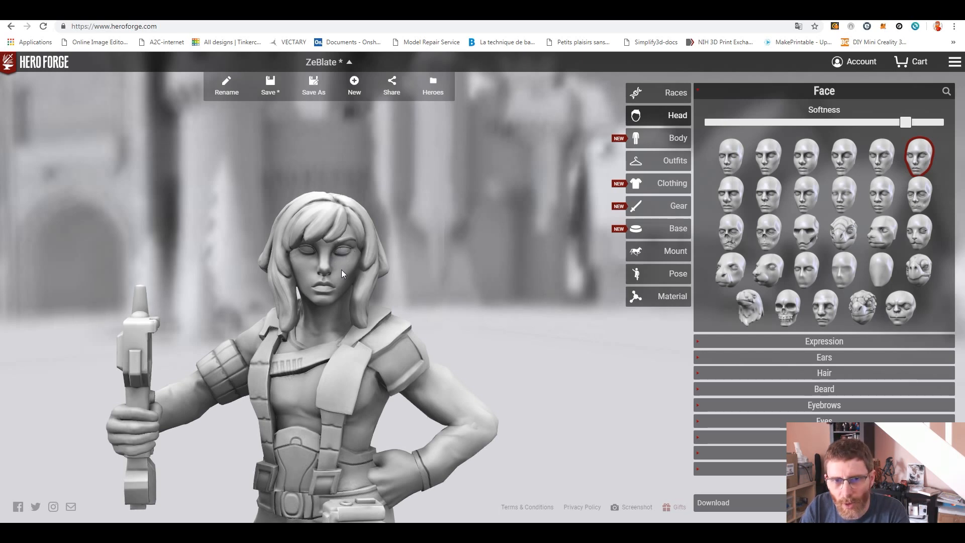
Try the Confused, Cocky, Smiling and Blank expression presets on the face and settle on the snarling one
left_click(825, 344)
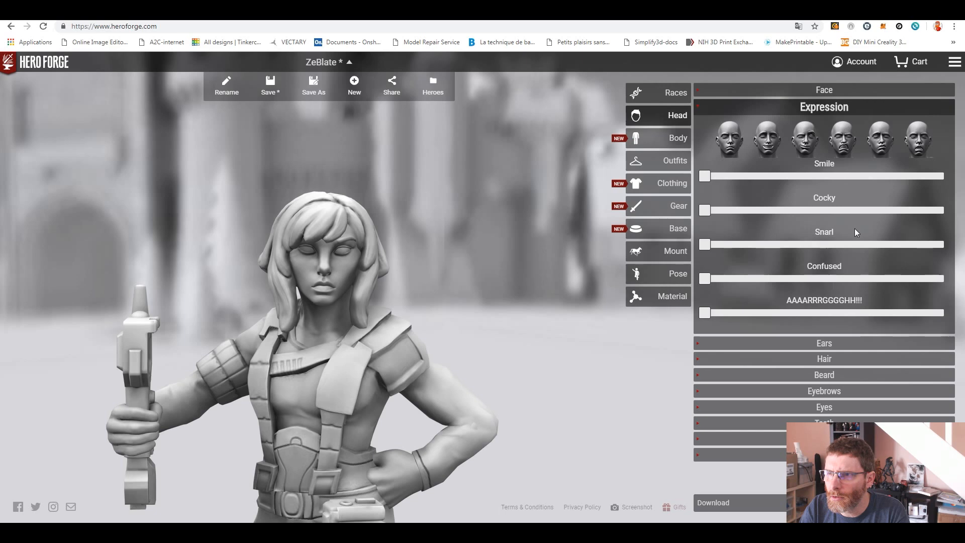
left_click(844, 147)
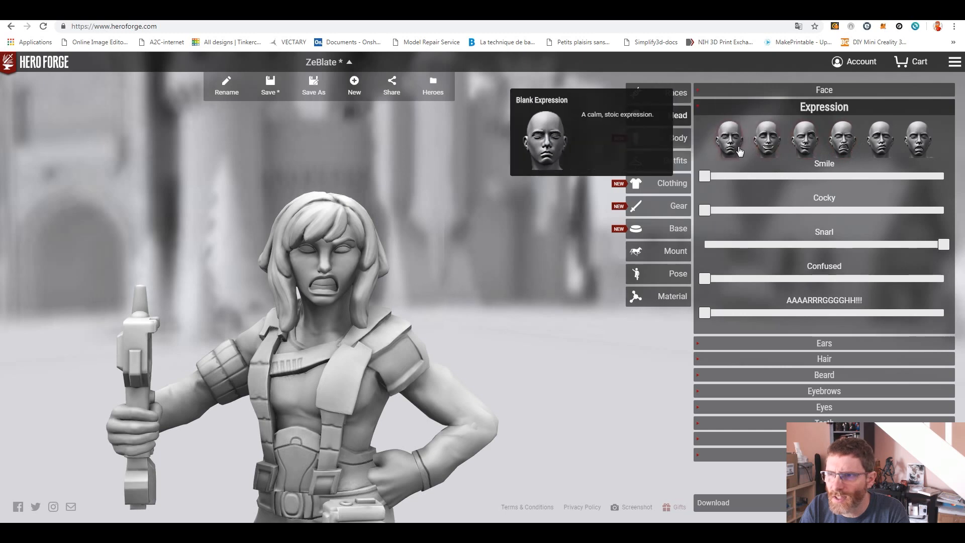
left_click(882, 141)
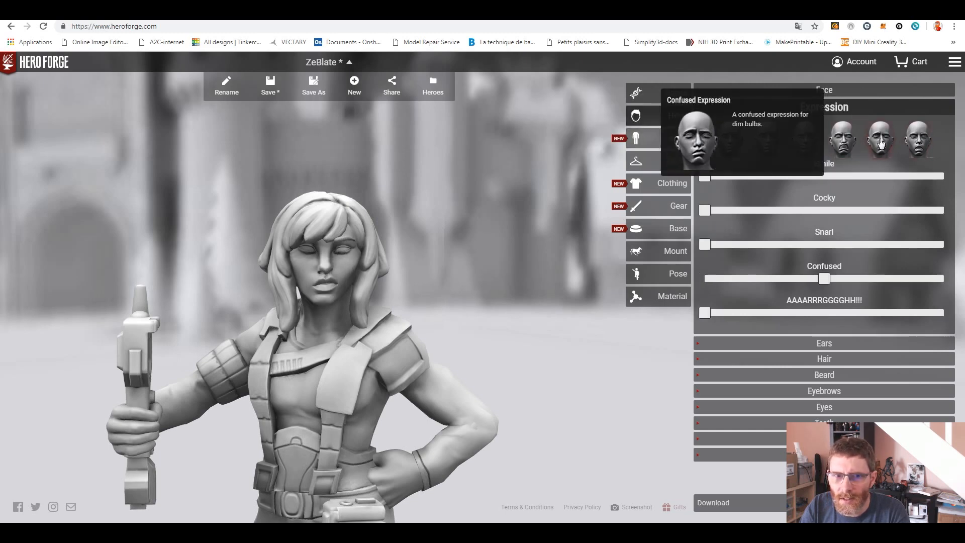
left_click(849, 142)
left_click(761, 146)
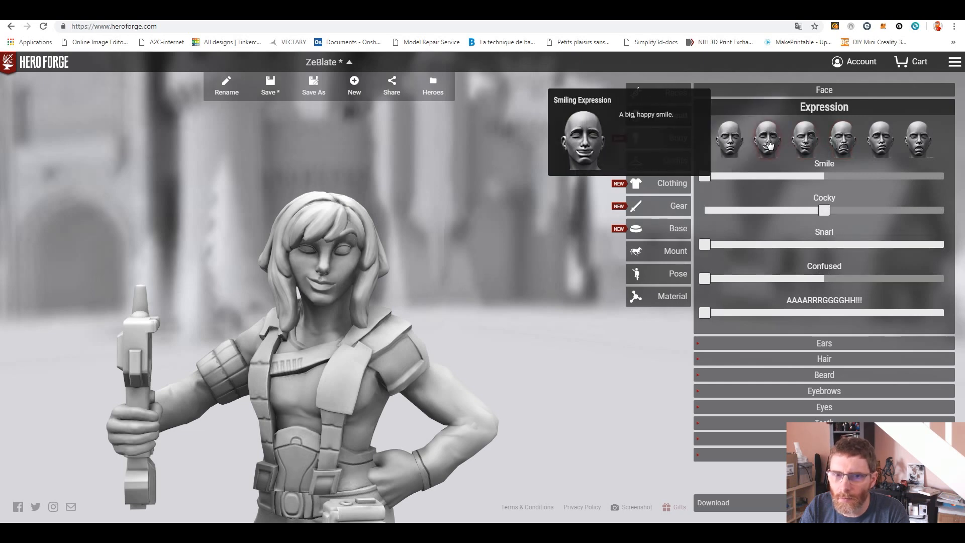
left_click(730, 145)
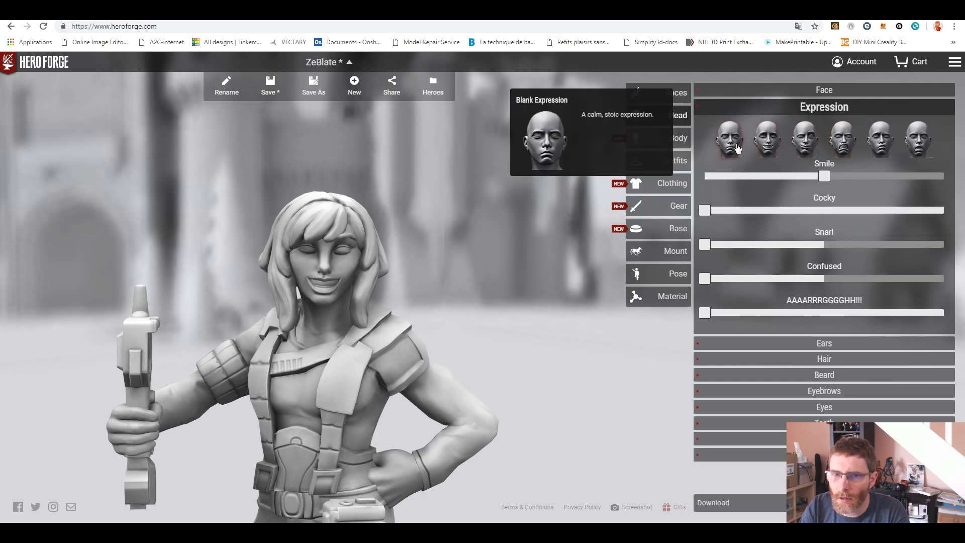
left_click(848, 145)
Fine-tune the snarling expression with Smile at minimum, Cocky slightly above minimum and the AAAARRRGGGGHH!!! scream at about two thirds
mouse_move(705, 178)
left_mouse_down()
mouse_move(889, 177)
mouse_move(718, 179)
mouse_move(855, 168)
mouse_move(700, 171)
left_mouse_up()
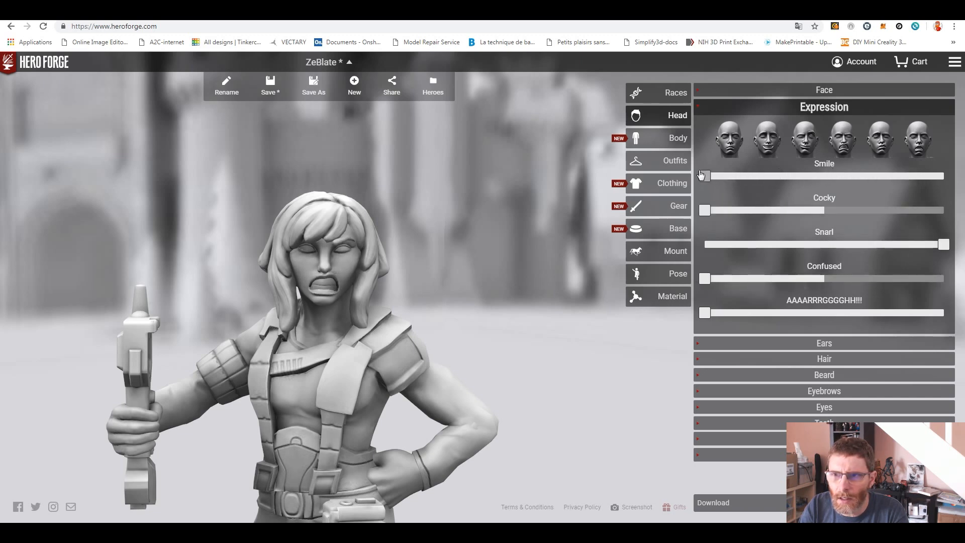
left_click_drag(708, 214, 792, 215)
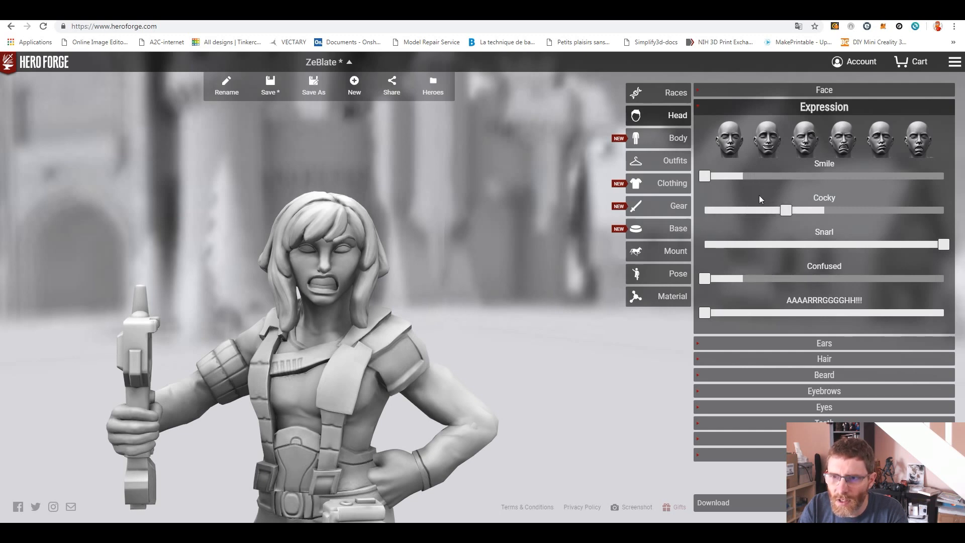
left_click_drag(705, 180, 746, 182)
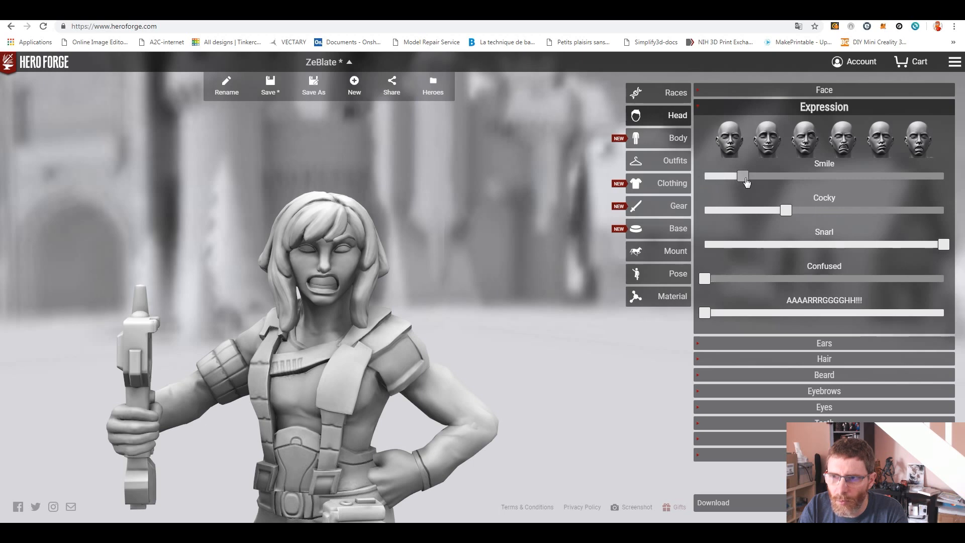
left_click(708, 176)
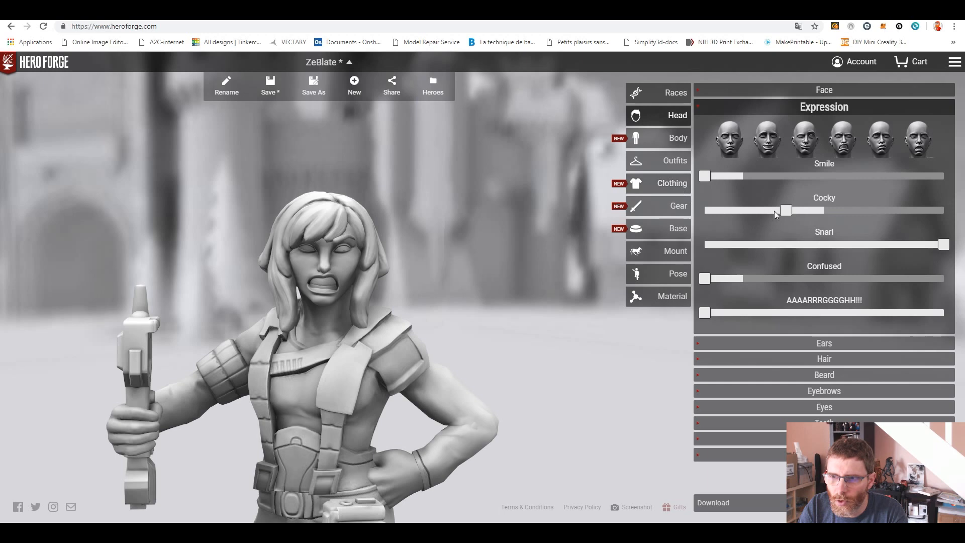
left_click_drag(788, 215, 720, 215)
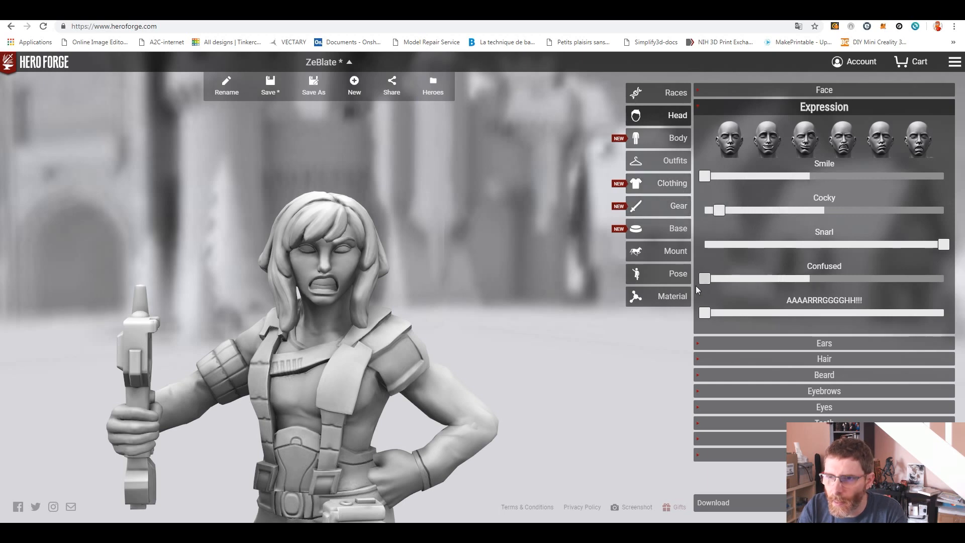
left_click_drag(706, 279, 669, 278)
mouse_move(944, 245)
left_mouse_down()
mouse_move(791, 250)
mouse_move(948, 245)
left_mouse_up()
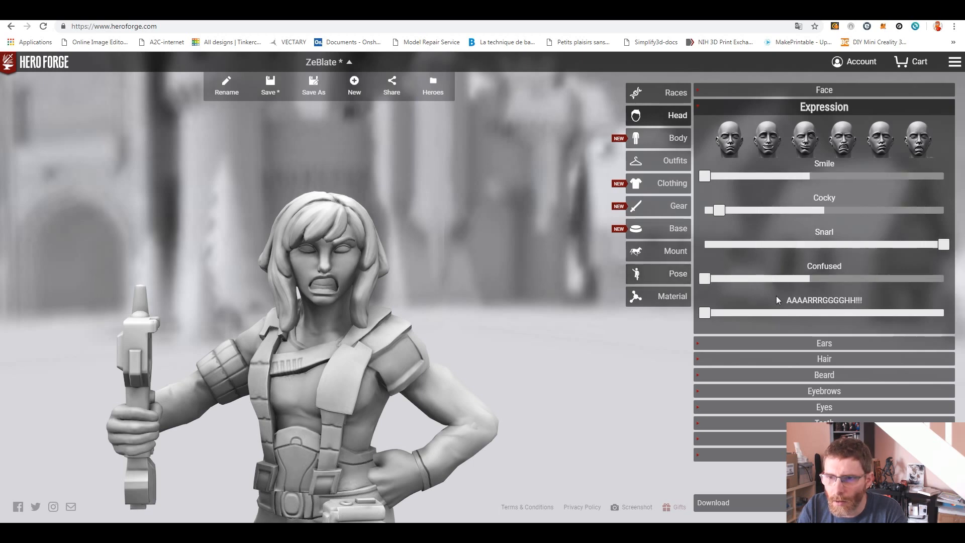
left_click_drag(710, 316, 858, 309)
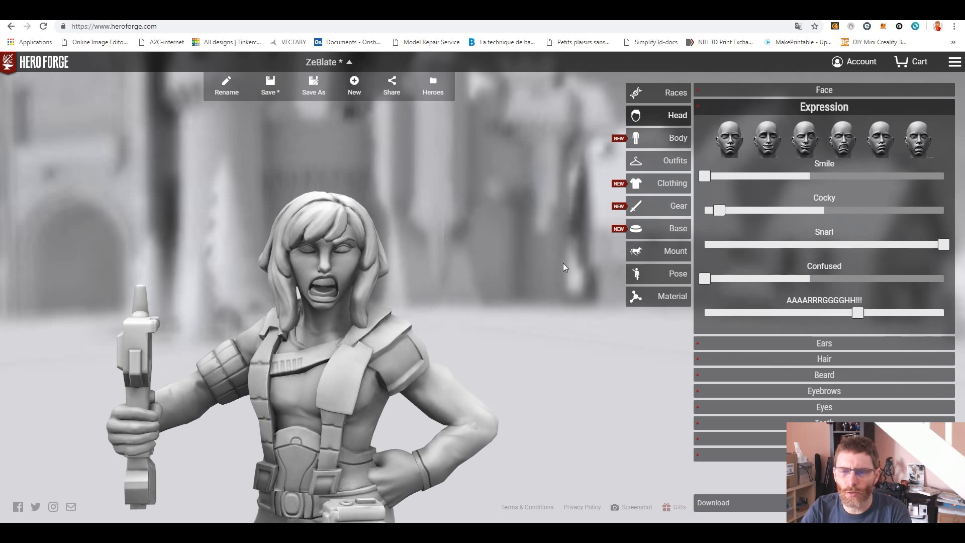
Replace the figure's natural upper body with the Robotic Torso
left_click(675, 143)
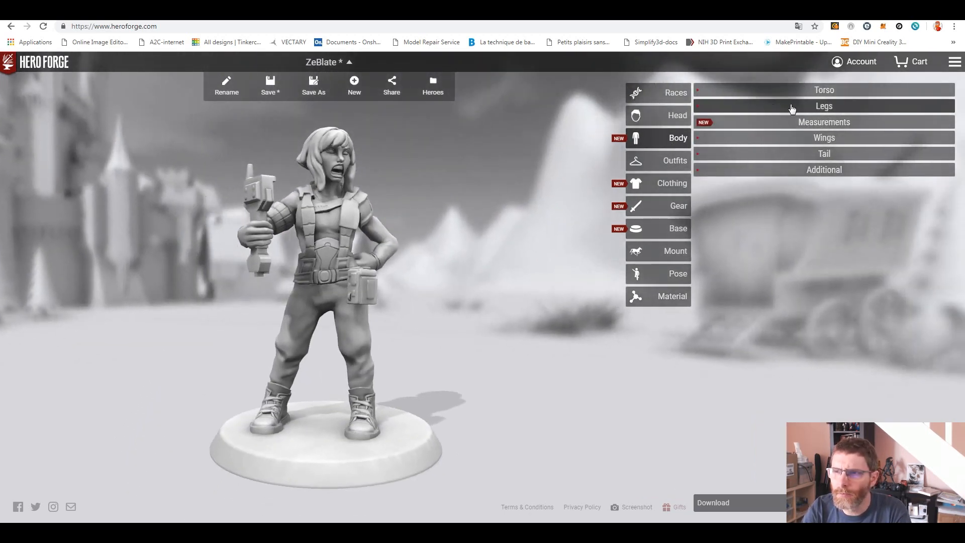
left_click(828, 91)
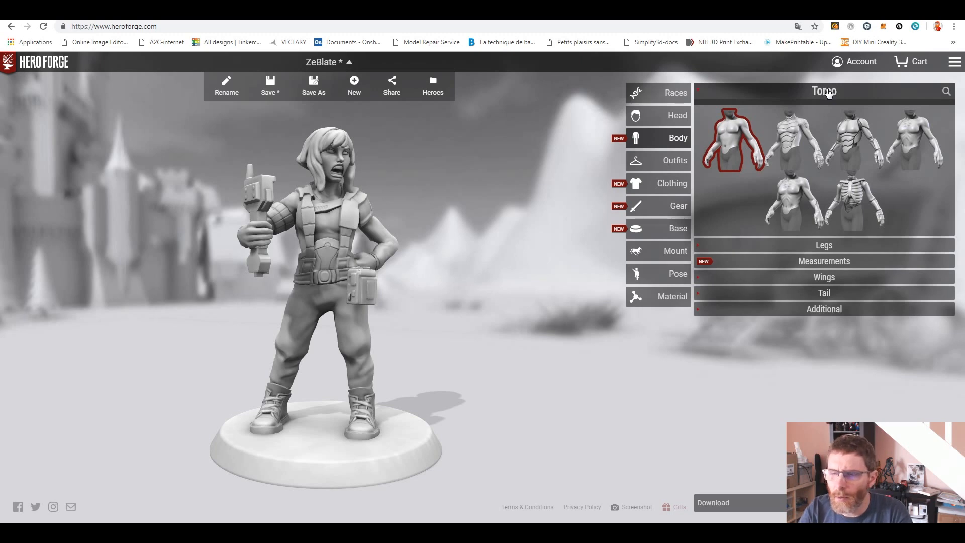
mouse_move(854, 134)
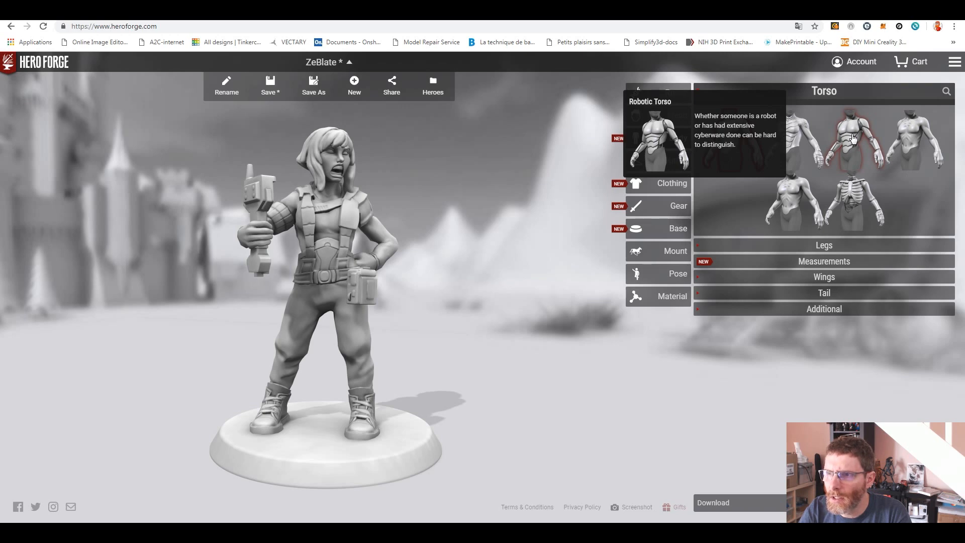
left_click(853, 137)
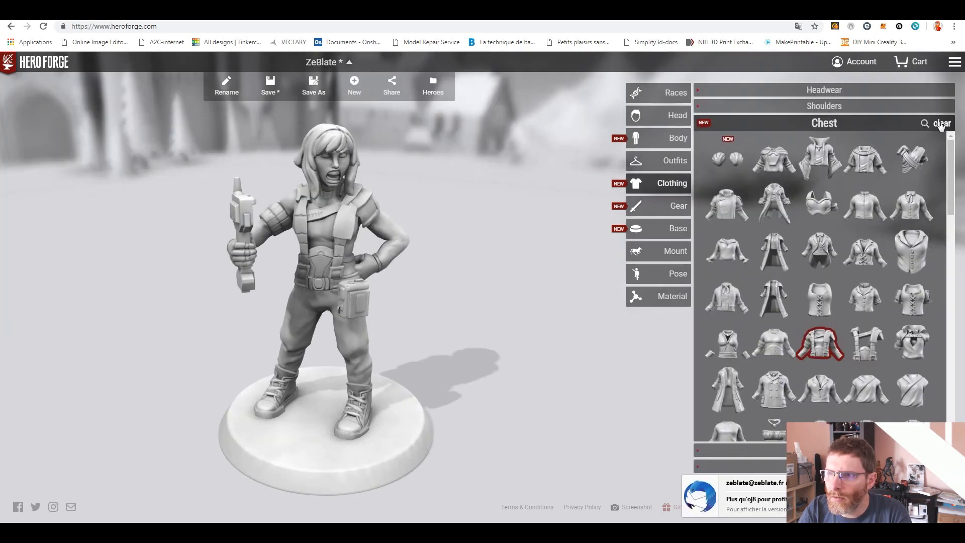
Remove the figure's chest garment and trousers, exposing the body underneath
left_click(941, 123)
left_click(824, 123)
left_click_drag(460, 319, 488, 309)
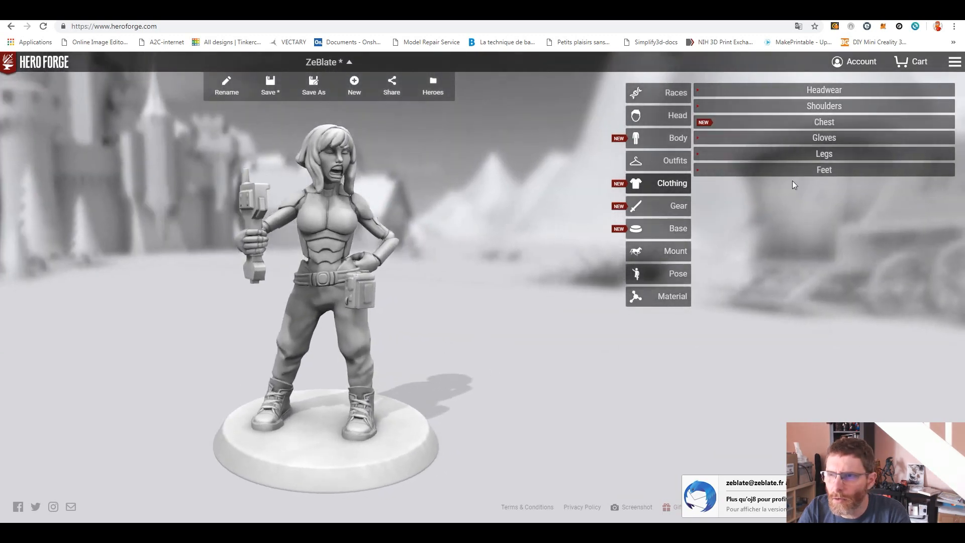
left_click(824, 154)
left_click(944, 153)
left_click_drag(437, 355, 392, 350)
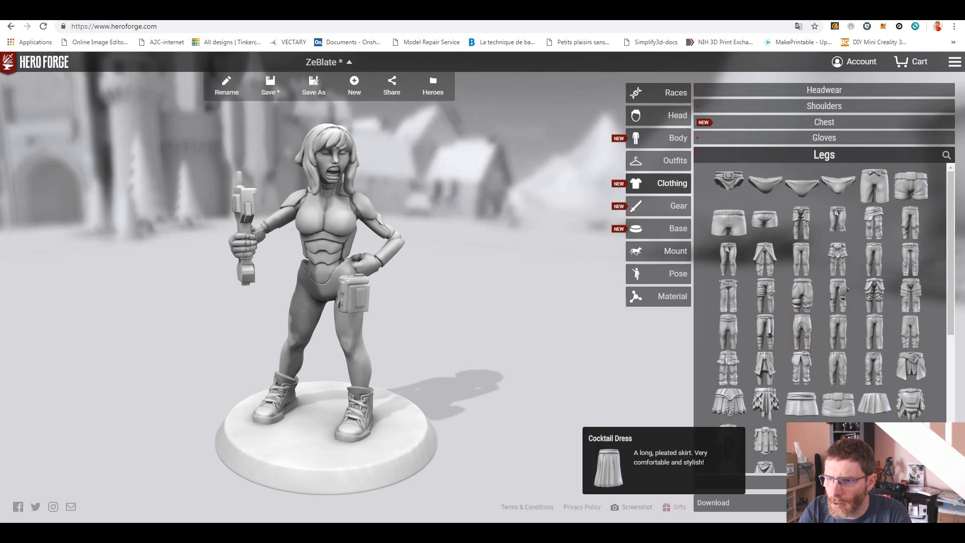
left_click(828, 155)
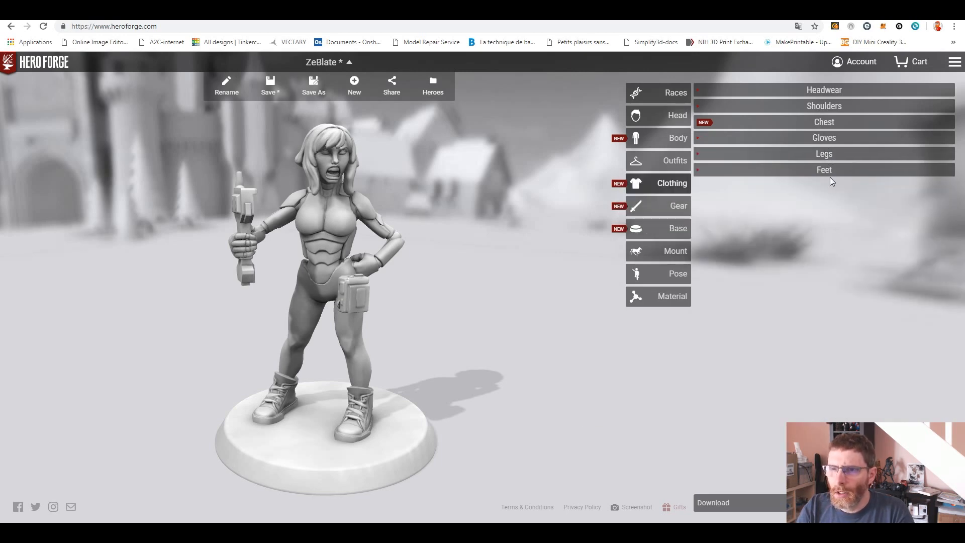
Remove the handheld weapon from the figure's raised hand
left_click(685, 213)
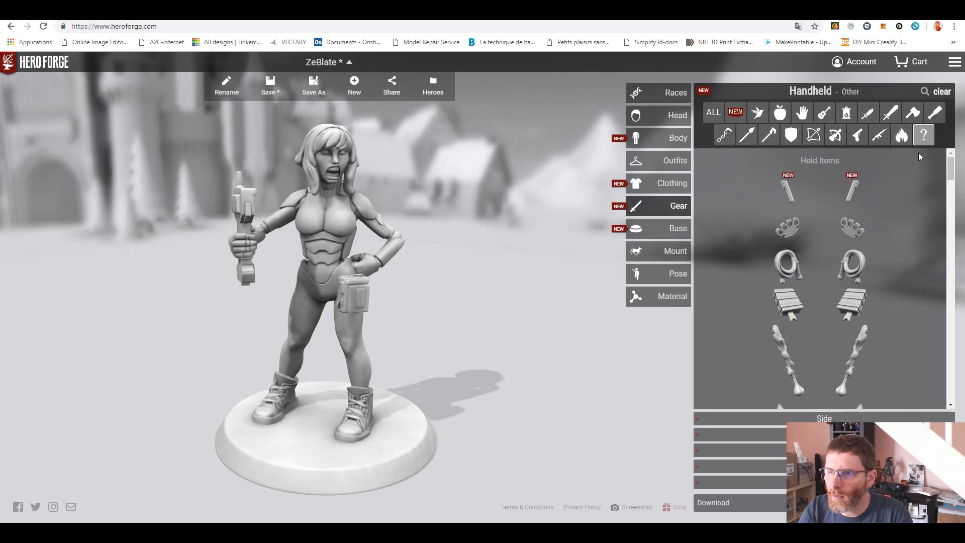
left_click(942, 94)
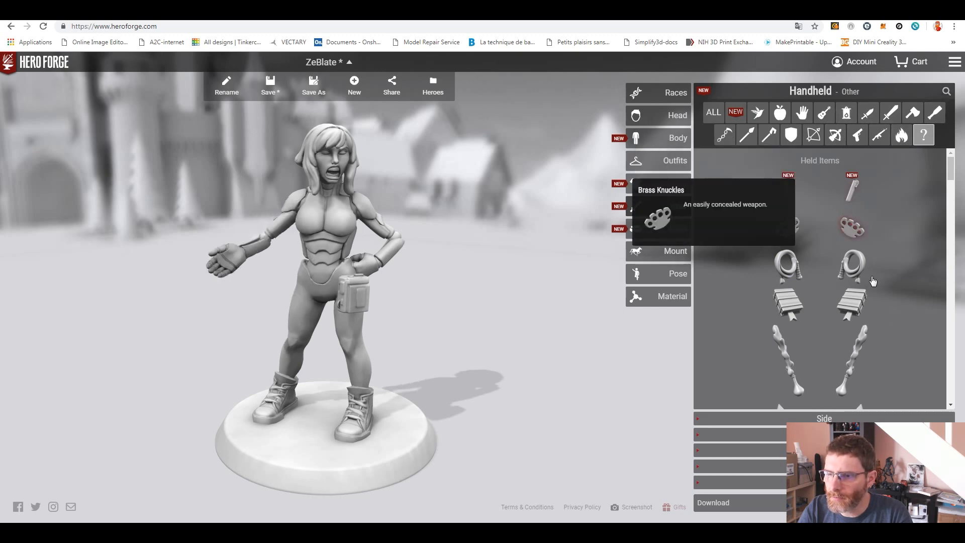
Remove the pouch from the figure's side and the shoes from both feet
left_click(824, 419)
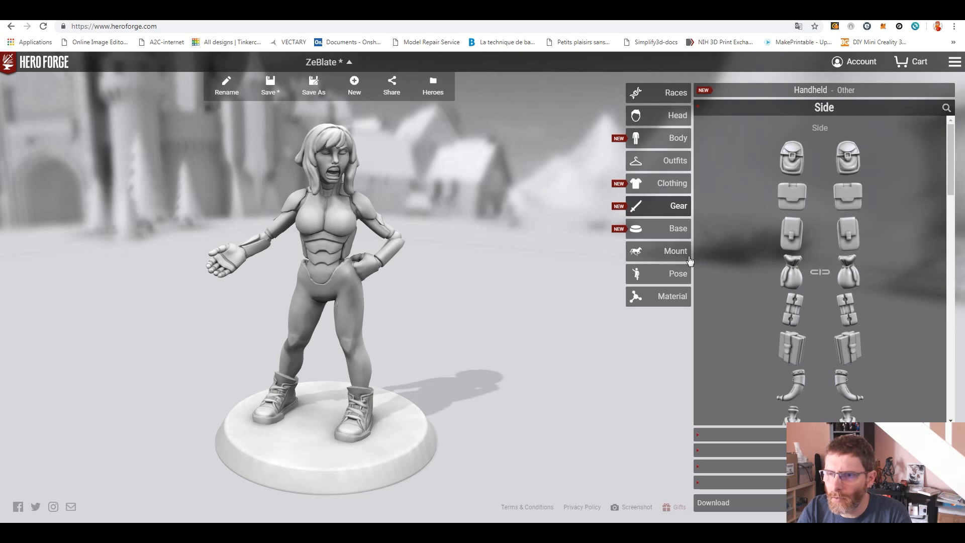
left_click(671, 185)
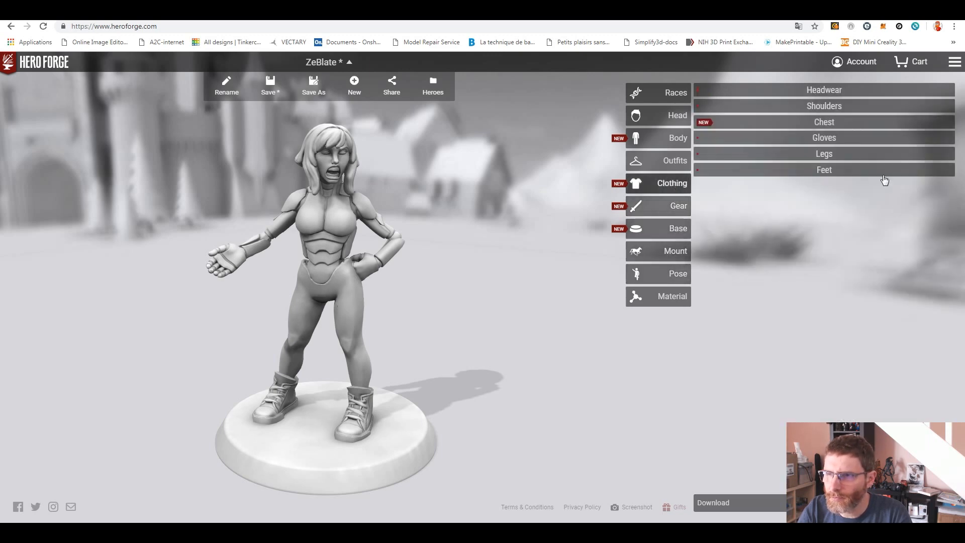
left_click(838, 171)
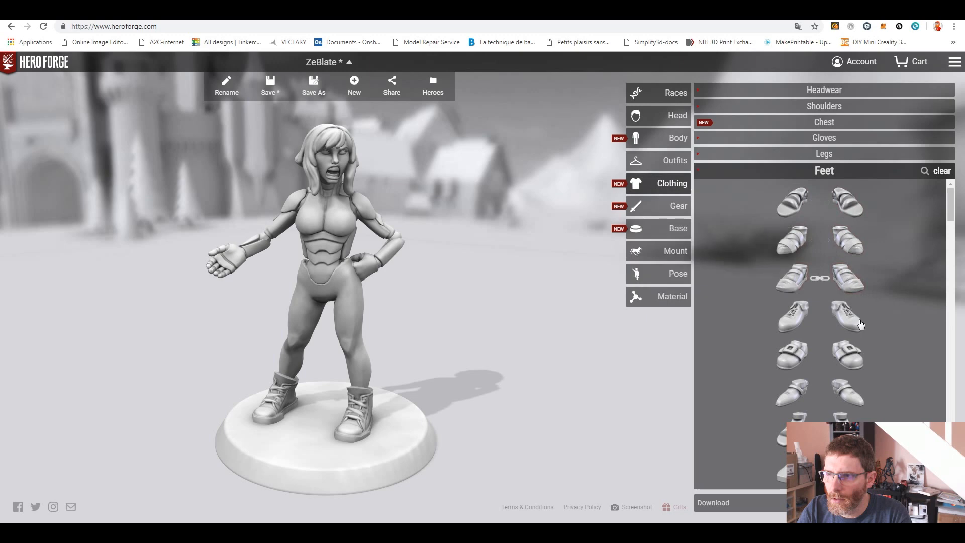
left_click(942, 172)
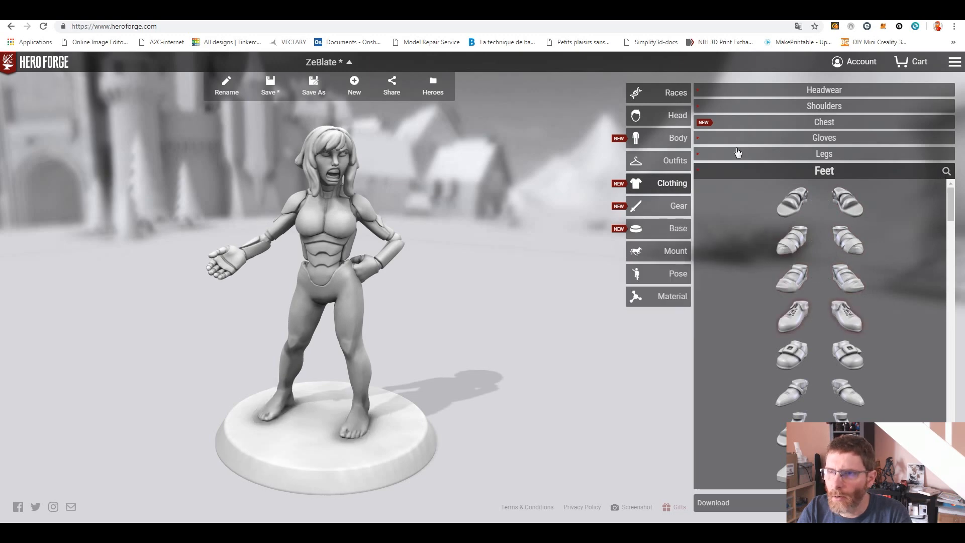
left_click(850, 173)
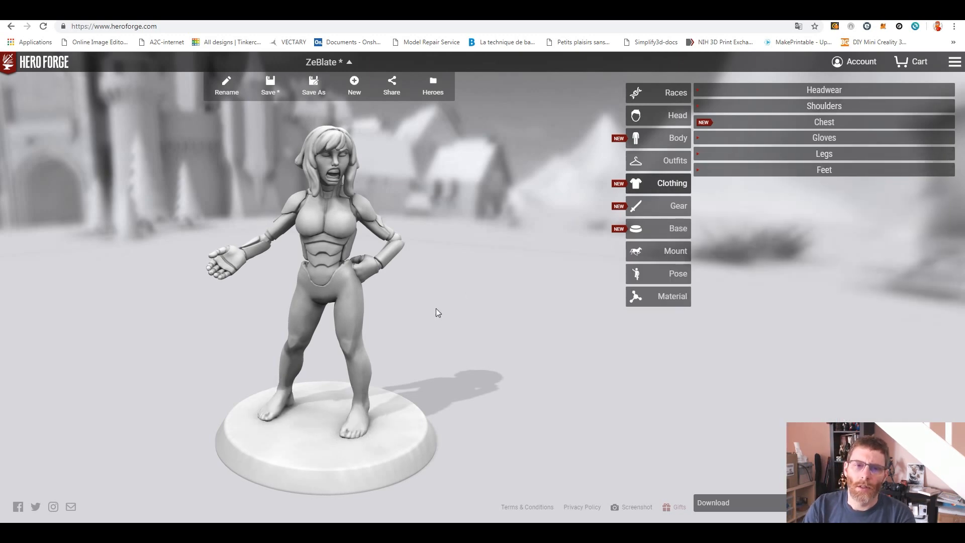
Switch to the Google image results for Alita: Battle Angel and examine the character's outfit across the reference pictures
left_click_drag(427, 304, 456, 355)
left_click(295, 13)
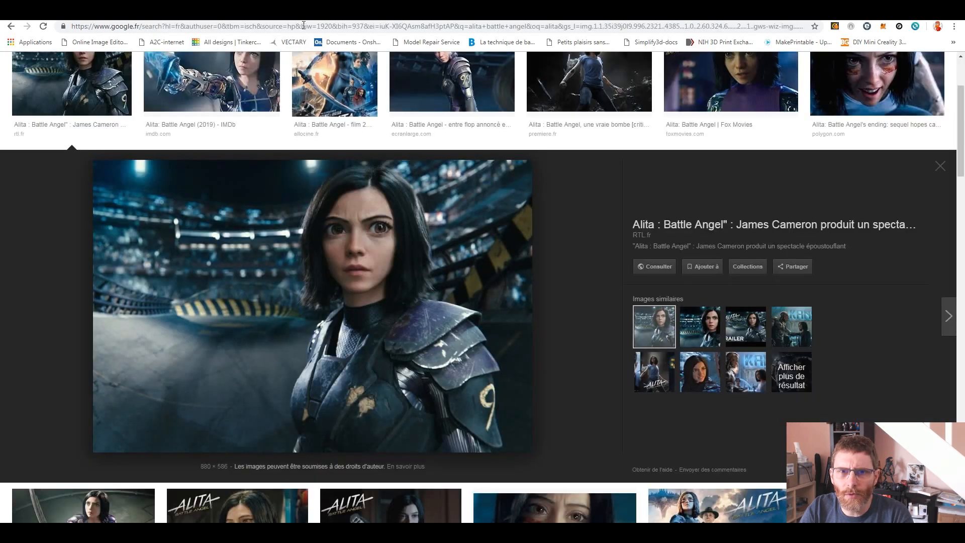
left_click(940, 170)
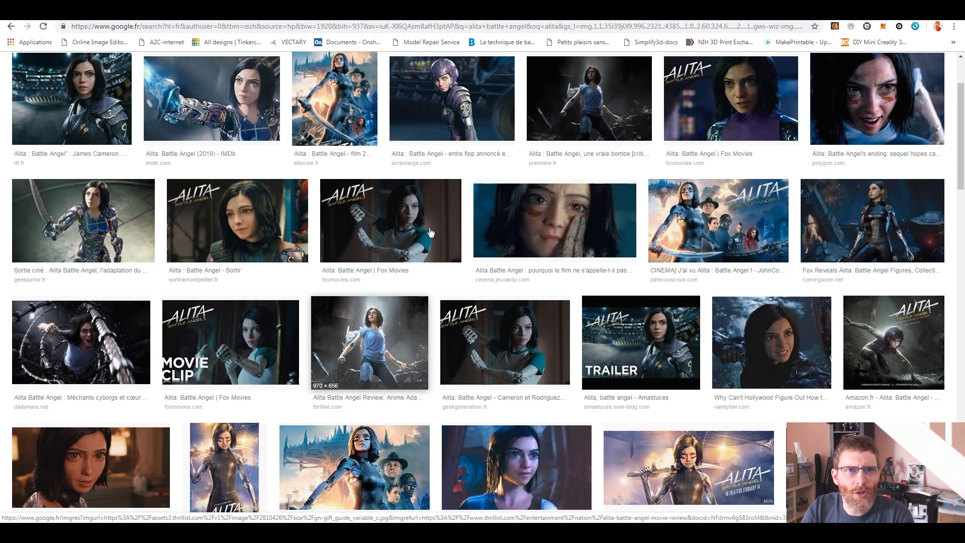
left_click(211, 14)
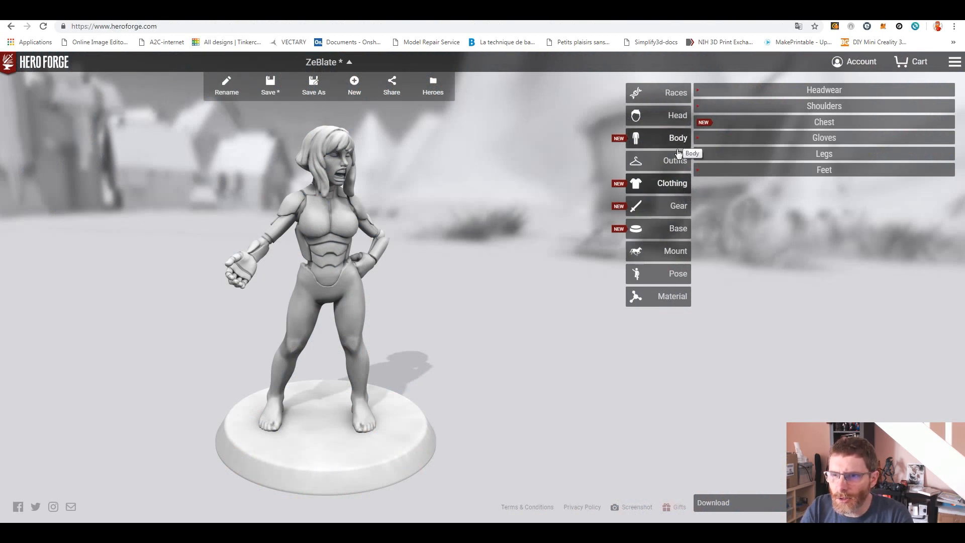
Try the Dress Pants and the Studded Jeans on the figure's legs and inspect the fit
left_click(825, 152)
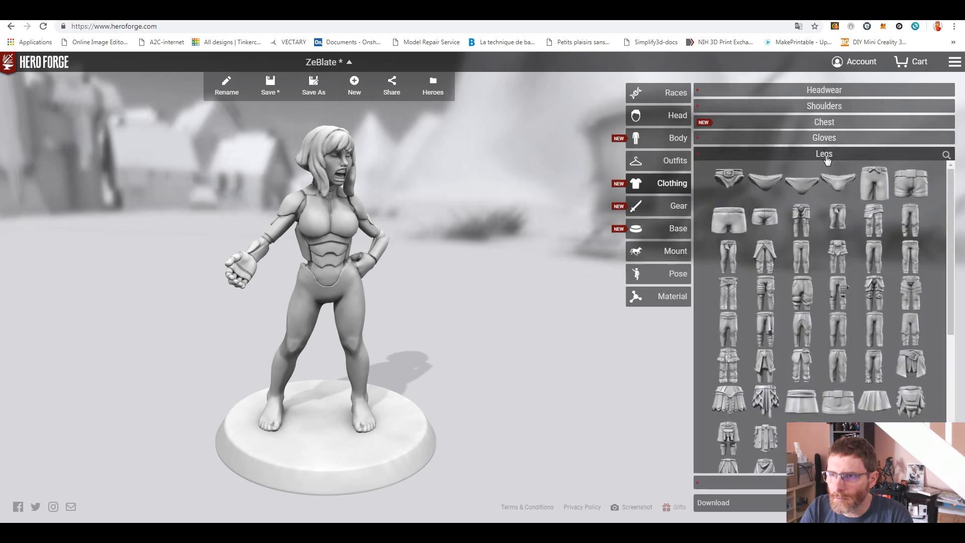
mouse_move(955, 280)
left_mouse_down()
mouse_move(957, 380)
mouse_move(959, 275)
left_mouse_up()
mouse_move(878, 225)
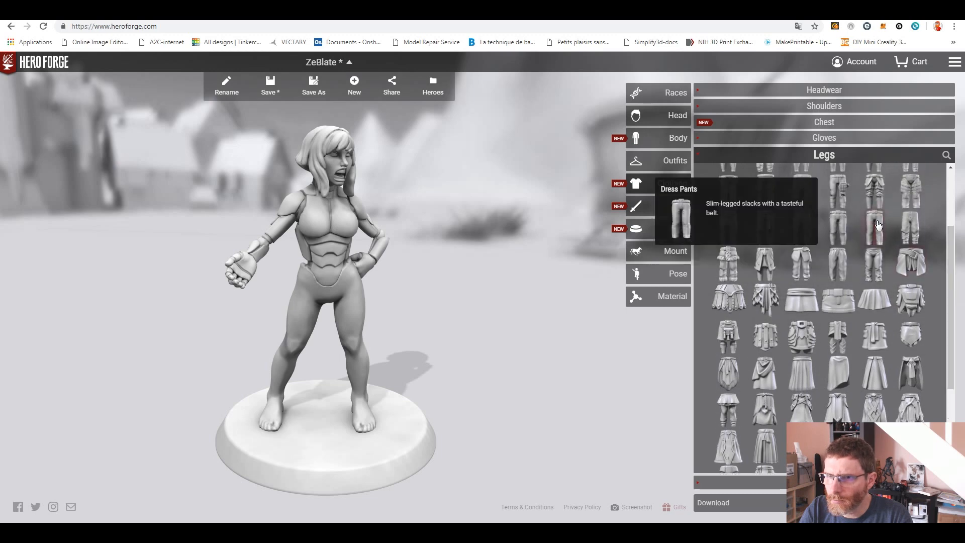
left_click(878, 225)
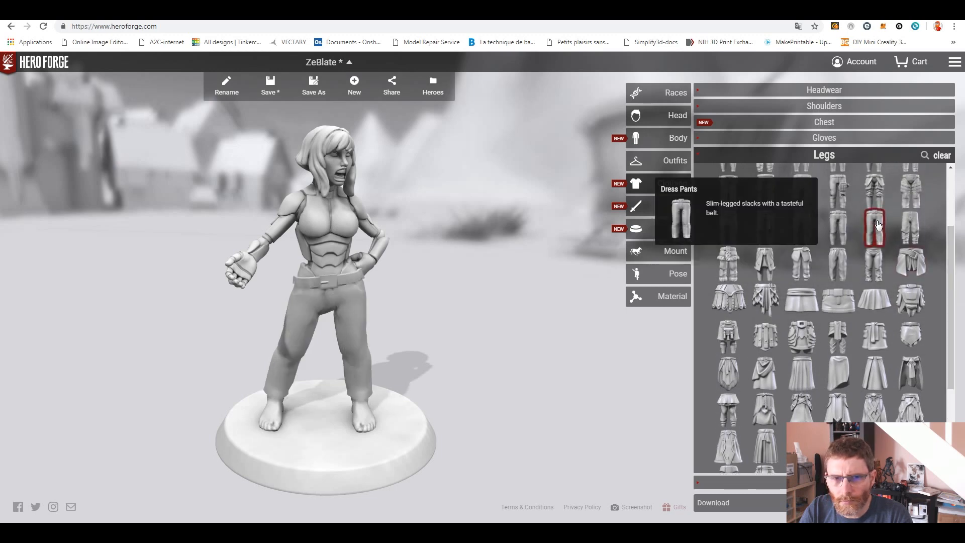
left_click_drag(431, 379, 359, 387)
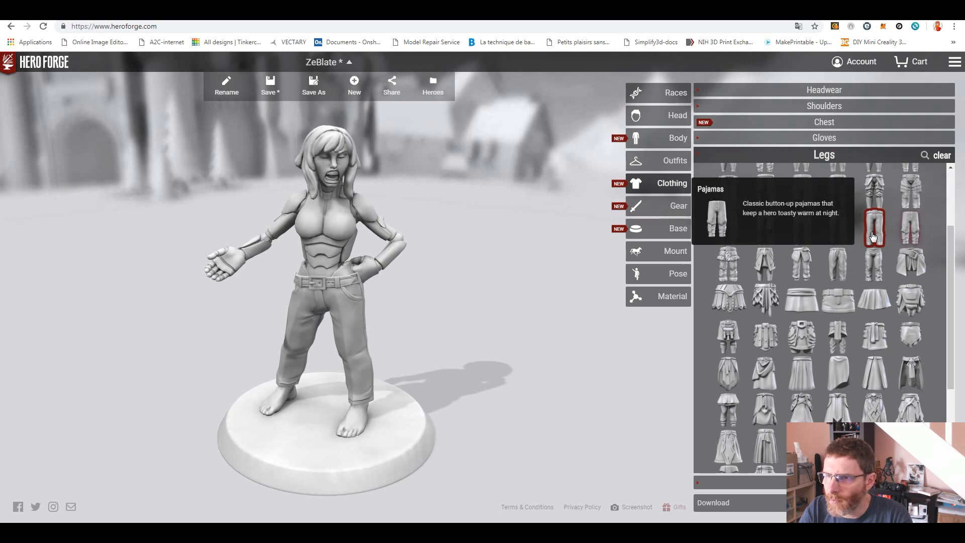
mouse_move(839, 236)
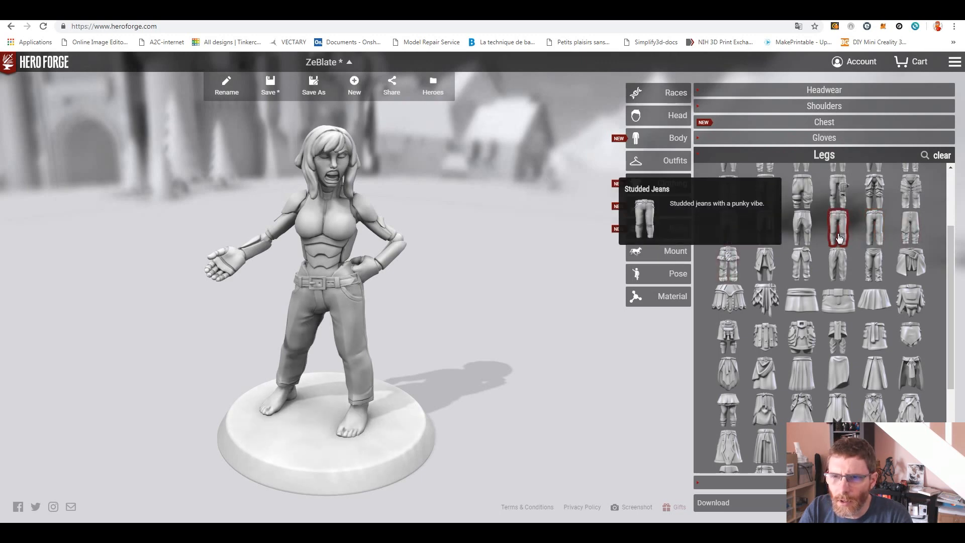
left_click(838, 236)
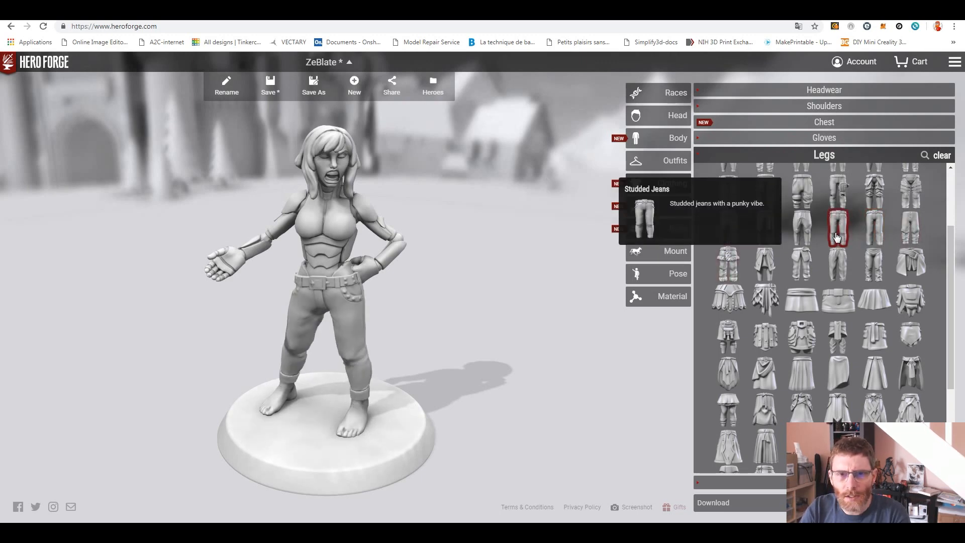
left_click_drag(442, 379, 490, 388)
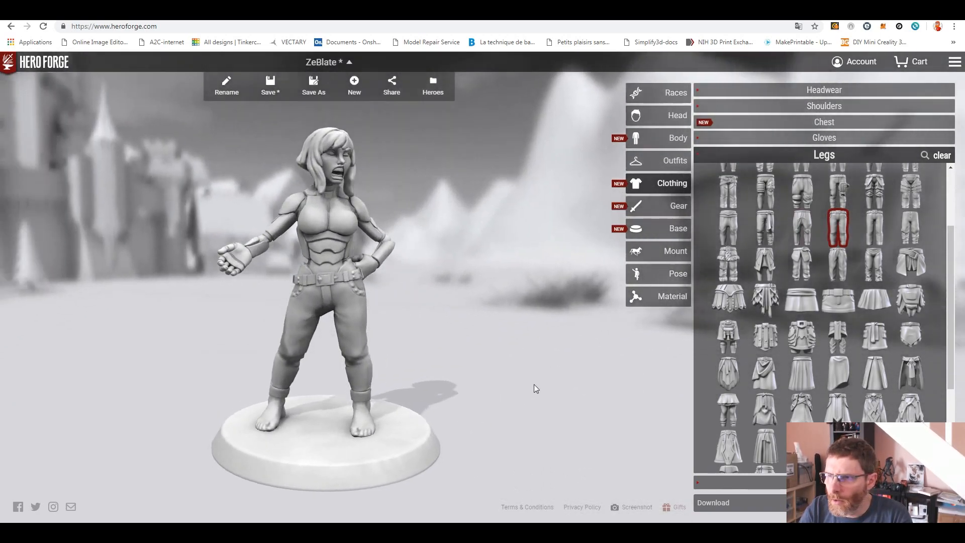
Dress the figure's legs in the Outlaw's Riding Pants and check them from several angles
mouse_move(877, 231)
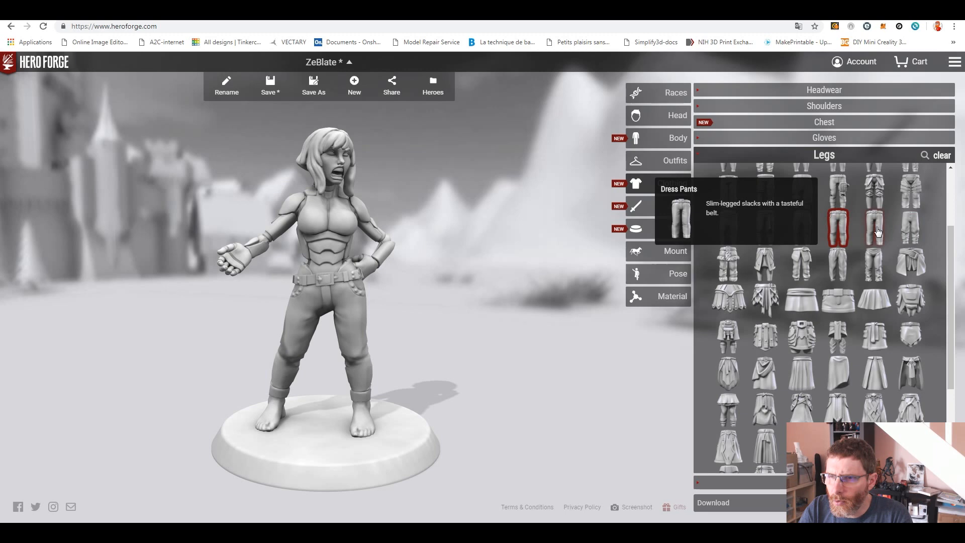
left_click_drag(953, 279, 952, 252)
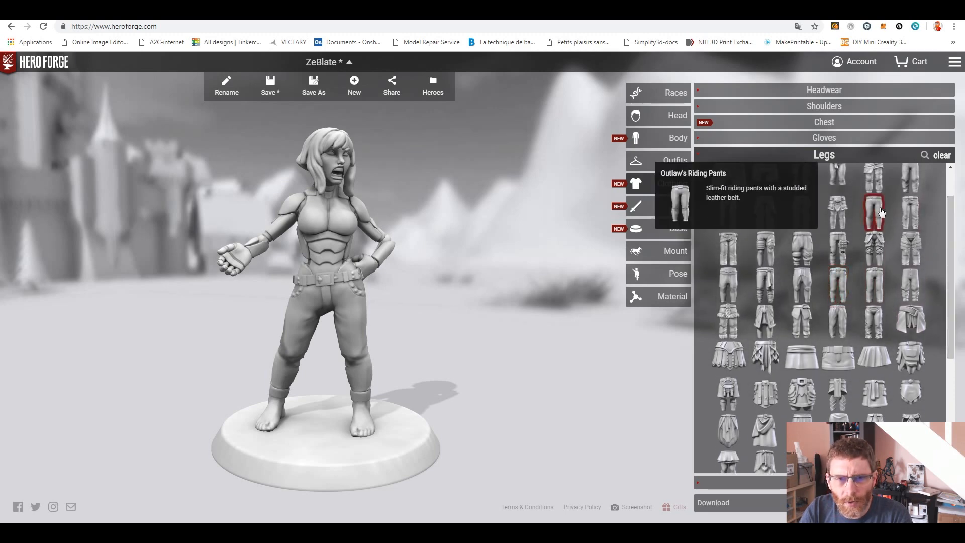
left_click(881, 212)
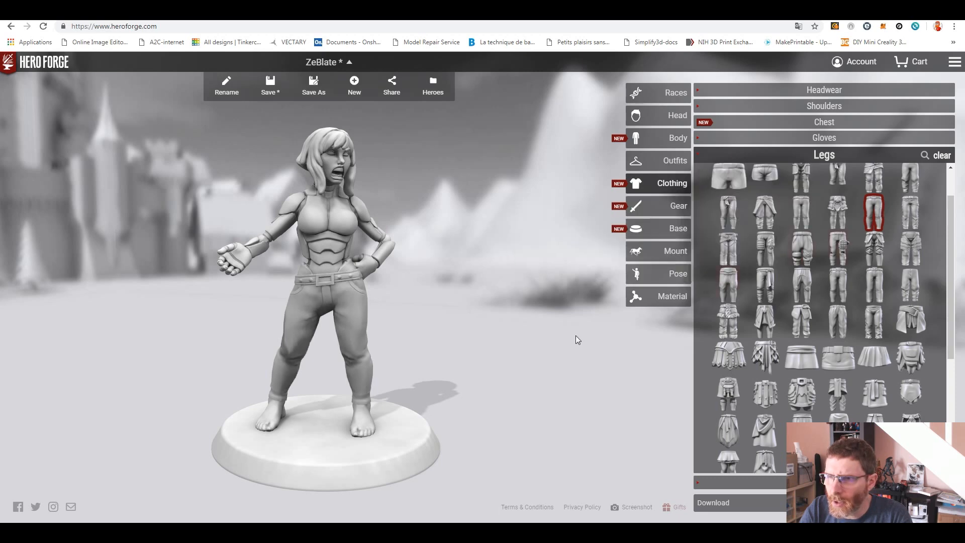
mouse_move(802, 224)
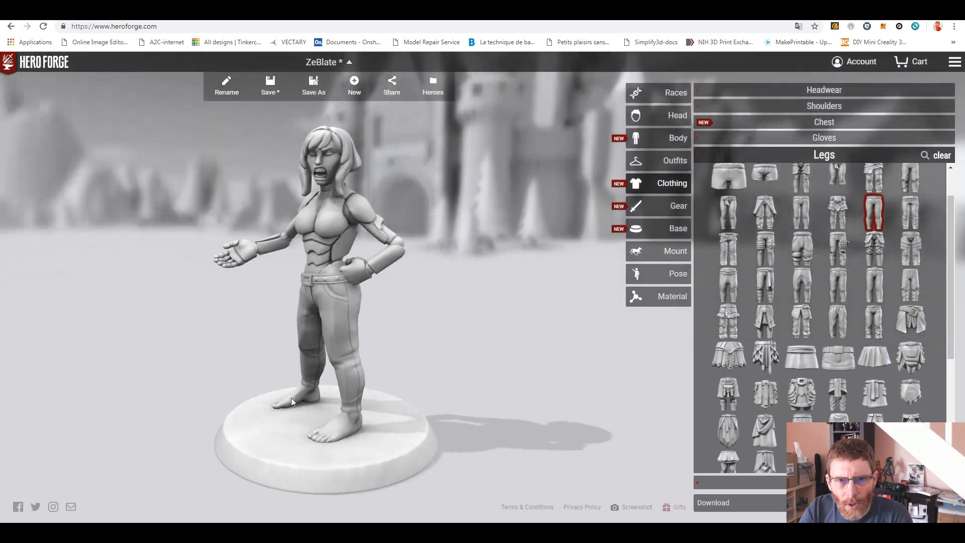
left_click_drag(292, 397, 478, 377)
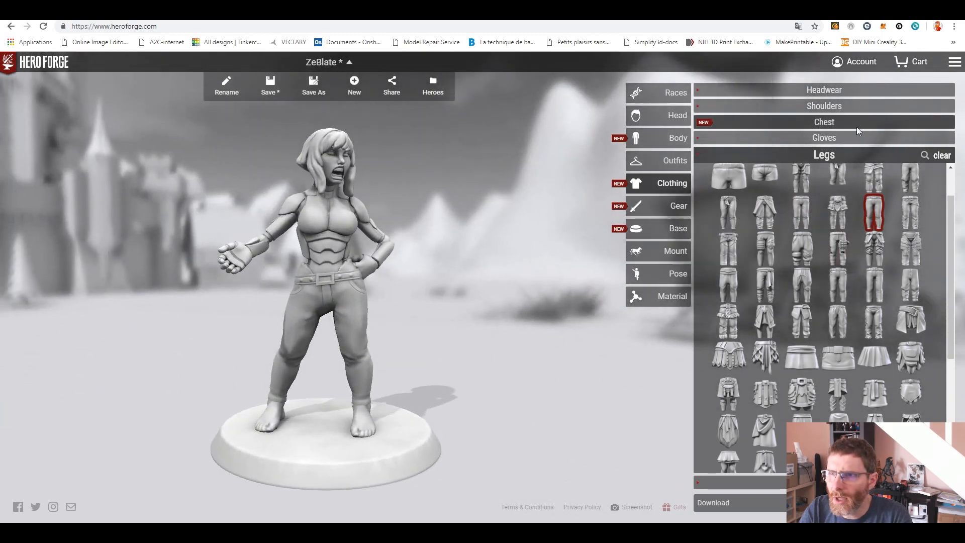
Dress the figure's chest in the Tank Top
left_click(835, 123)
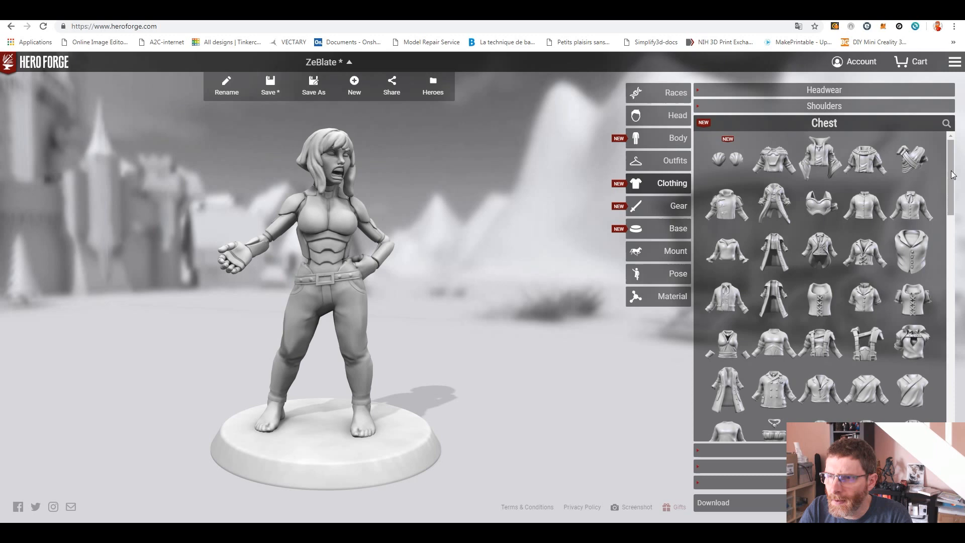
scroll(954, 185, "down", 1)
left_click_drag(954, 185, 954, 186)
scroll(798, 316, "down", 3)
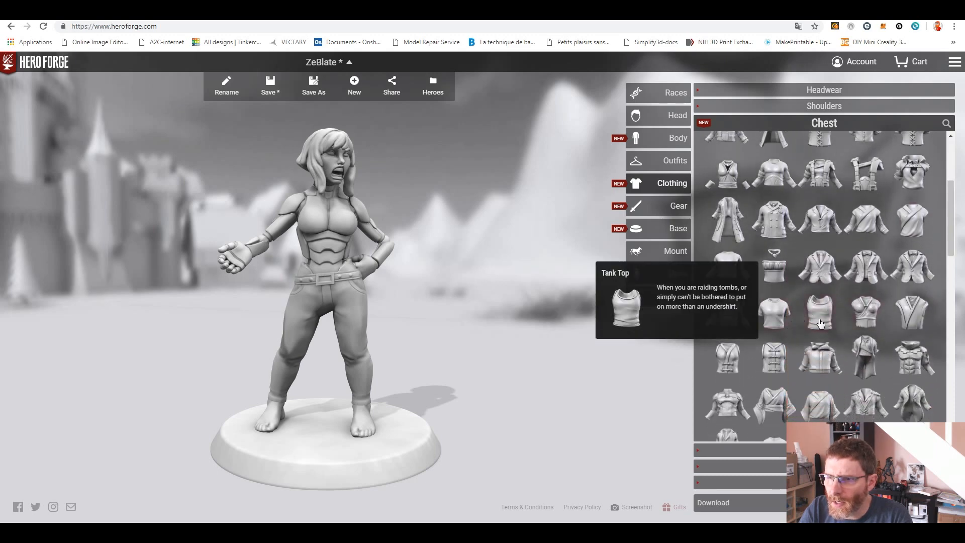
left_click(821, 323)
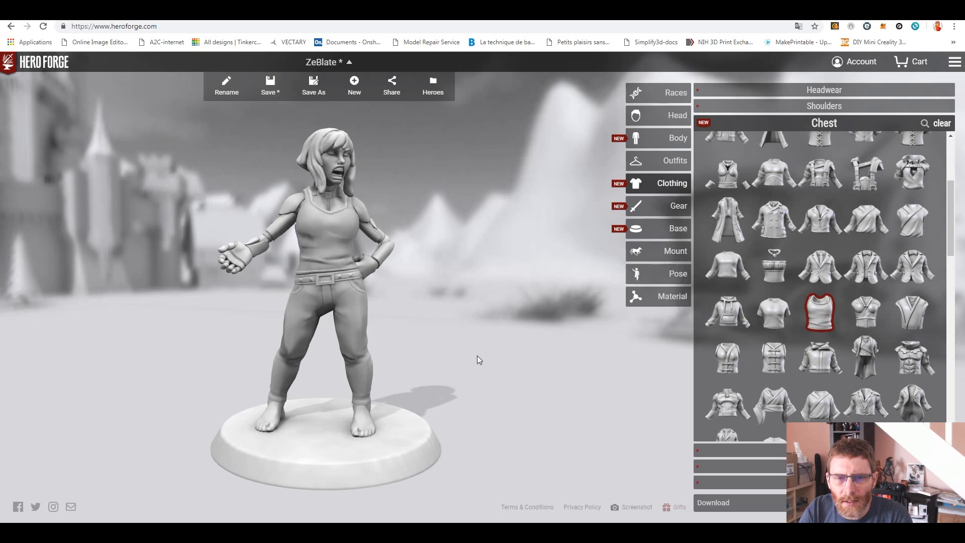
Check the Alita reference images, try the plain short-sleeved shirt on the figure, and return to the Tank Top
left_click(116, 12)
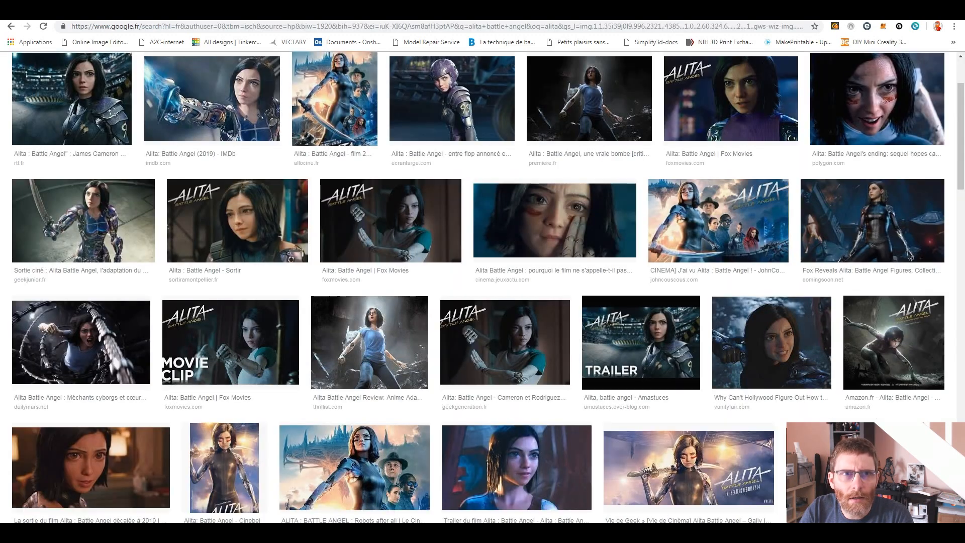
left_click(190, 12)
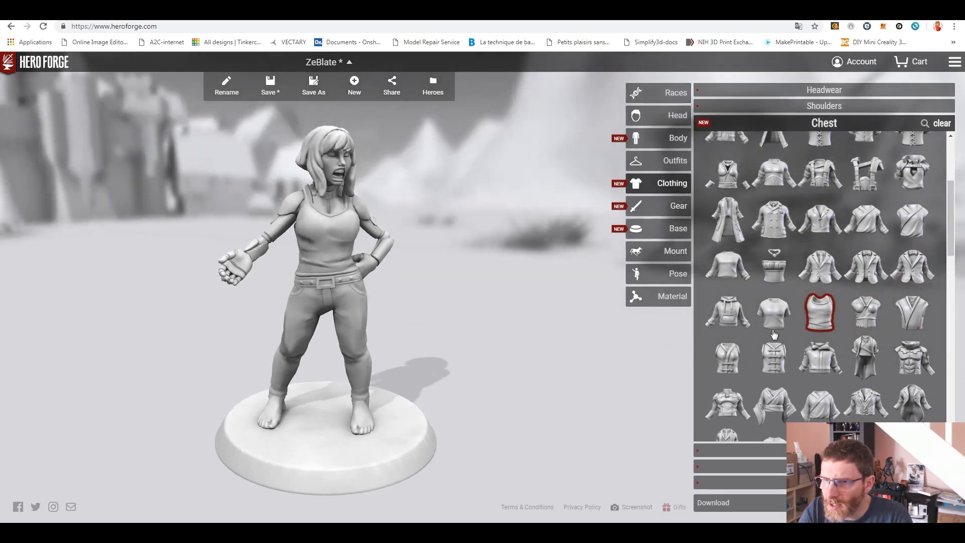
left_click(773, 316)
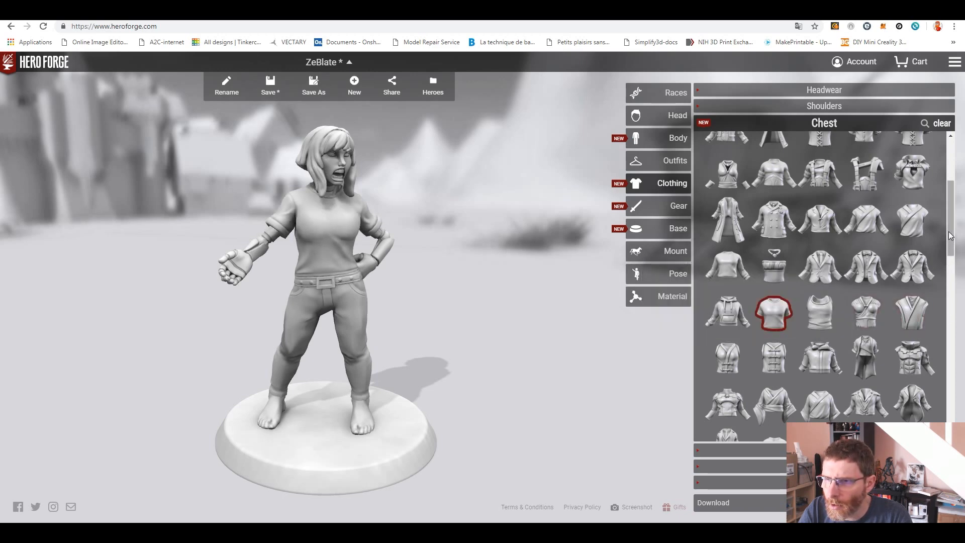
left_click_drag(952, 231, 951, 251)
left_click(824, 235)
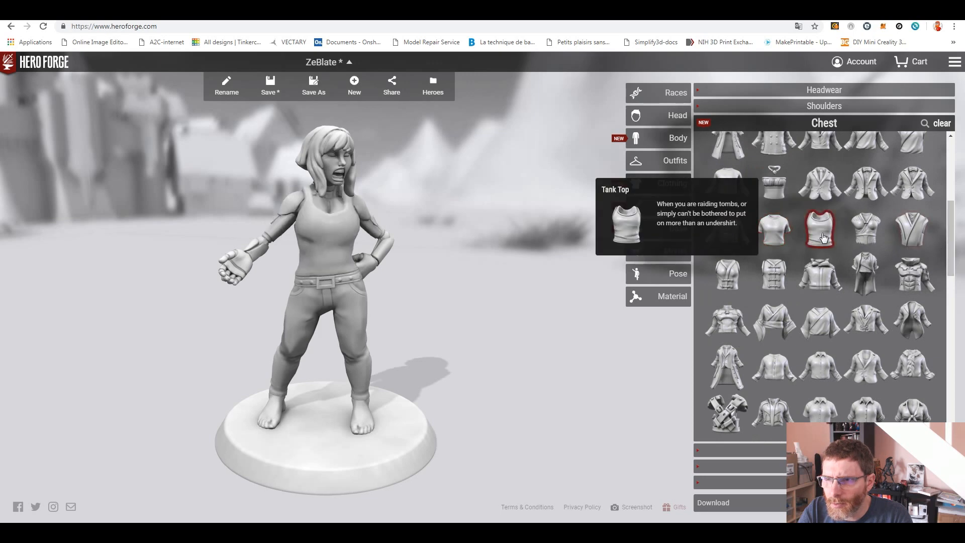
Examine the dressed figure and look through the other chest garments and the available leg types for the body
left_click_drag(352, 401, 584, 368)
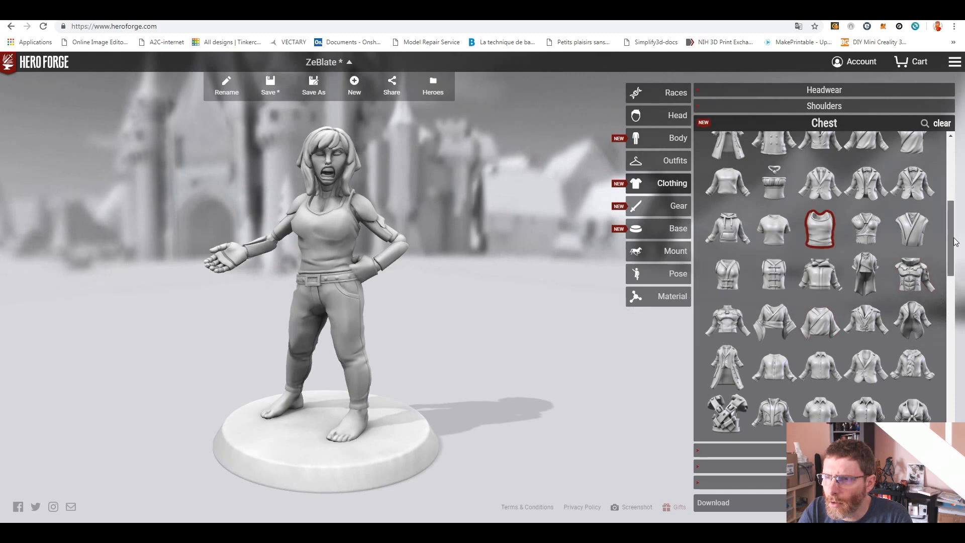
scroll(955, 246, "up", 3)
scroll(958, 211, "up", 4)
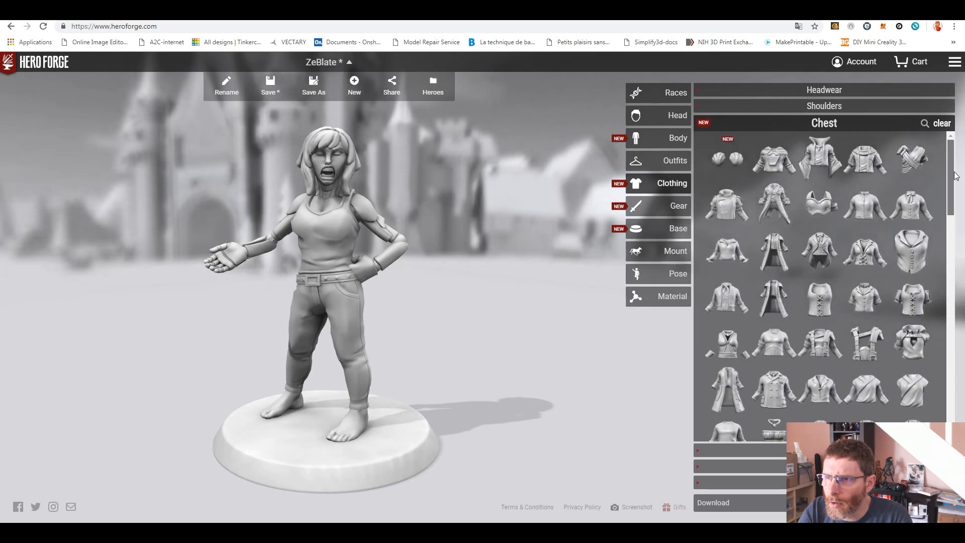
left_click_drag(406, 372, 439, 373)
left_click(665, 140)
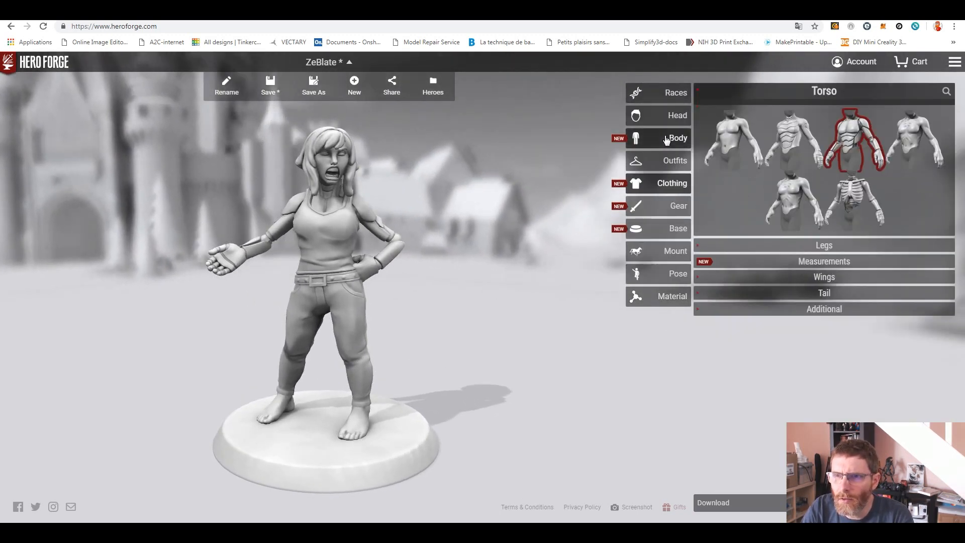
left_click(832, 245)
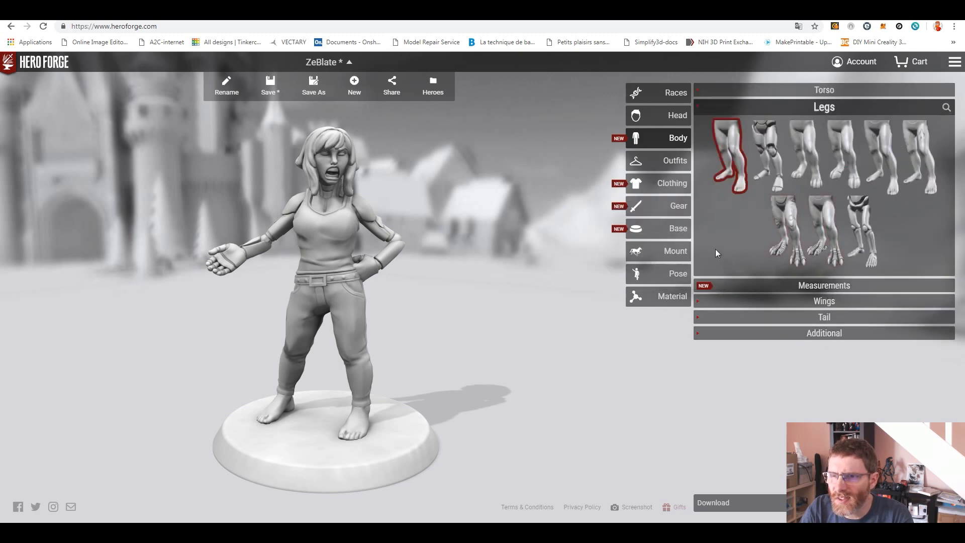
left_click(671, 184)
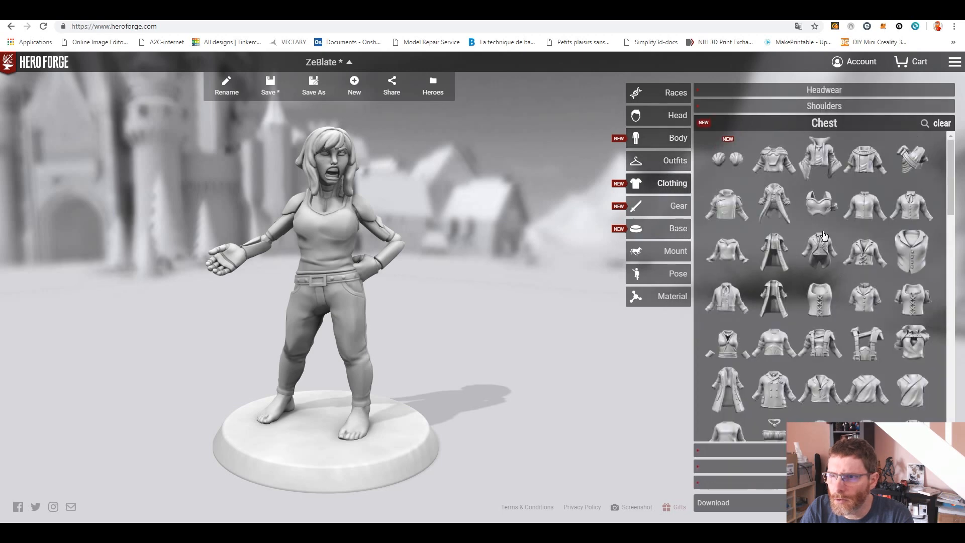
left_click_drag(953, 196, 953, 269)
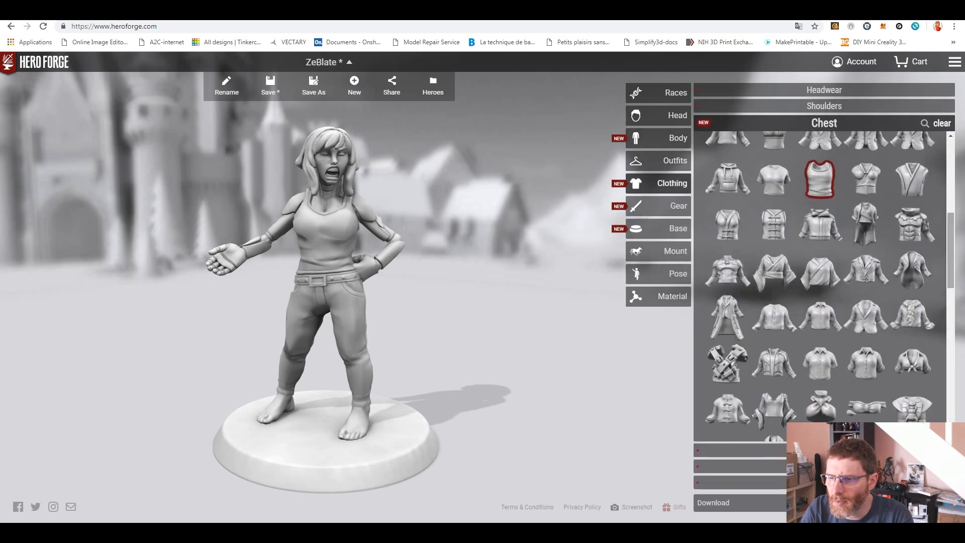
Put the lace-up high-top sneakers on both of the figure's feet
left_click(875, 483)
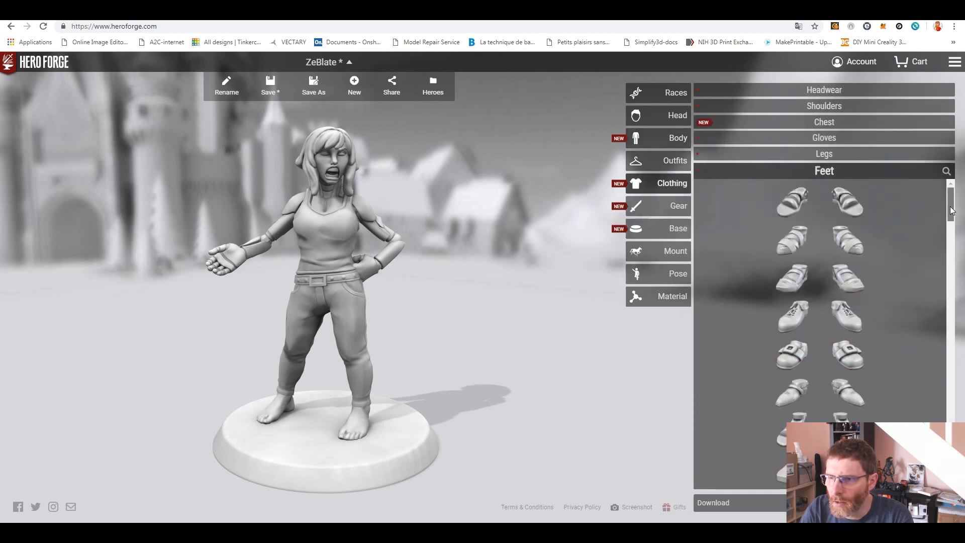
scroll(930, 251, "down", 4)
left_click(848, 333)
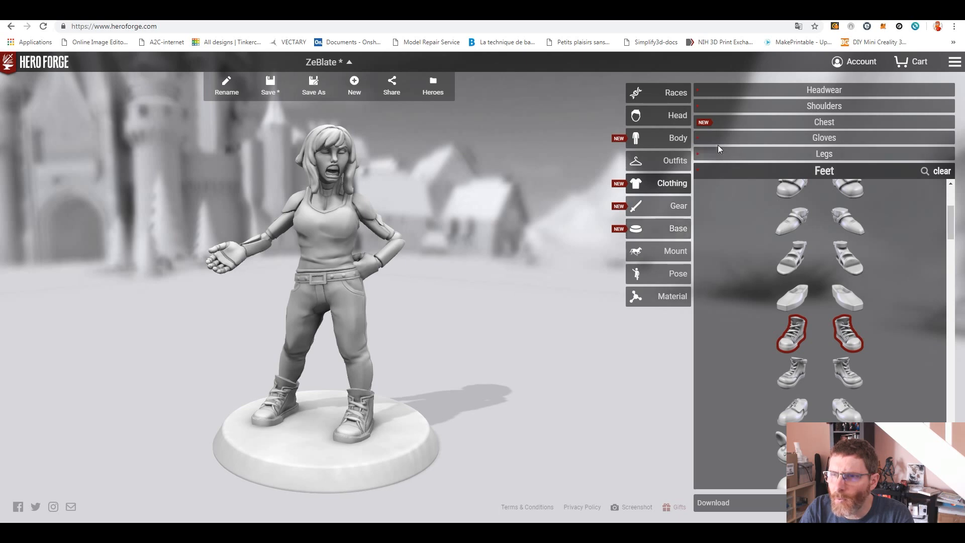
Set the body's Height measurement to its minimum of 3 and the Head size to its maximum
left_click(676, 139)
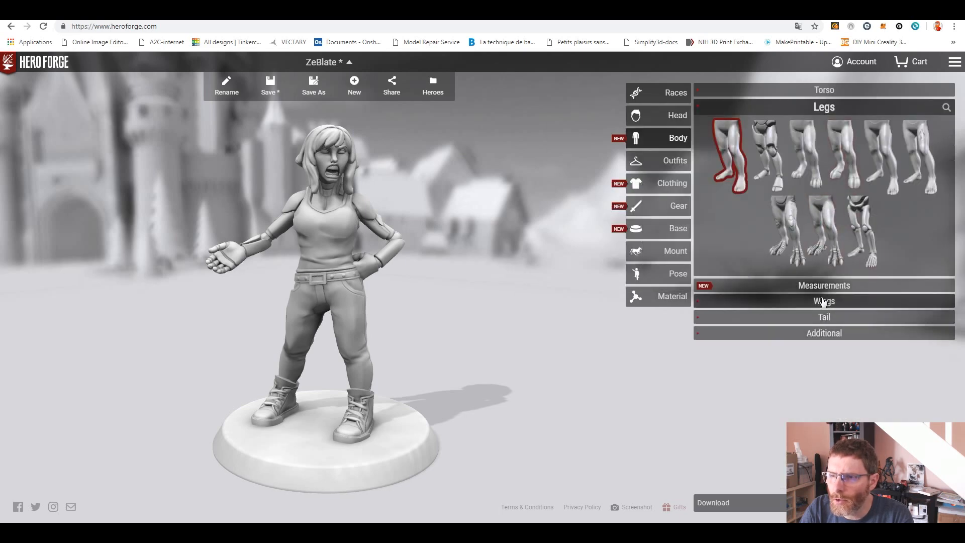
left_click(825, 90)
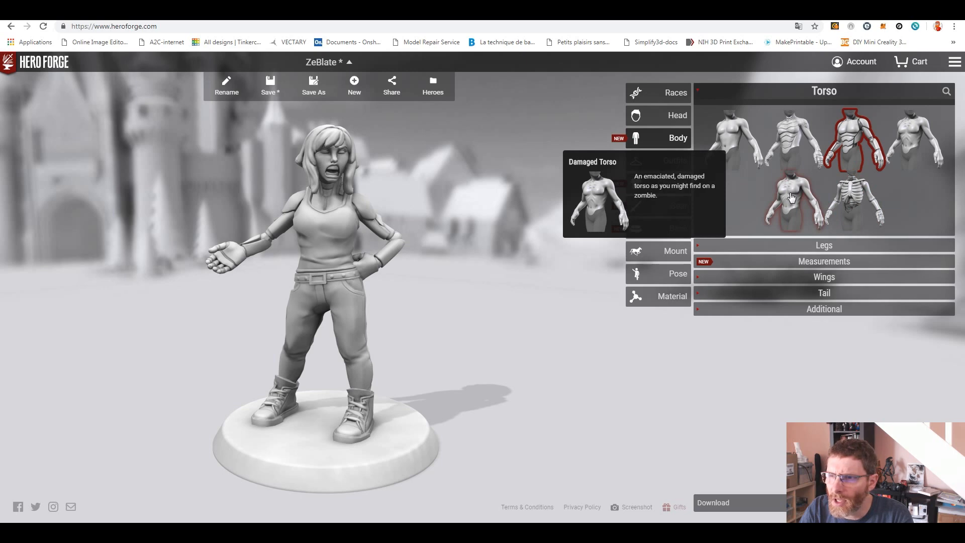
left_click(825, 263)
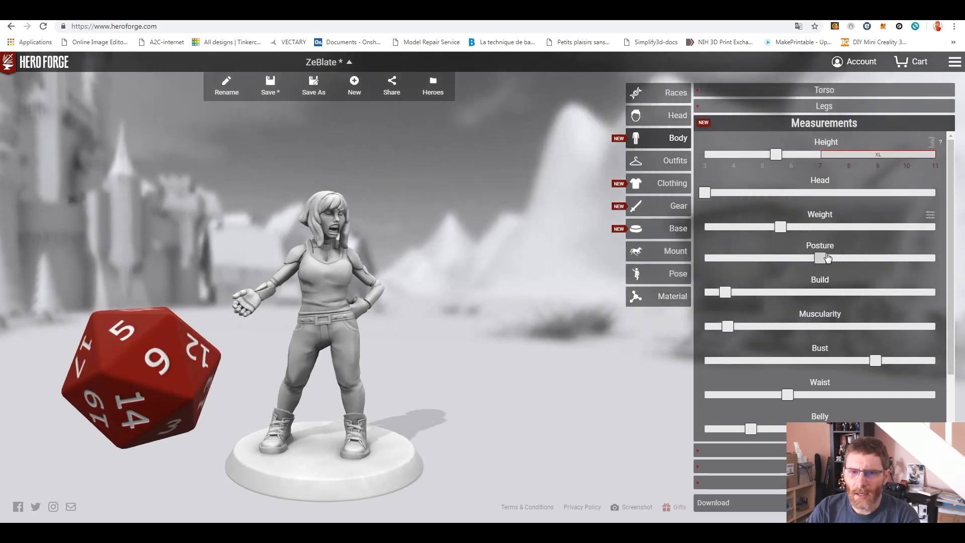
left_click_drag(781, 159, 742, 170)
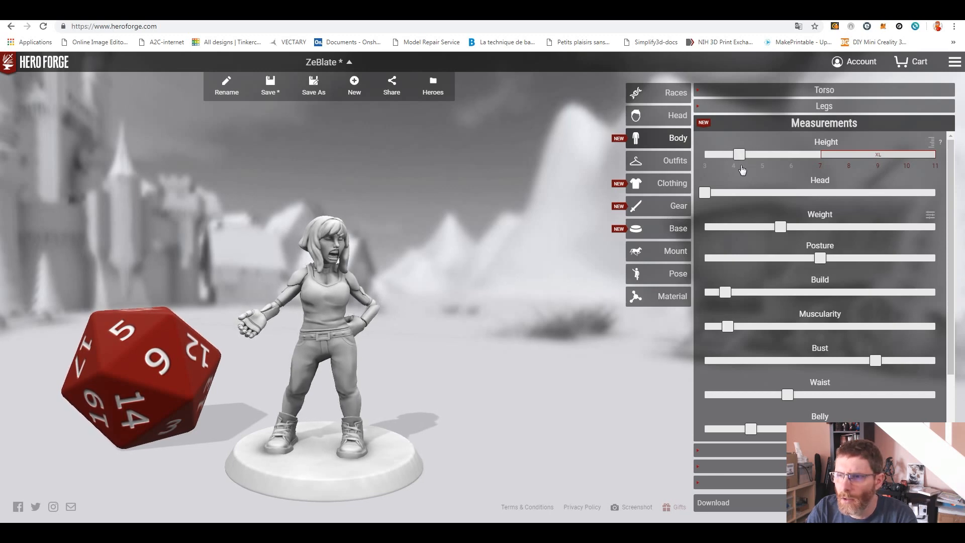
left_click_drag(733, 196, 963, 184)
left_click_drag(743, 157, 693, 156)
left_click_drag(397, 384, 438, 431)
left_click_drag(469, 373, 448, 416)
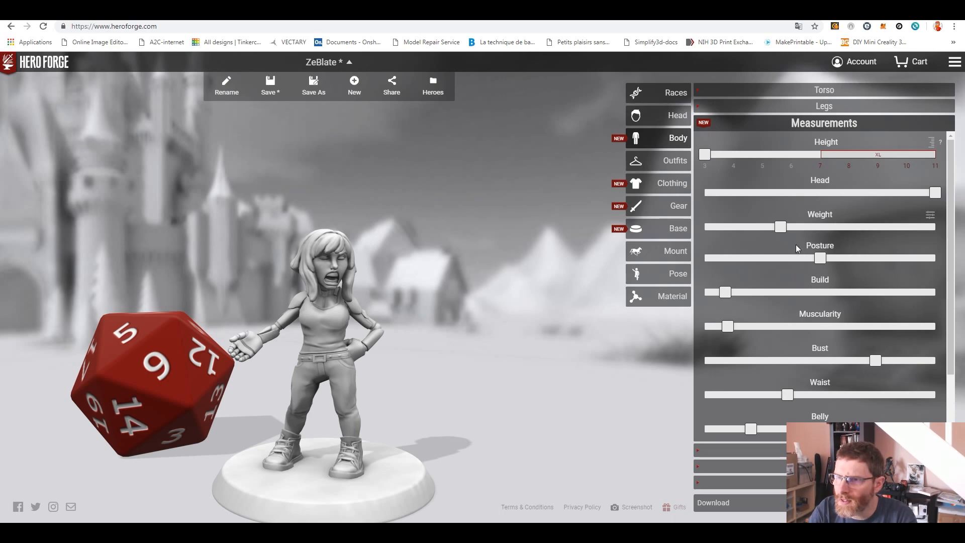
Set the figure's Weight and Build to their minimum and its Posture to the maximum
left_click_drag(786, 231, 915, 226)
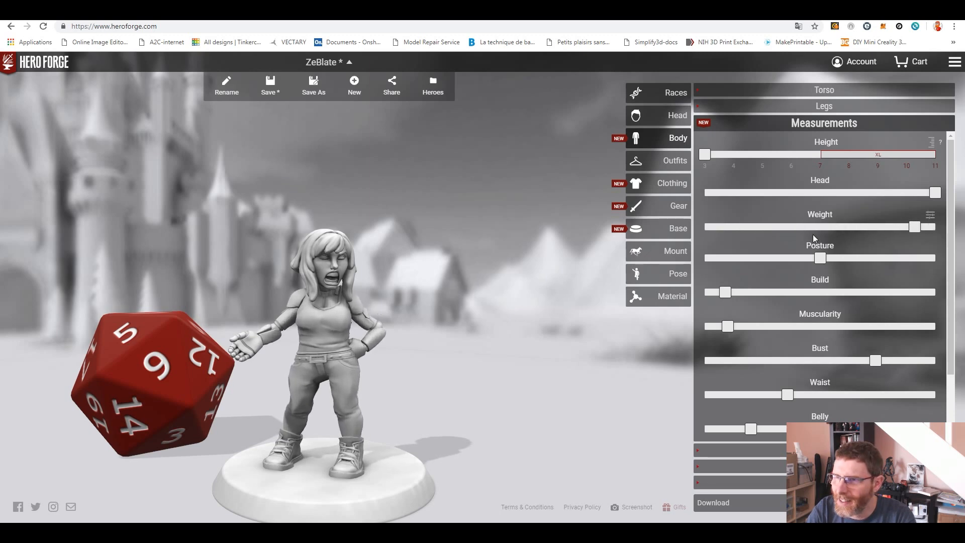
left_click_drag(915, 228, 651, 241)
mouse_move(821, 260)
left_mouse_down()
mouse_move(775, 259)
mouse_move(900, 258)
mouse_move(767, 256)
mouse_move(676, 271)
mouse_move(821, 268)
left_mouse_up()
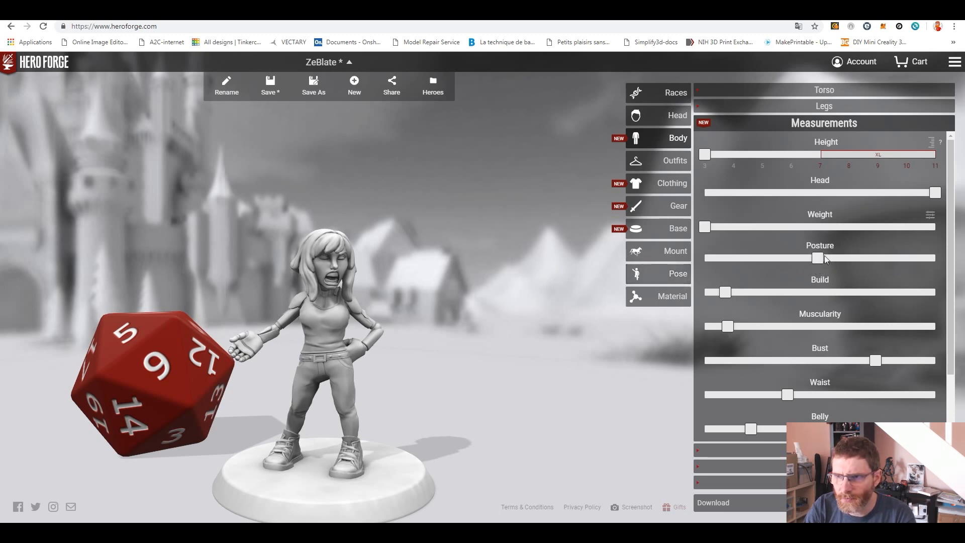
left_click_drag(821, 260, 963, 256)
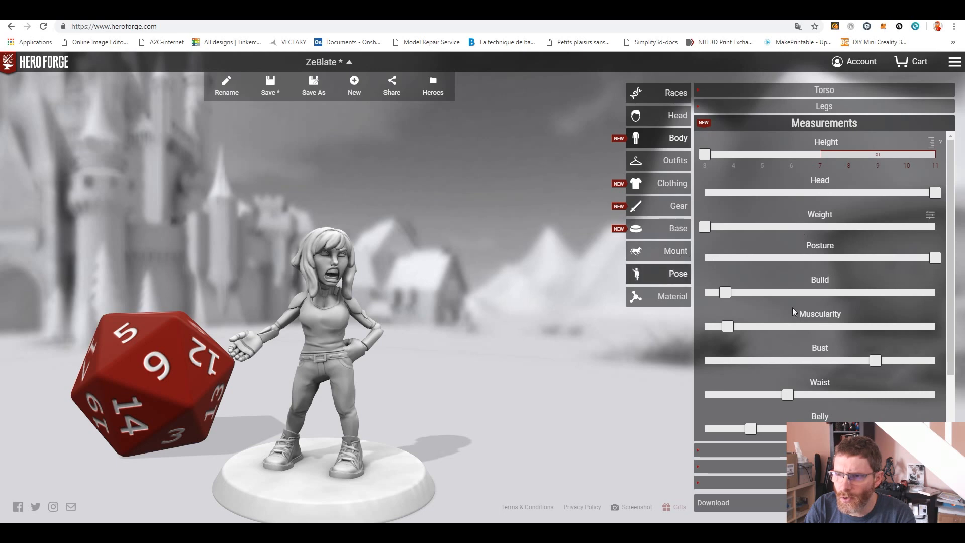
left_click_drag(837, 297, 668, 297)
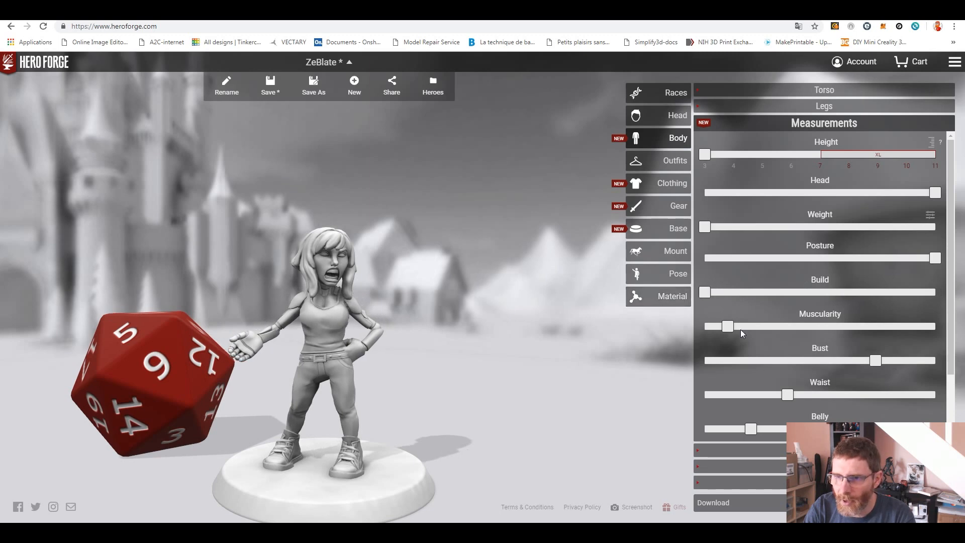
Raise the figure's Muscularity to about three quarters of the range and reduce the Bust to a low value
left_click_drag(727, 327, 804, 327)
left_click_drag(895, 328, 875, 327)
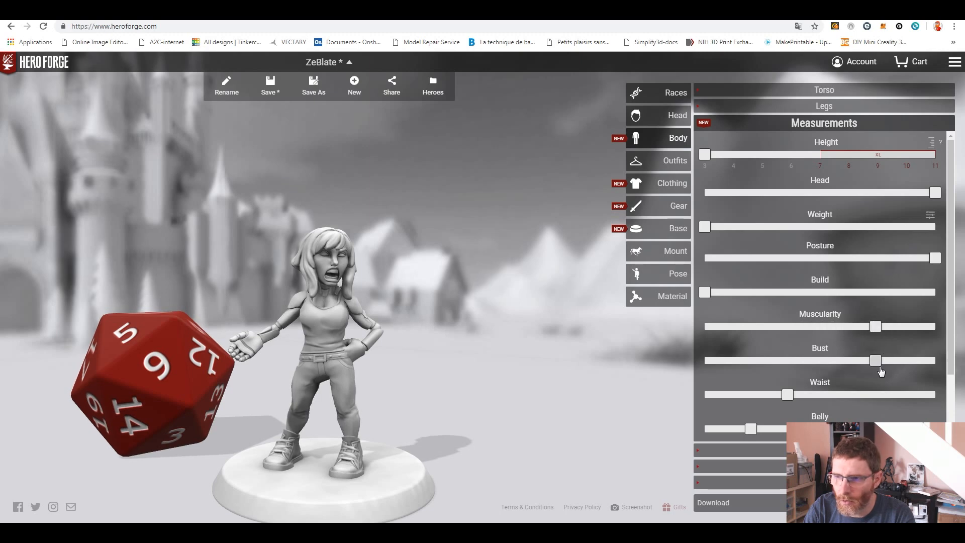
left_click_drag(877, 365, 750, 369)
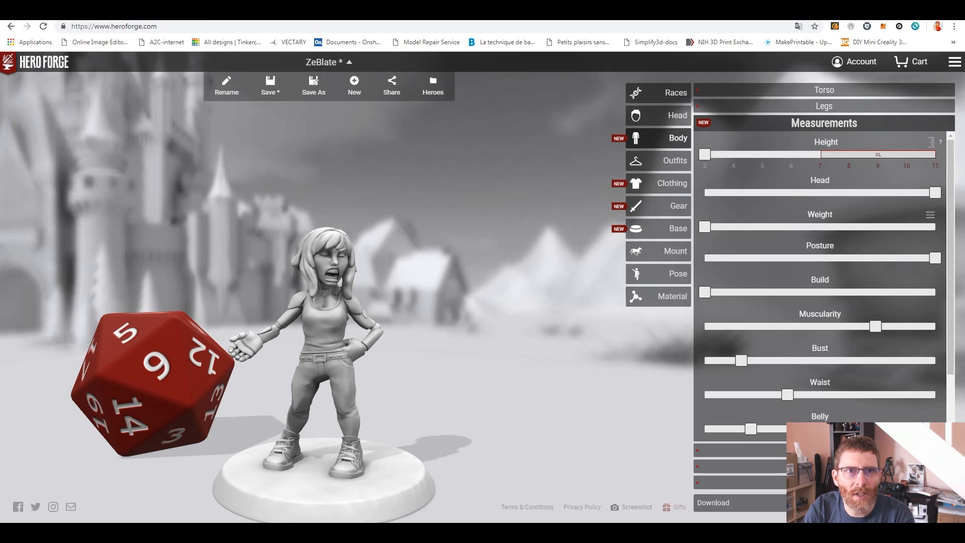
left_click(282, 11)
left_click(186, 11)
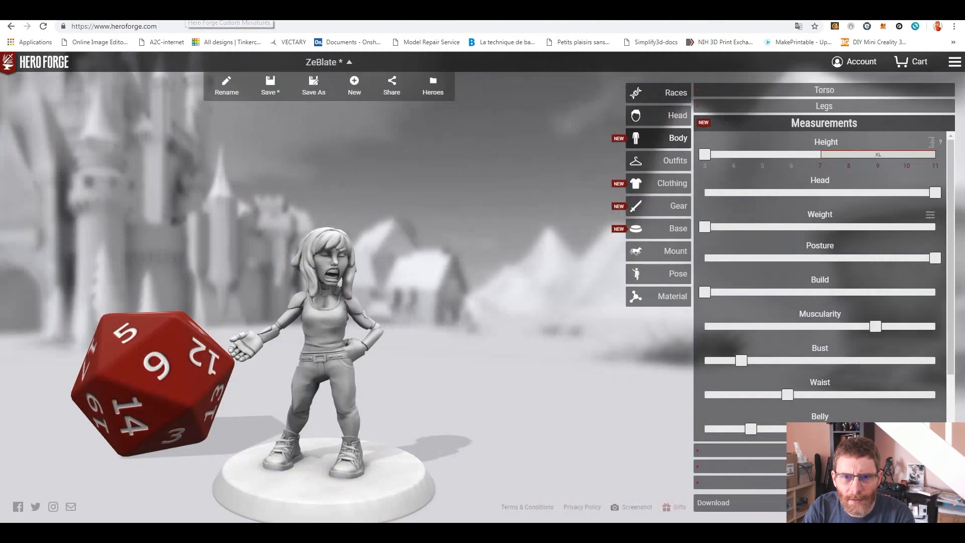
mouse_move(741, 361)
left_mouse_down()
mouse_move(772, 368)
mouse_move(743, 368)
left_mouse_up()
Set the figure's Waist slightly below the middle of its range and the Belly to its minimum
left_click_drag(786, 396, 952, 392)
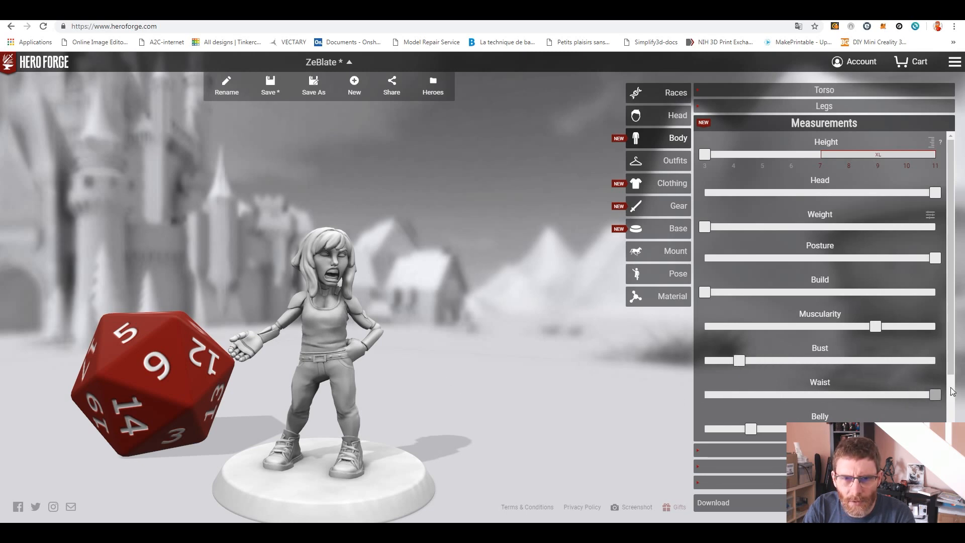
left_click_drag(855, 395, 809, 399)
left_click_drag(751, 429, 634, 432)
mouse_move(465, 403)
left_mouse_down()
mouse_move(224, 393)
mouse_move(452, 397)
left_mouse_up()
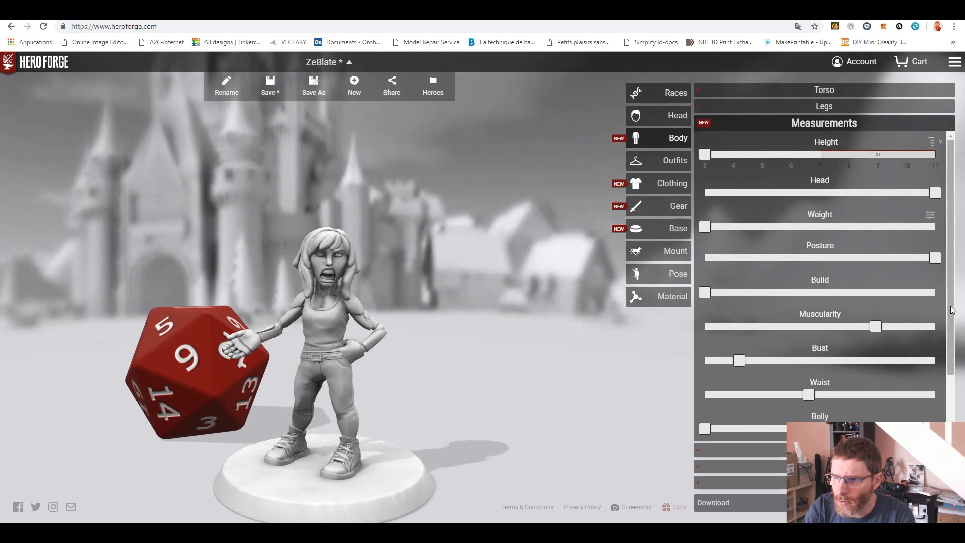
Set the figure's Curves to the minimum and Booty to slightly above the middle of its range
scroll(943, 386, "down", 2)
left_click_drag(496, 403, 749, 386)
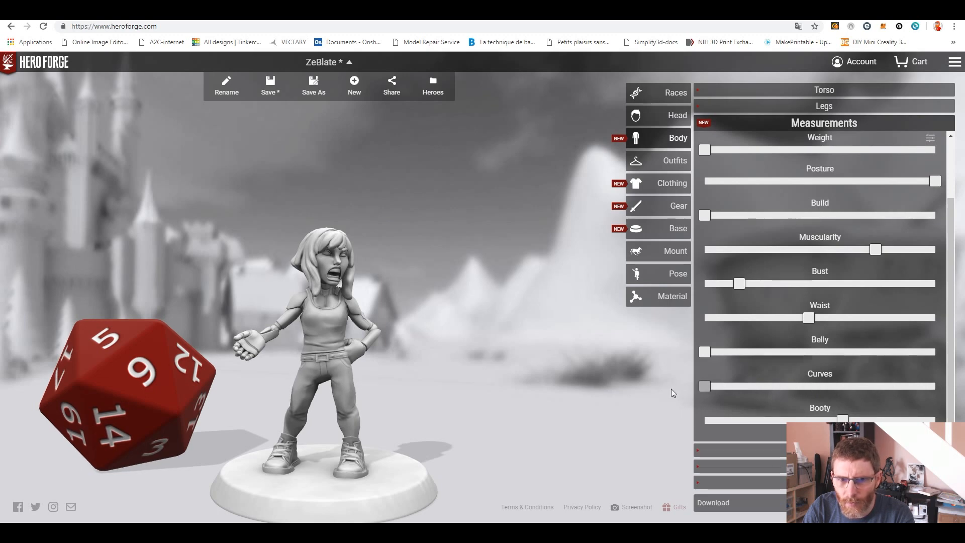
left_click_drag(531, 421, 245, 402)
left_click_drag(842, 420, 692, 415)
left_click_drag(795, 412, 848, 409)
left_click_drag(455, 460, 734, 438)
left_click_drag(472, 400, 494, 398)
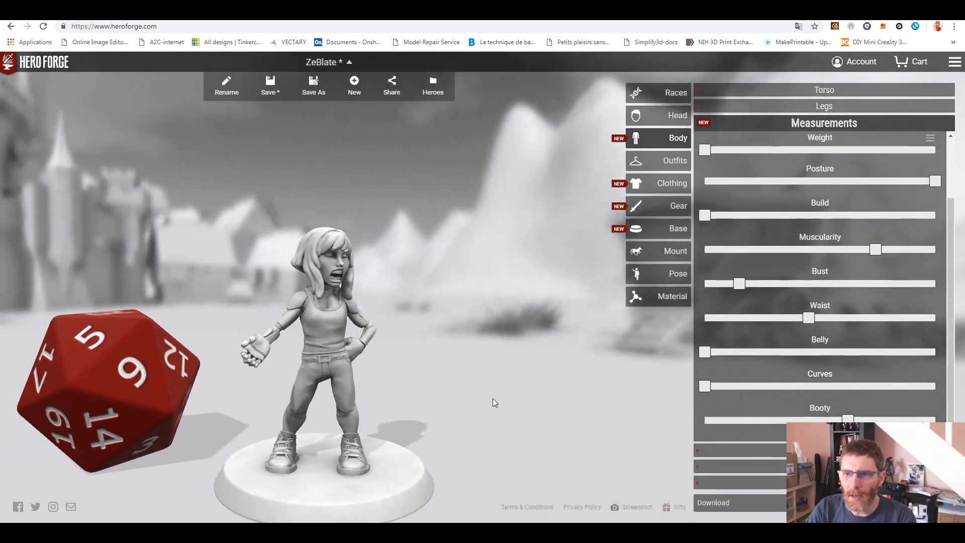
Look through the wing, tail and additional back options available for the body
left_click(787, 125)
left_click(827, 138)
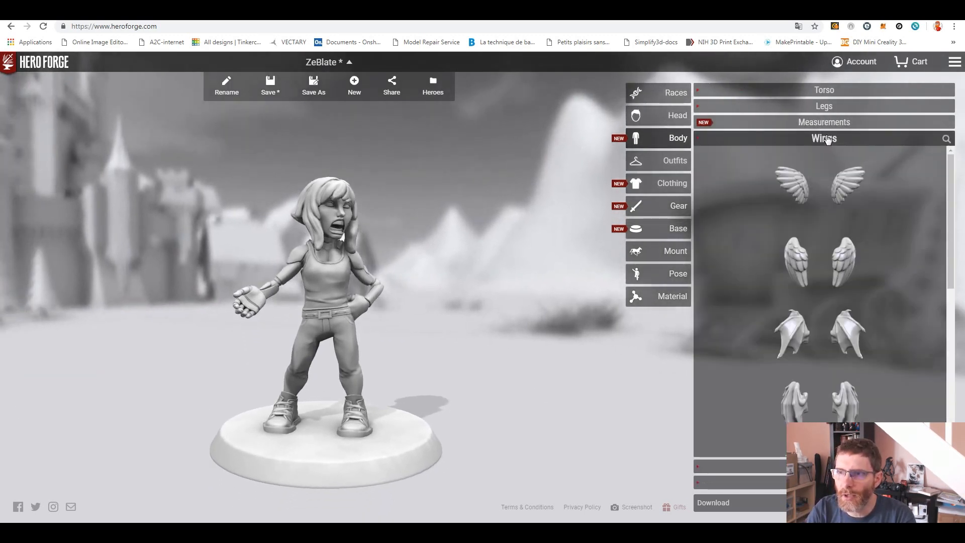
left_click(827, 138)
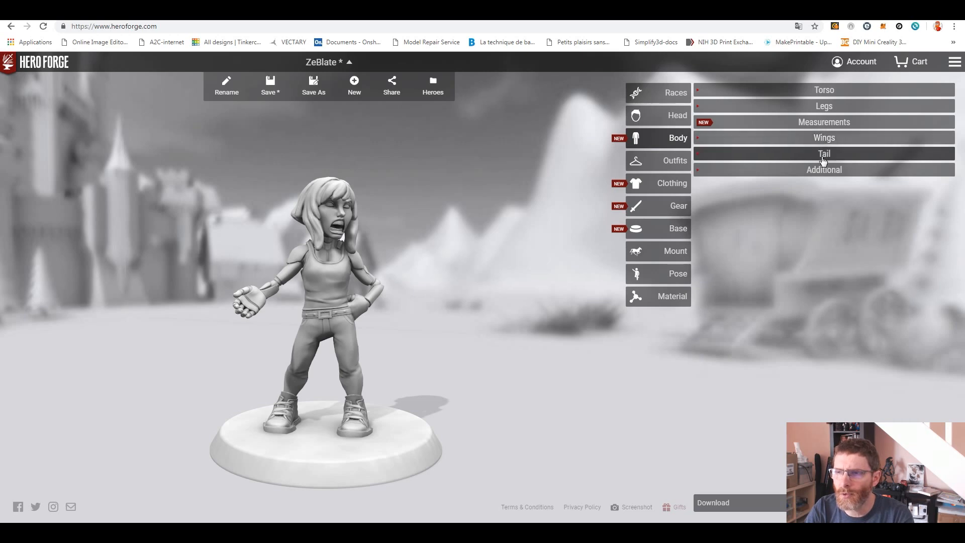
left_click(824, 160)
left_click(824, 158)
left_click(825, 171)
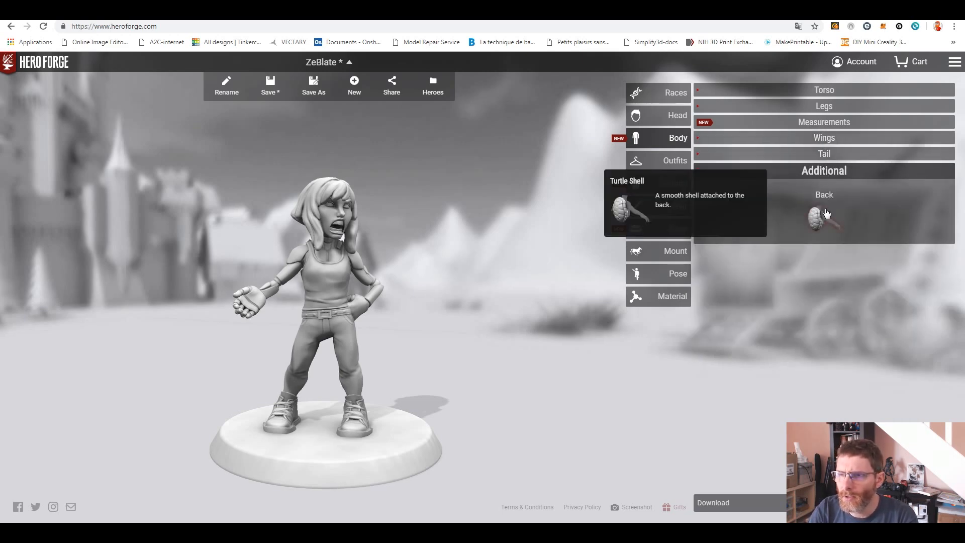
Try the Turtle Shell on the figure's back and remove it again
mouse_move(783, 220)
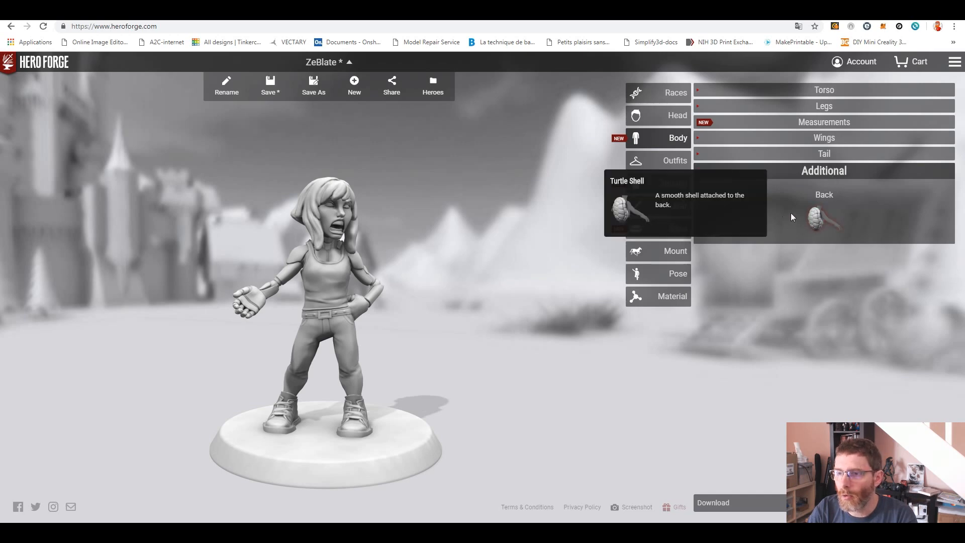
left_click(821, 222)
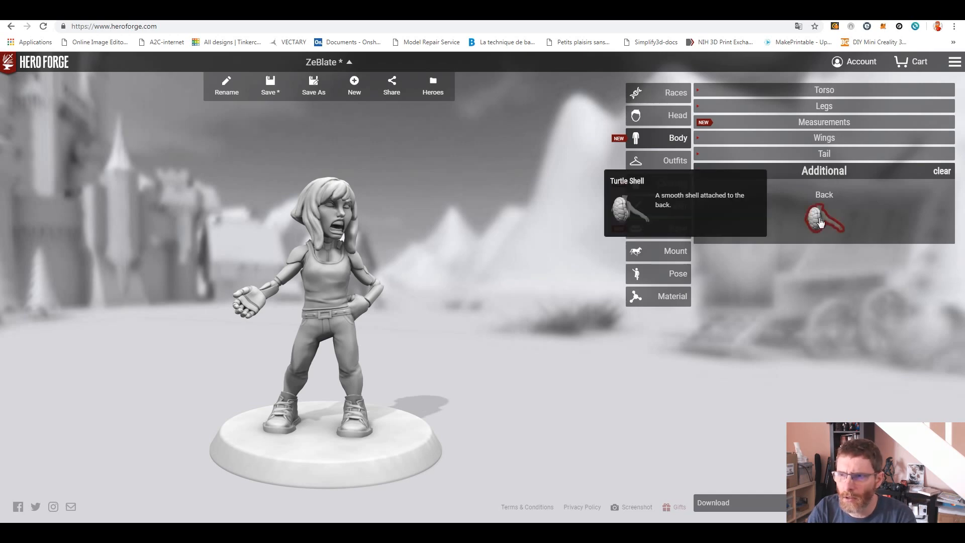
left_click_drag(456, 445, 644, 423)
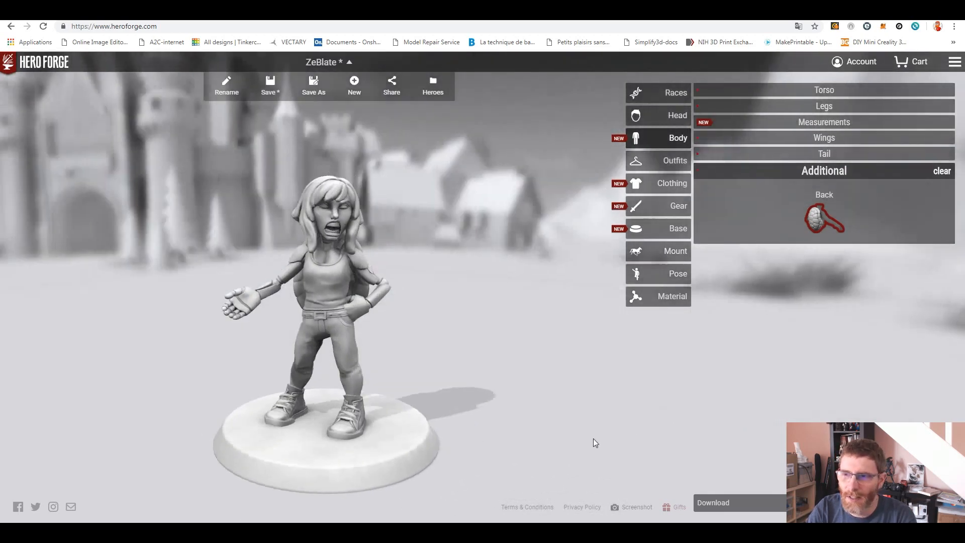
left_click(945, 173)
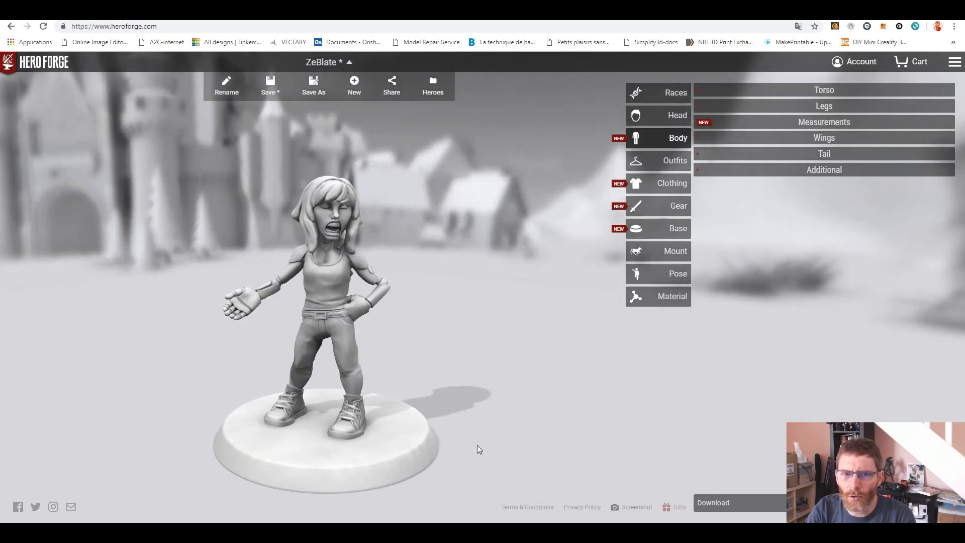
left_click_drag(477, 445, 506, 433)
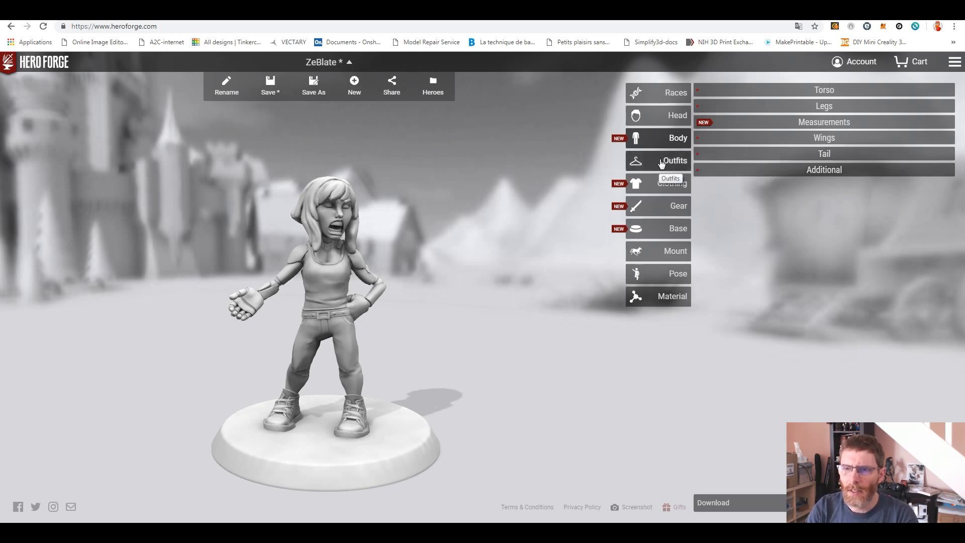
Browse the ready-made outfits, including the Splint Armor and Dwarven Armor
left_click(661, 163)
mouse_move(781, 224)
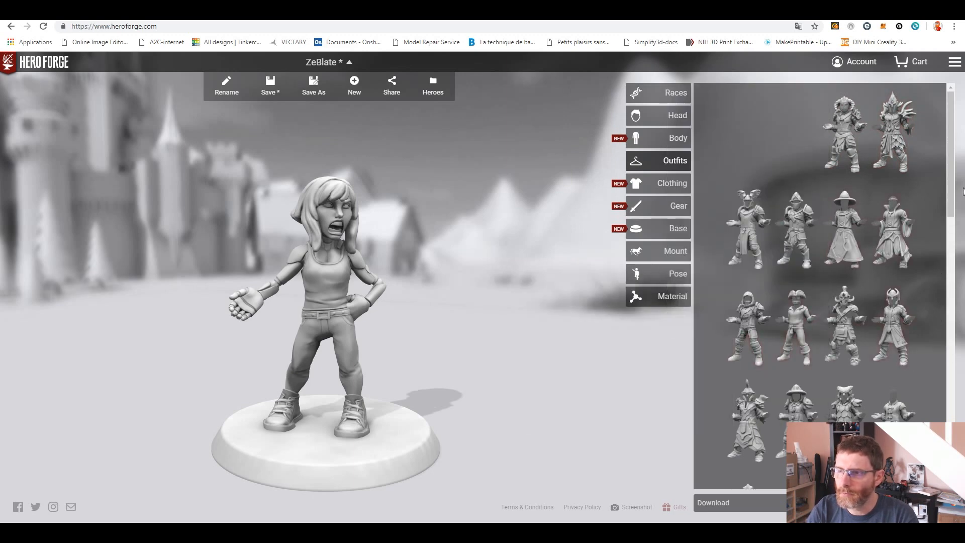
scroll(942, 201, "down", 5)
scroll(943, 216, "down", 2)
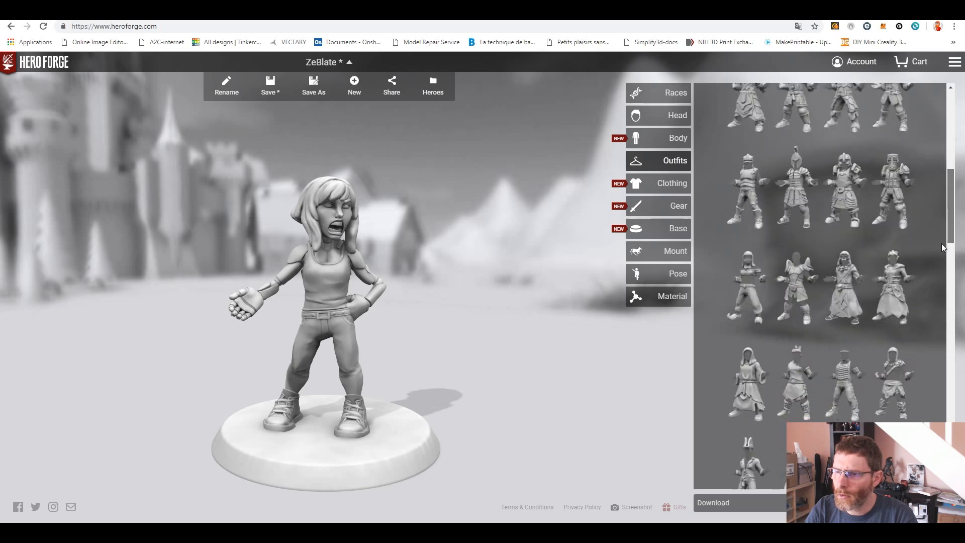
mouse_move(865, 267)
mouse_move(894, 182)
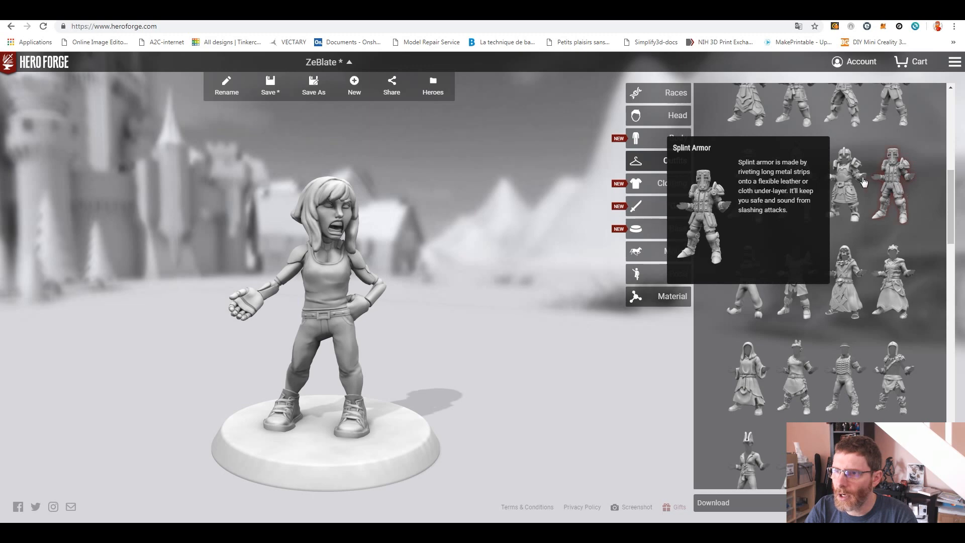
mouse_move(853, 183)
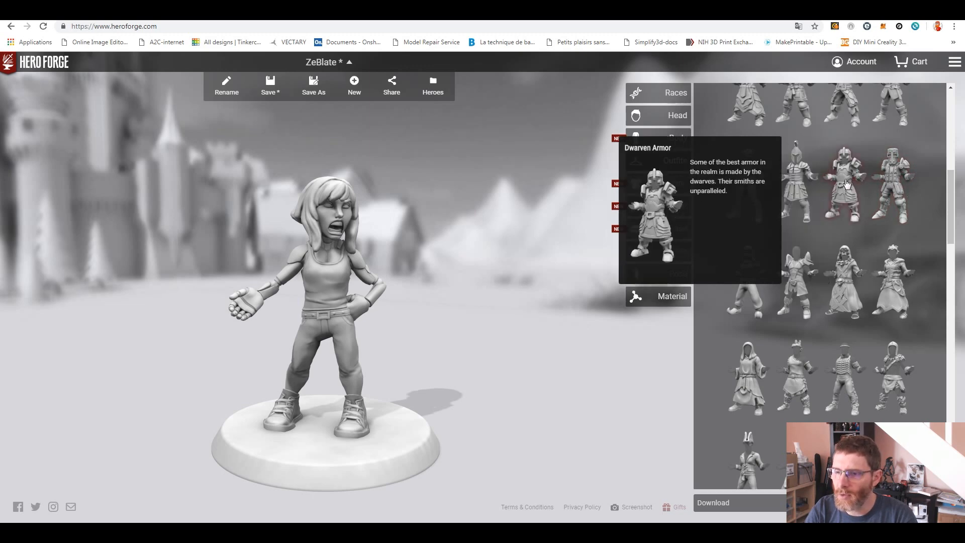
left_click_drag(952, 182, 954, 104)
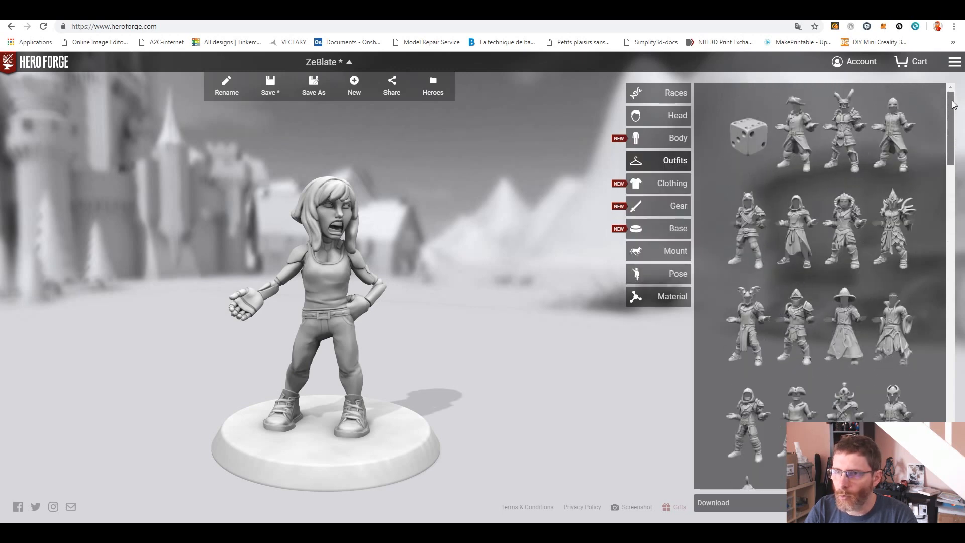
Try the bird head and the Witch Hunter's Hat as headwear, and put the Tophat with Goggles on the figure
left_click(664, 186)
left_click(827, 174)
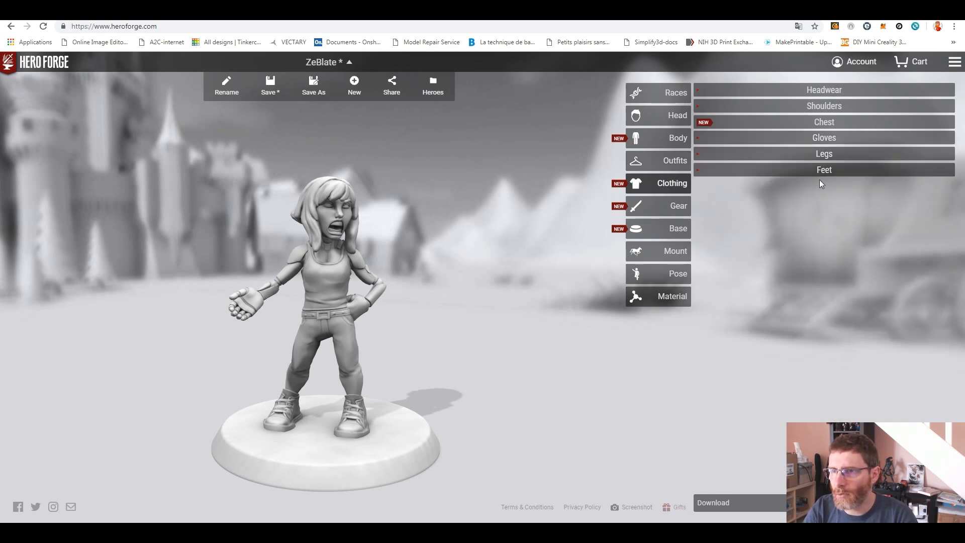
left_click(819, 90)
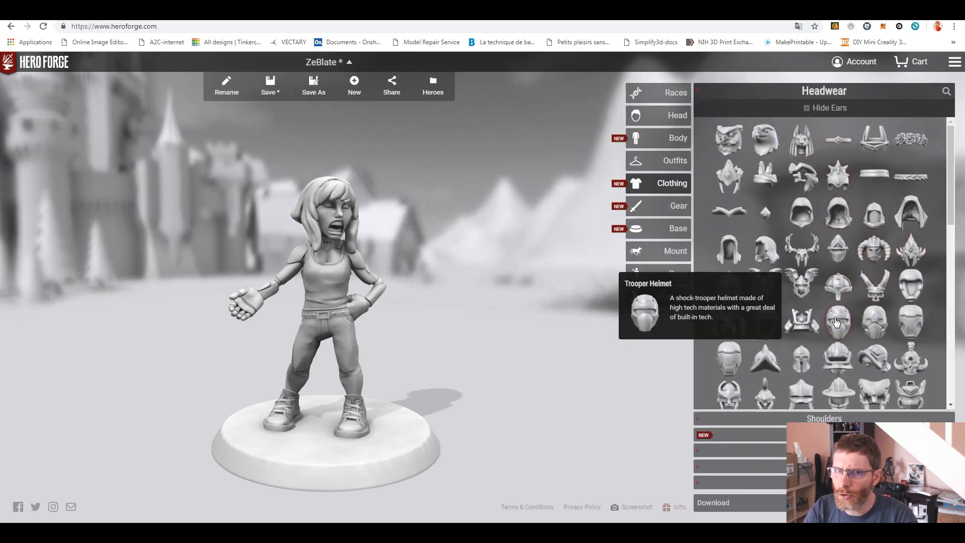
left_click(768, 146)
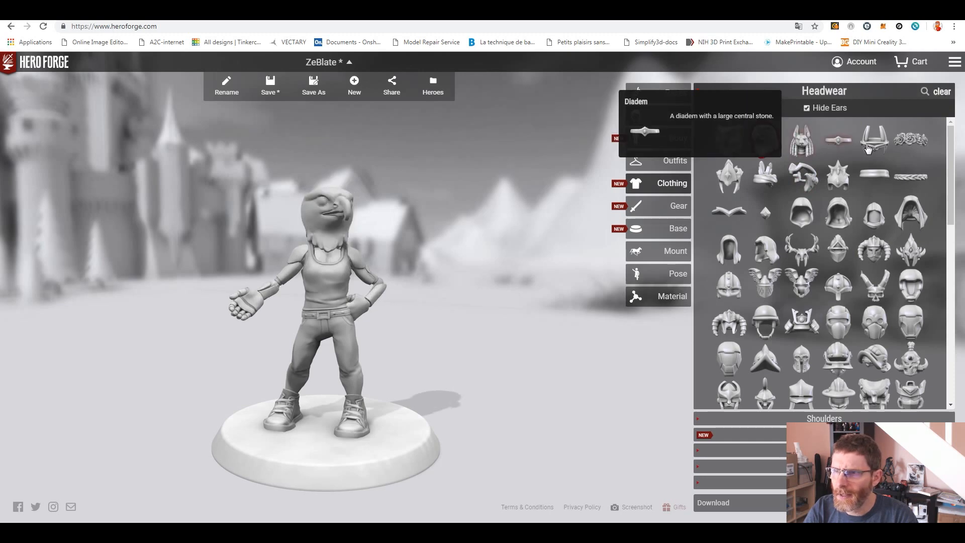
left_click_drag(950, 182, 959, 324)
scroll(959, 321, "up", 2)
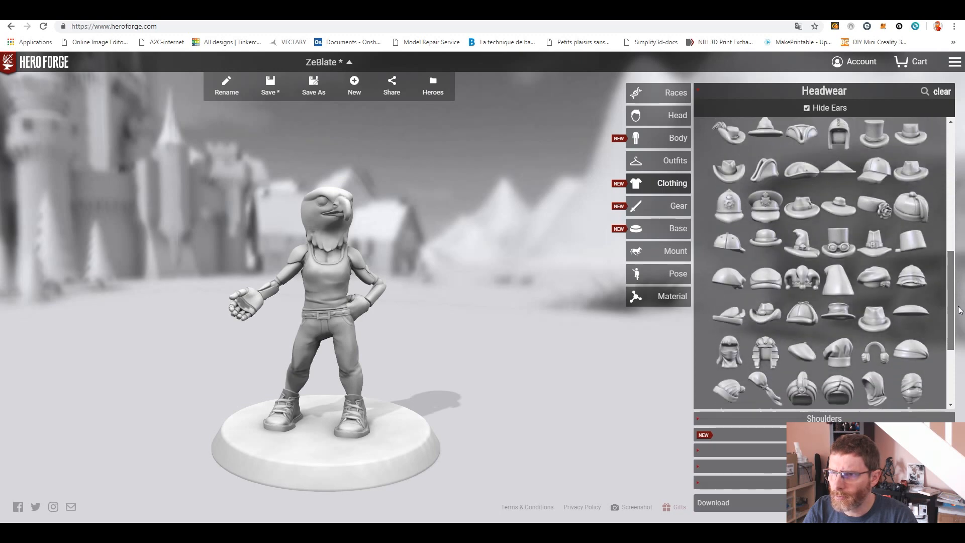
left_click(884, 265)
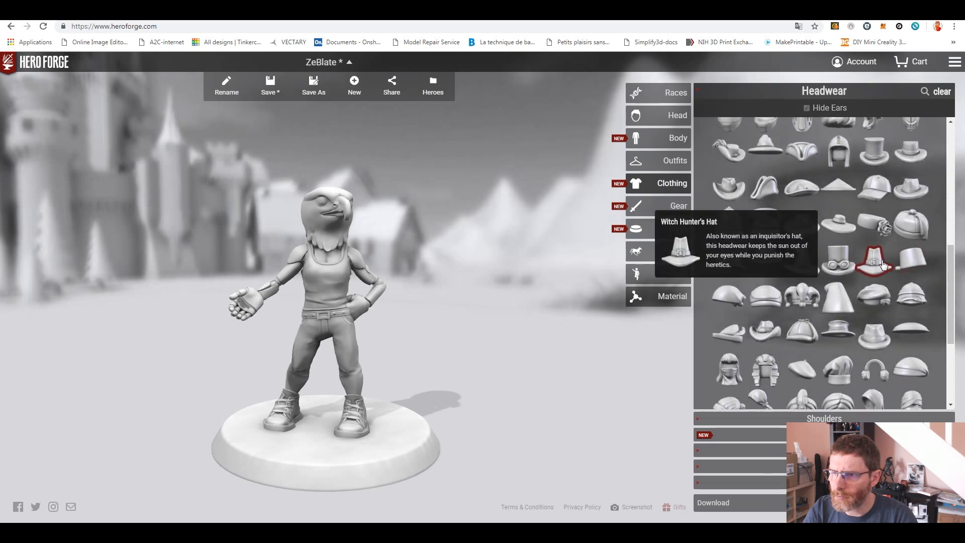
left_click(840, 260)
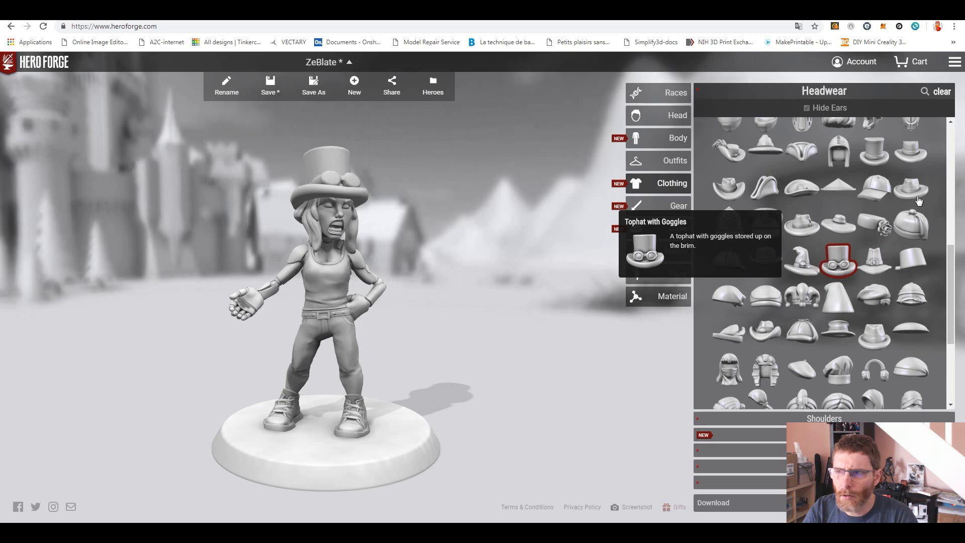
Remove the Tophat with Goggles from the figure's head
left_click(942, 94)
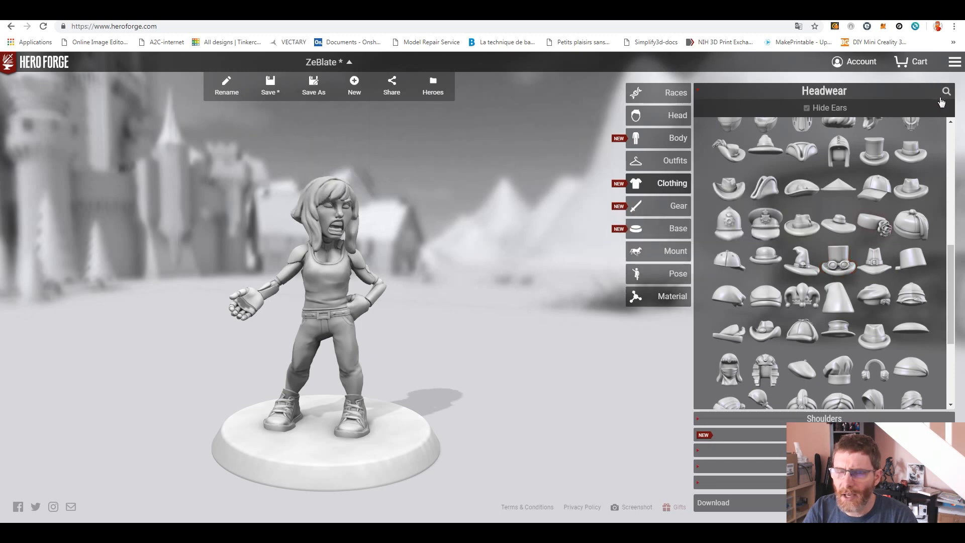
left_click(833, 97)
Look through the shoulder, chest and glove options available for the figure's clothing
left_click(825, 104)
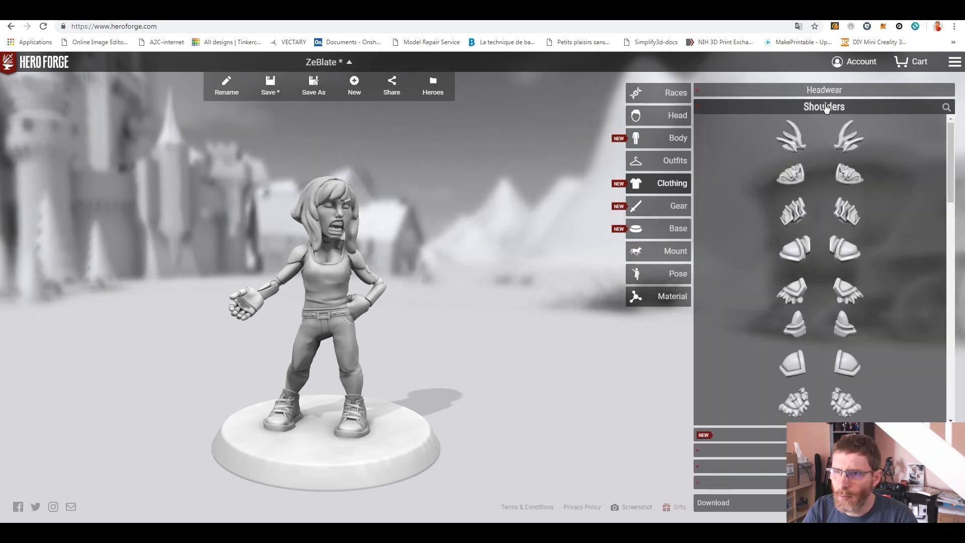
left_click_drag(951, 153, 931, 68)
left_click(817, 110)
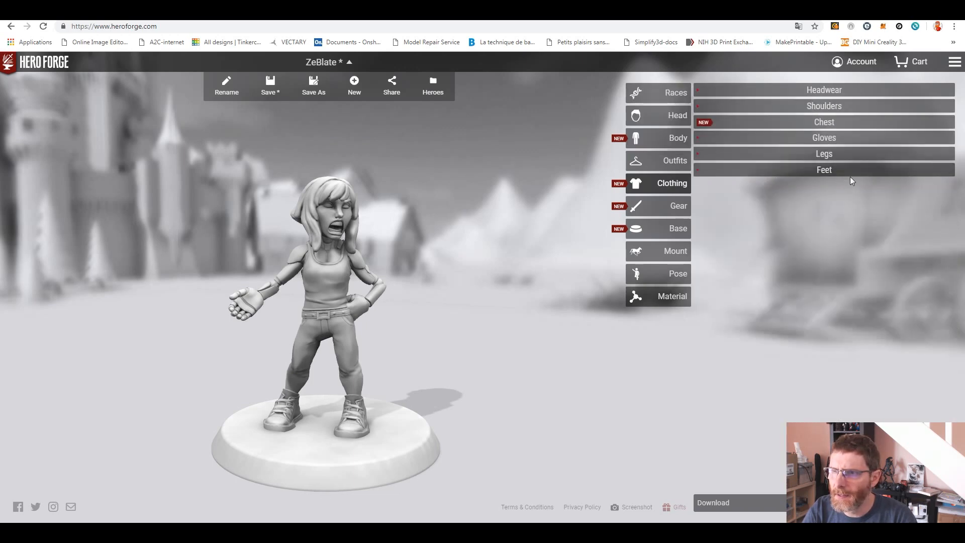
left_click(823, 123)
left_click(824, 124)
left_click(826, 138)
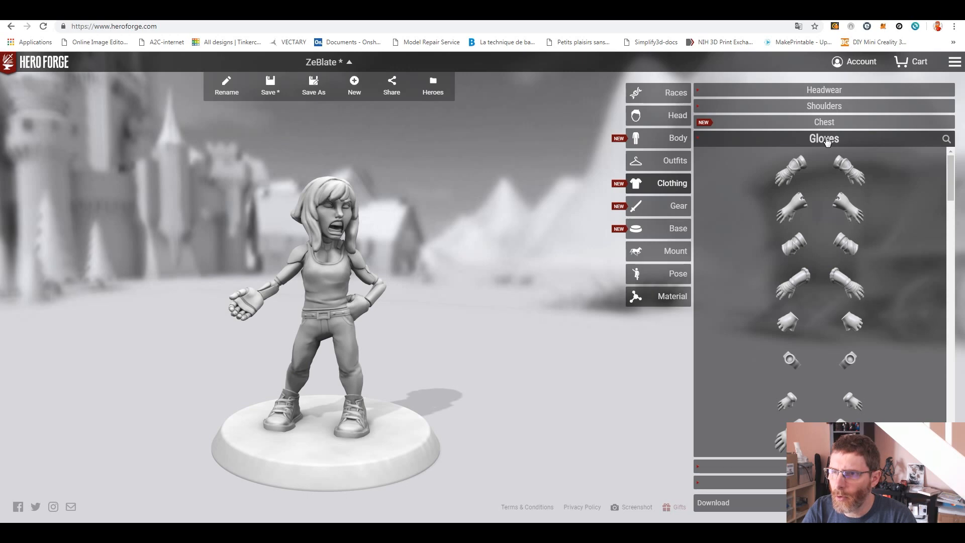
left_click(827, 140)
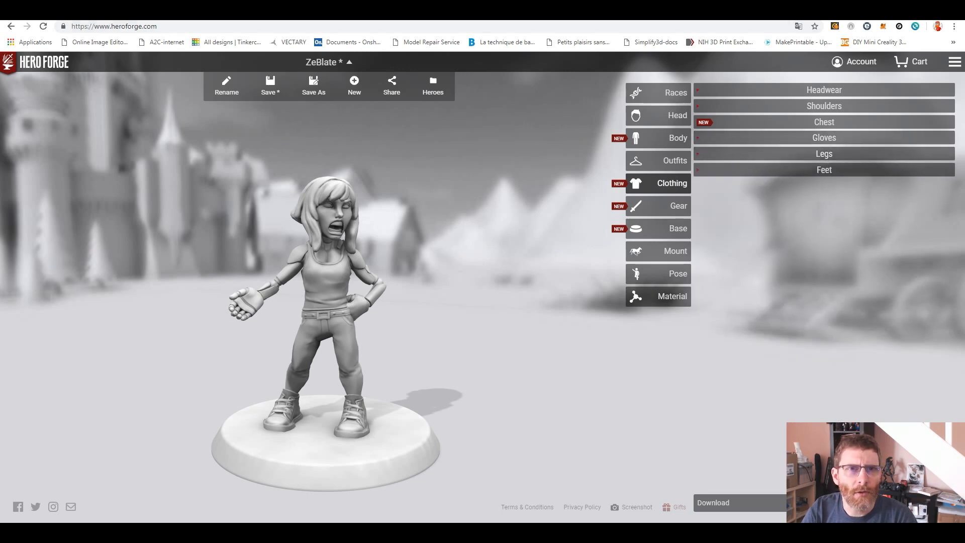
Check the Alita: Battle Angel reference images and look over the legs and feet clothing options
left_click(101, 14)
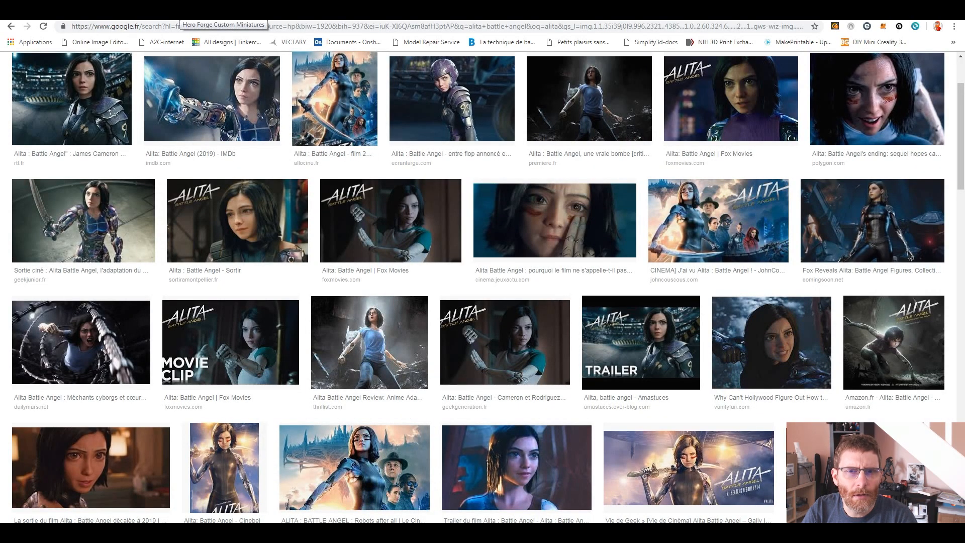
left_click(186, 14)
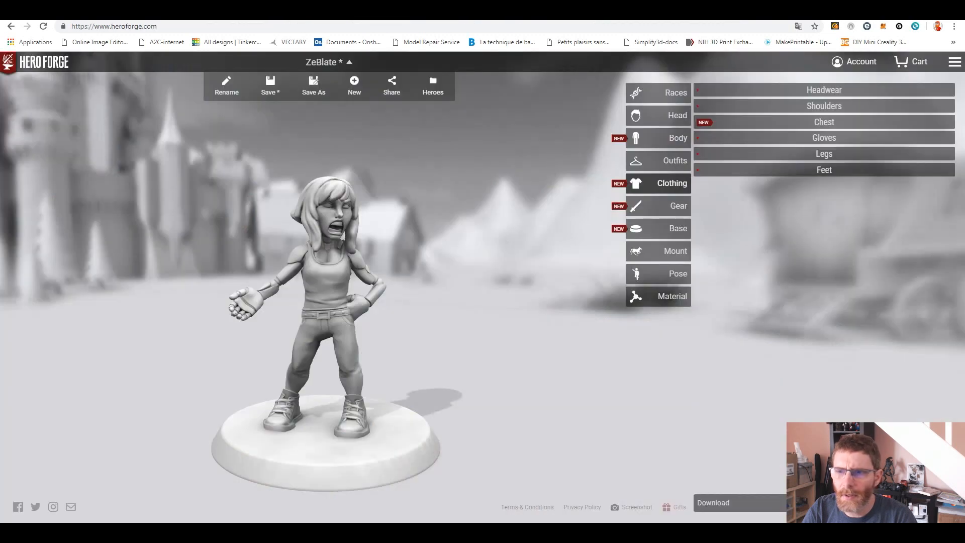
left_click(828, 159)
left_click(826, 158)
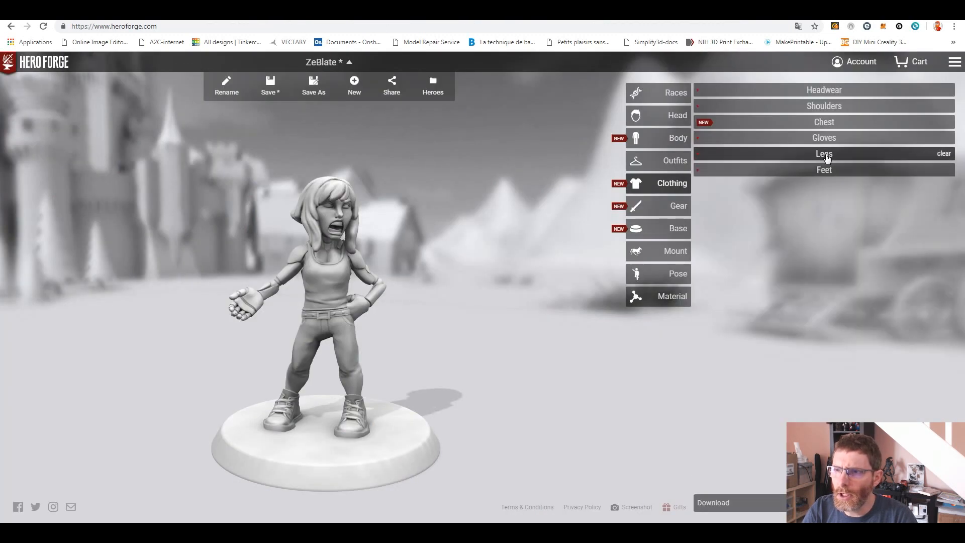
left_click(824, 171)
left_click(825, 172)
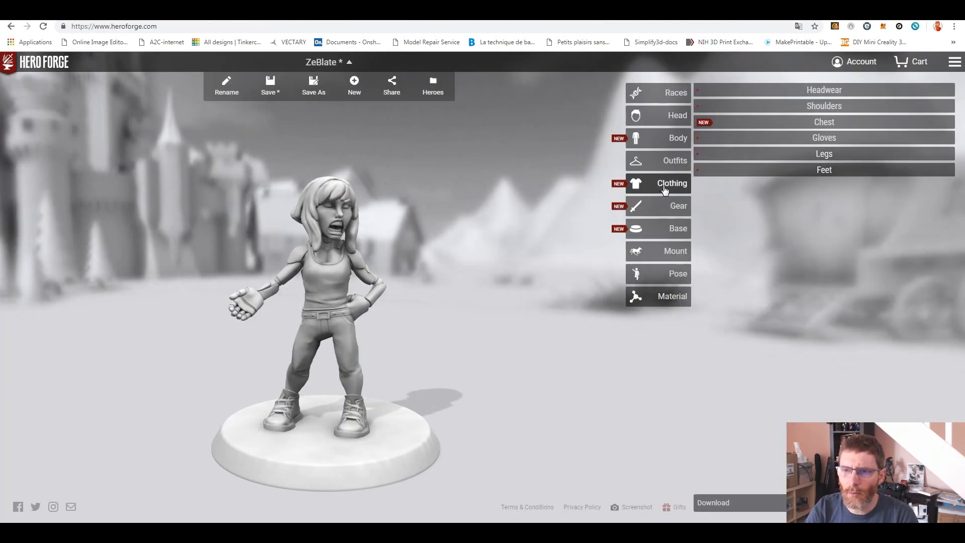
Try belt pouches on both of the figure's sides, including the Mechanic's Pouch, and remove them again
left_click(663, 208)
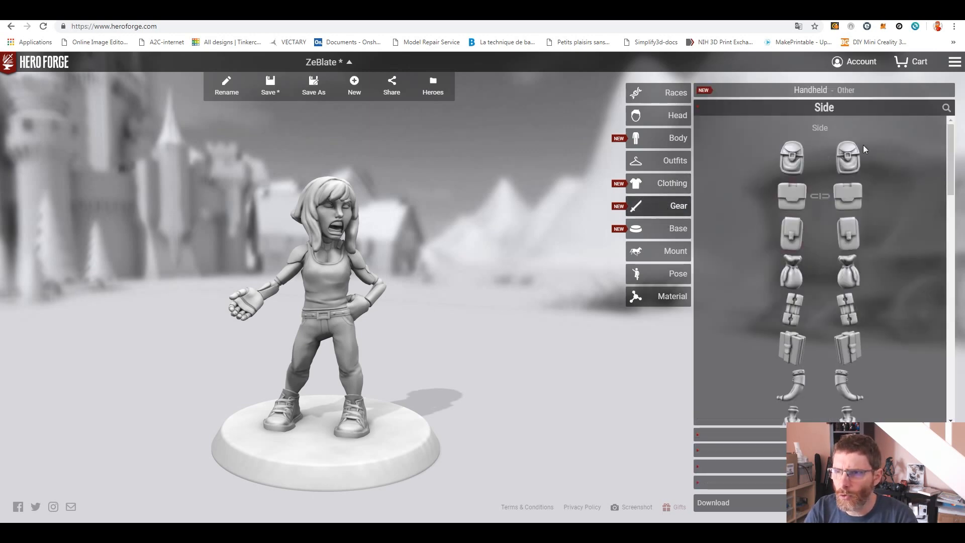
left_click(850, 159)
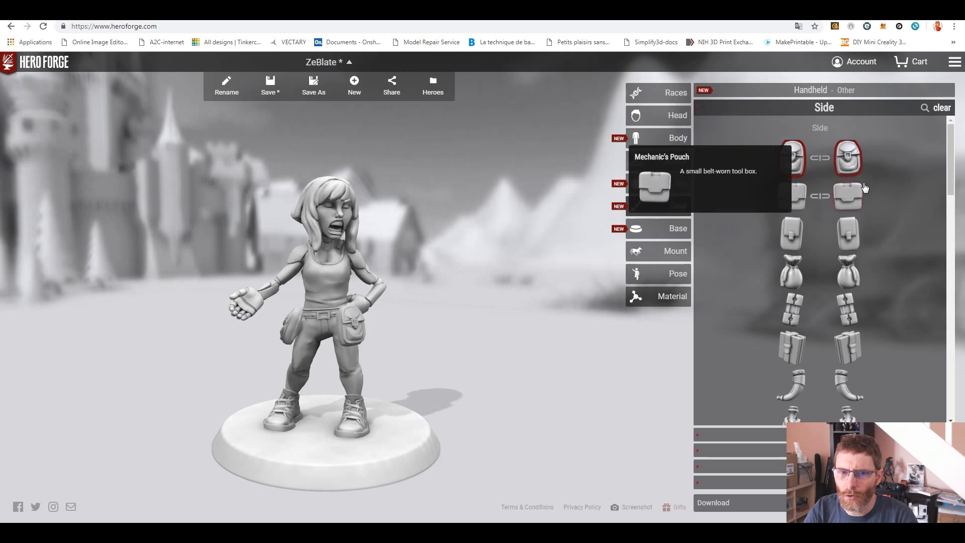
left_click(855, 199)
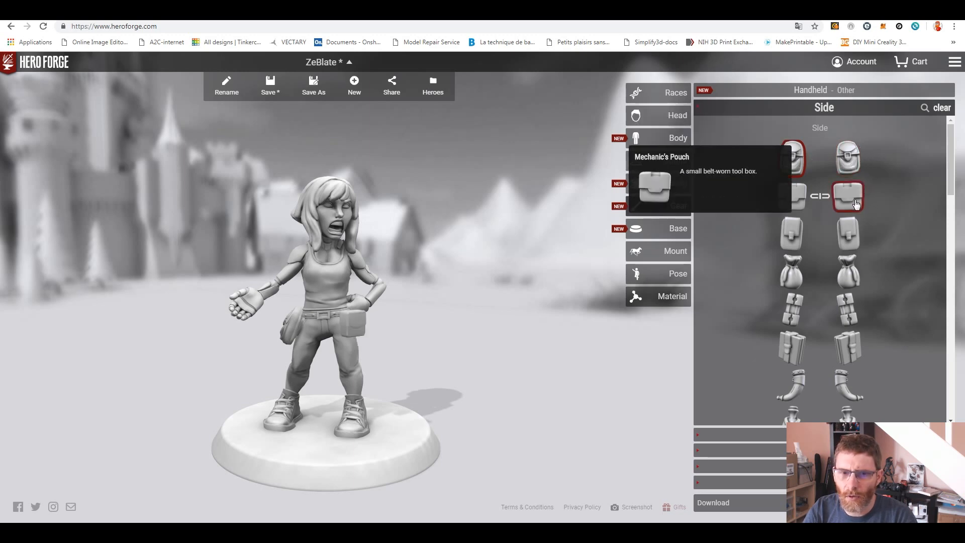
left_click(947, 113)
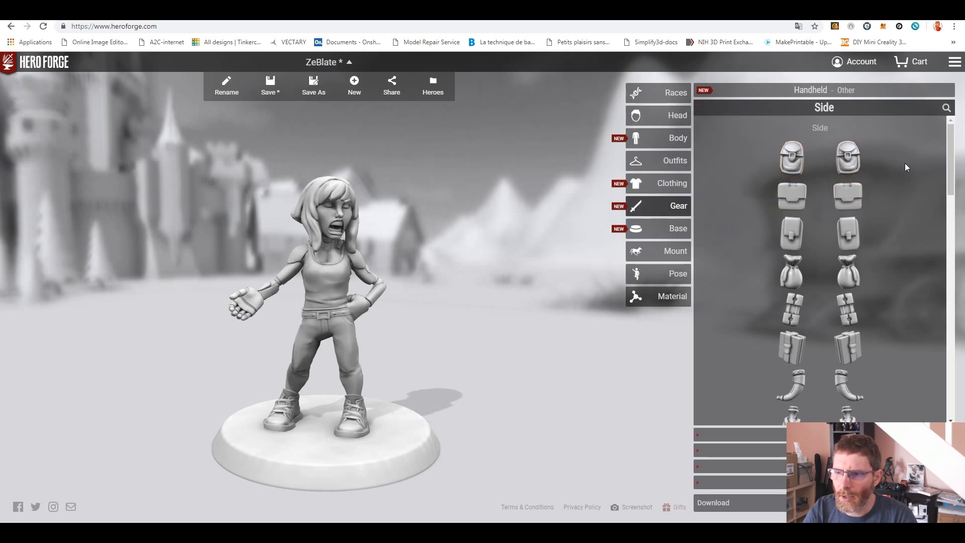
left_click(826, 107)
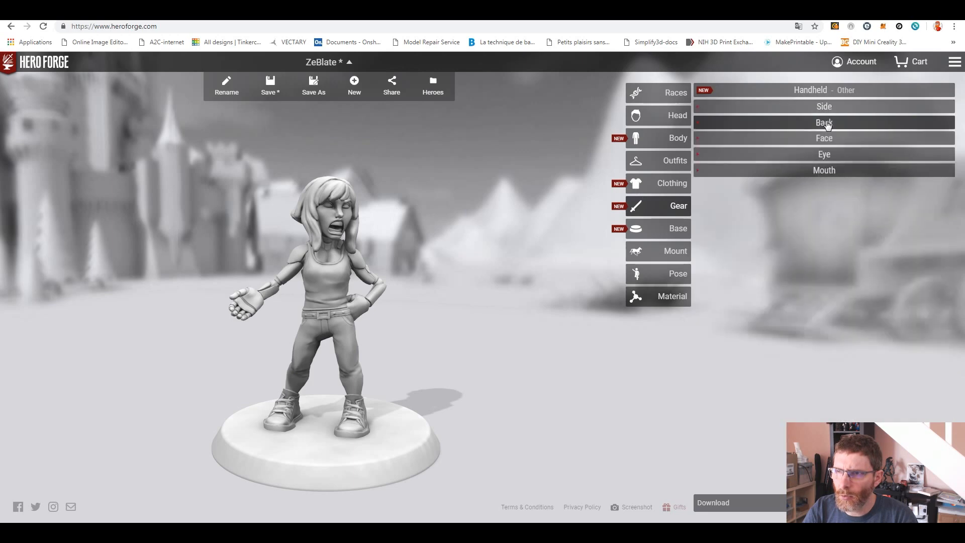
Look through the back, face, eye and mouth gear available for the figure
left_click(823, 122)
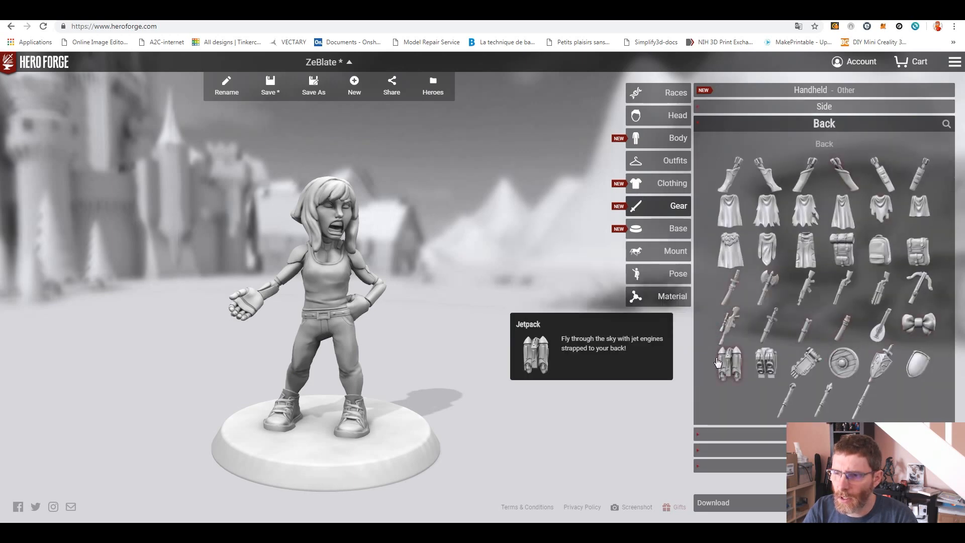
left_click(823, 124)
left_click(825, 139)
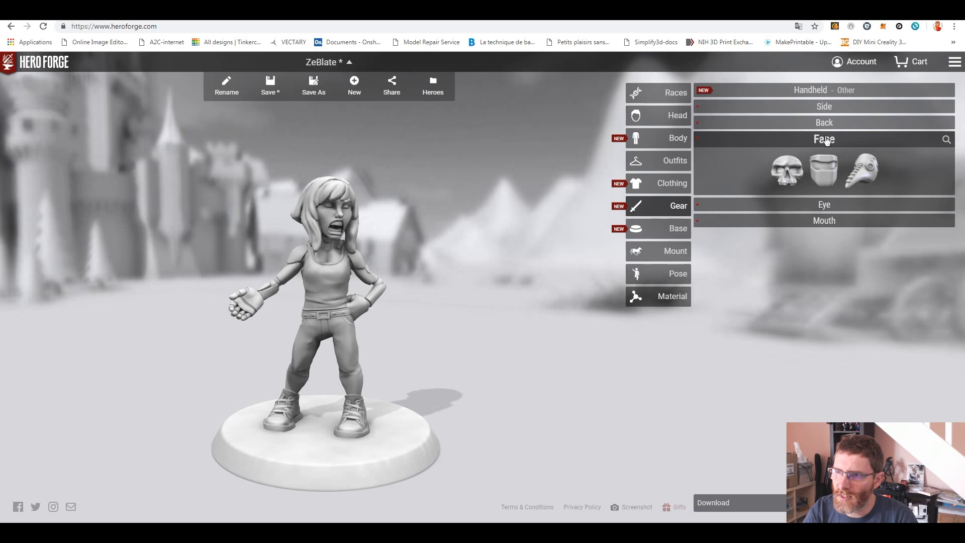
left_click(826, 139)
left_click(827, 156)
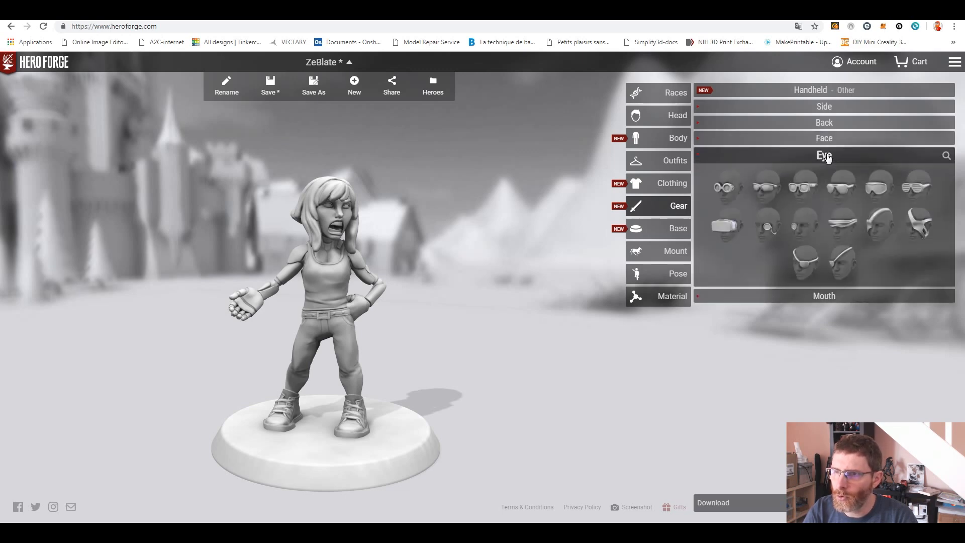
left_click(828, 157)
left_click(827, 173)
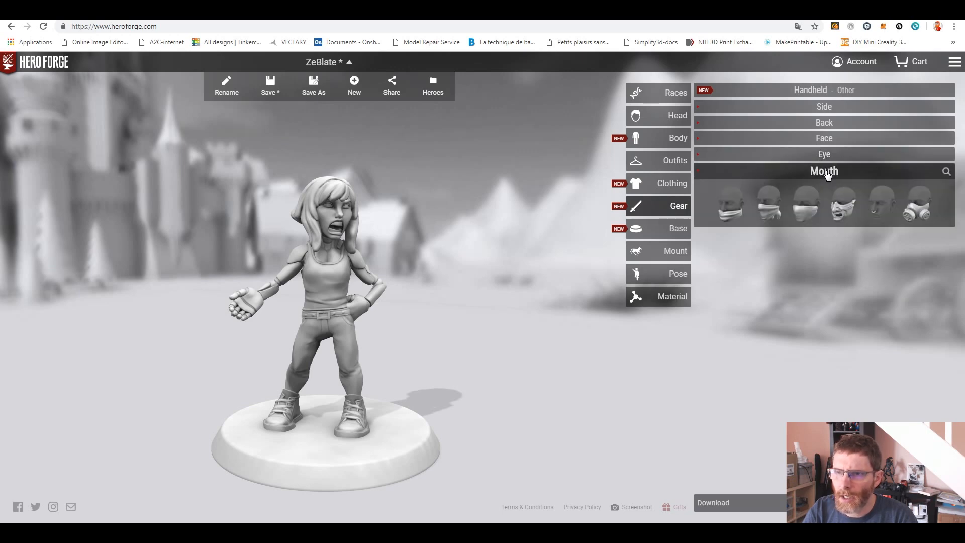
left_click(828, 172)
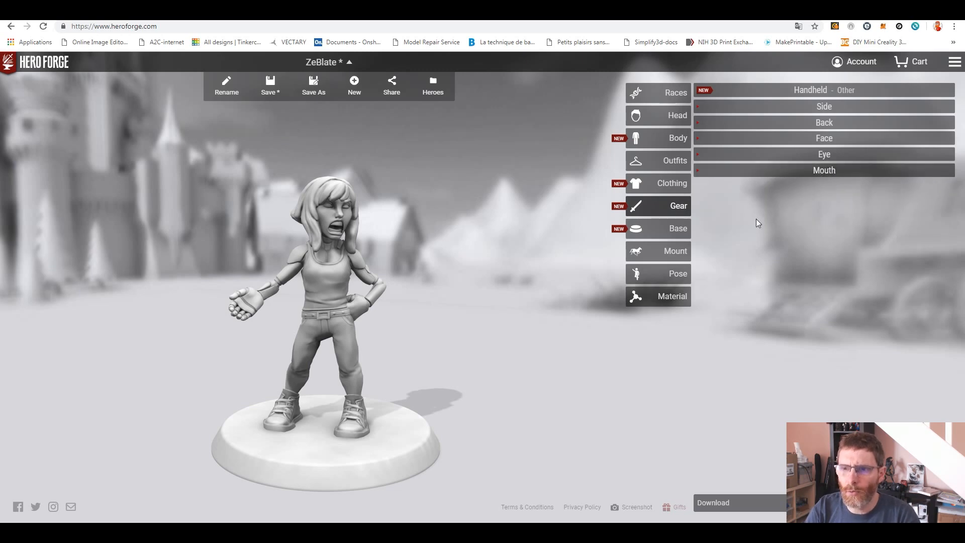
Browse the Long Blades among the handheld items
left_click(822, 94)
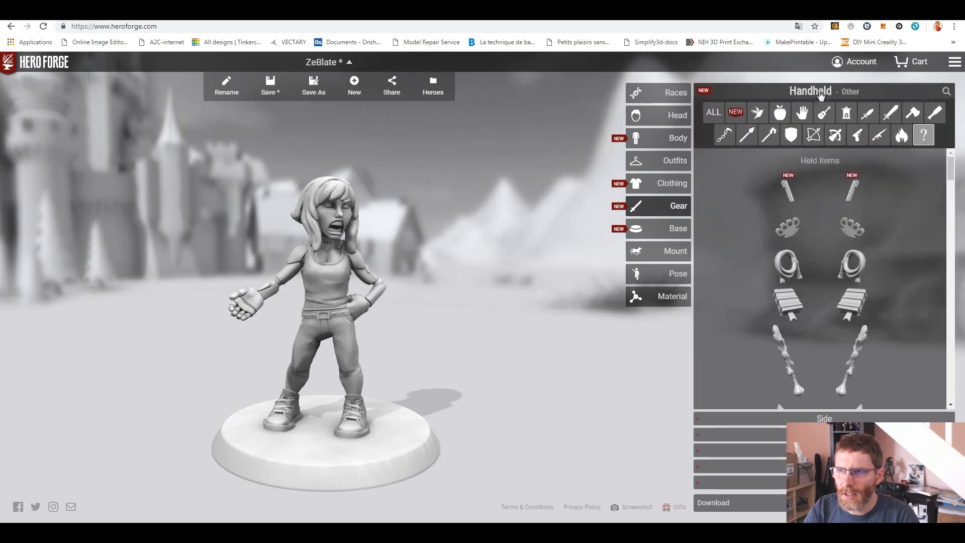
left_click(890, 118)
mouse_move(948, 178)
left_mouse_down()
mouse_move(957, 251)
mouse_move(950, 338)
left_mouse_up()
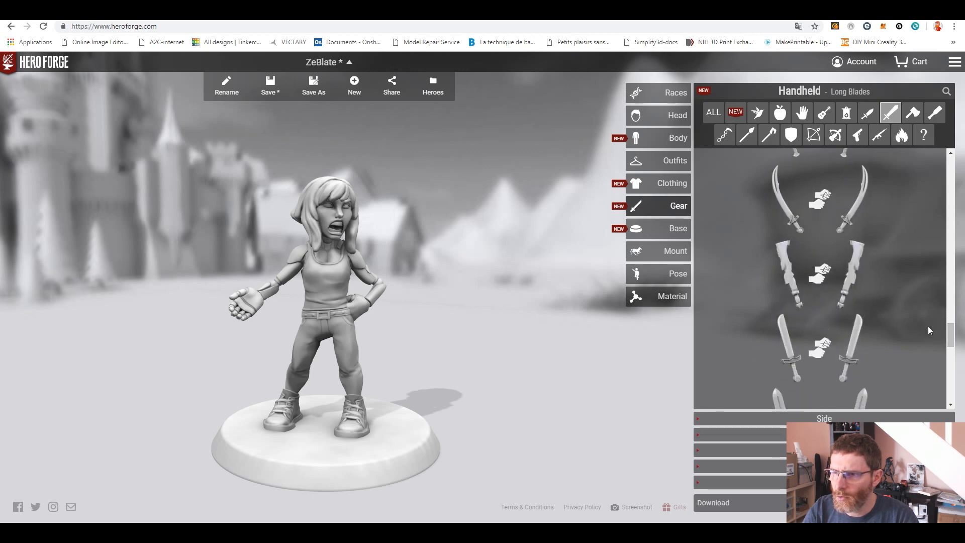
left_click_drag(953, 338, 960, 140)
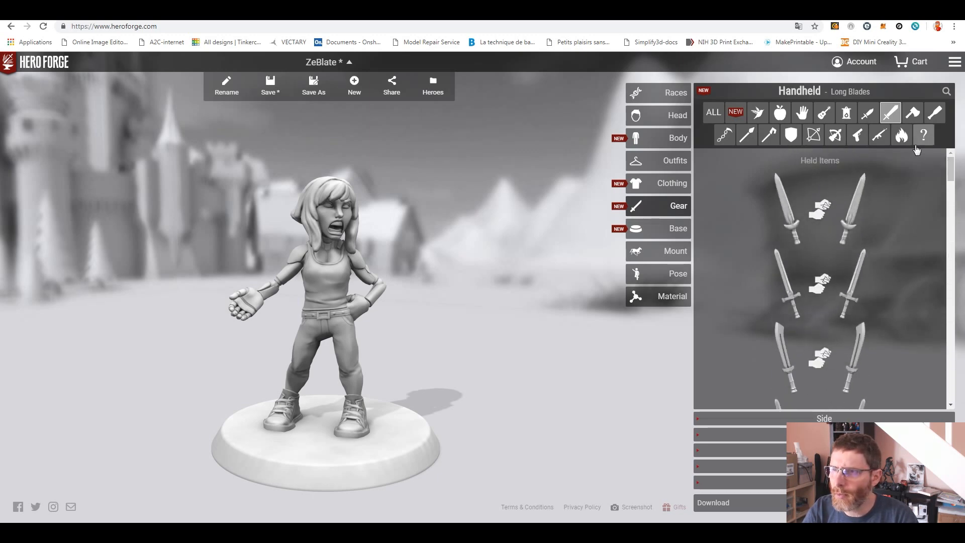
left_click(812, 93)
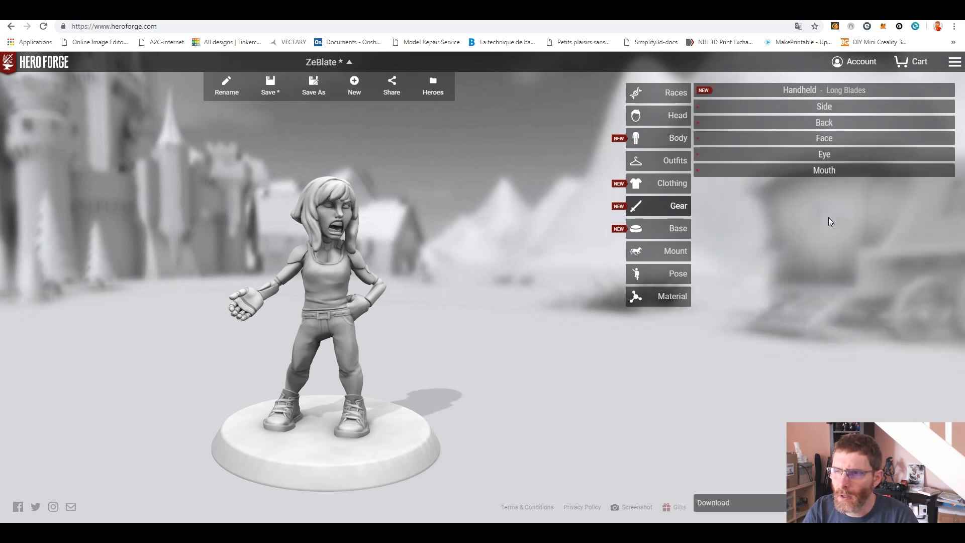
Look over the Other category and the complete range of handheld items
left_click(814, 92)
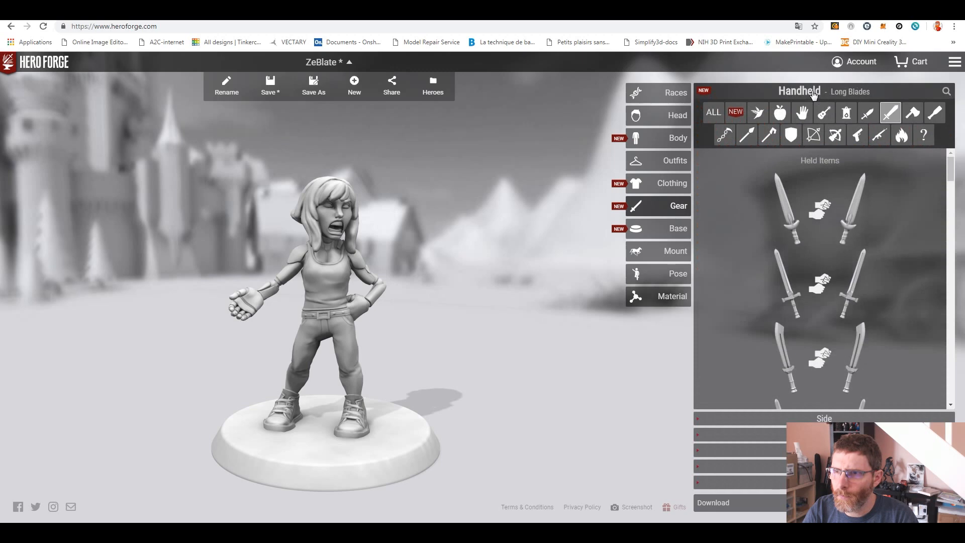
left_click(924, 136)
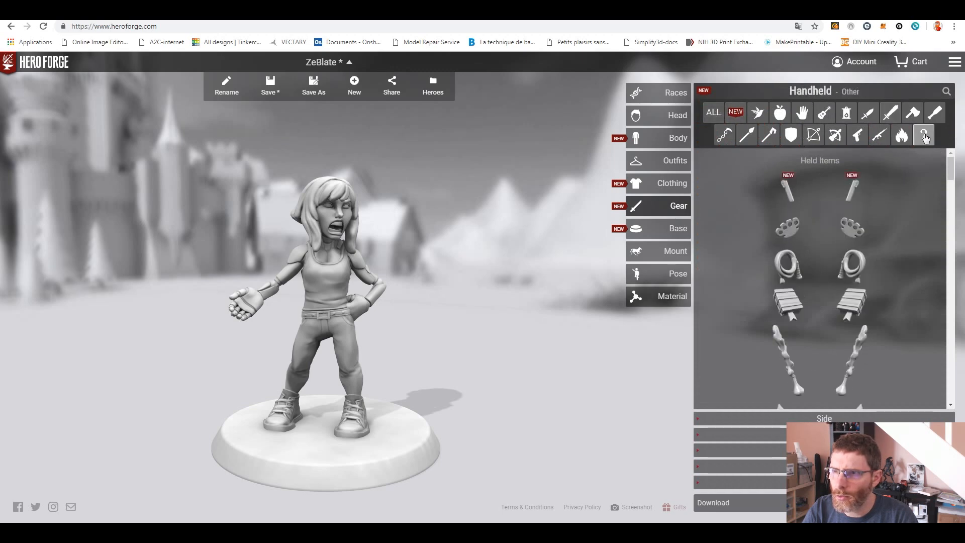
left_click(825, 95)
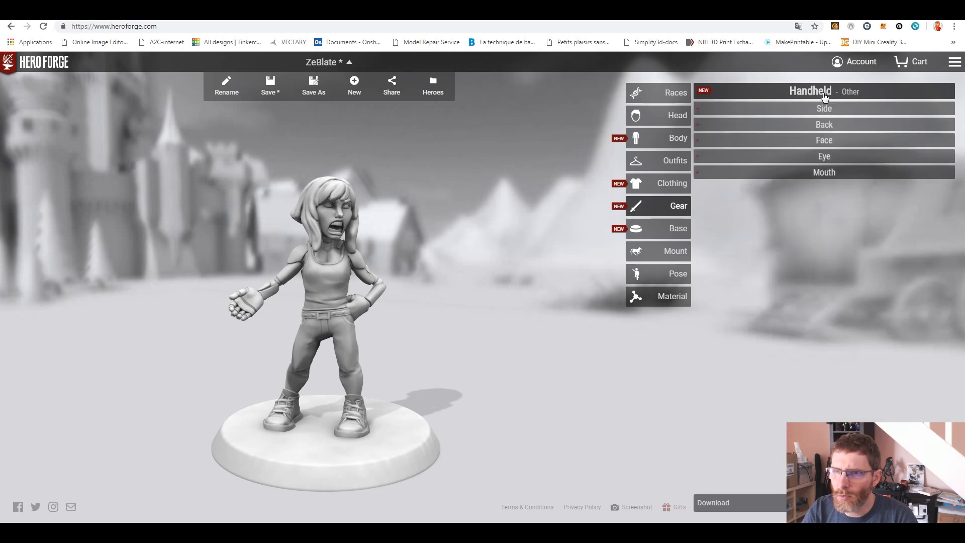
left_click(677, 144)
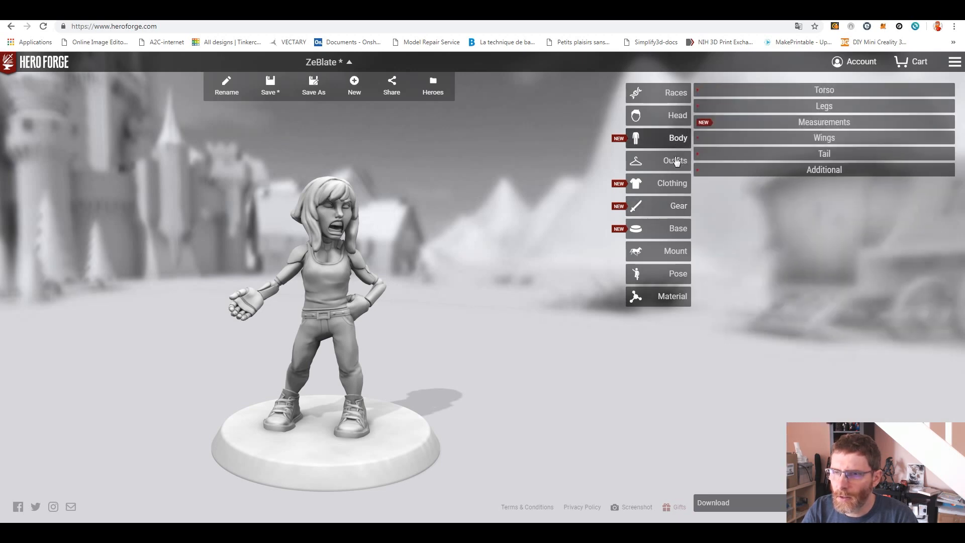
left_click(671, 209)
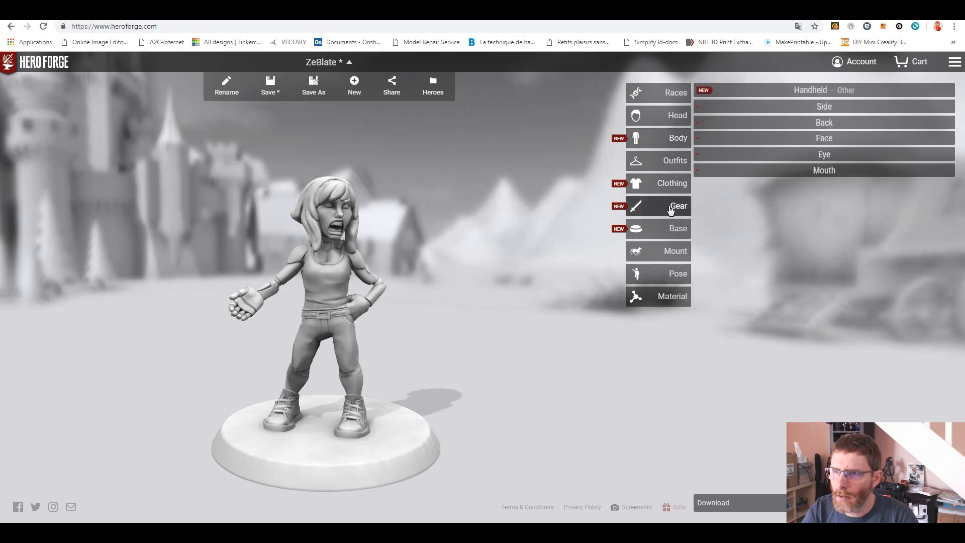
left_click(818, 95)
left_click(923, 143)
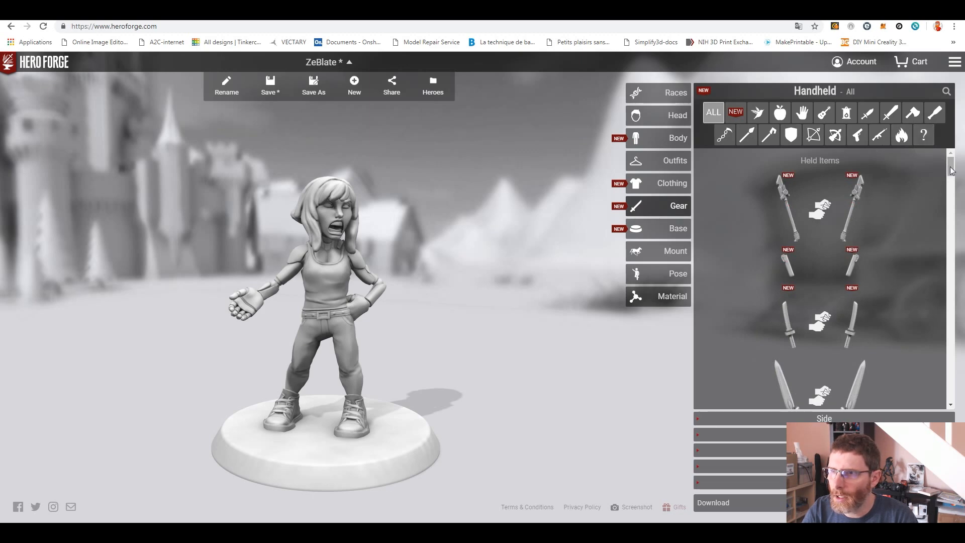
Give the figure a Closed Fist for the right hand and an Open Hand for the left hand
left_click(802, 113)
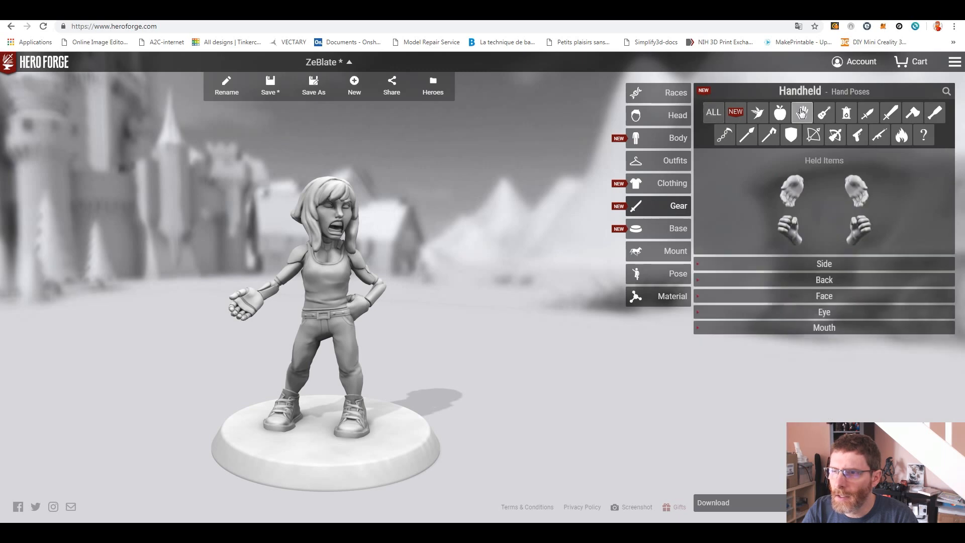
left_click(864, 191)
left_click(864, 191)
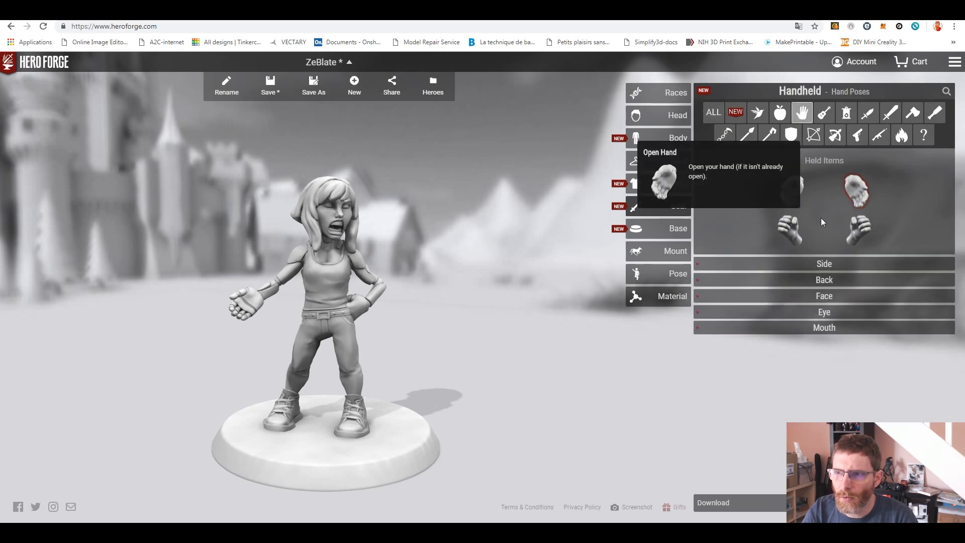
left_click(793, 232)
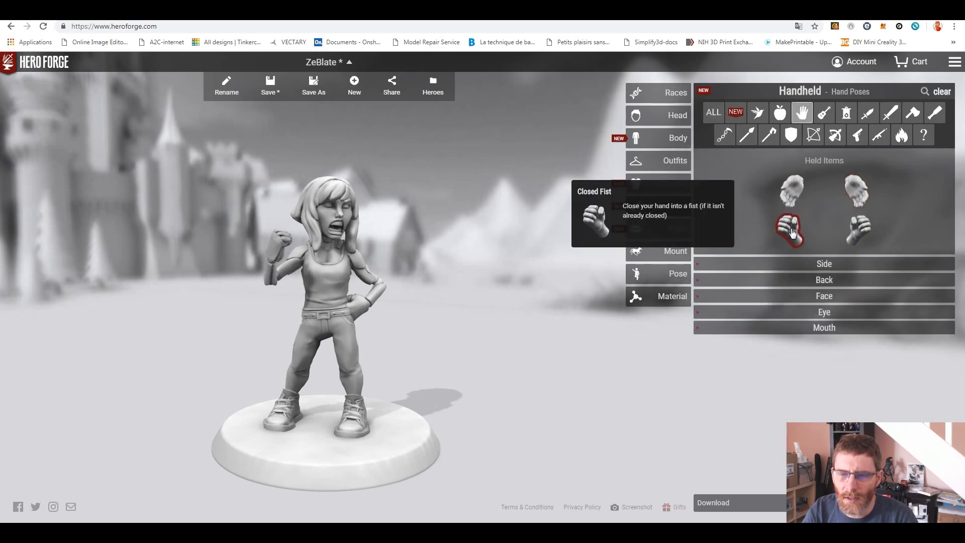
left_click(862, 231)
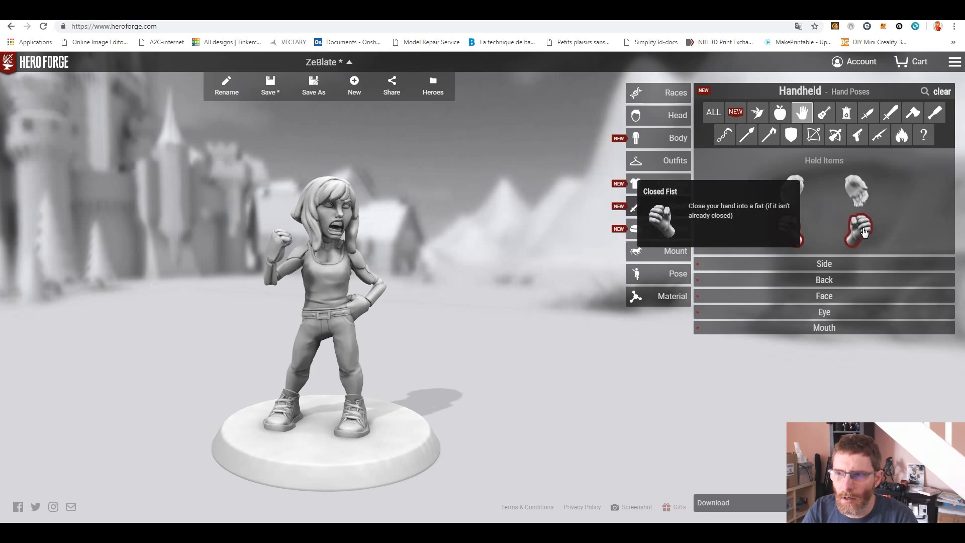
left_click(862, 195)
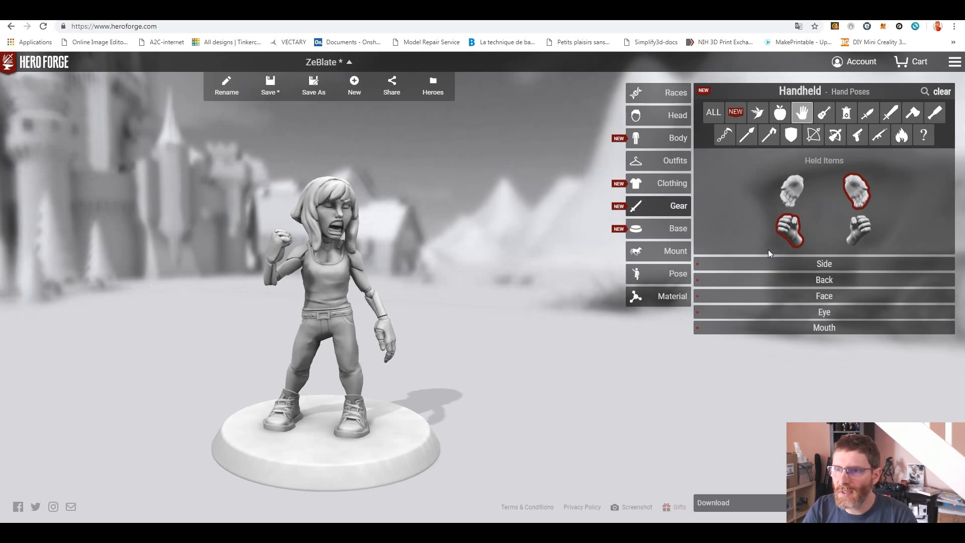
left_click(839, 95)
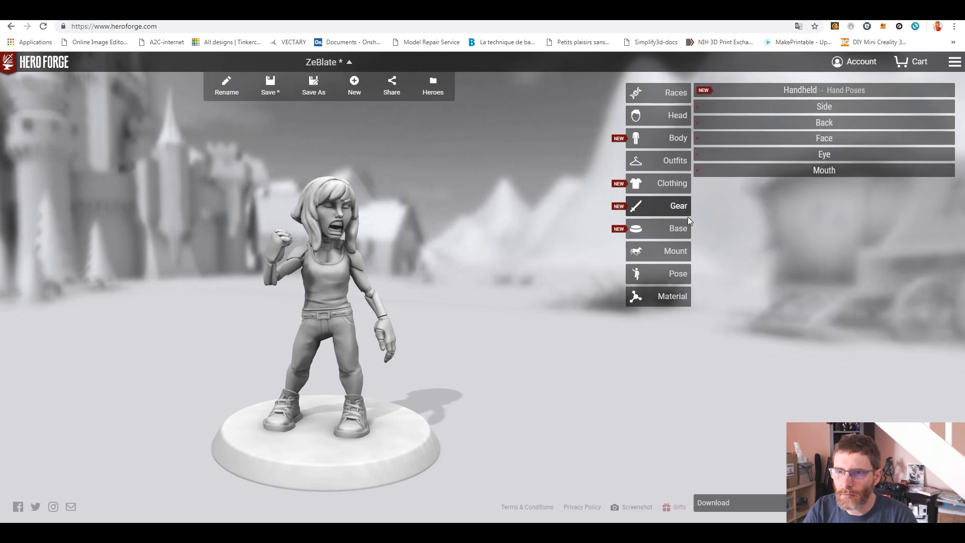
Compare the plain square, hex and round bases under the figure
left_click(672, 230)
left_click(826, 93)
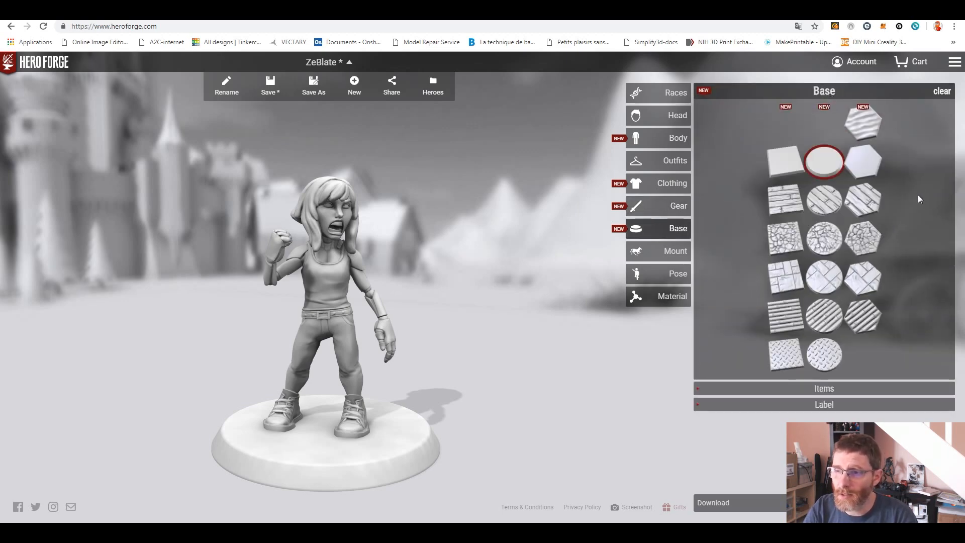
left_click(784, 161)
left_click(858, 161)
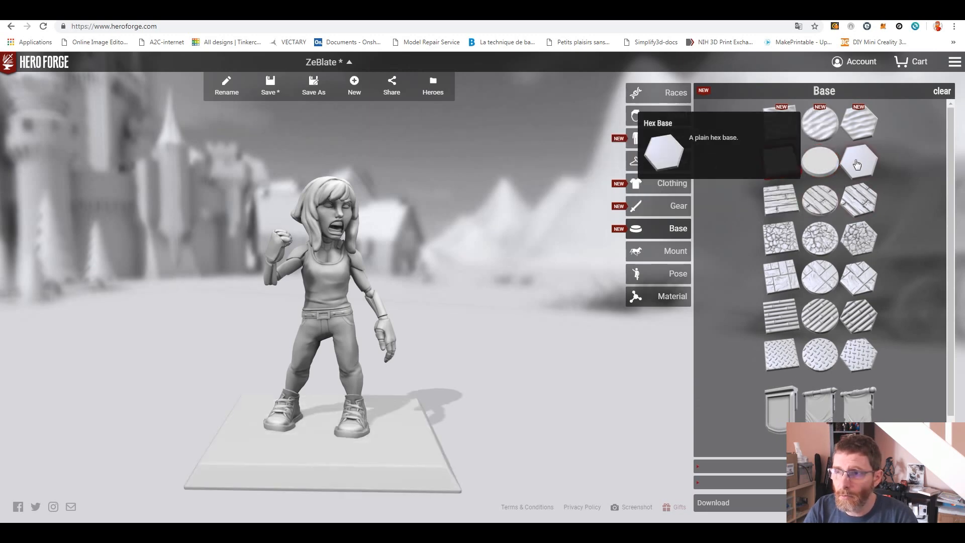
left_click(823, 164)
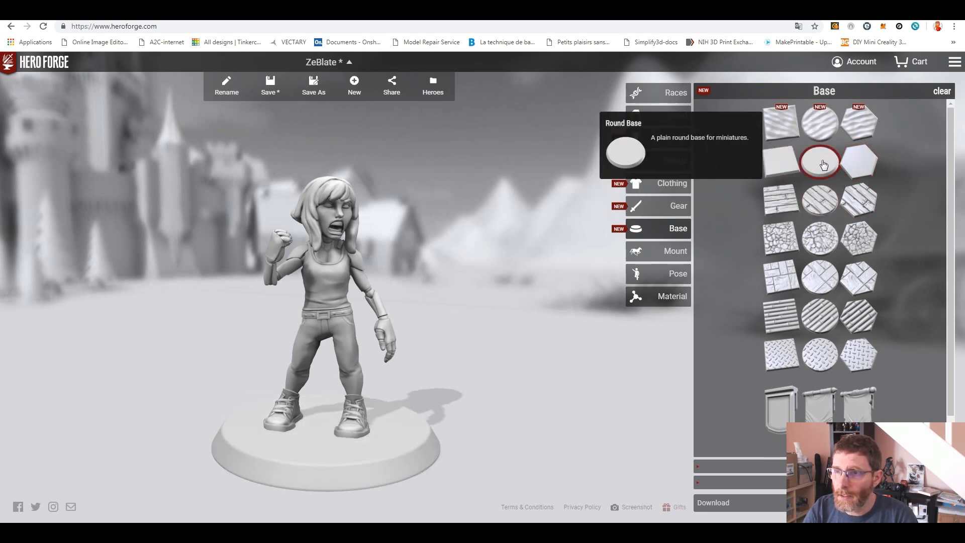
Try the Ripple Round Base, the wood-plank round base and the Metal Textured Round Base under the figure
left_click(826, 126)
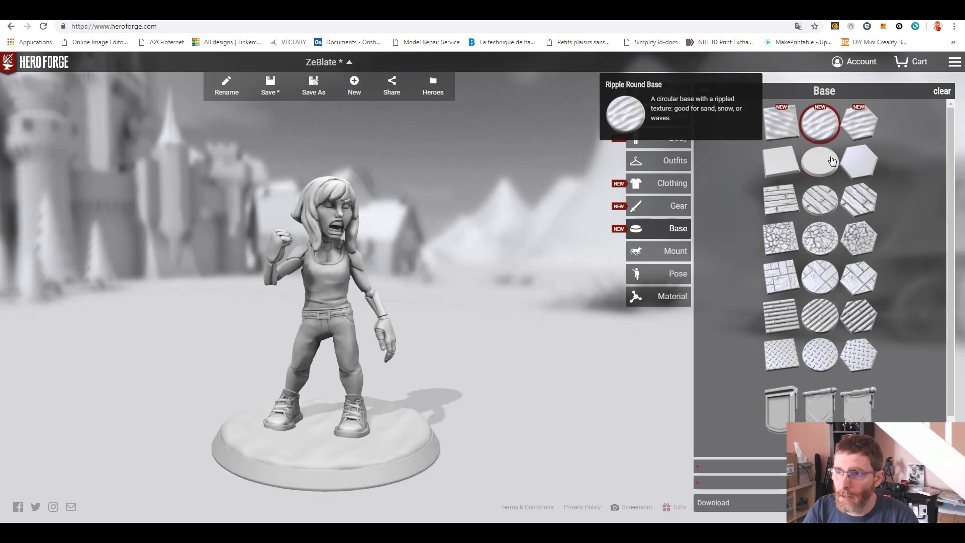
left_click(820, 200)
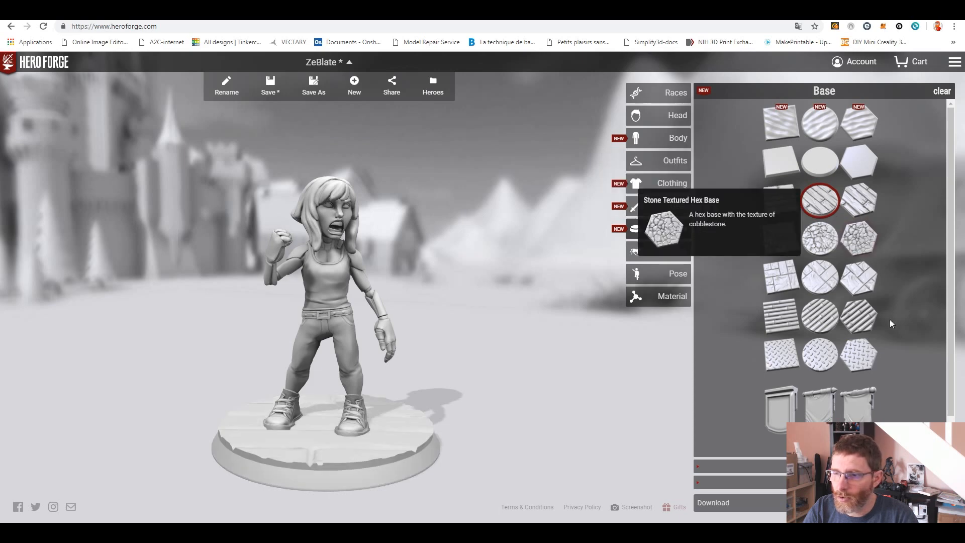
left_click(825, 353)
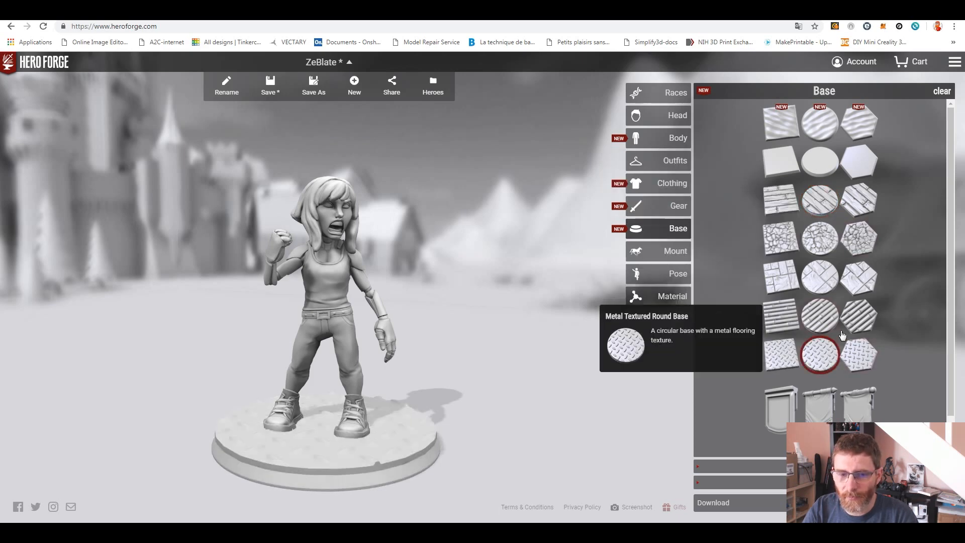
Try the GM Screen Plaque Base, comparing it with the Metal Textured Round Base and viewing it from several angles
left_click(786, 408)
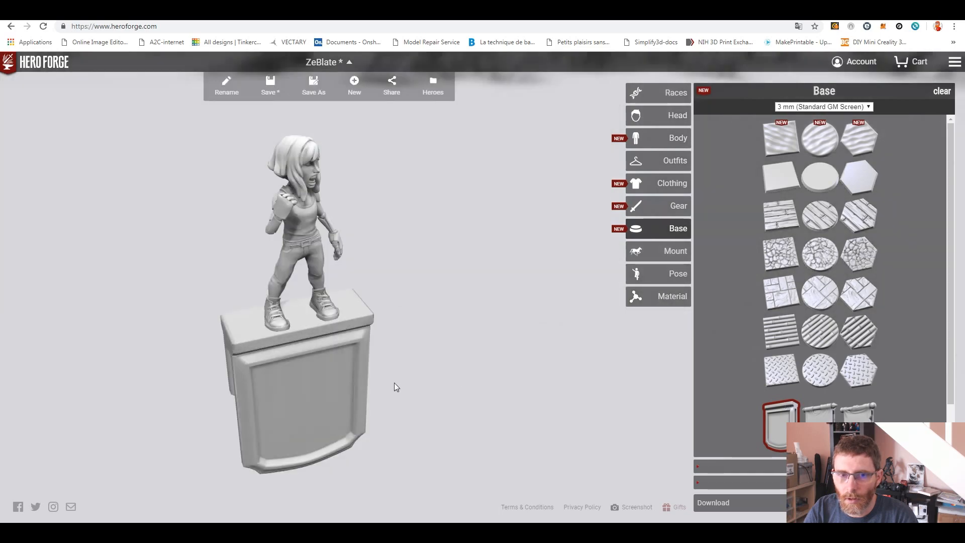
left_click_drag(391, 386, 265, 375)
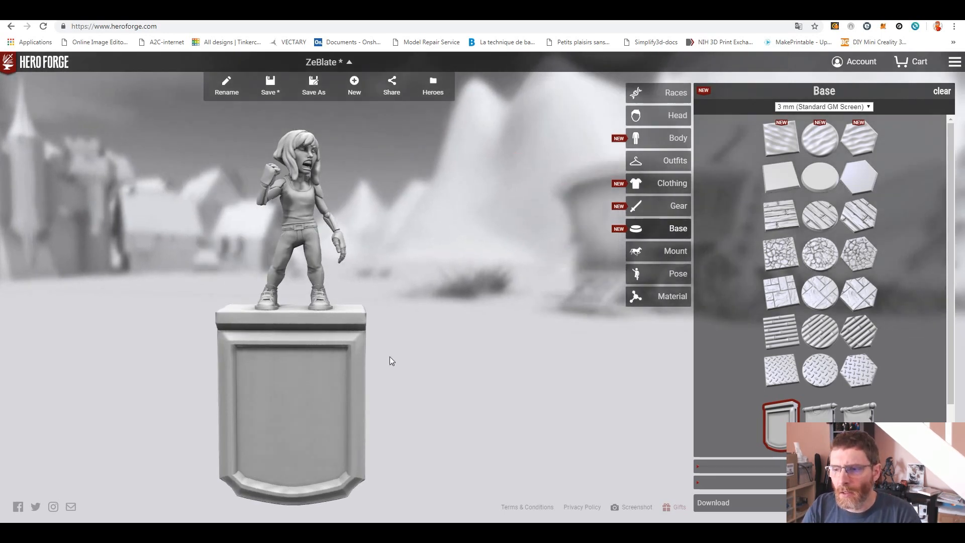
left_click_drag(500, 371, 522, 347)
mouse_move(464, 326)
left_mouse_down()
mouse_move(420, 346)
mouse_move(448, 334)
left_mouse_up()
left_click(814, 380)
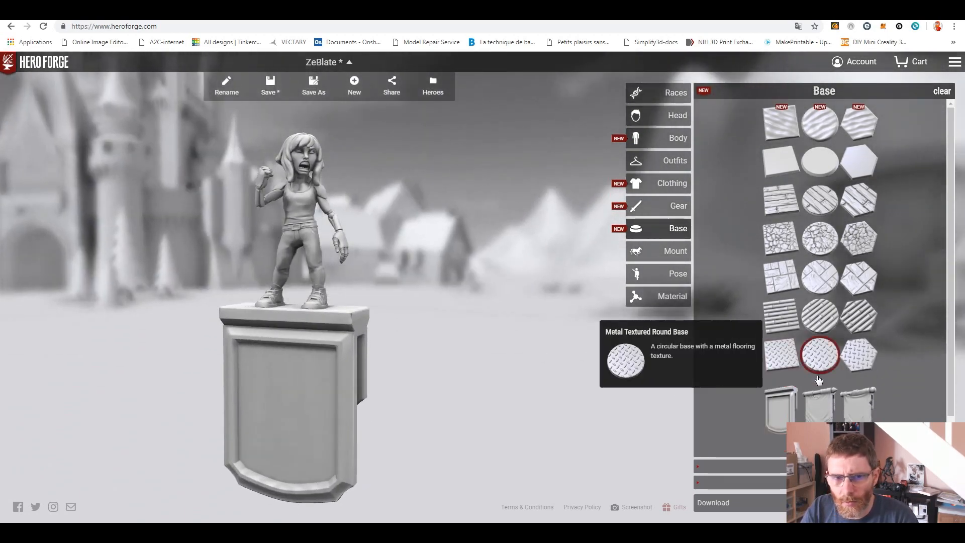
left_click(783, 412)
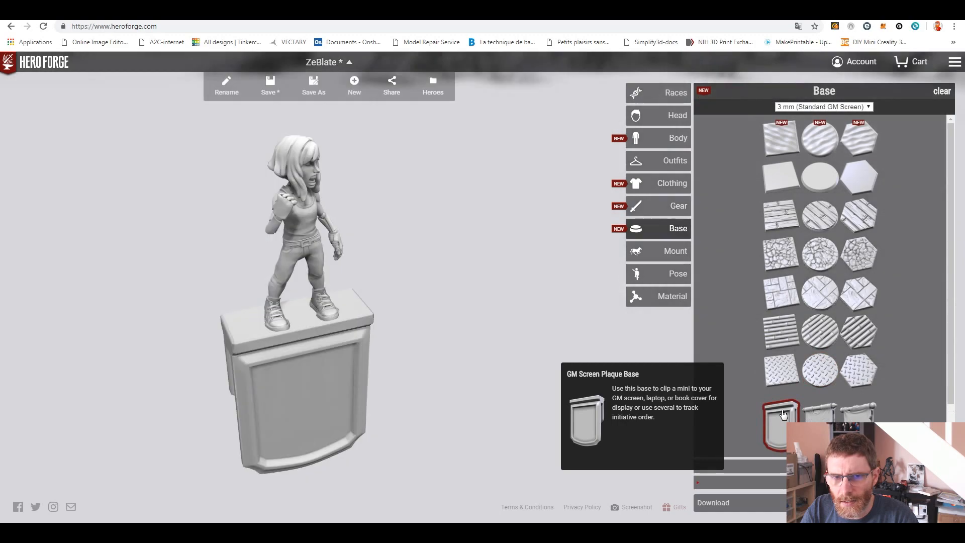
left_click_drag(447, 400, 383, 357)
Try the GM Screen Tattered Base, then put the figure back on the GM Screen Plaque Base
left_click(858, 417)
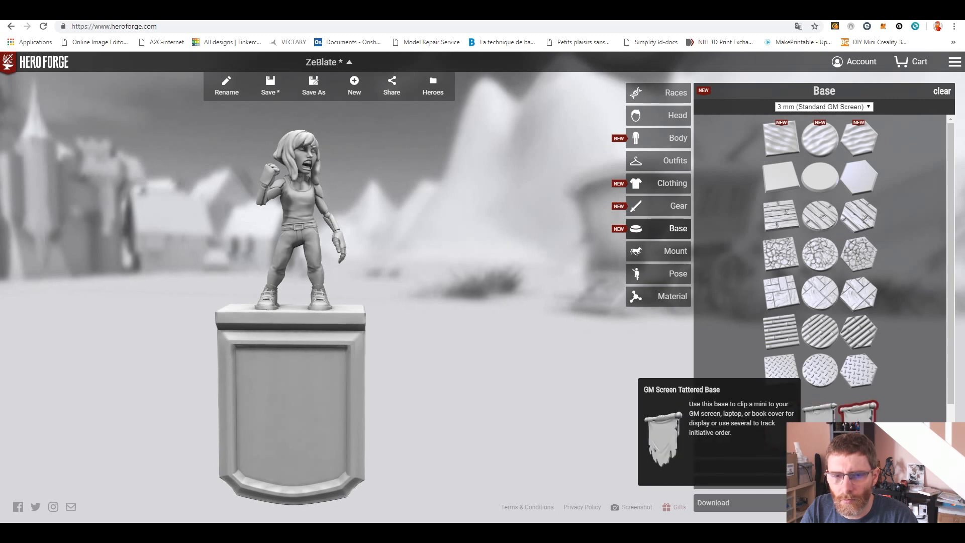
left_click_drag(459, 386, 431, 388)
left_click(777, 415)
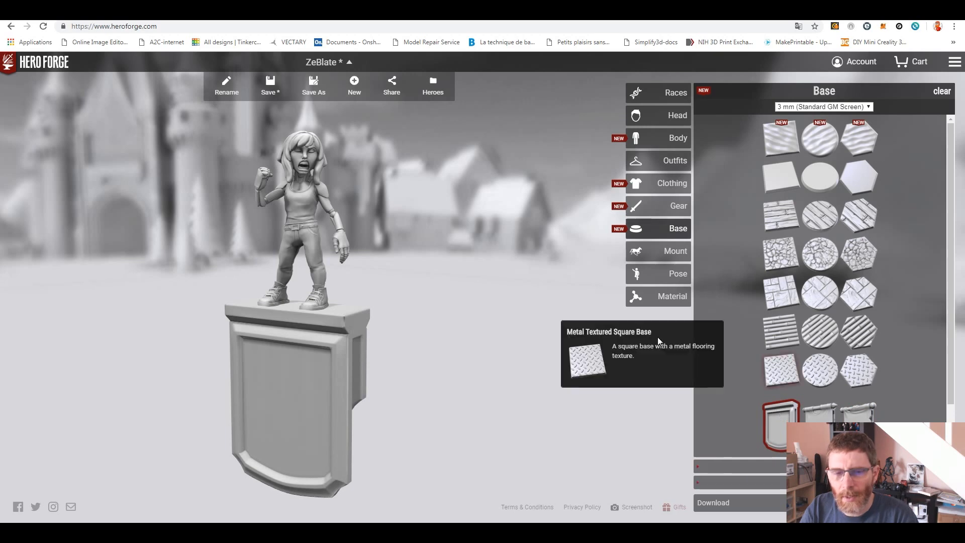
left_click_drag(474, 342, 543, 340)
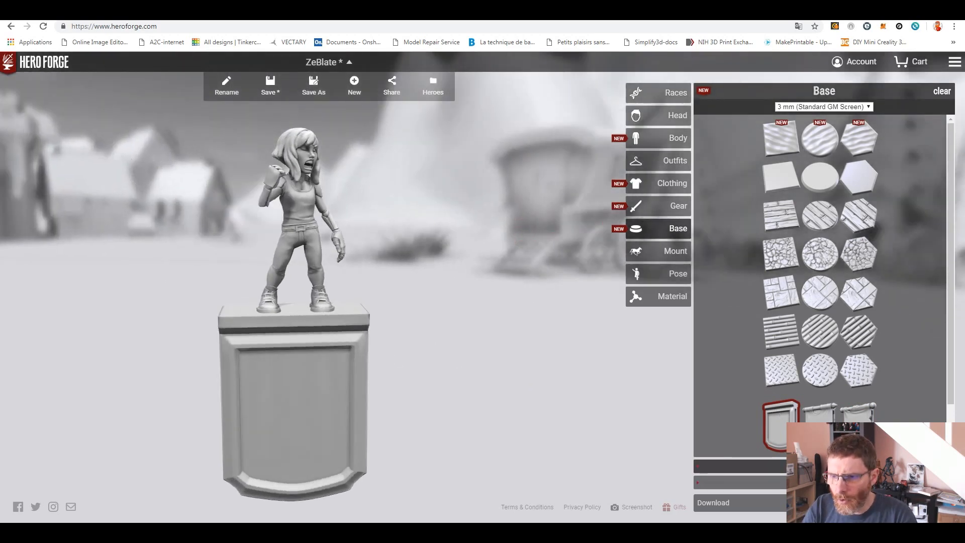
Check the items offered for the plaque base and switch the figure to the Metal Textured Round Base
left_click(815, 467)
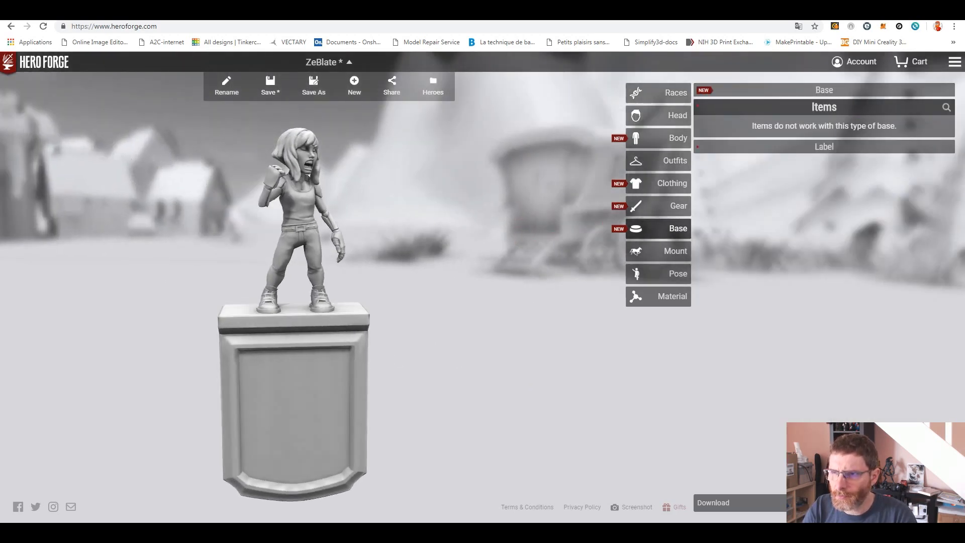
left_click(825, 90)
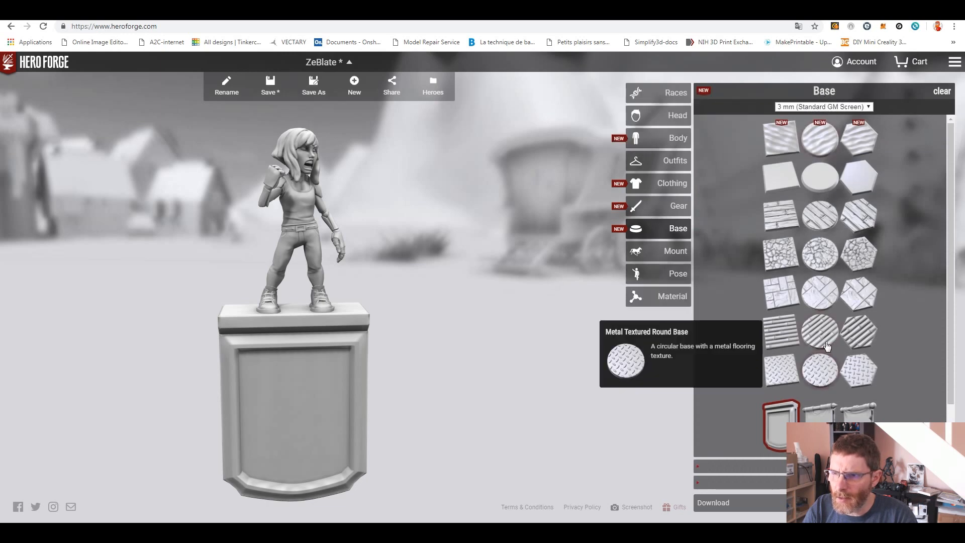
left_click(823, 362)
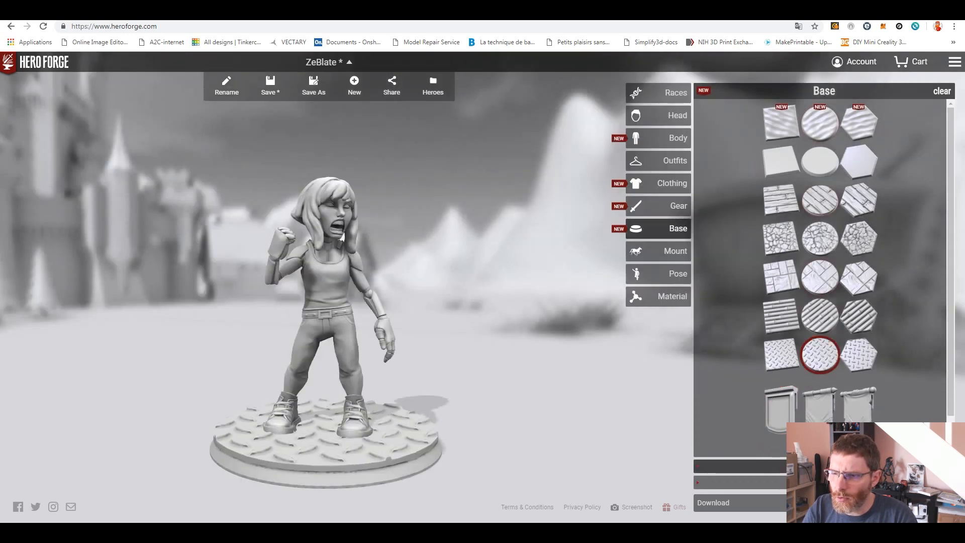
Try the Grenades, the Mechano-Core and the metal canister as items on the round base
left_click(739, 466)
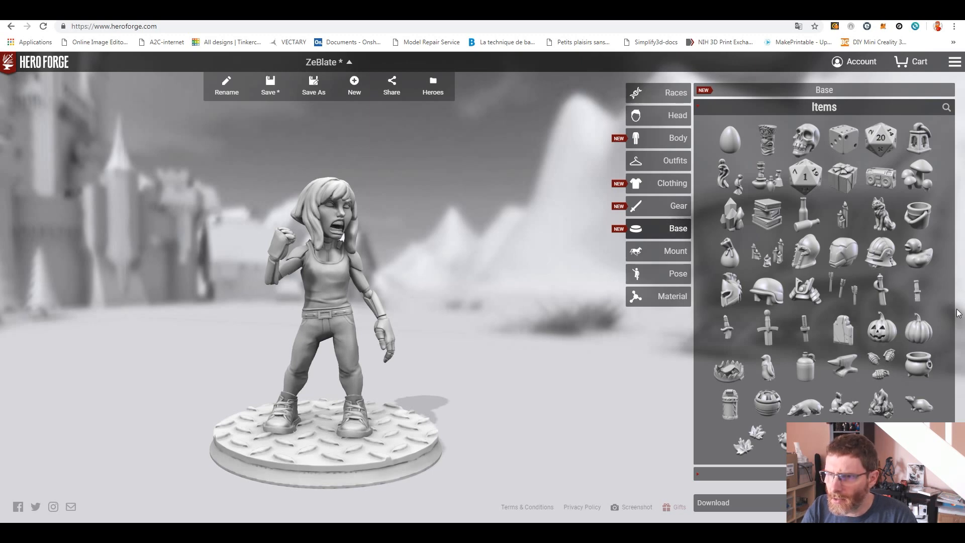
left_click(875, 360)
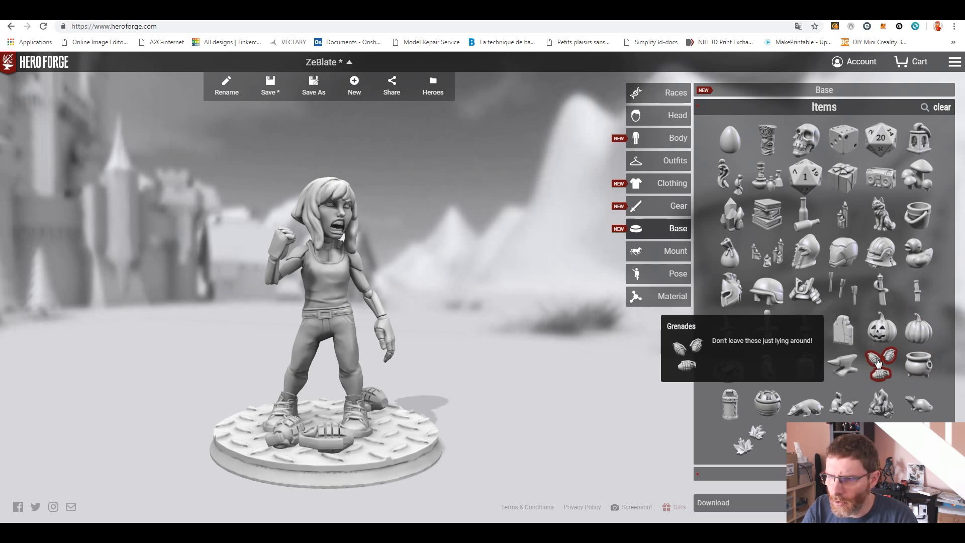
left_click(948, 106)
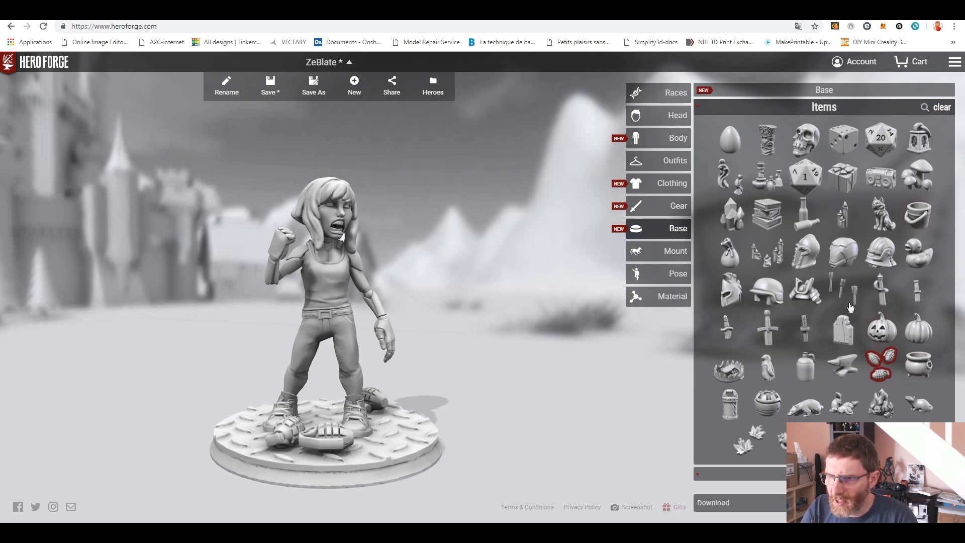
left_click(768, 412)
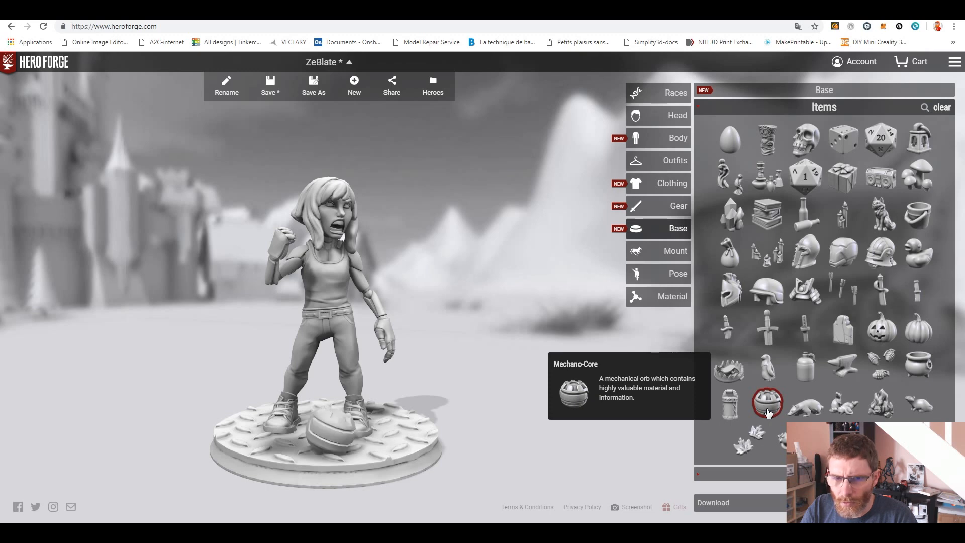
left_click(731, 412)
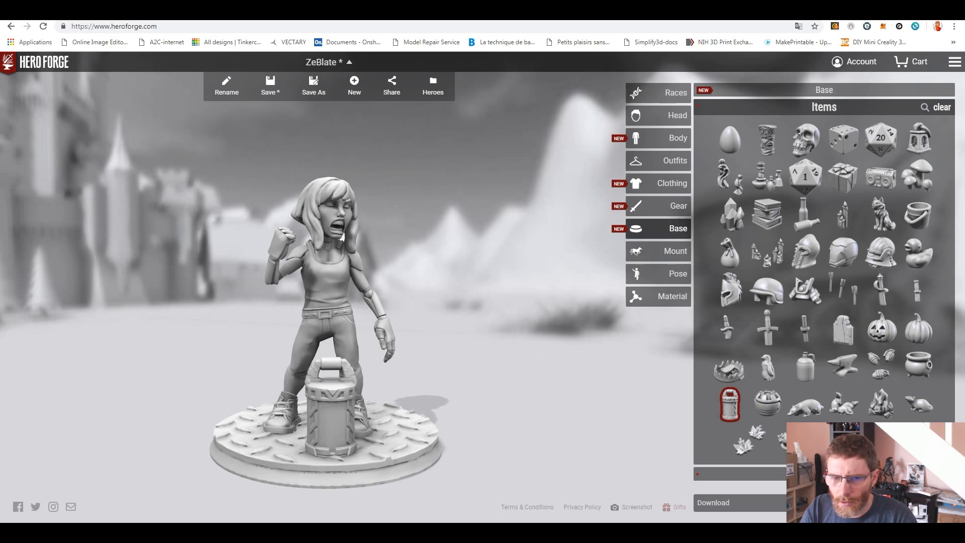
left_click_drag(514, 446, 634, 412)
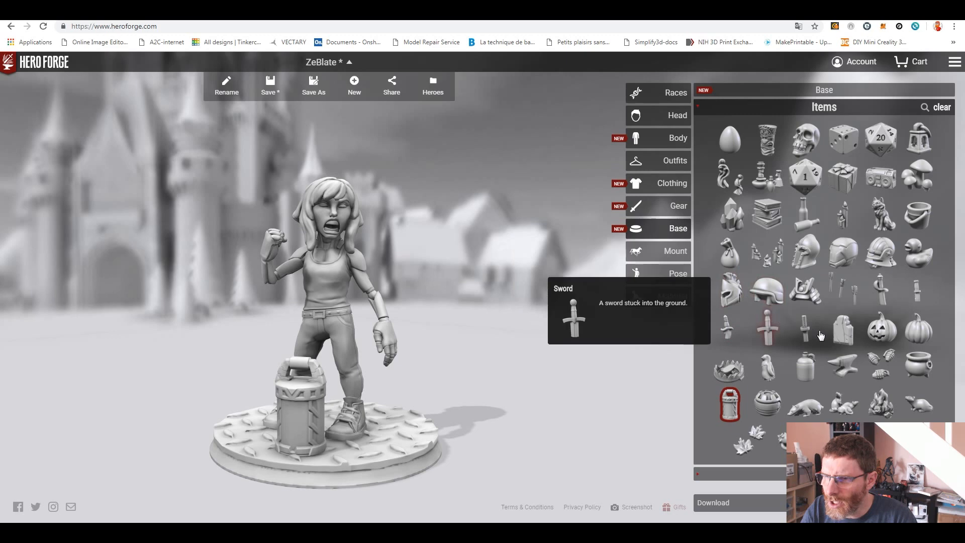
Try the Tombstone, Anvil, Cat Familiar and boombox on the base, then clear the base items
left_click(849, 337)
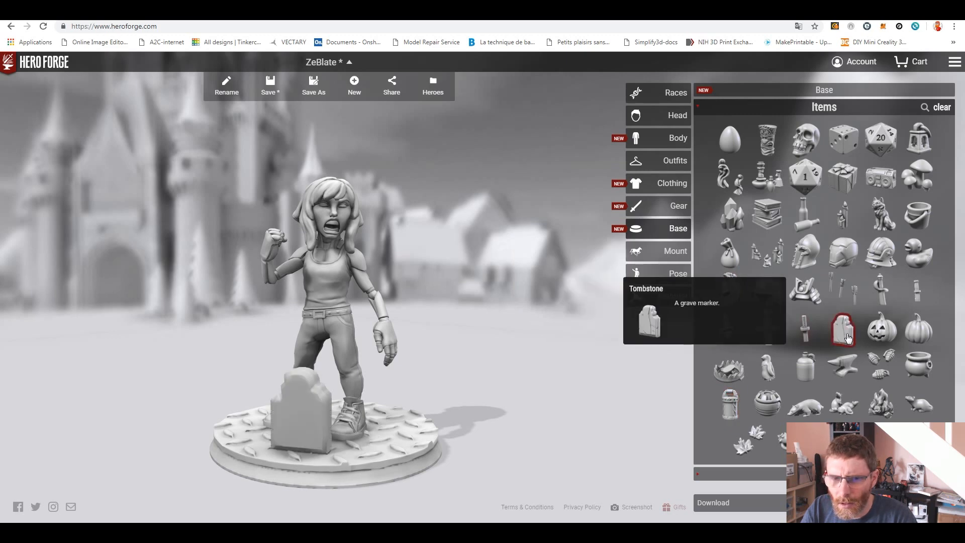
left_click(853, 369)
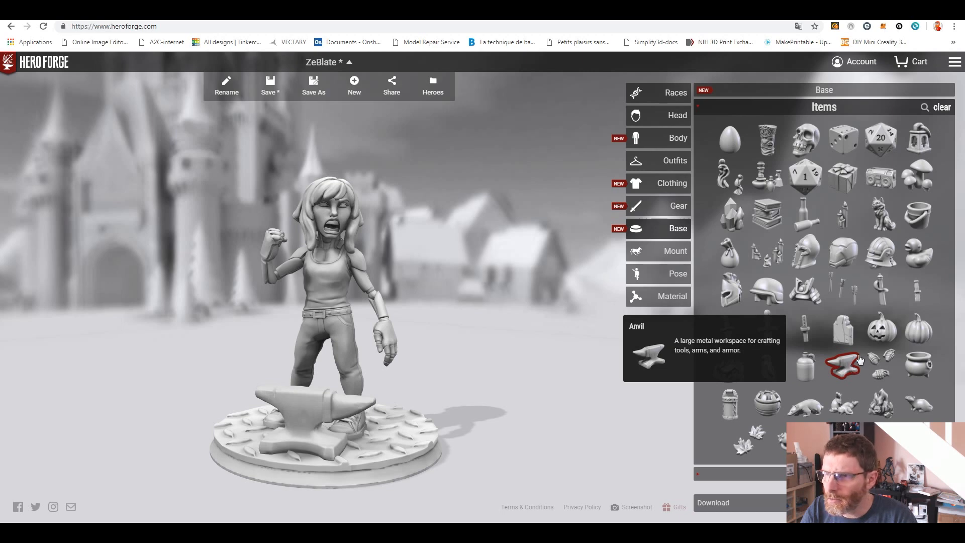
left_click(882, 224)
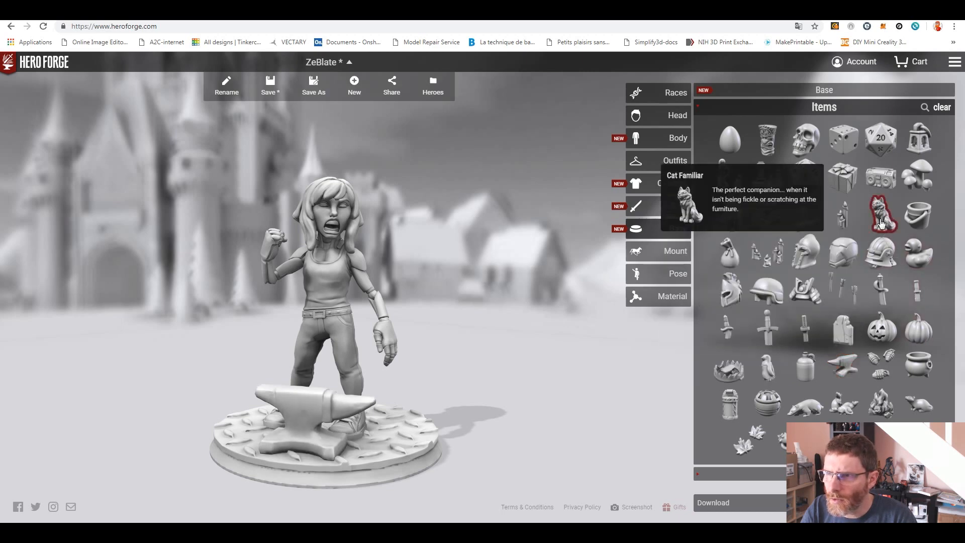
left_click(881, 182)
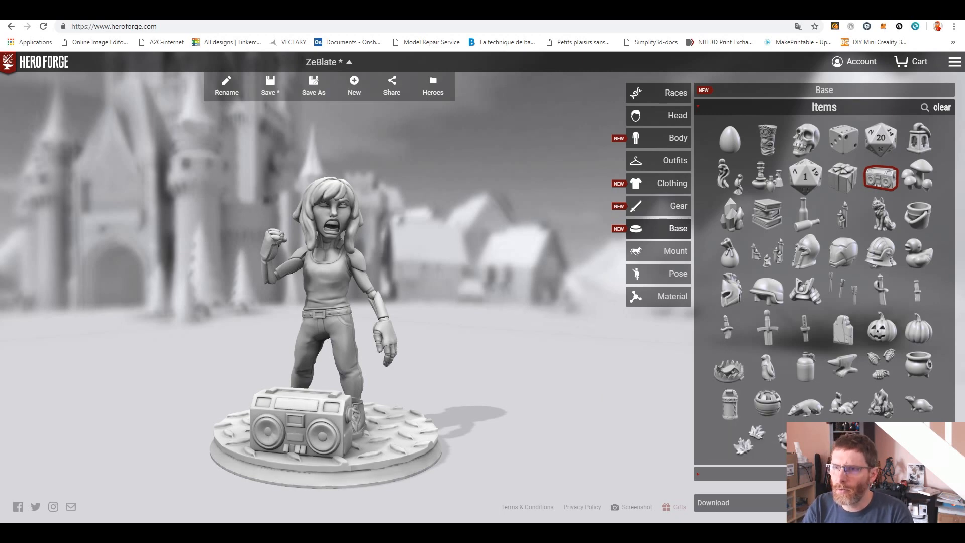
left_click(941, 107)
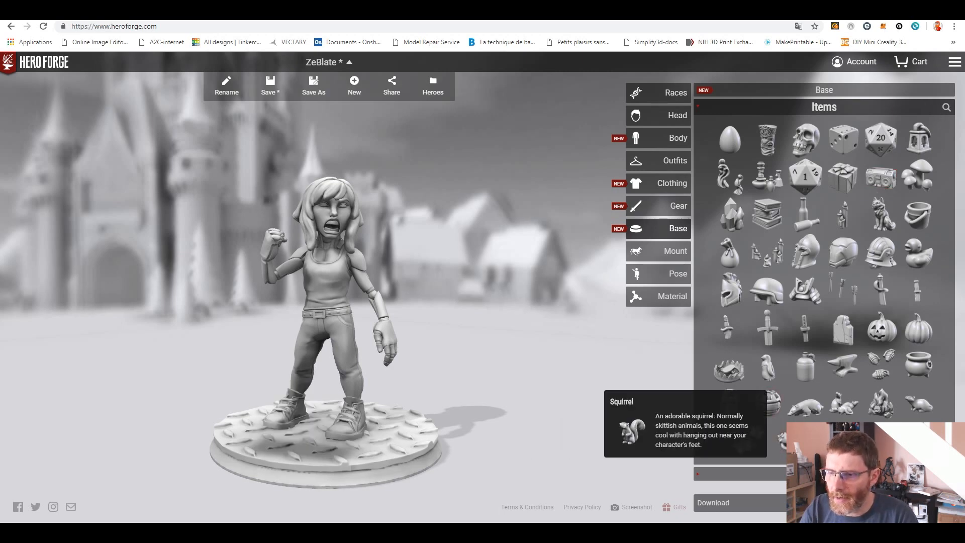
Put the figure on the GM Screen Plaque Base and open the base's label options
left_click(819, 90)
left_click(782, 412)
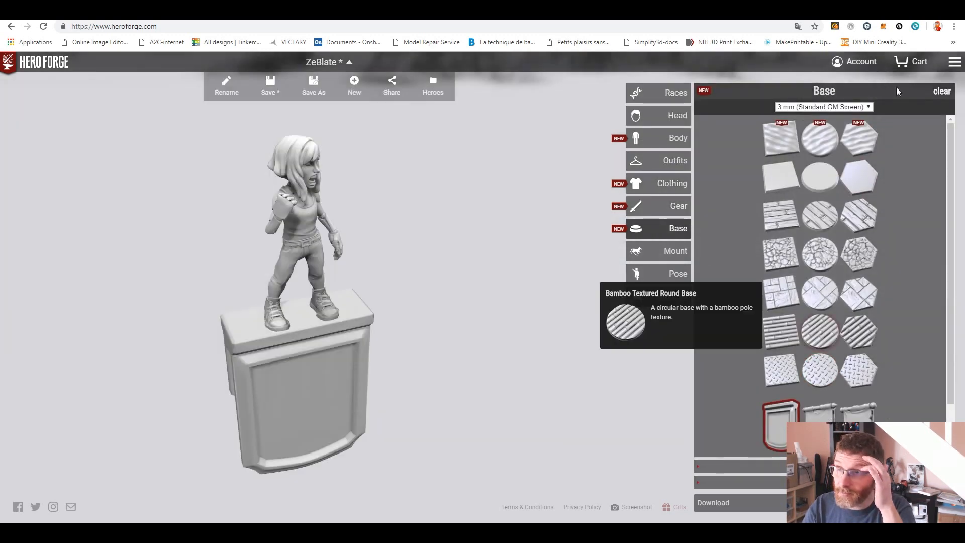
left_click(824, 483)
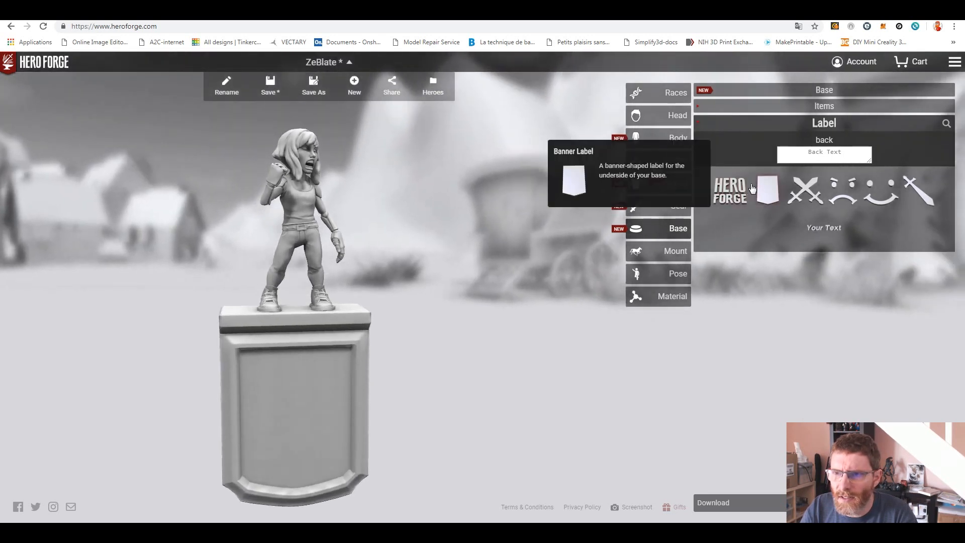
Try the Hero Forge logo and banner labels on the base, and clear the label
left_click(733, 198)
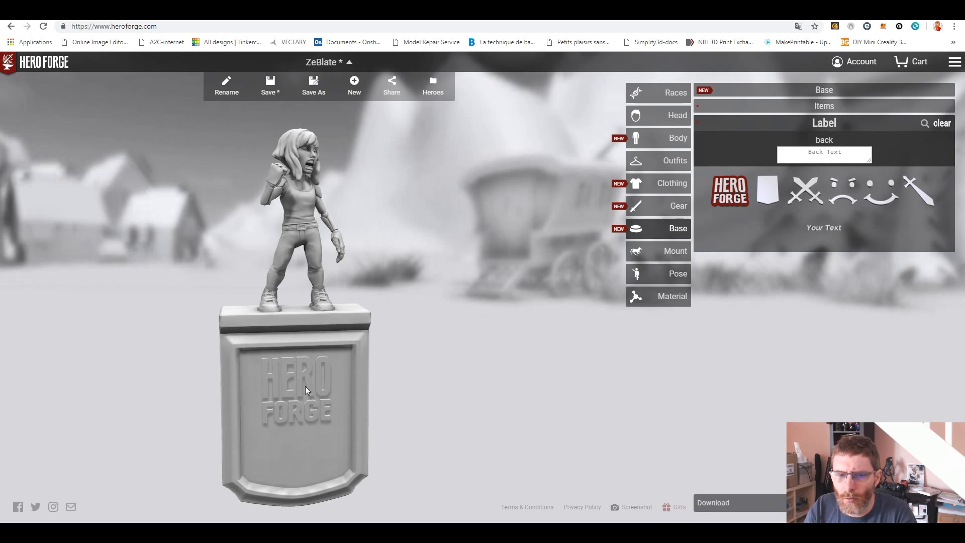
left_click(764, 195)
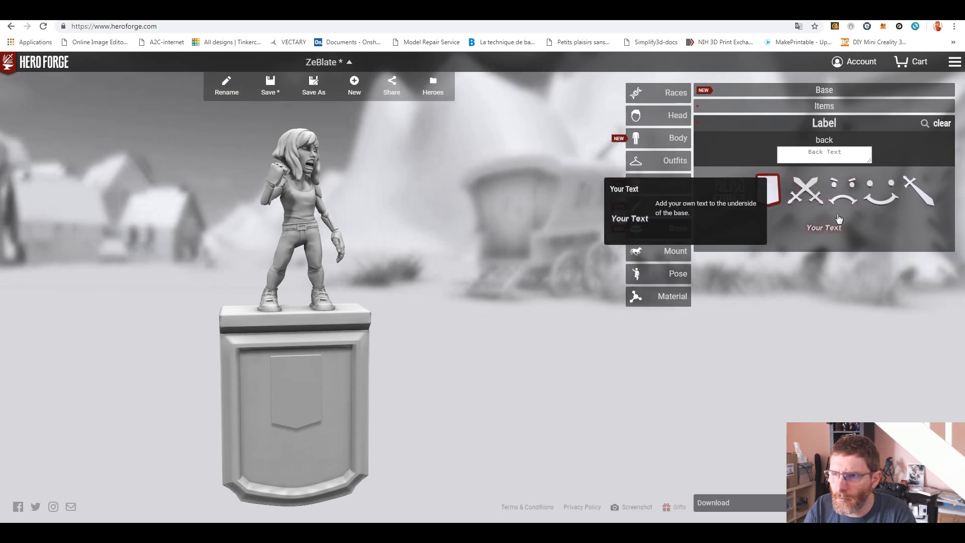
left_click(943, 124)
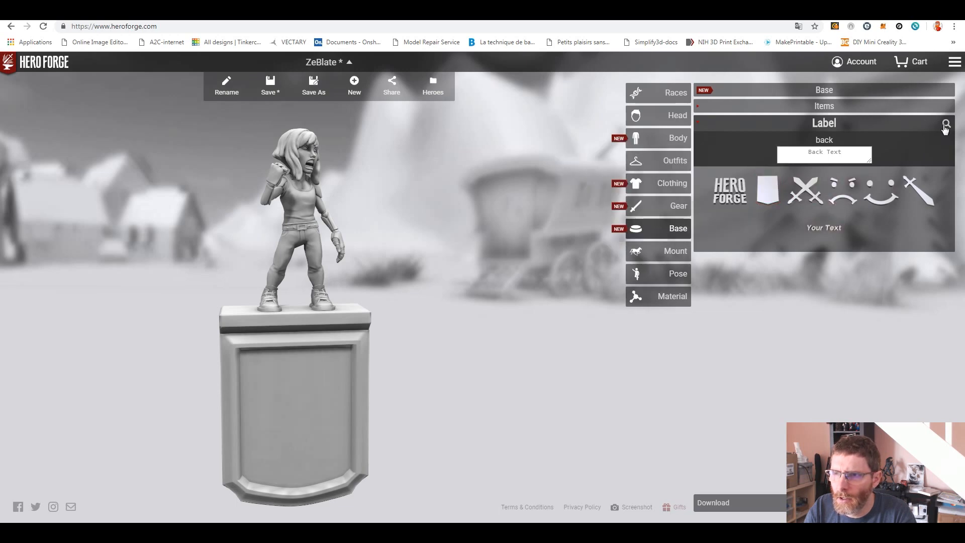
Enter the base's back label text as "3D" and "ZEBLATE" on two lines
left_click(819, 159)
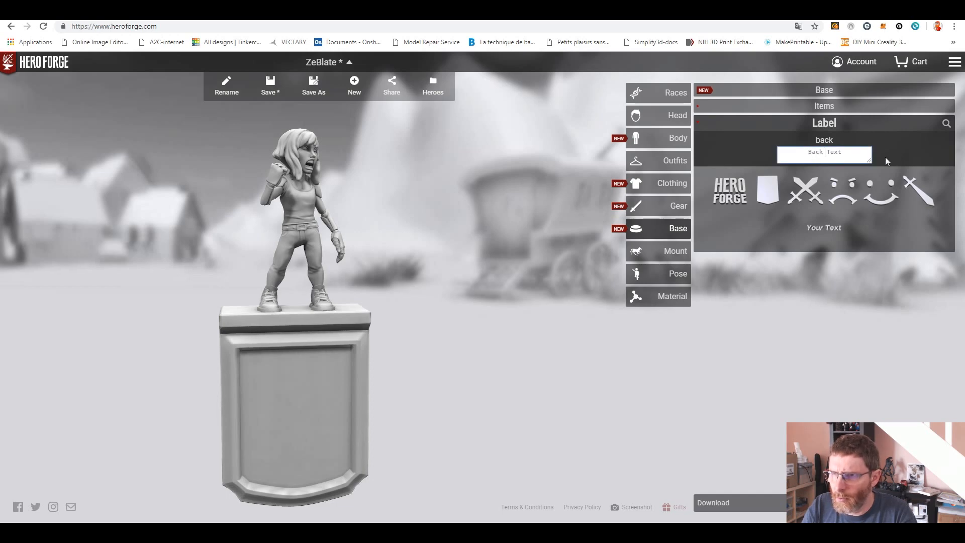
type("3D")
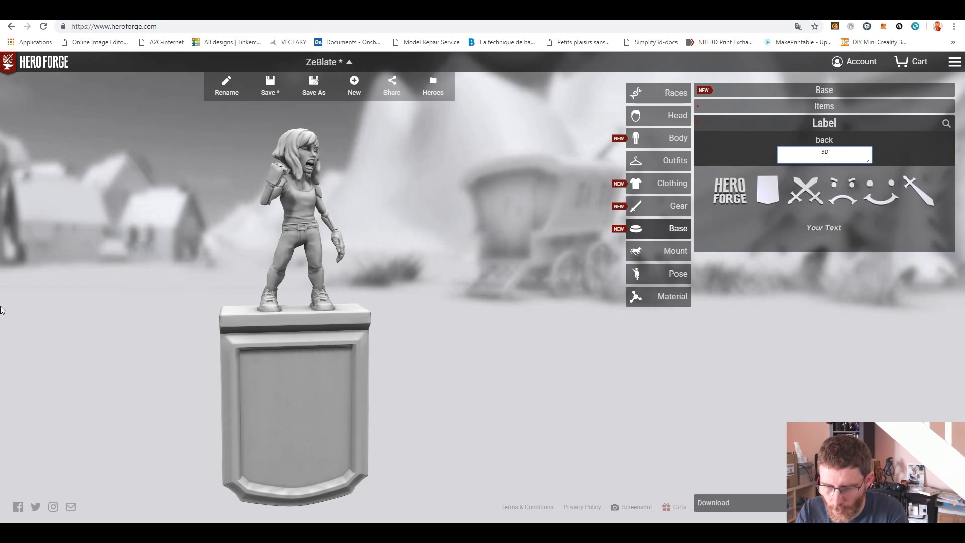
type(" ZEBLATE")
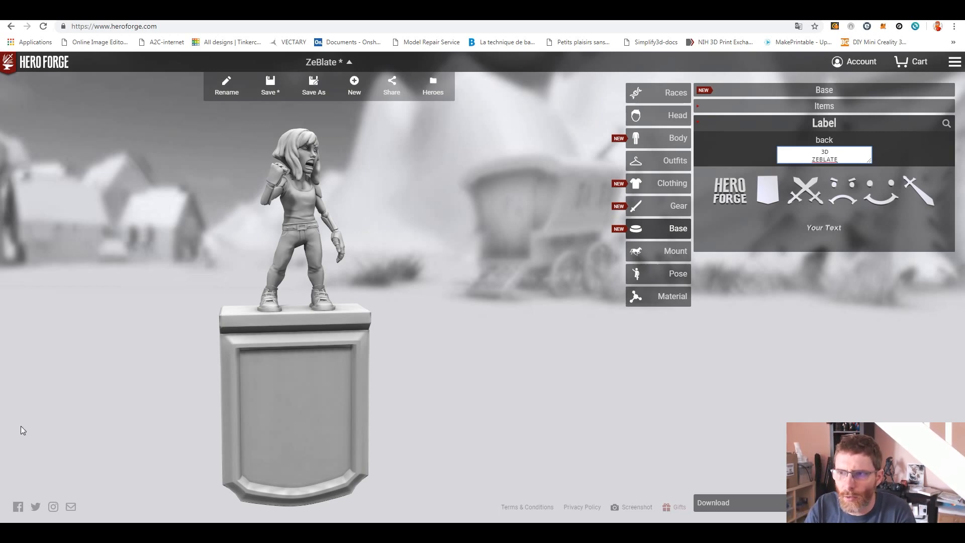
Add a custom text label to the base's front, with "3D" and "ZEBLATE" on two lines
left_click_drag(377, 408, 771, 334)
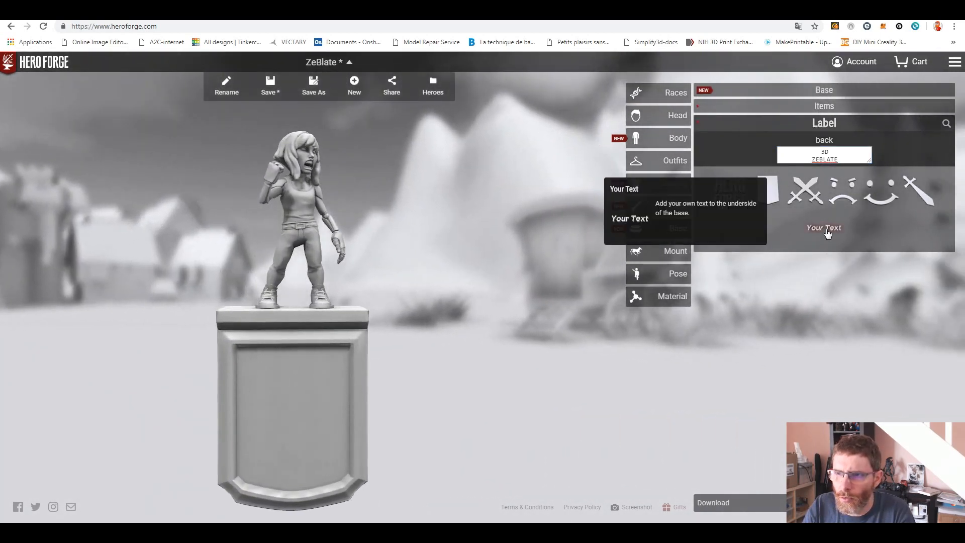
left_click(825, 227)
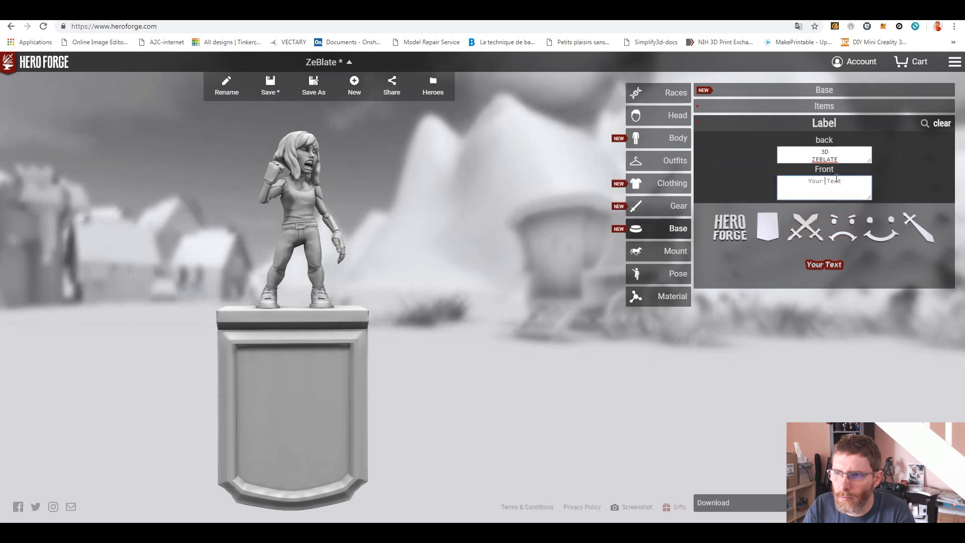
type("3")
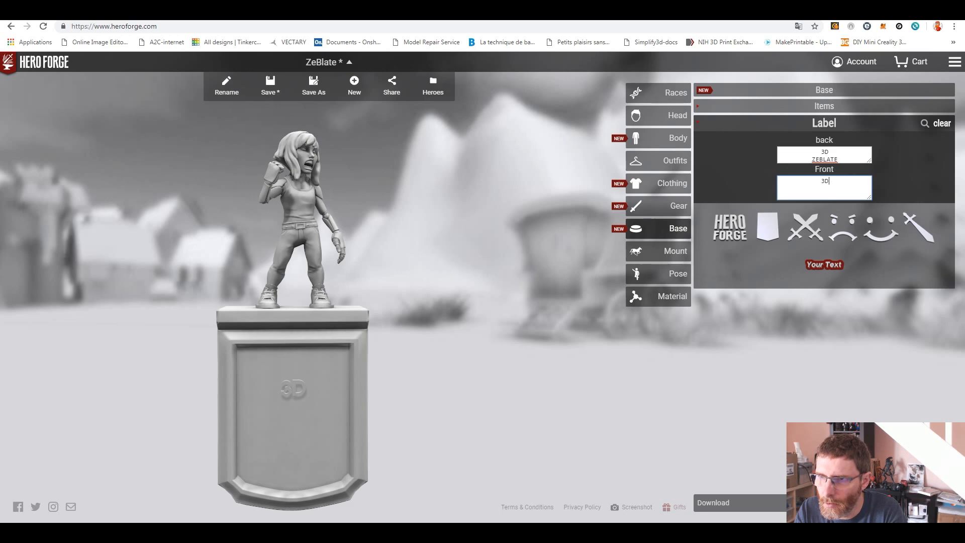
type("D")
key("Return")
type("ZEBLATE")
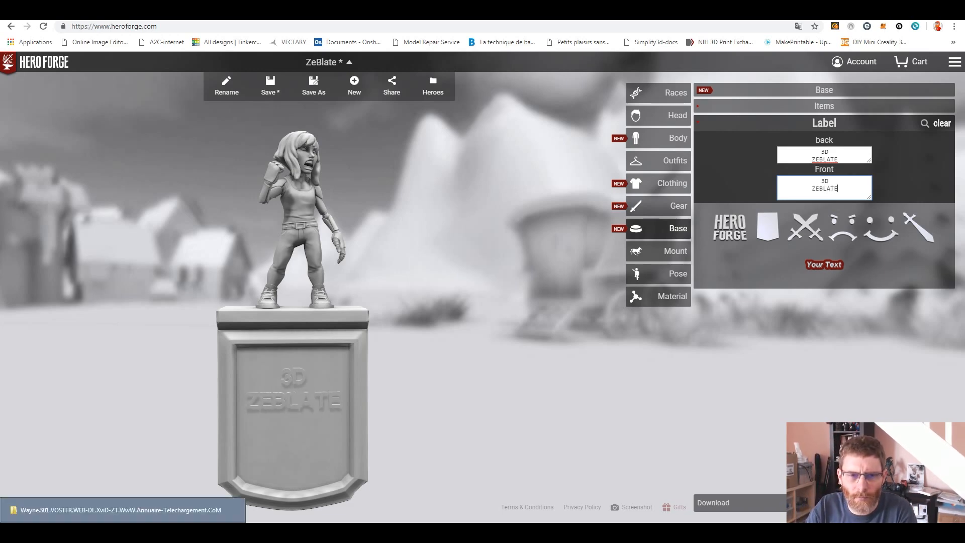
Try the frowning face label on the base's front, and switch back to the custom text label
left_click_drag(497, 387, 303, 401)
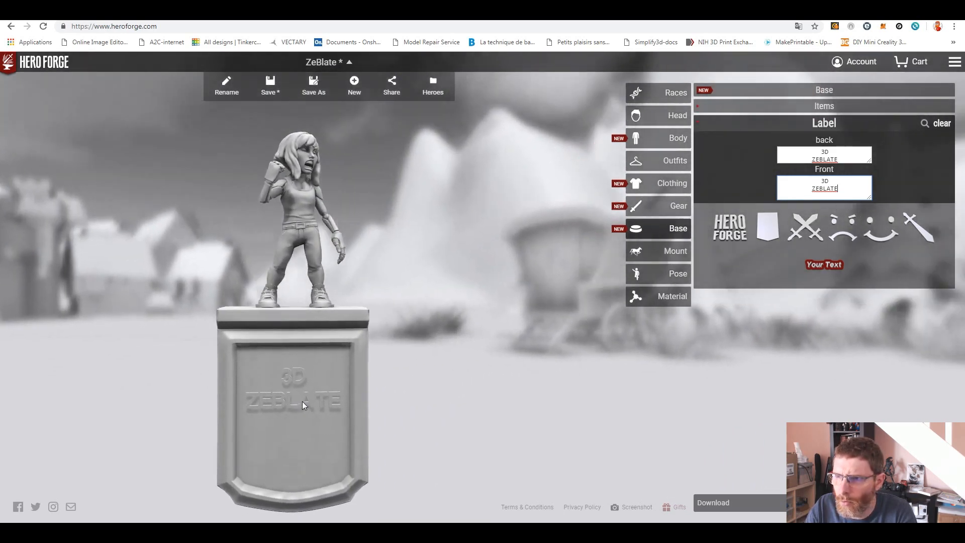
left_click(848, 224)
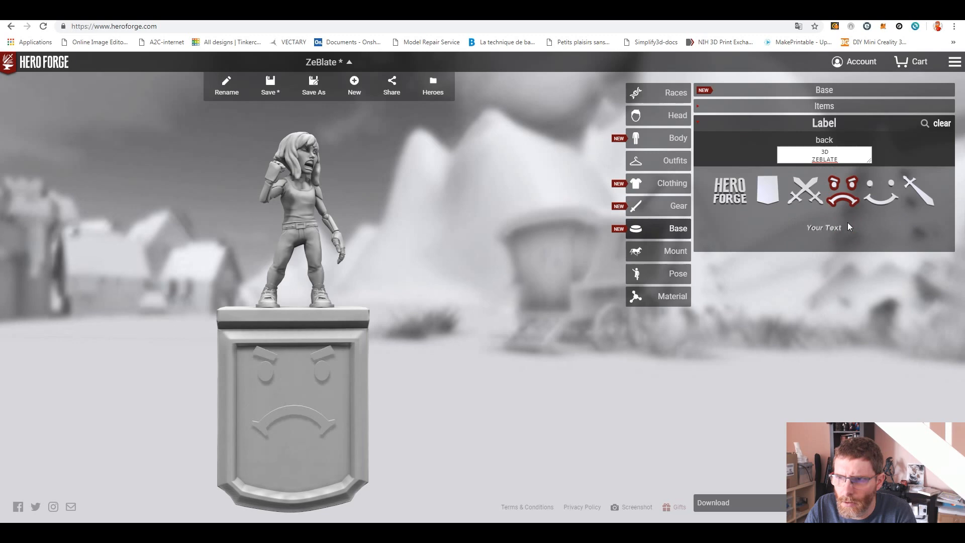
left_click(837, 228)
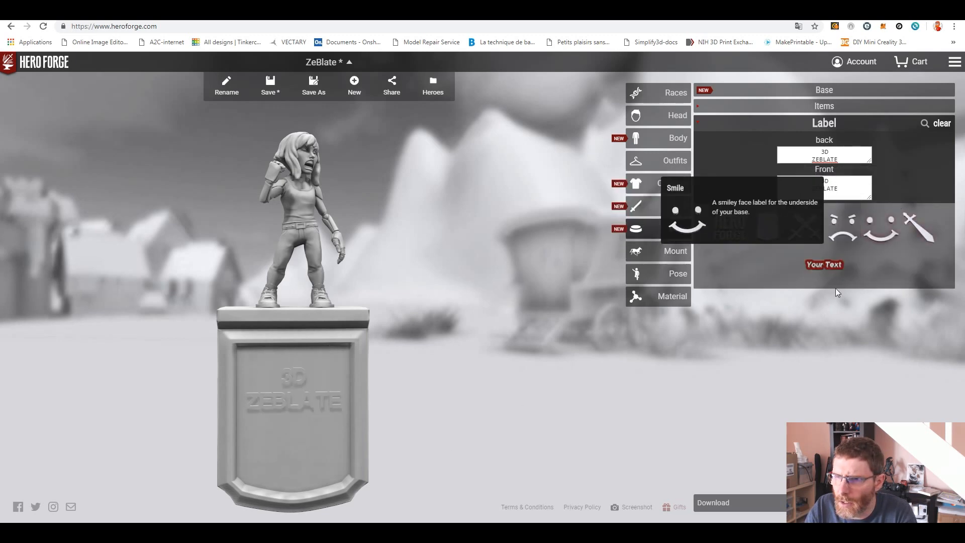
Replace the base's back text with "ALITA", and replace that with "by ZeBlate"
left_click_drag(629, 373, 330, 366)
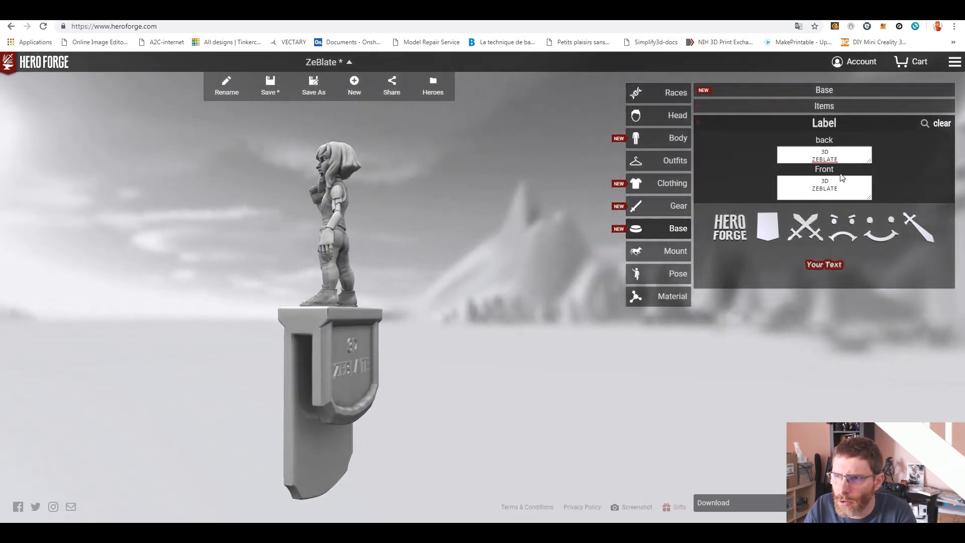
left_click_drag(842, 158, 813, 151)
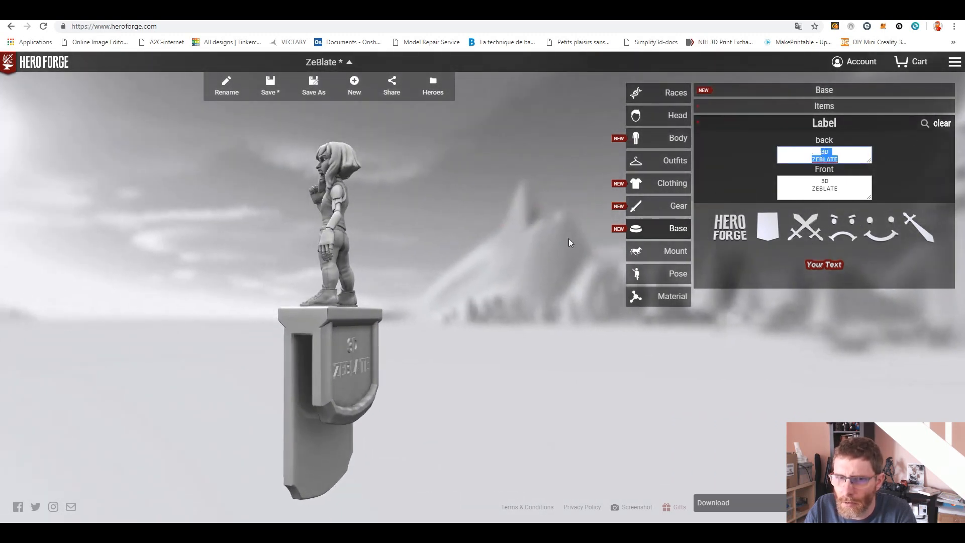
type("ALITA")
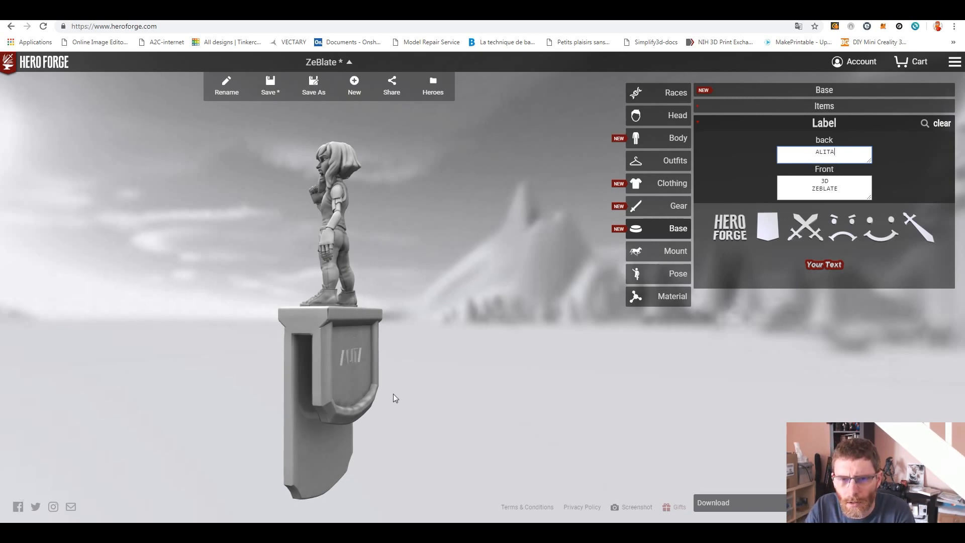
left_click_drag(395, 398, 399, 338)
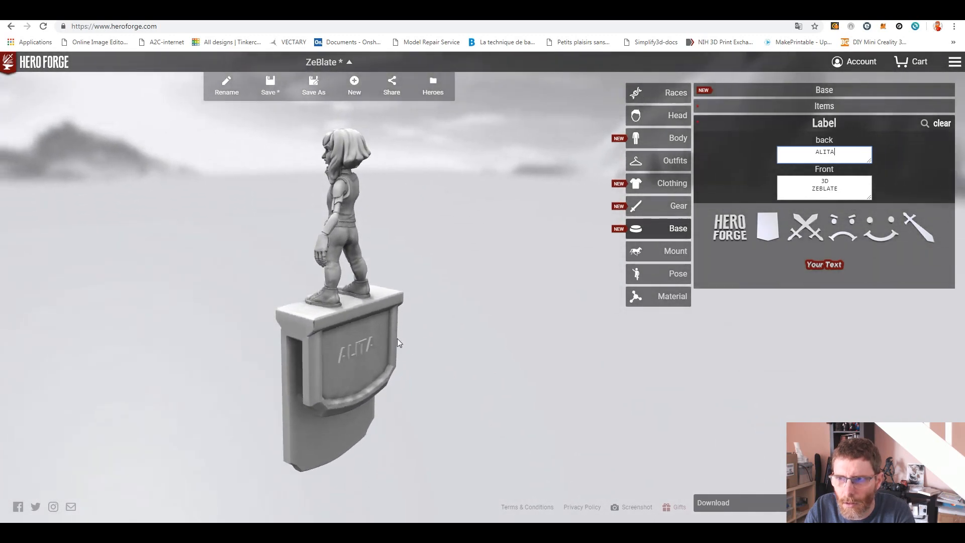
double_click(838, 155)
type("by ZeBlate")
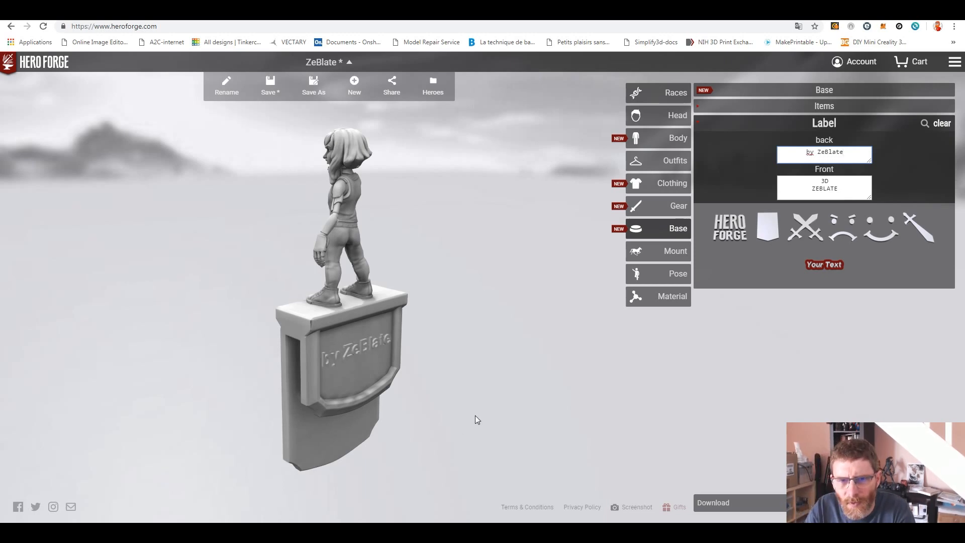
Insert "ALITA" as a new first line above "3D" in the base's front text
left_click_drag(477, 420, 460, 408)
left_click(820, 180)
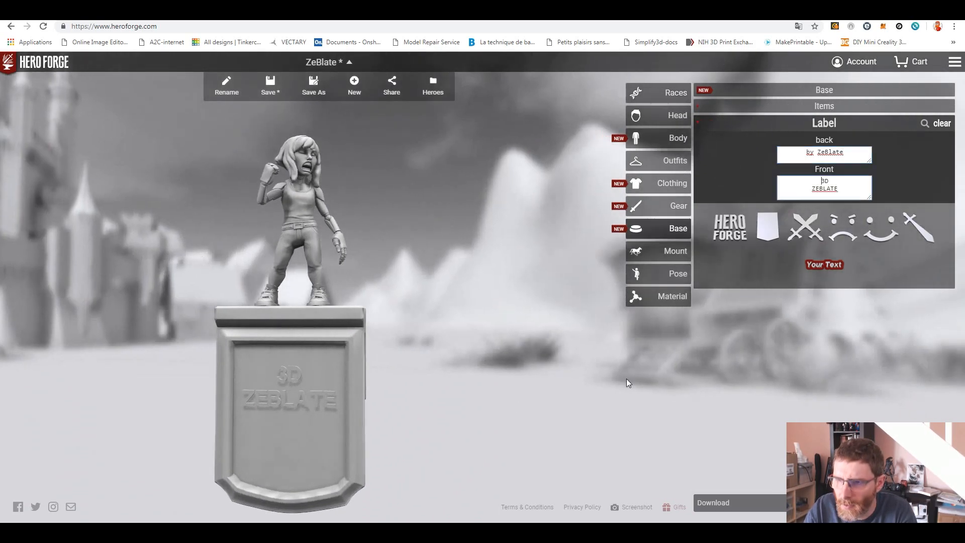
type("AILITA")
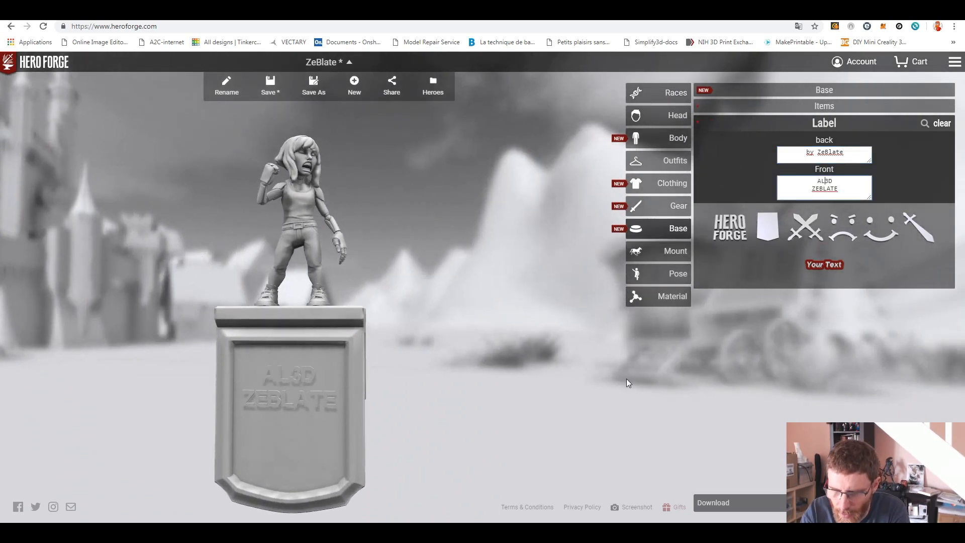
key("Return")
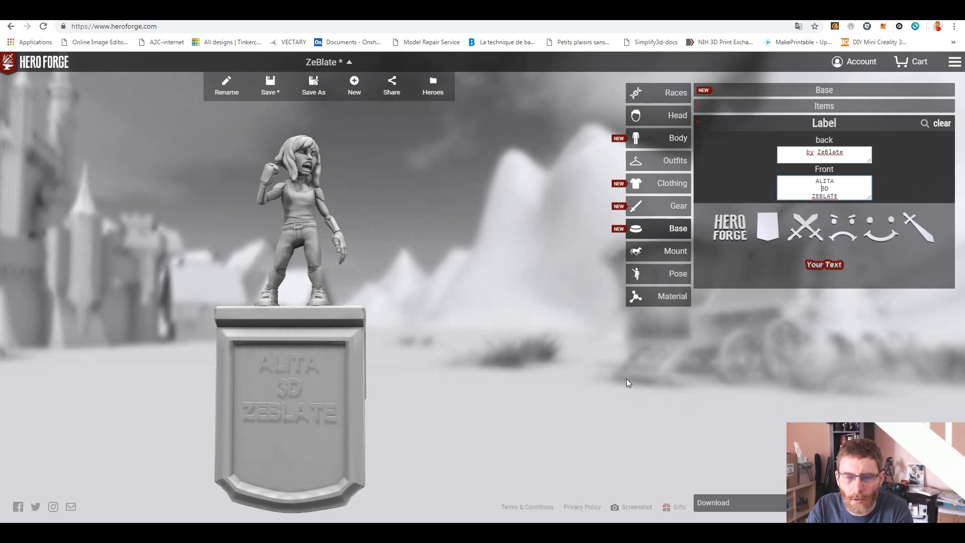
Change the front text below "ALITA" to the single line "3DZeBlate"
left_click_drag(430, 407, 478, 397)
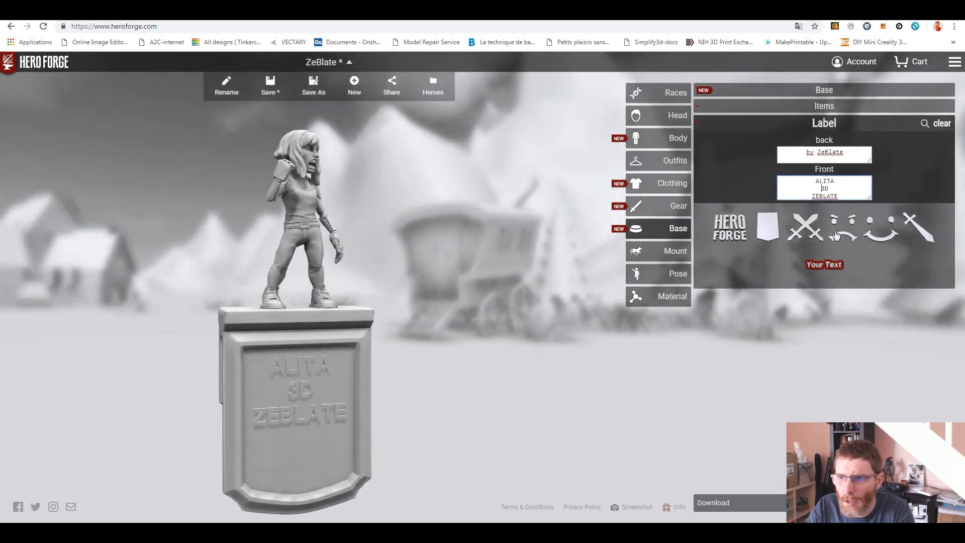
left_click(814, 182)
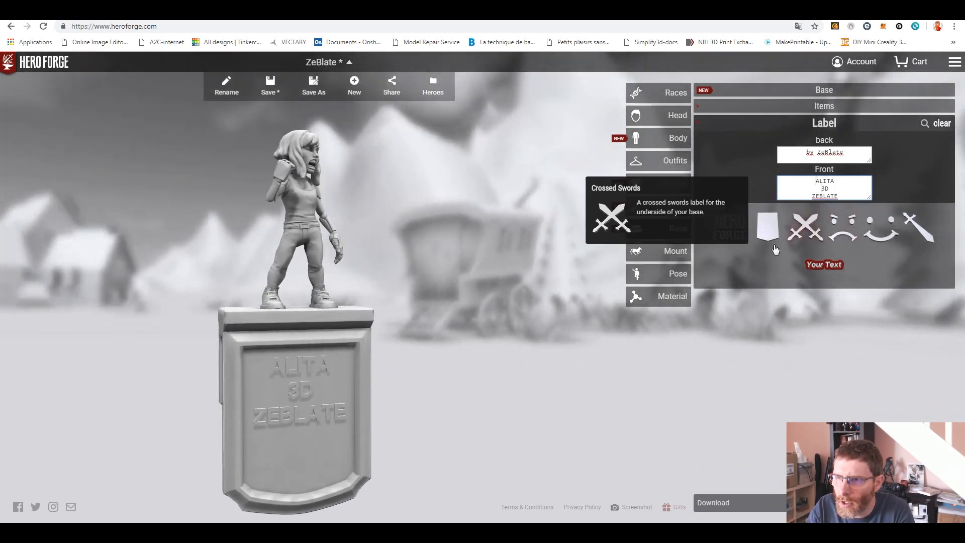
key("Return")
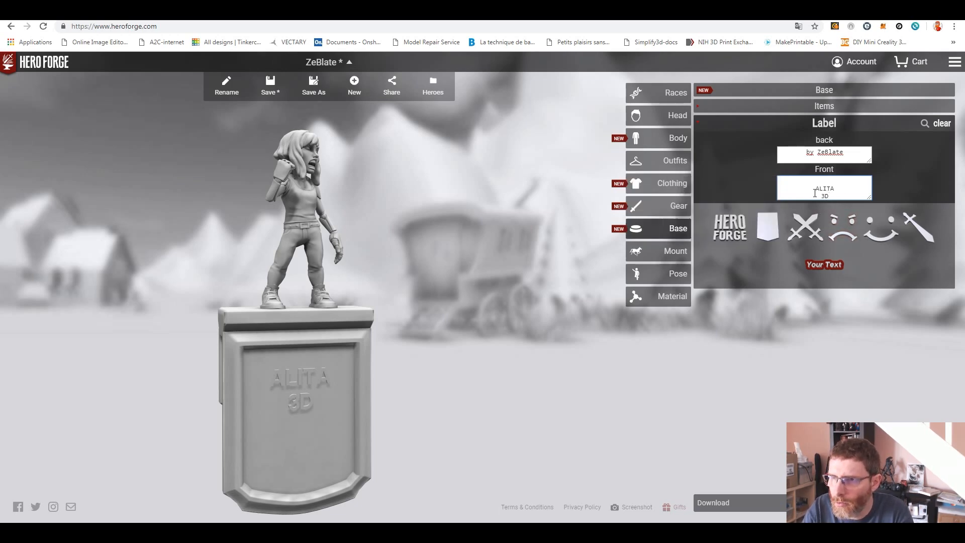
key("Delete")
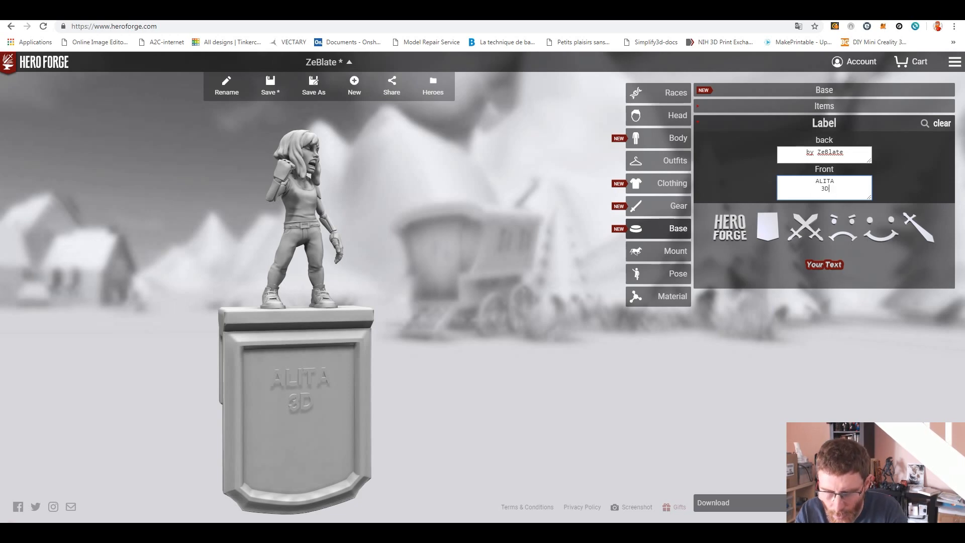
type("ZeBlate")
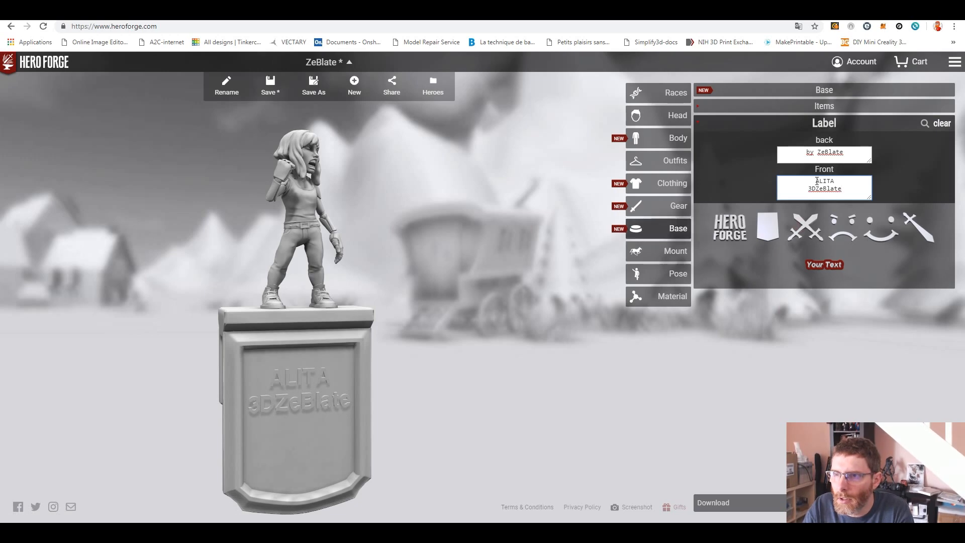
mouse_move(779, 238)
key("Return")
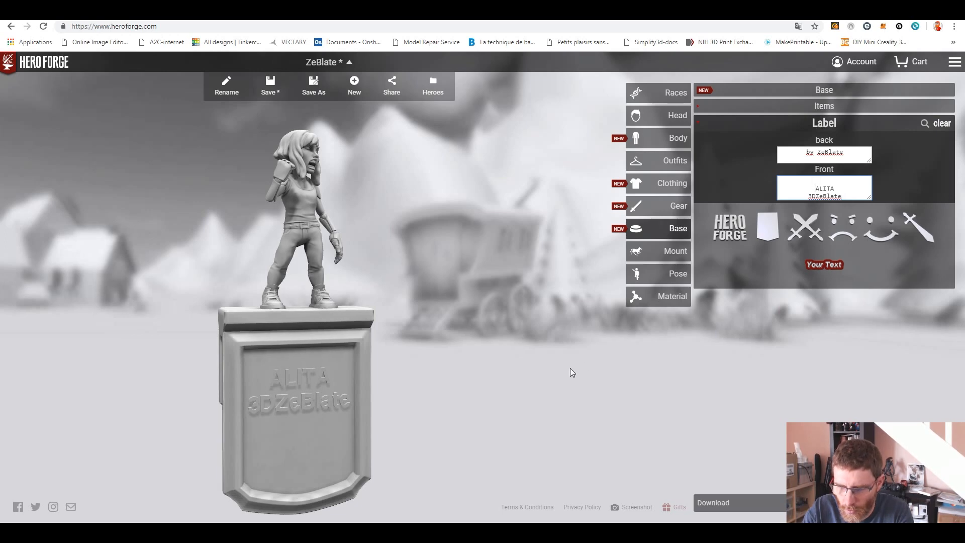
key("BackSpace")
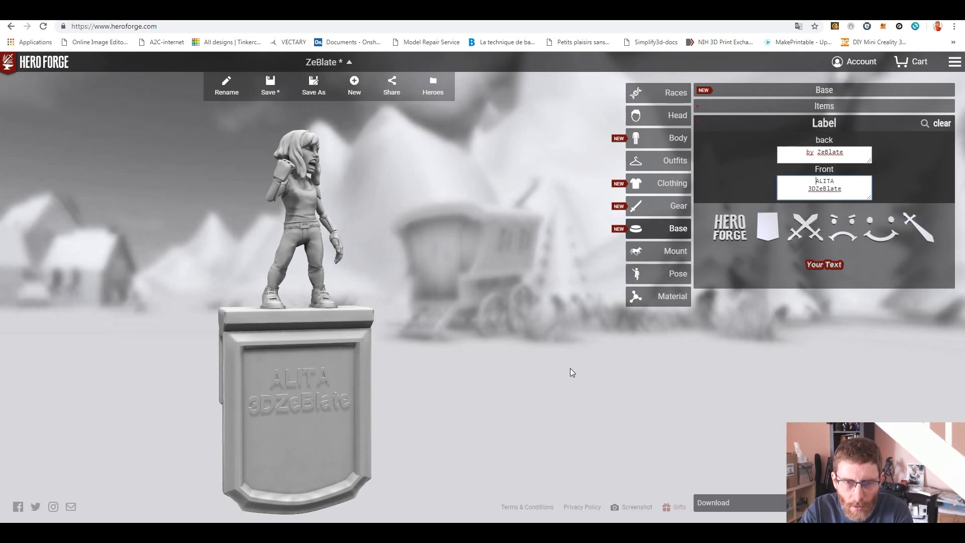
Insert the line "by" between "ALITA" and "3DZeBlate" in the base's front text
left_click(845, 191)
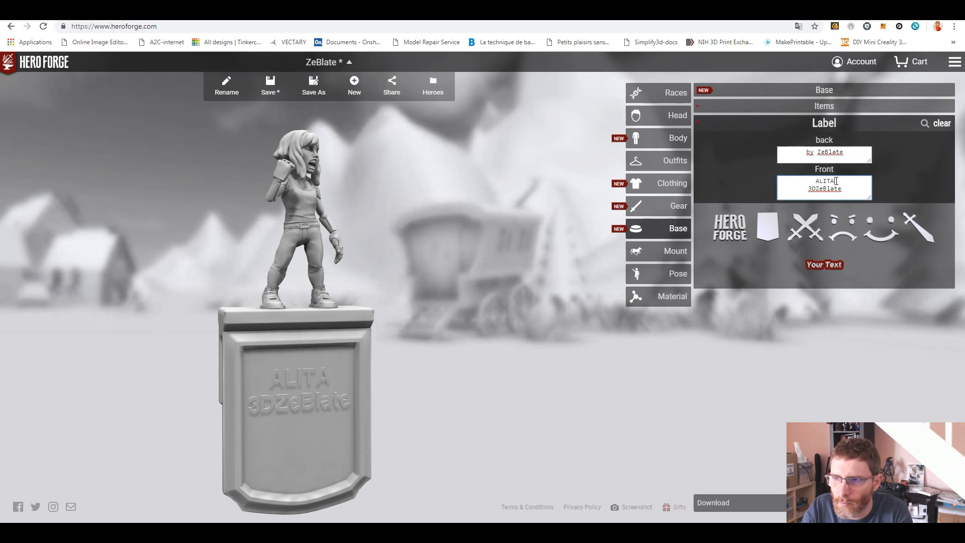
key("Return")
type("by")
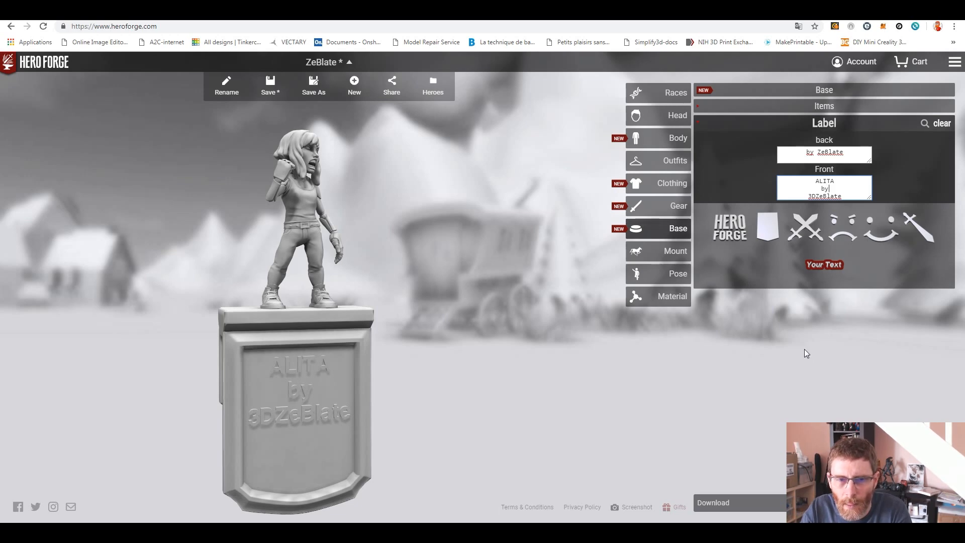
Delete the base's back label text and inspect the figure with its front inscription
left_click_drag(848, 153, 766, 154)
key("BackSpace")
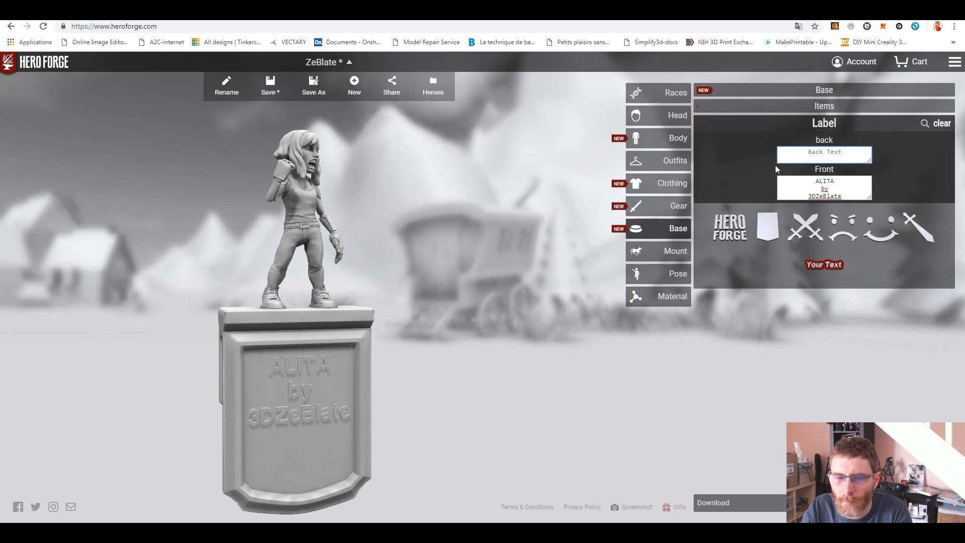
left_click_drag(490, 351, 339, 301)
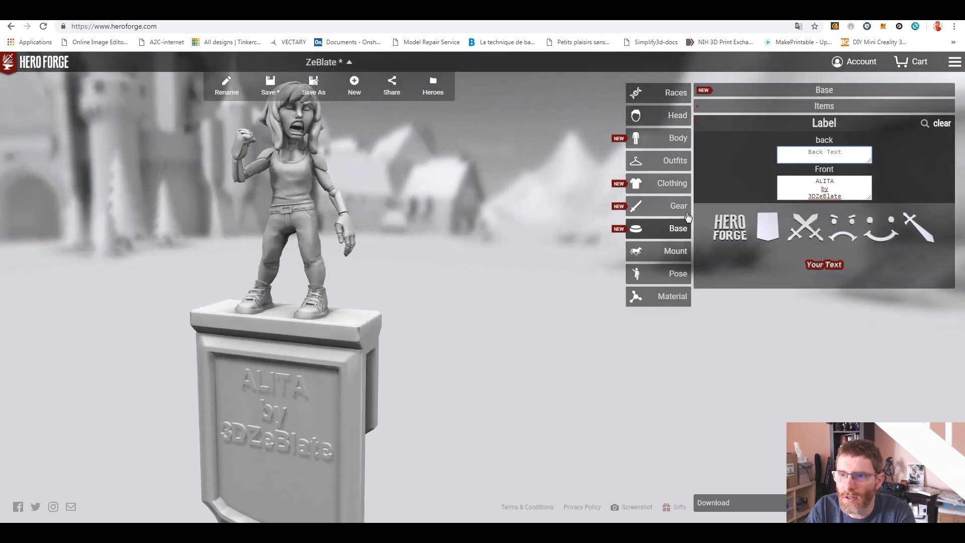
Adjust the head's first joint in the advanced pose settings: lower the twist, bend it almost to the maximum and raise the tilt slightly
left_click(677, 276)
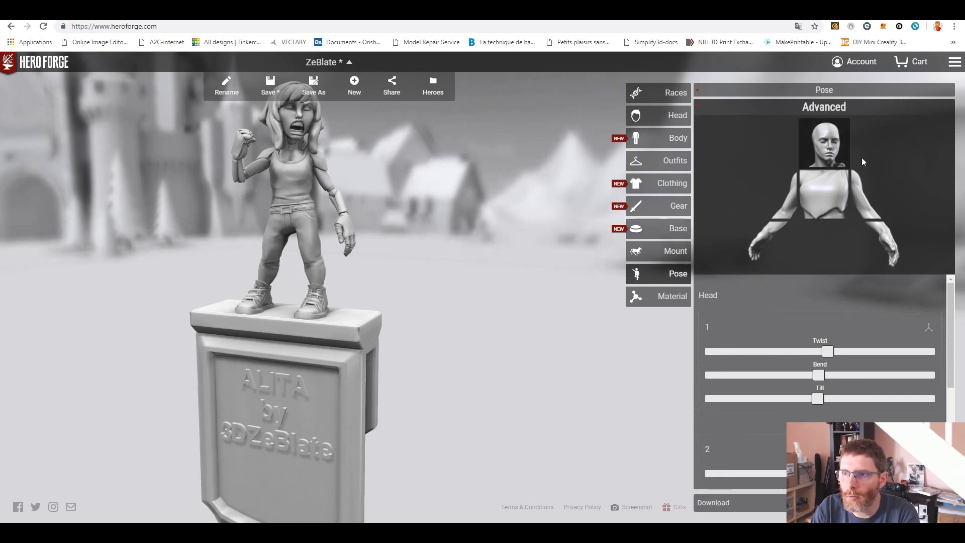
left_click_drag(830, 358, 918, 376)
mouse_move(823, 402)
left_mouse_down()
mouse_move(877, 398)
mouse_move(692, 397)
mouse_move(853, 398)
mouse_move(811, 398)
mouse_move(837, 398)
mouse_move(821, 398)
left_mouse_up()
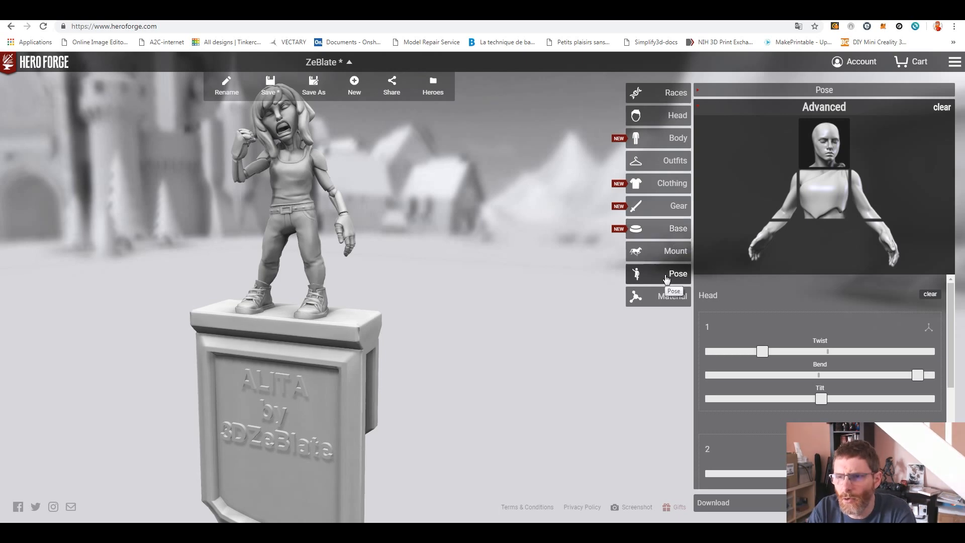
Replace the custom posing with the preset guard stance that raises both hands in front of the chest, accepting the clearing, and inspect the figure
left_click(825, 90)
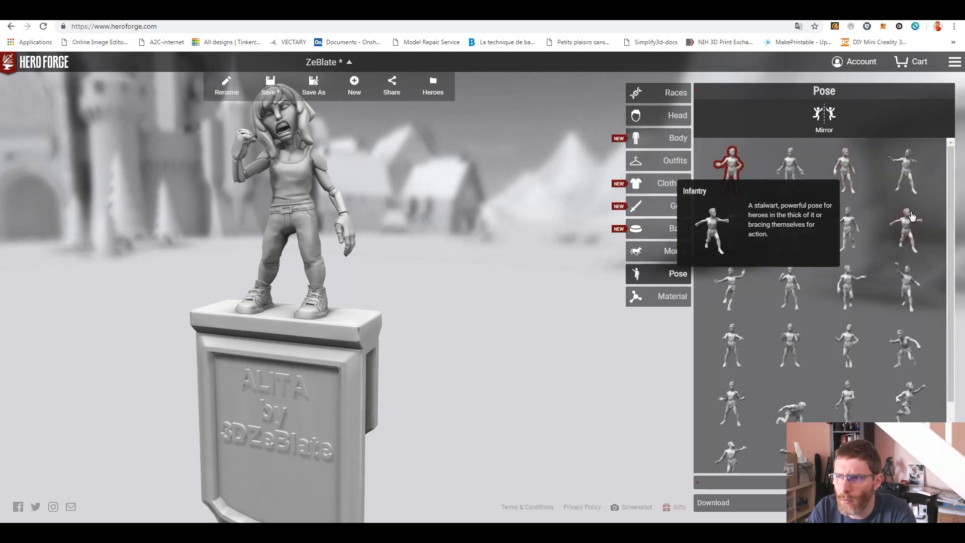
left_click_drag(952, 175, 953, 183)
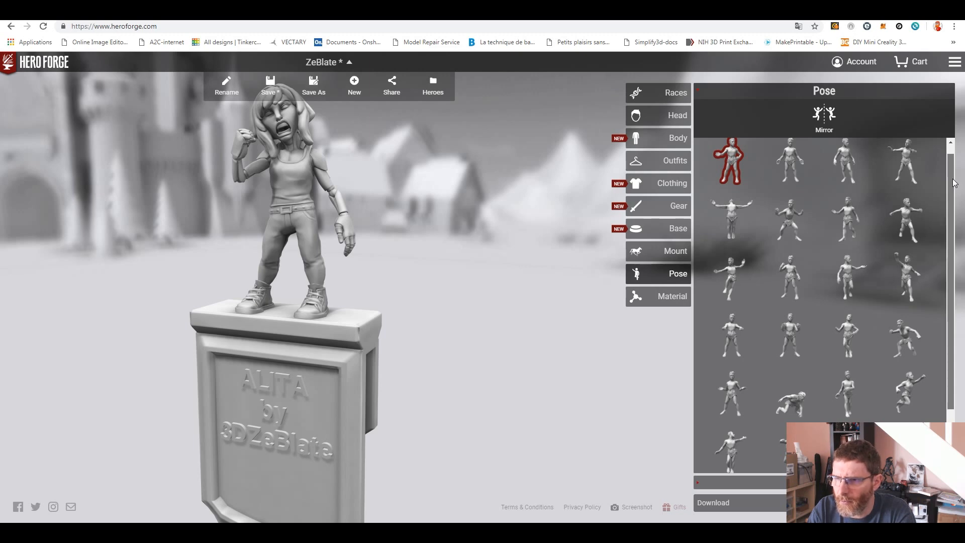
left_click_drag(955, 183, 956, 237)
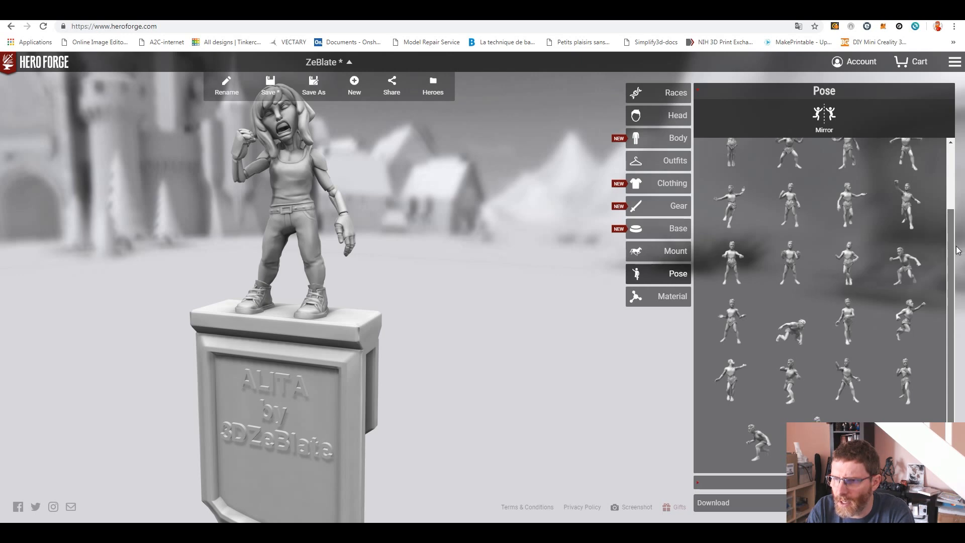
left_click(903, 375)
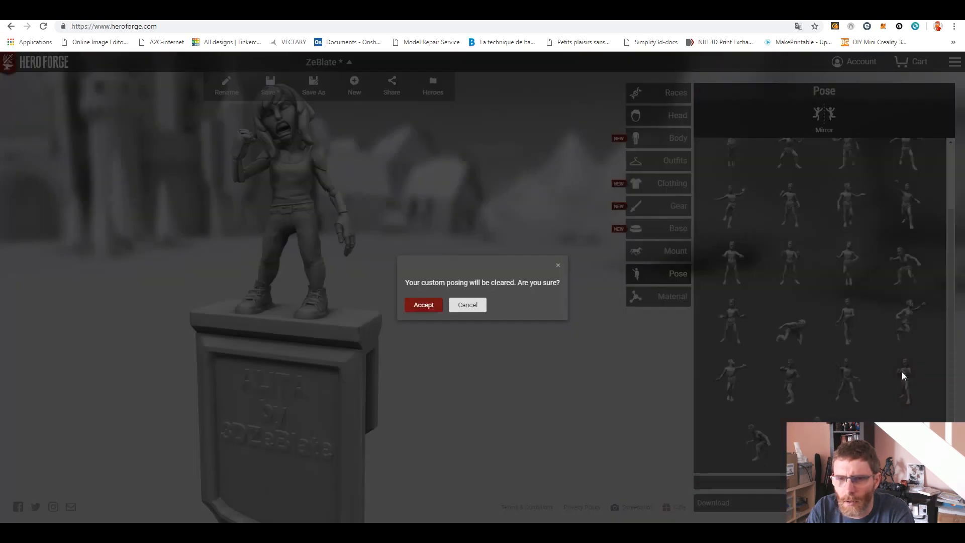
left_click(424, 304)
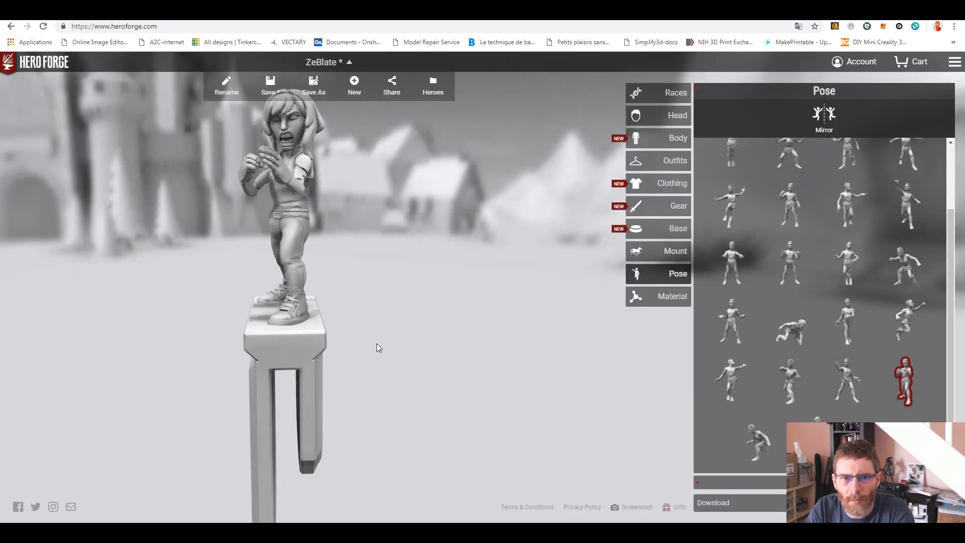
left_click_drag(300, 371, 408, 361)
Try the preset pose with one knee lifted, one fist thrust forward and the other arm raised, and inspect it from the front
left_click(818, 93)
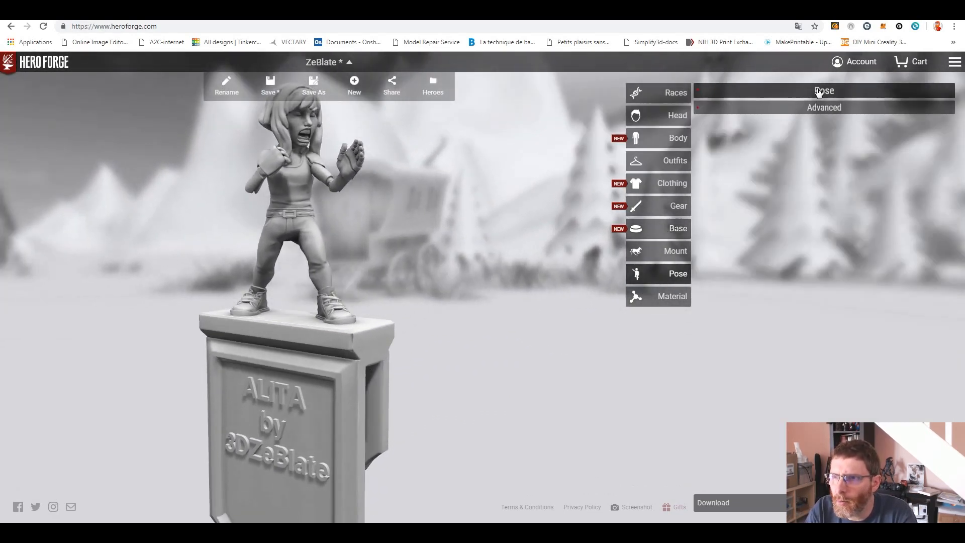
left_click(821, 107)
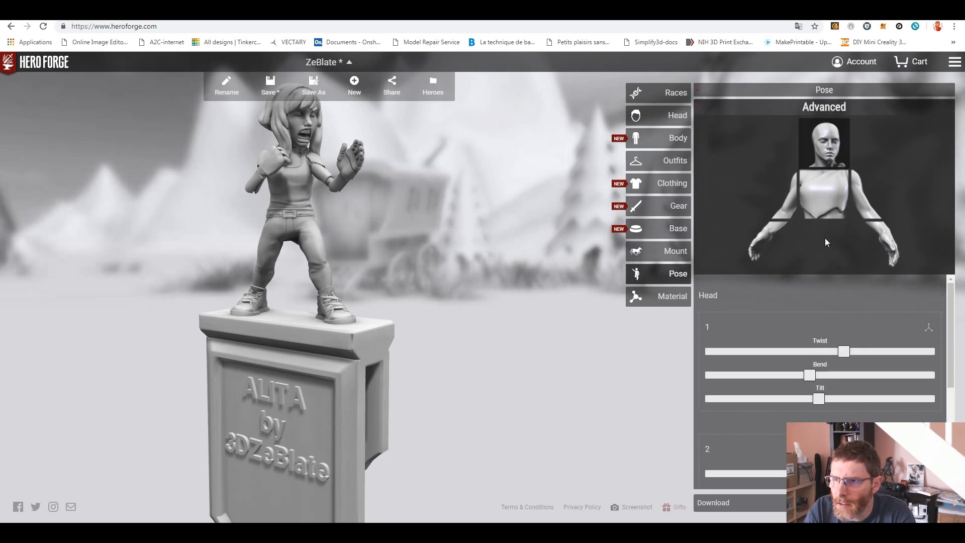
left_click_drag(951, 326, 951, 281)
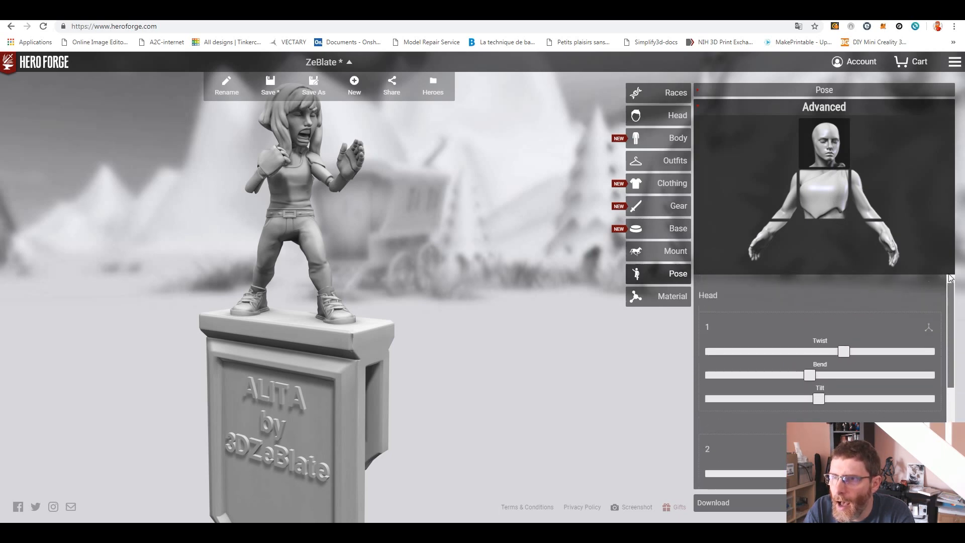
left_click(829, 93)
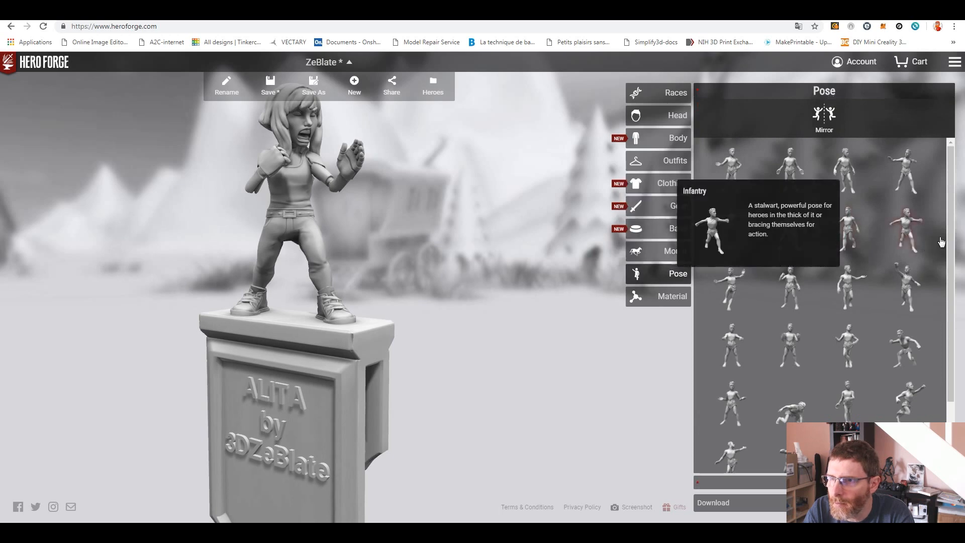
left_click_drag(950, 217, 951, 235)
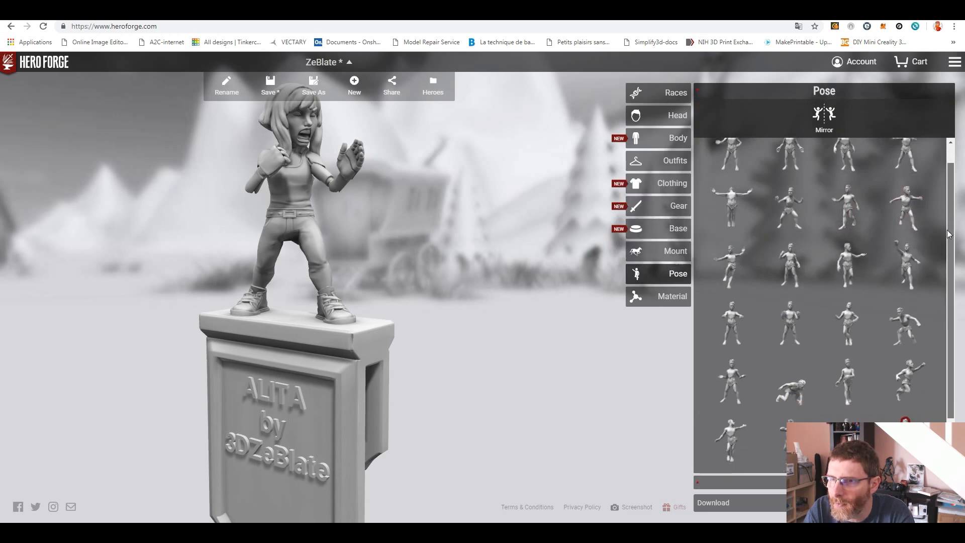
left_click(738, 266)
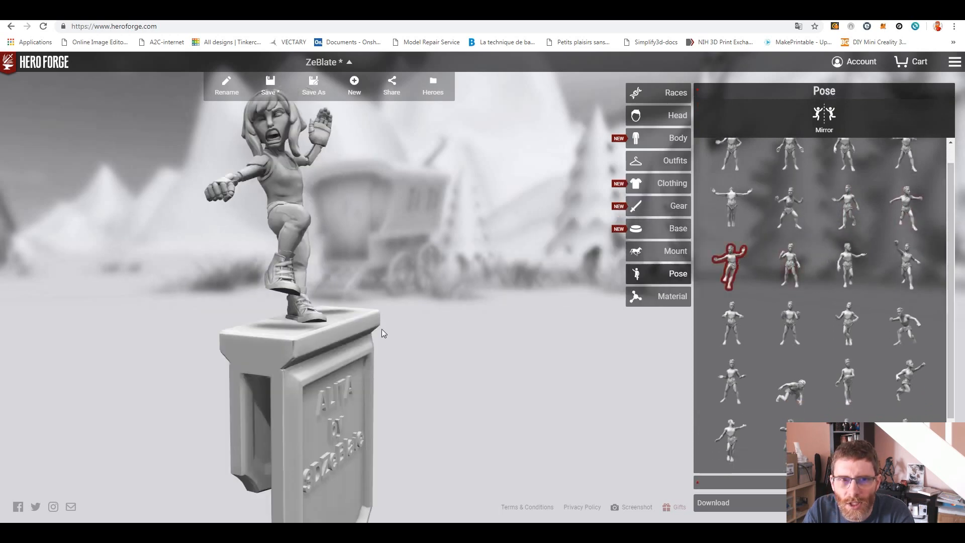
left_click_drag(322, 341, 224, 339)
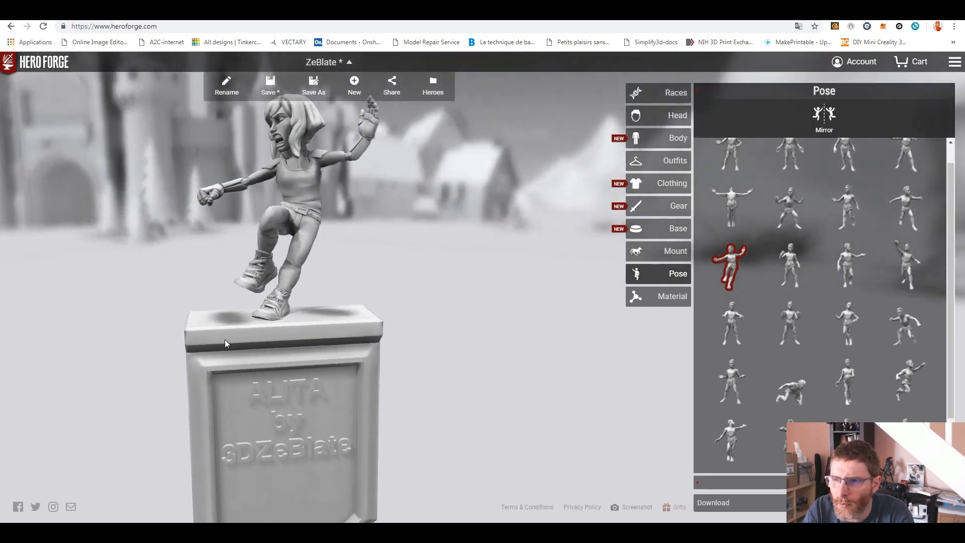
left_click_drag(951, 259, 948, 325)
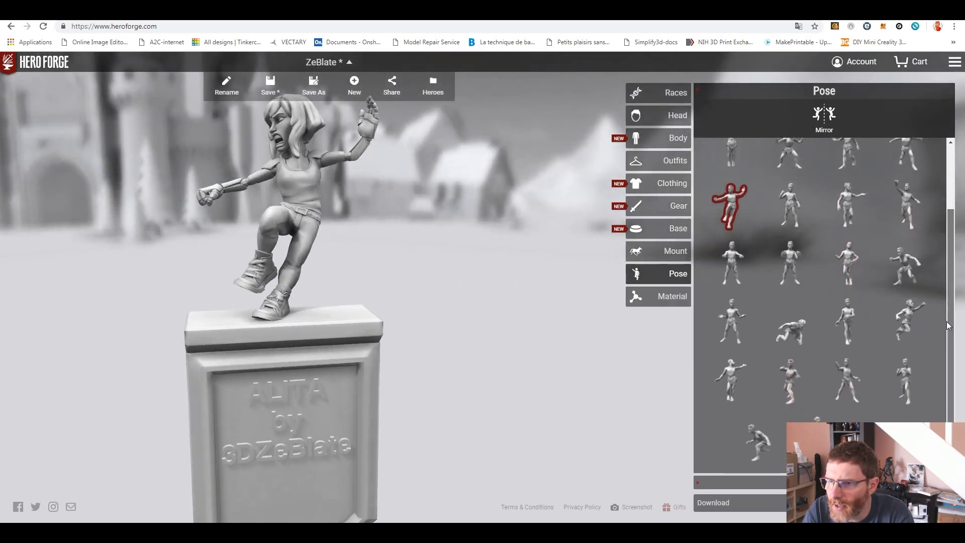
Switch to the Google image results and examine the Alita book cover and the still of her standing in a blue T-shirt
left_click(189, 11)
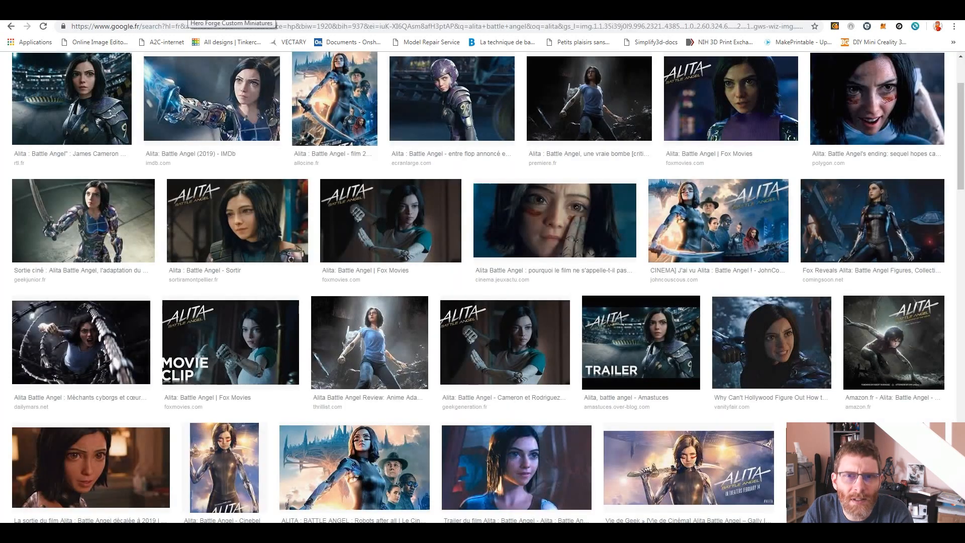
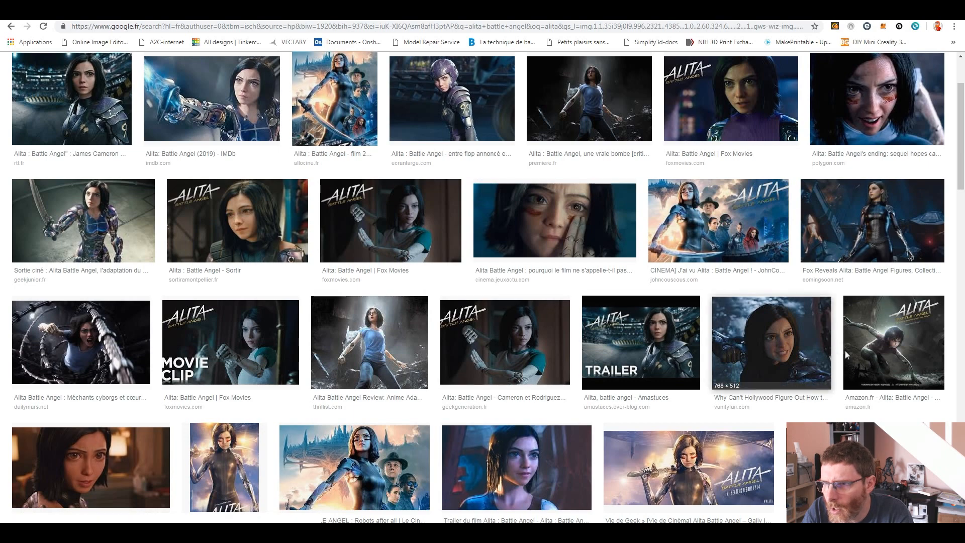
left_click(886, 342)
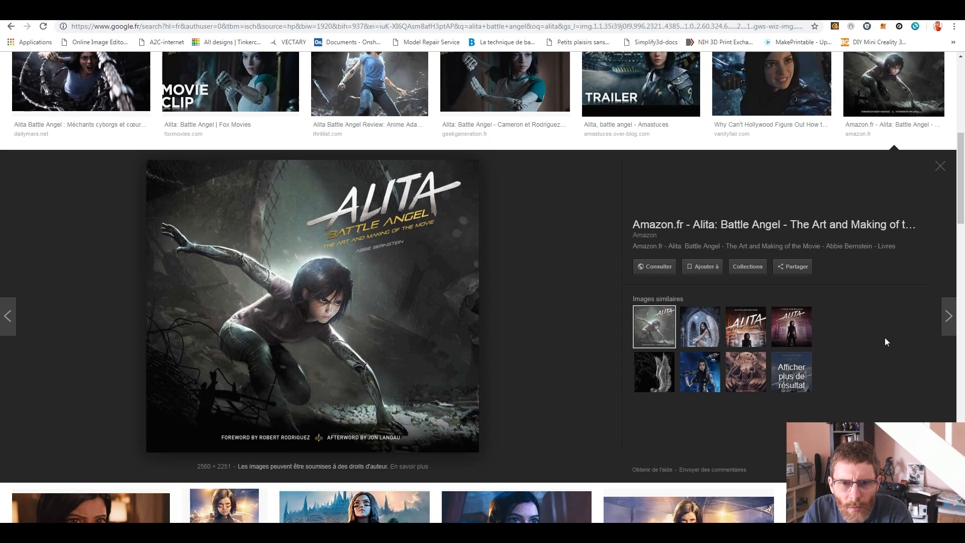
left_click(557, 273)
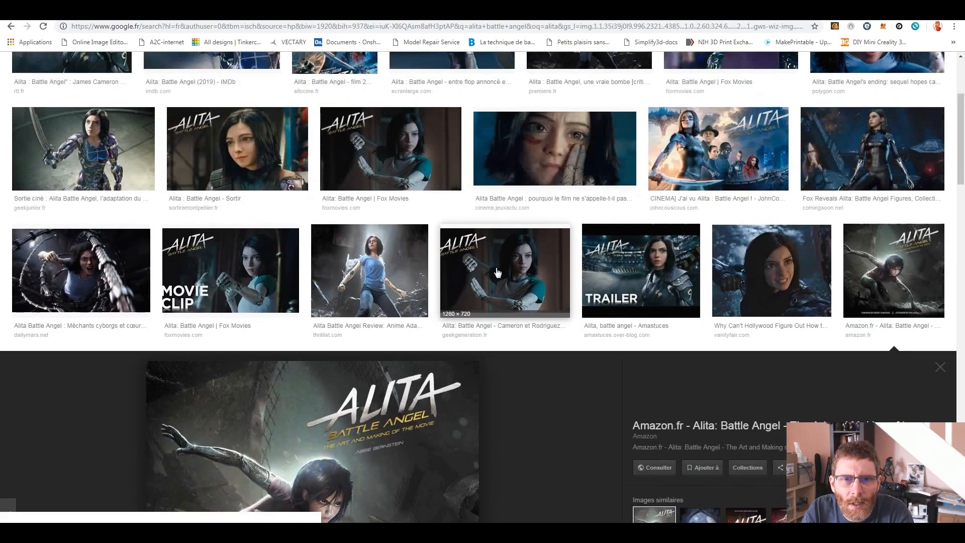
left_click(369, 271)
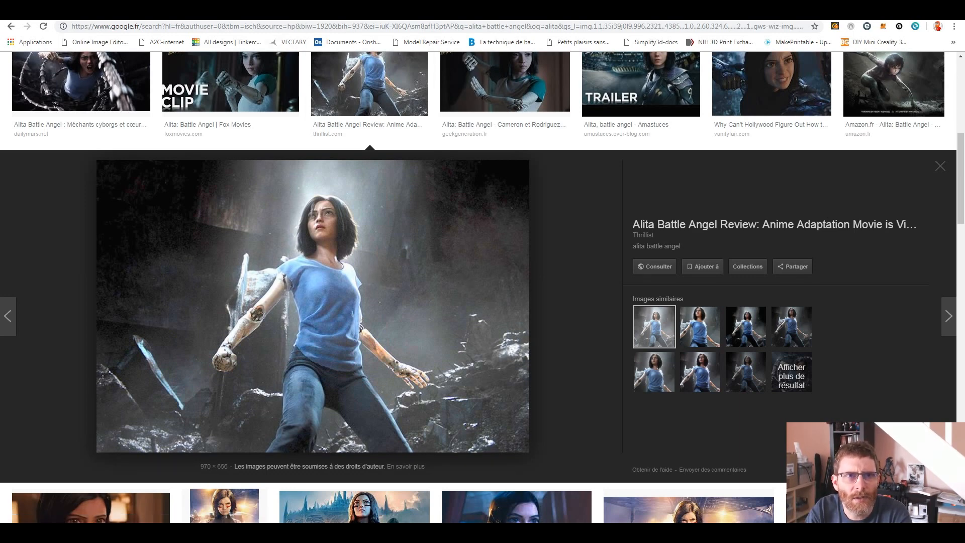
Return to Hero Forge, apply the Heavy Weapon preset pose and compare it with the blue T-shirt reference still
left_click(185, 12)
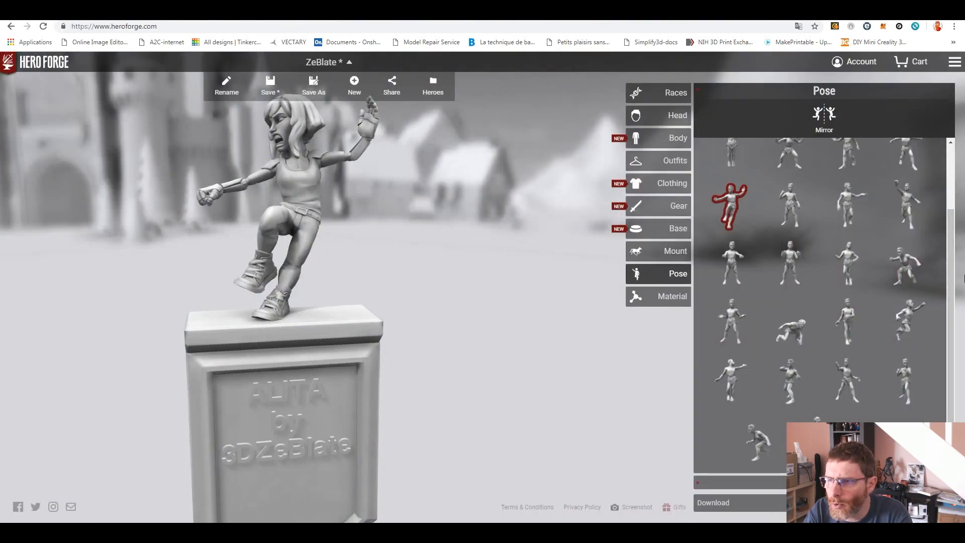
left_click_drag(953, 246, 947, 178)
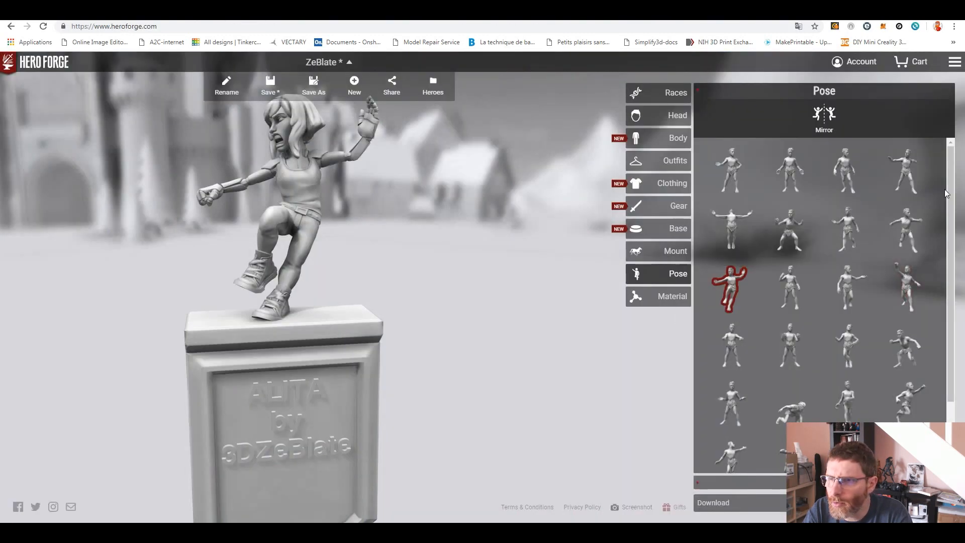
left_click(795, 230)
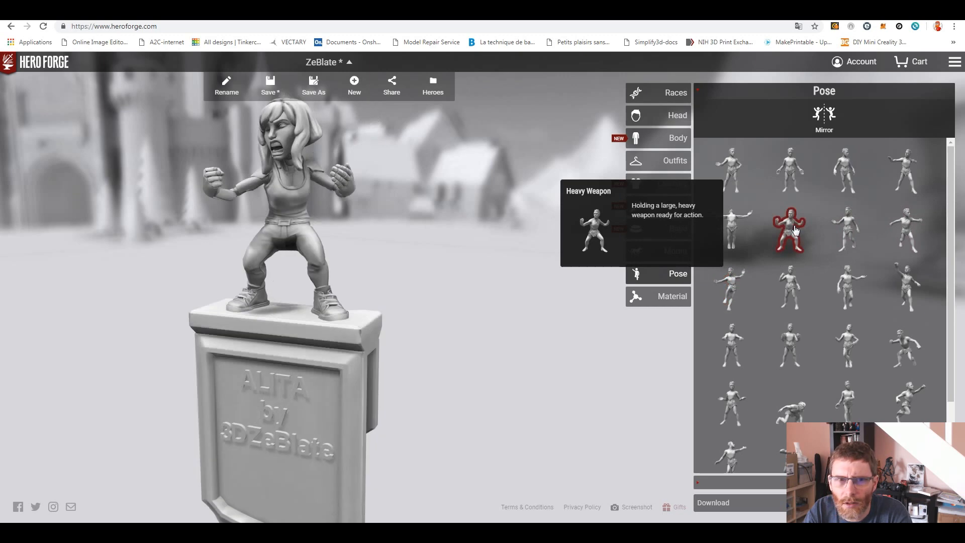
left_click(272, 10)
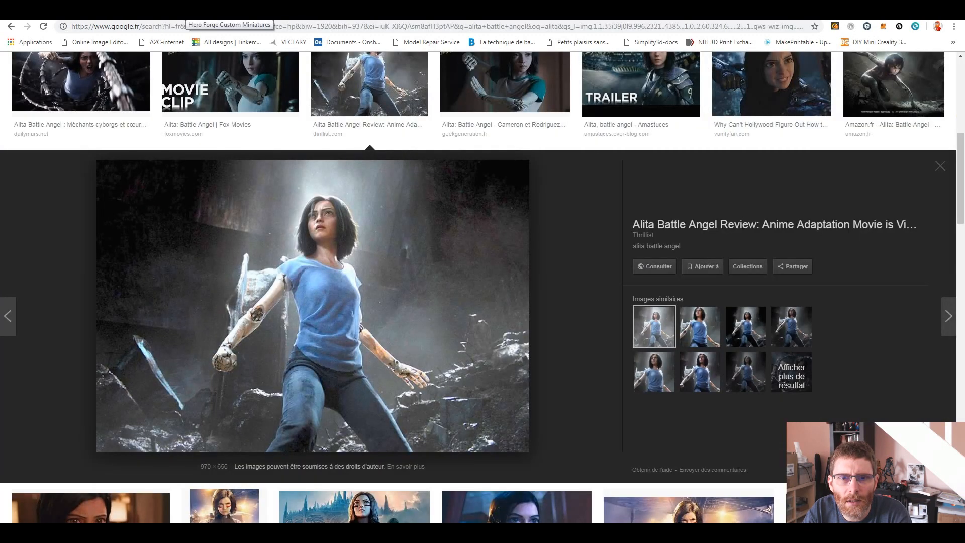
left_click(229, 10)
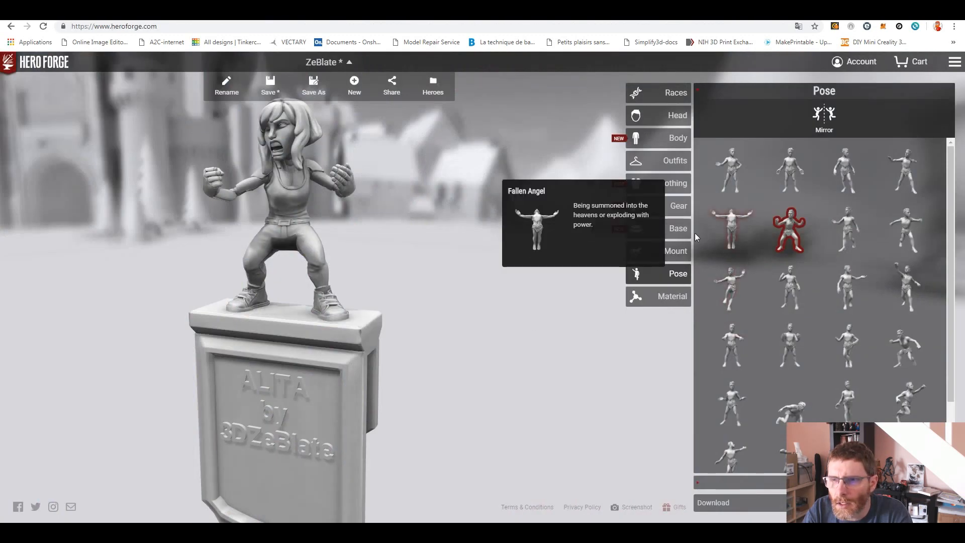
Try a lower Posture value in the body measurements and restore it to the maximum
left_click(668, 144)
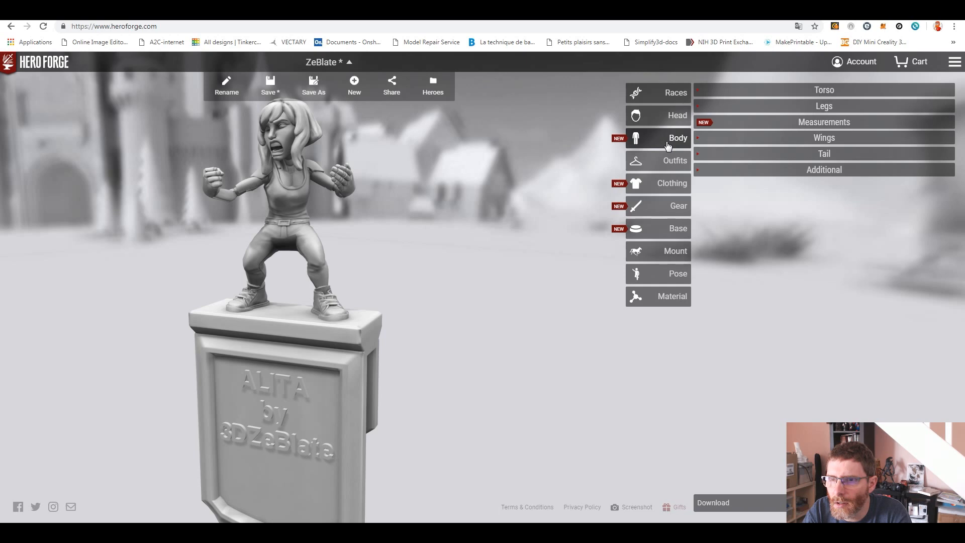
left_click(843, 95)
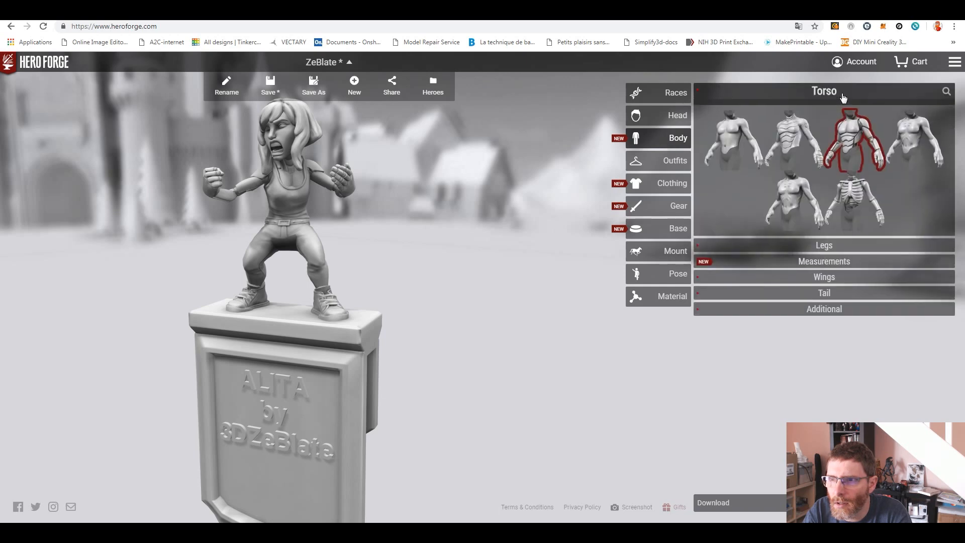
left_click(844, 94)
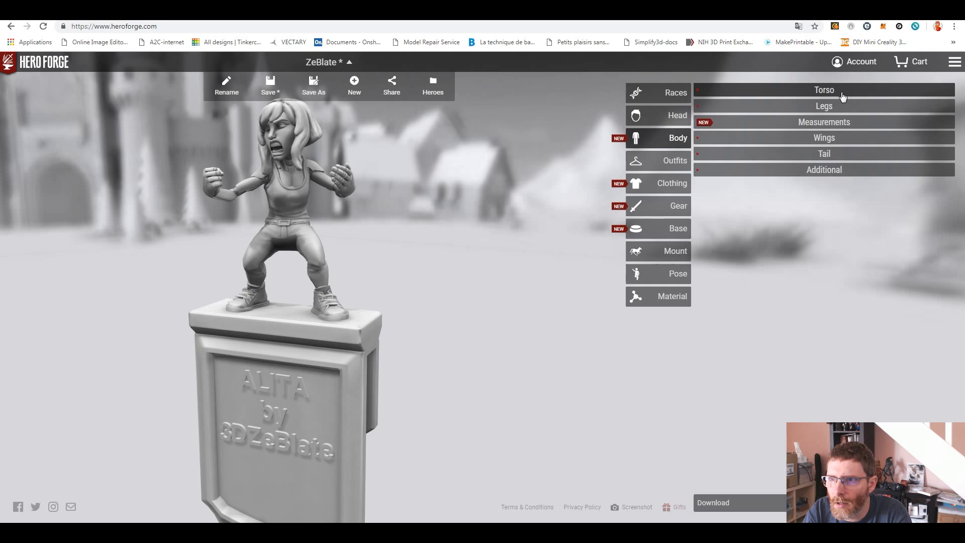
left_click(838, 125)
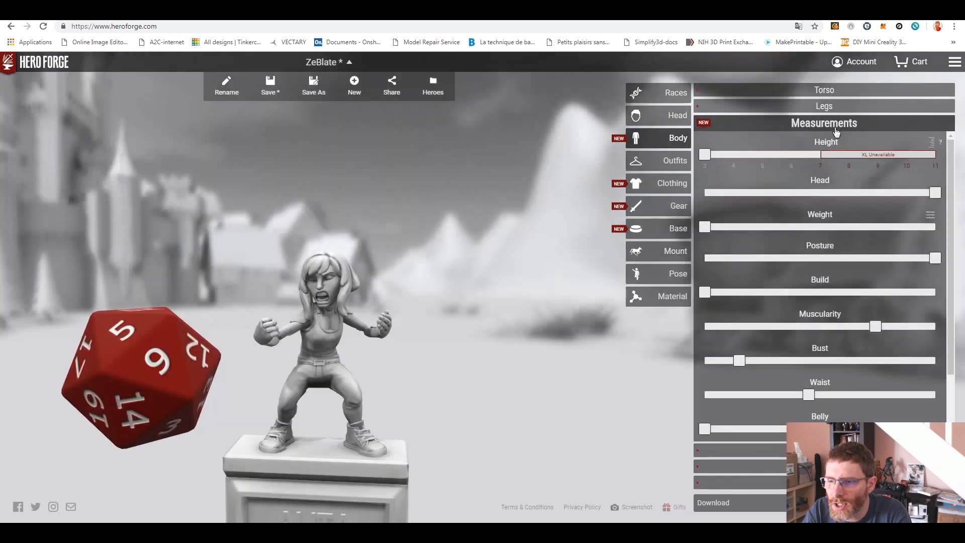
left_click_drag(950, 268, 935, 287)
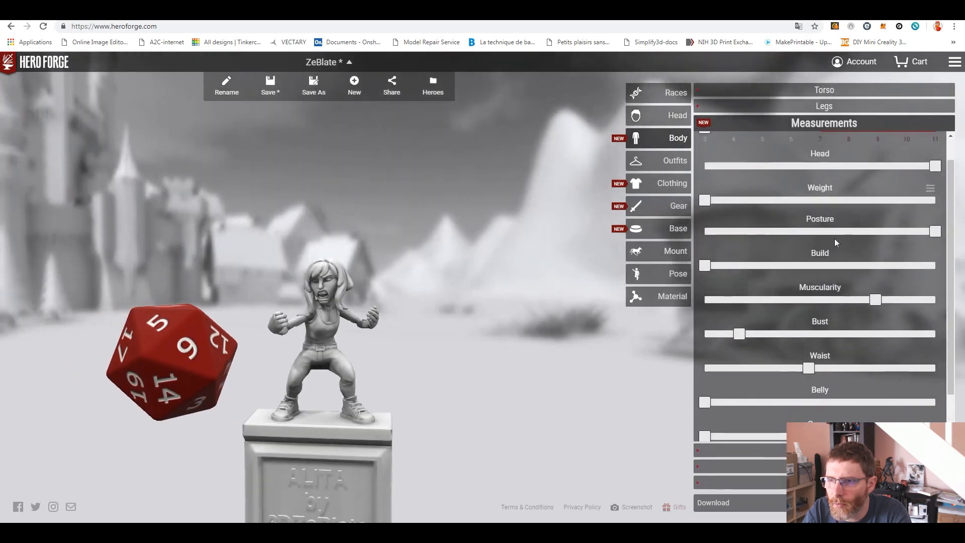
left_click_drag(936, 232, 720, 231)
left_click_drag(866, 230, 936, 231)
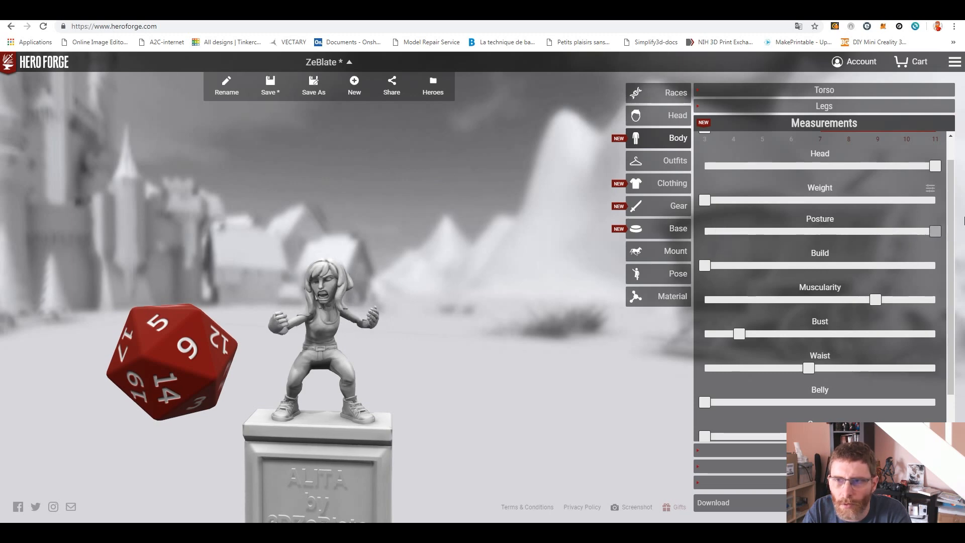
left_click(825, 106)
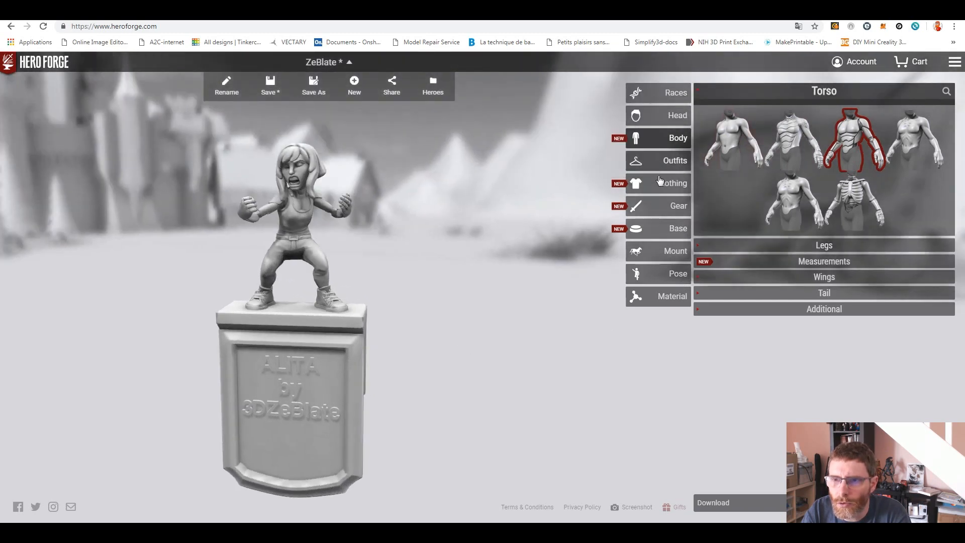
Adjust the torso's first joint in the advanced pose settings, lowering twist and tilt and raising bend slightly, and compare with the reference still
left_click(670, 278)
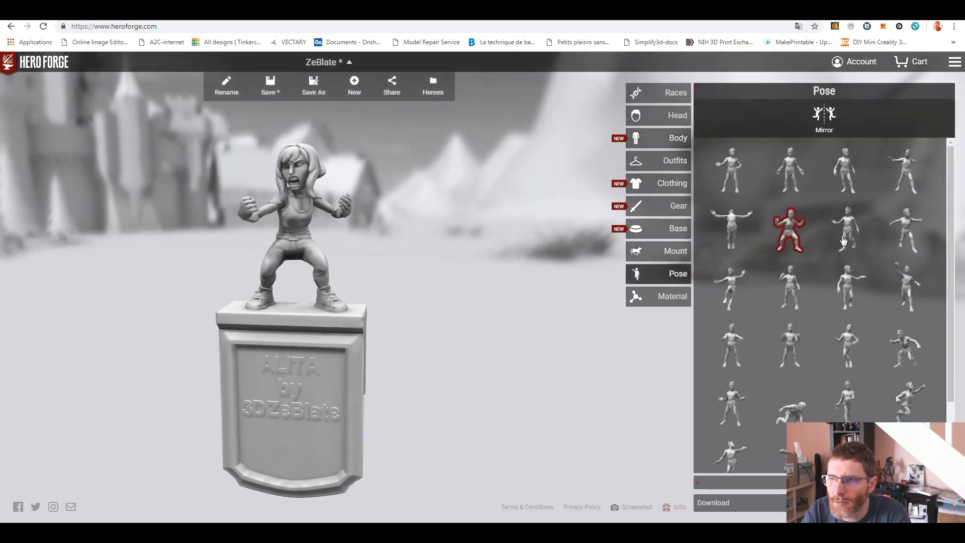
left_click(825, 91)
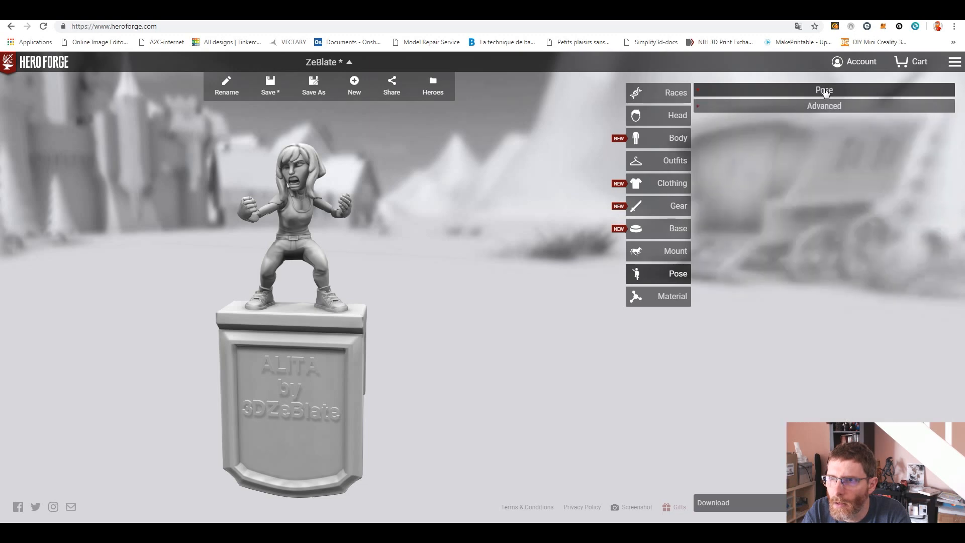
left_click(823, 103)
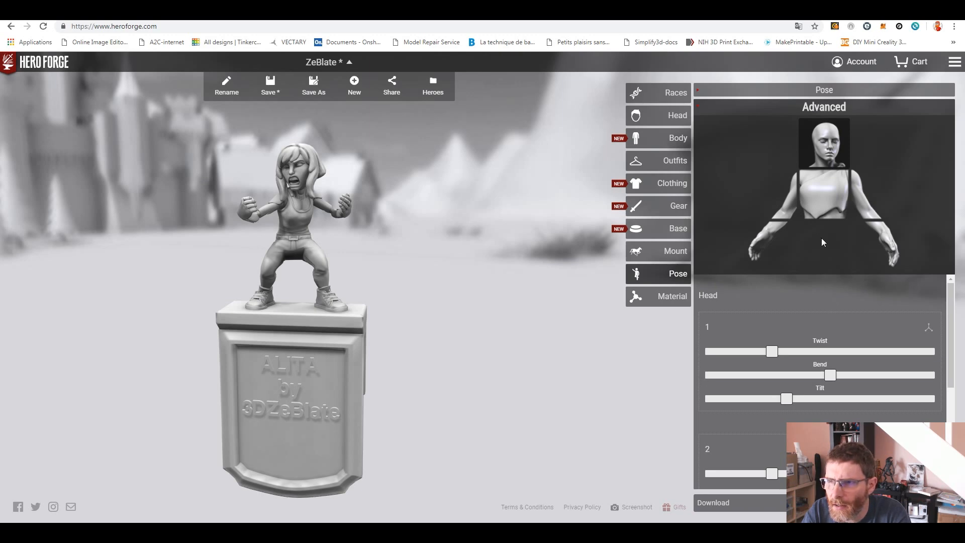
left_click(815, 196)
left_click_drag(862, 352, 816, 400)
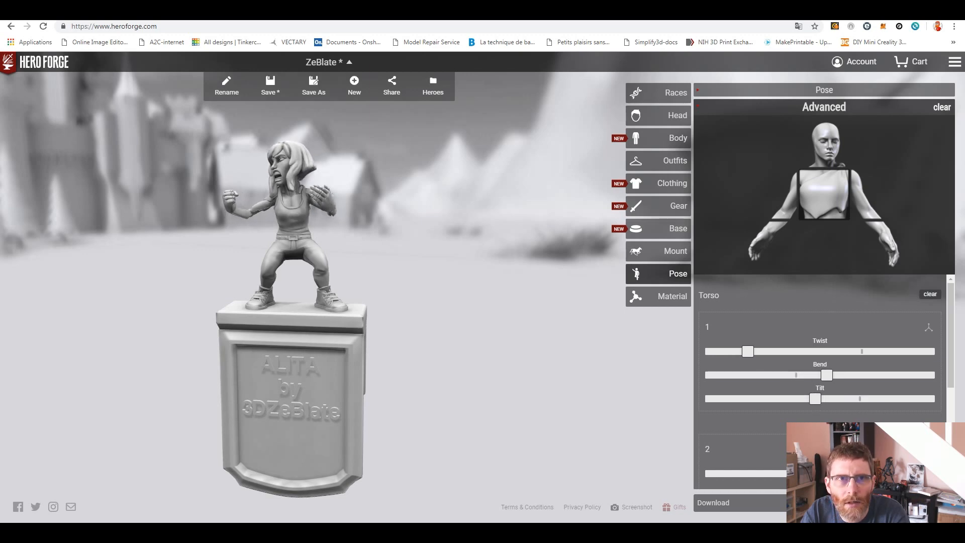
left_click(108, 10)
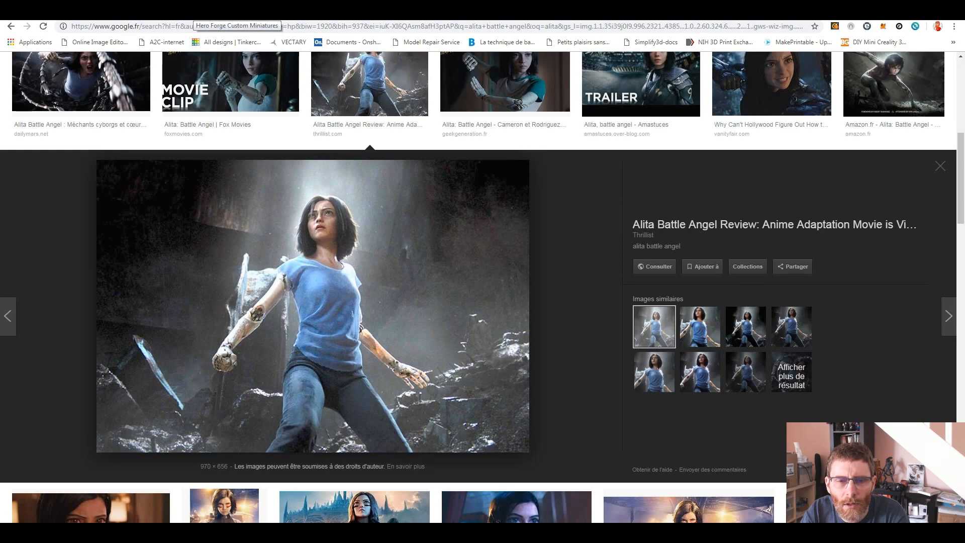
Return to Hero Forge and fine-tune the torso's first joint with minimum tilt and a slightly raised twist
left_click(196, 10)
left_click_drag(387, 348, 320, 318)
left_click_drag(828, 376, 646, 398)
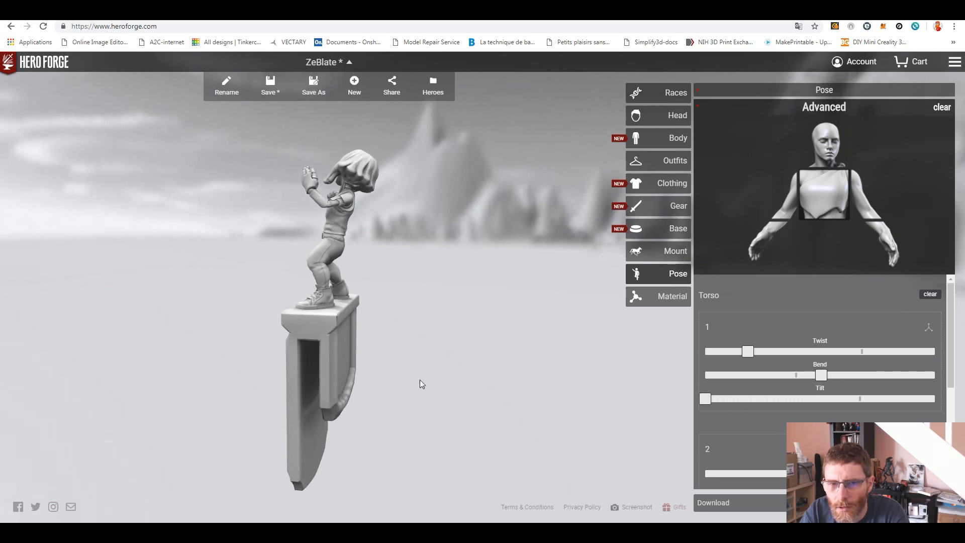
mouse_move(750, 356)
left_mouse_down()
mouse_move(777, 352)
mouse_move(753, 352)
left_mouse_up()
left_click_drag(443, 372, 477, 367)
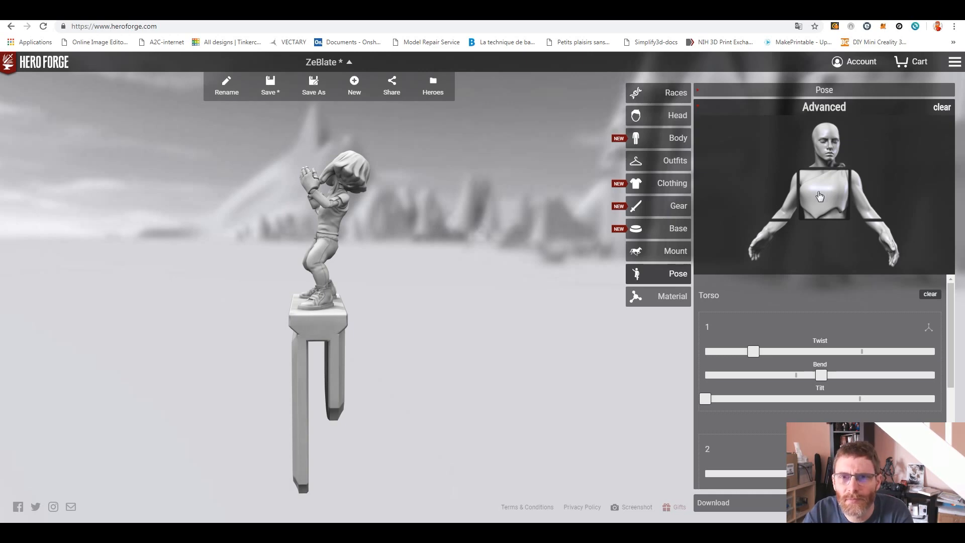
Try the minimum Posture value in the body measurements and restore it to the maximum
left_click(681, 142)
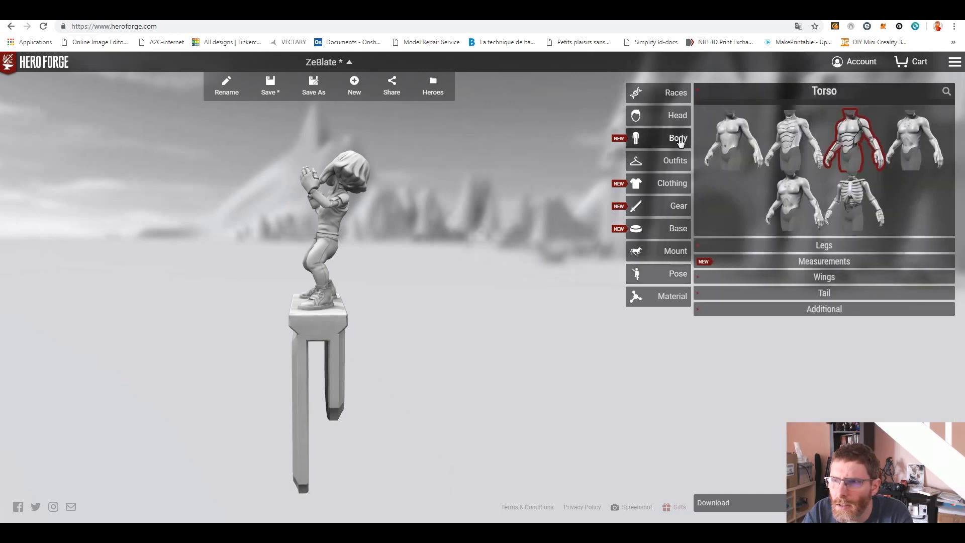
left_click(817, 263)
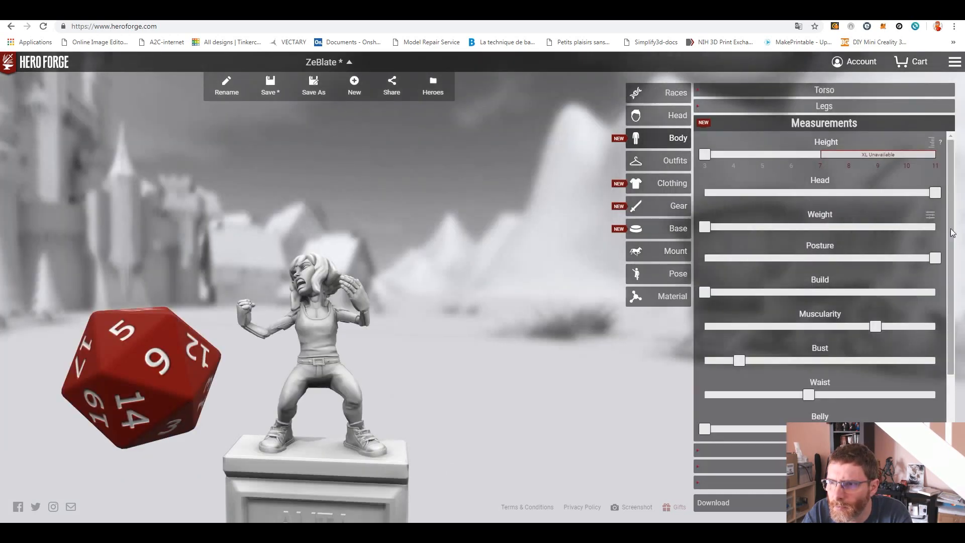
scroll(897, 393, "down", 2)
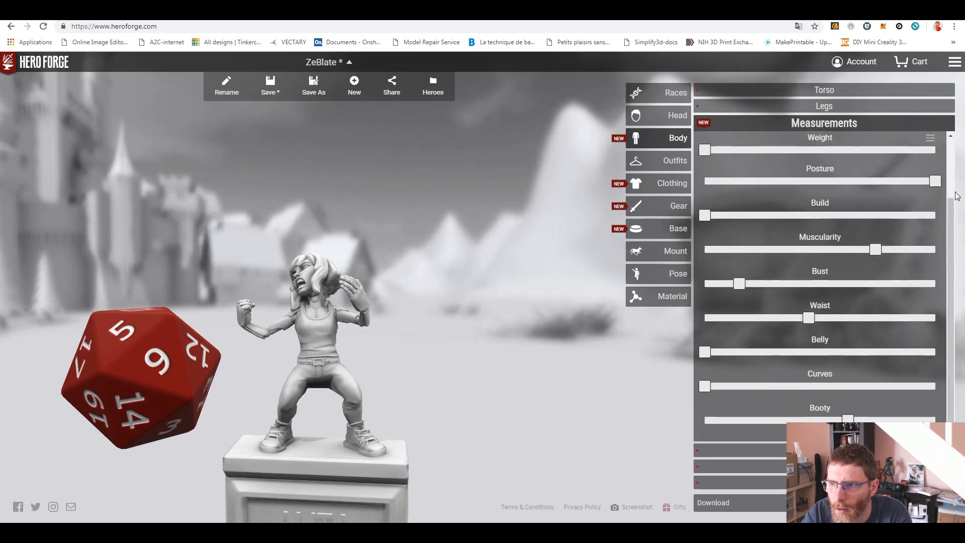
left_click_drag(936, 181, 704, 182)
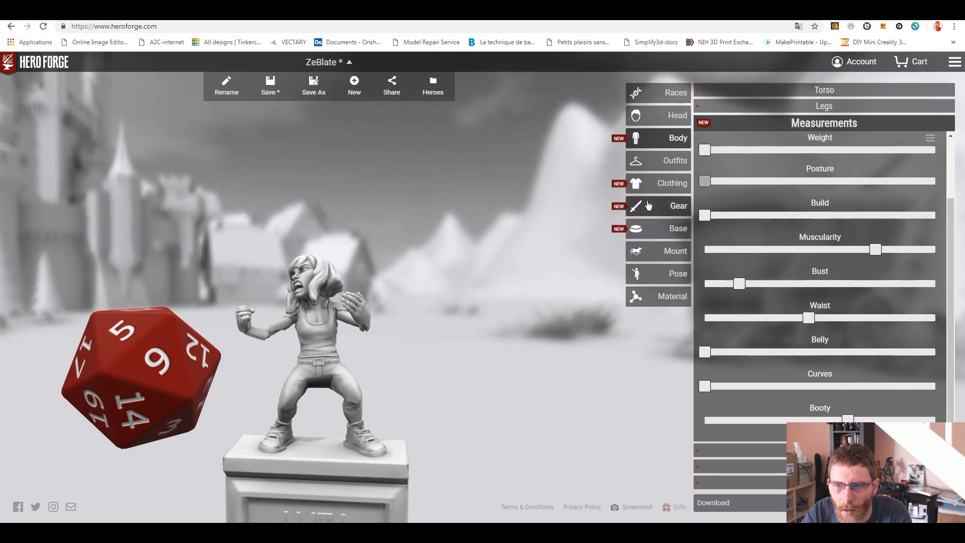
left_click_drag(649, 205, 936, 182)
left_click_drag(429, 325, 391, 293)
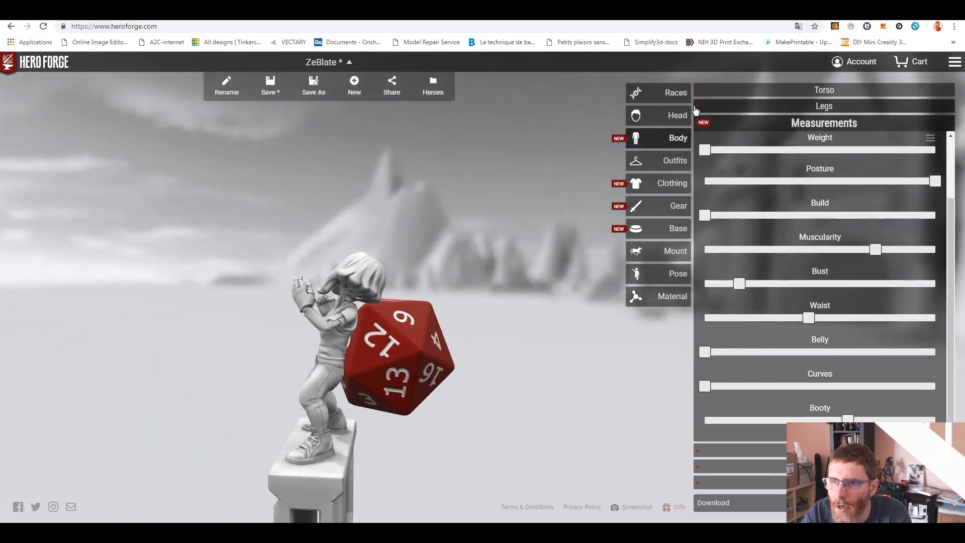
Raise the first torso joint's tilt to somewhat below its default mark and compare the pose with the reference still
left_click(674, 273)
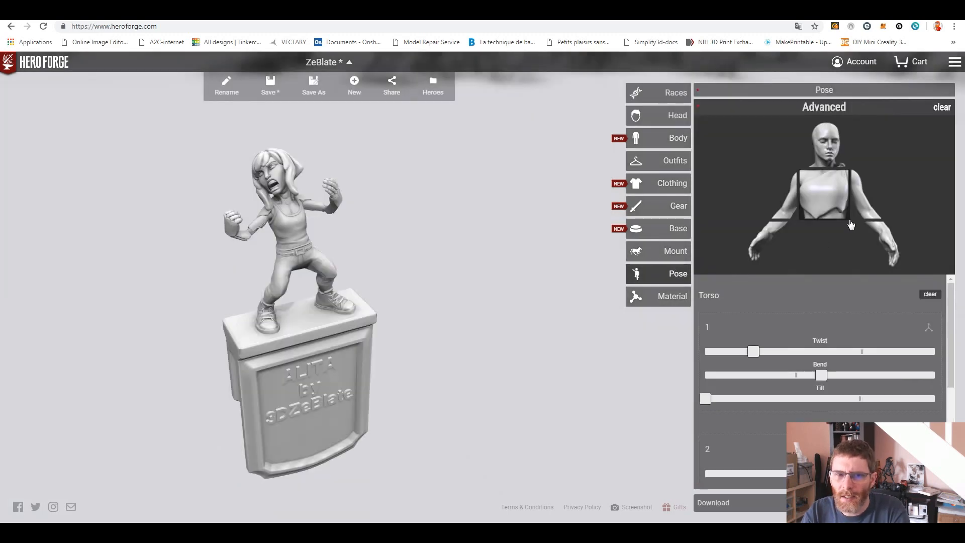
left_click_drag(547, 276, 197, 267)
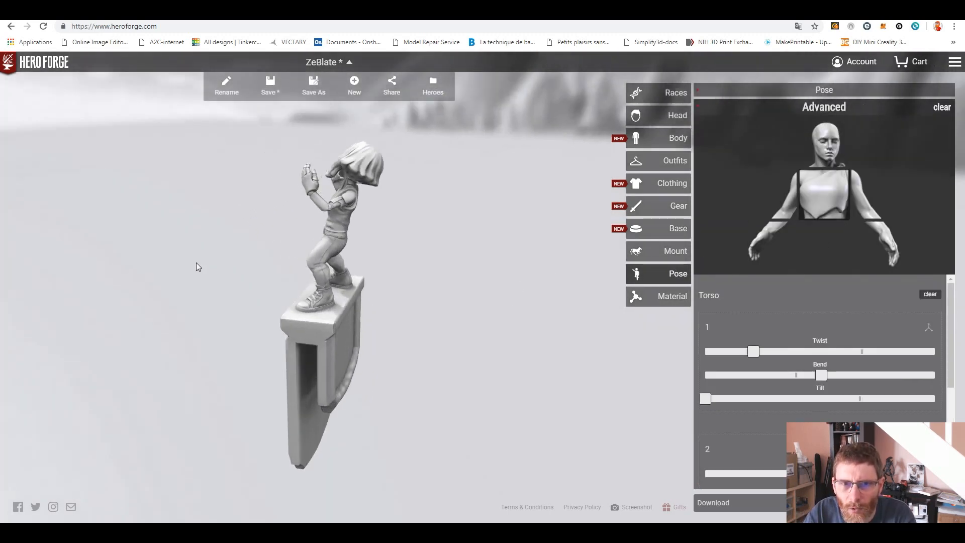
left_click_drag(706, 400, 765, 401)
left_click_drag(789, 404, 807, 406)
left_click_drag(491, 364, 490, 340)
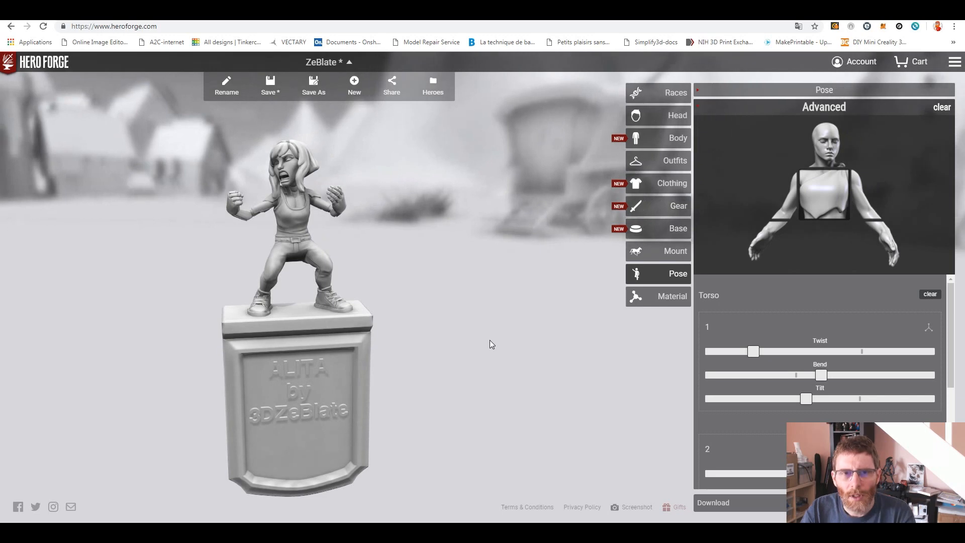
scroll(489, 339, "up", 2)
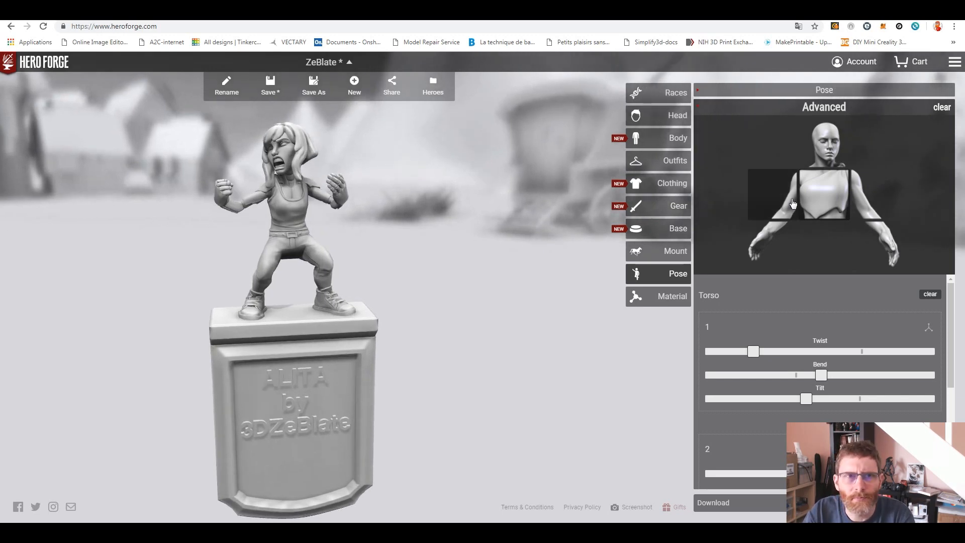
left_click(199, 11)
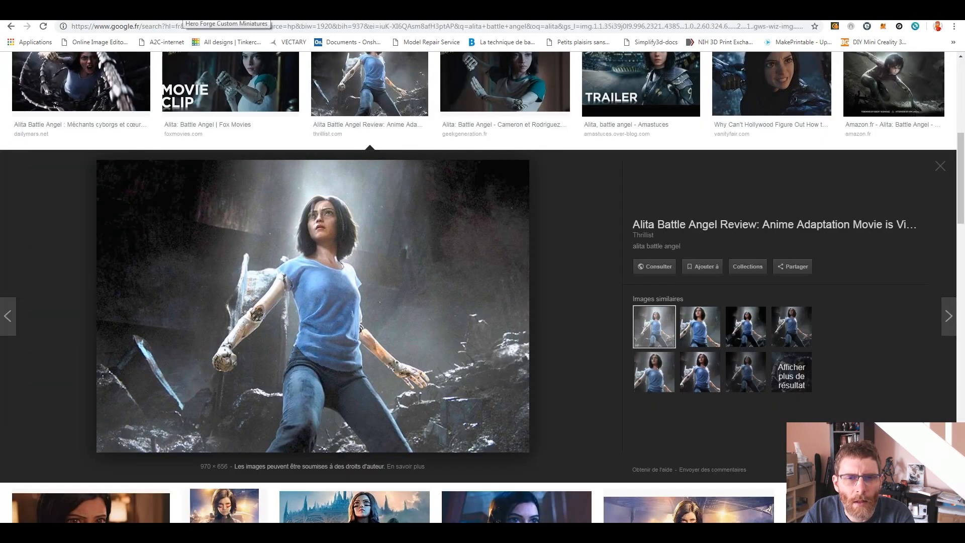
left_click(184, 12)
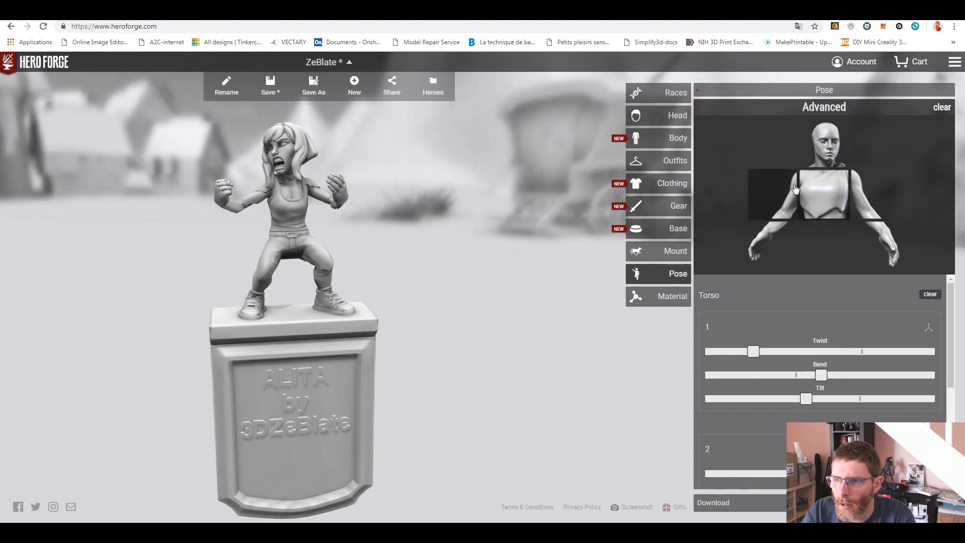
Adjust the right shoulder by raising twist and bend slightly and lowering tilt, and compare with the reference still
left_click(782, 189)
left_click_drag(860, 352, 881, 352)
mouse_move(786, 375)
left_mouse_down()
mouse_move(821, 377)
mouse_move(778, 376)
left_mouse_up()
left_click_drag(833, 403, 787, 405)
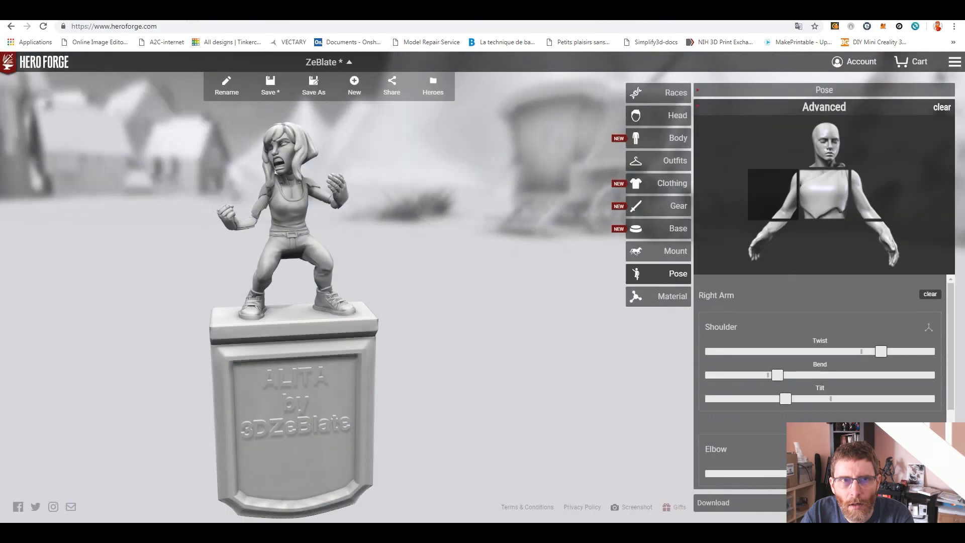
left_click(101, 11)
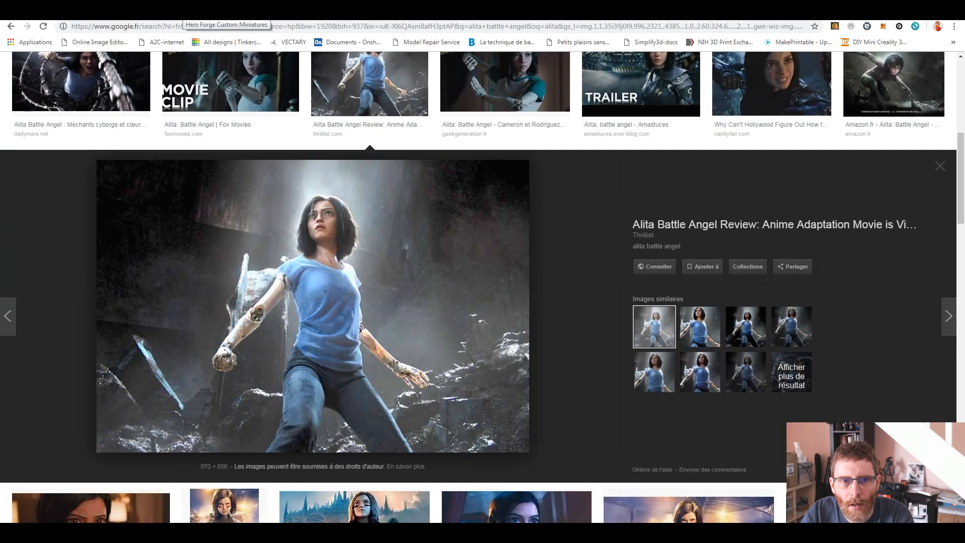
left_click(184, 11)
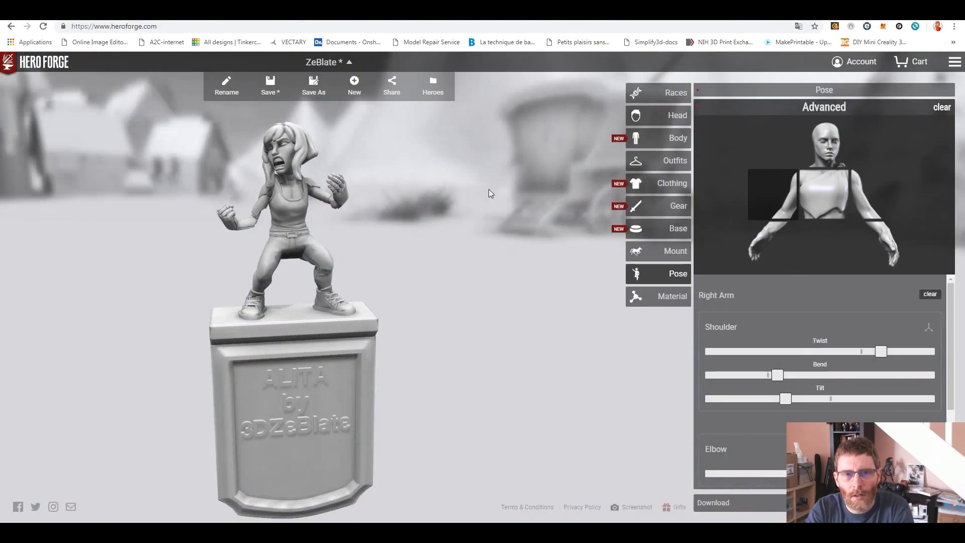
Raise the right wrist's tilt slightly and return the right shoulder's bend to its default mark
left_click(768, 237)
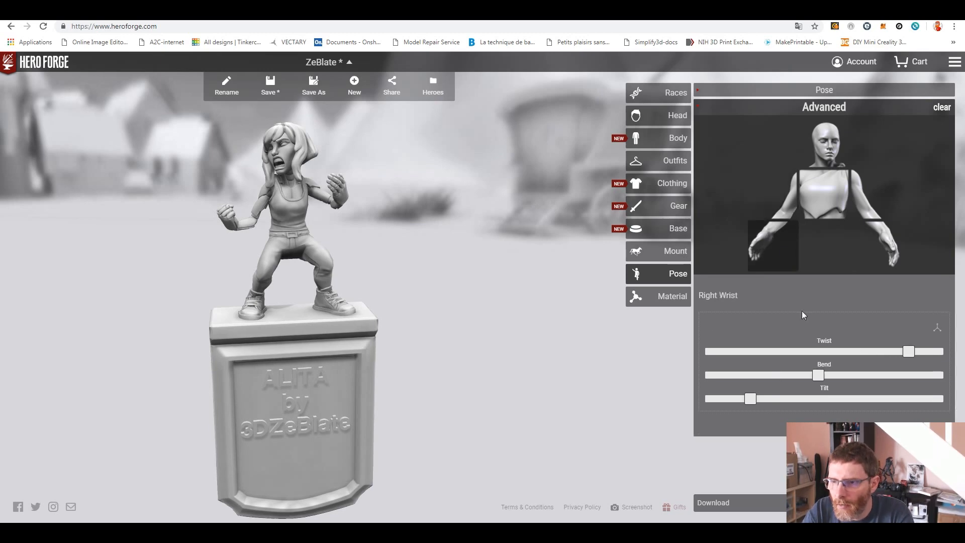
left_click_drag(750, 399, 772, 380)
left_click(784, 199)
left_click(771, 378)
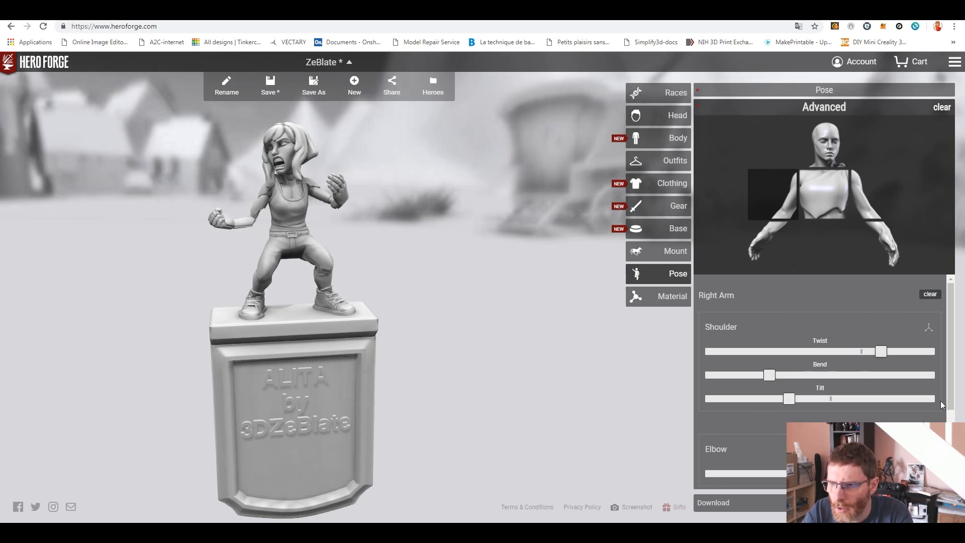
Raise the right elbow's twist and lower the right clavicle's bend, checking the arm against the reference still
scroll(931, 399, "down", 3)
left_click_drag(840, 354, 901, 360)
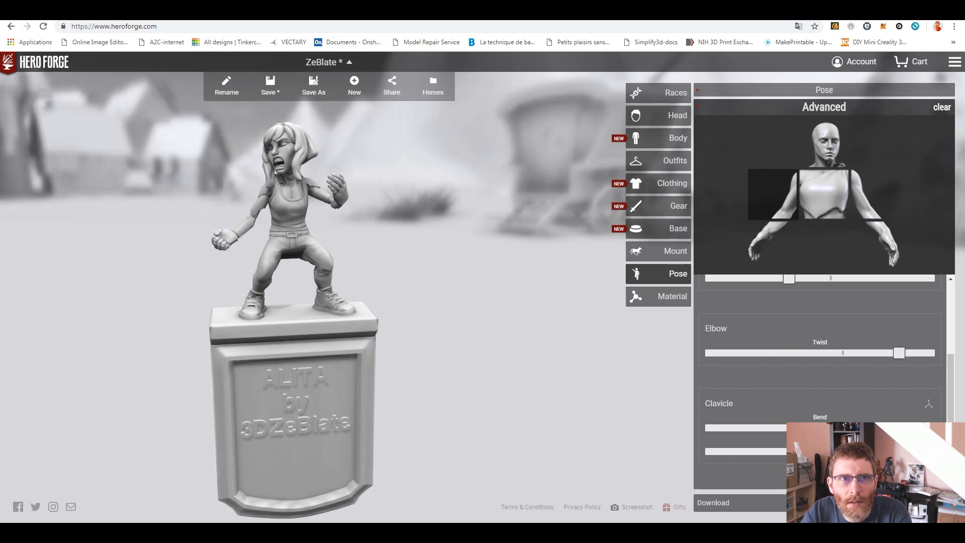
key("ctrl+Tab")
left_click(196, 12)
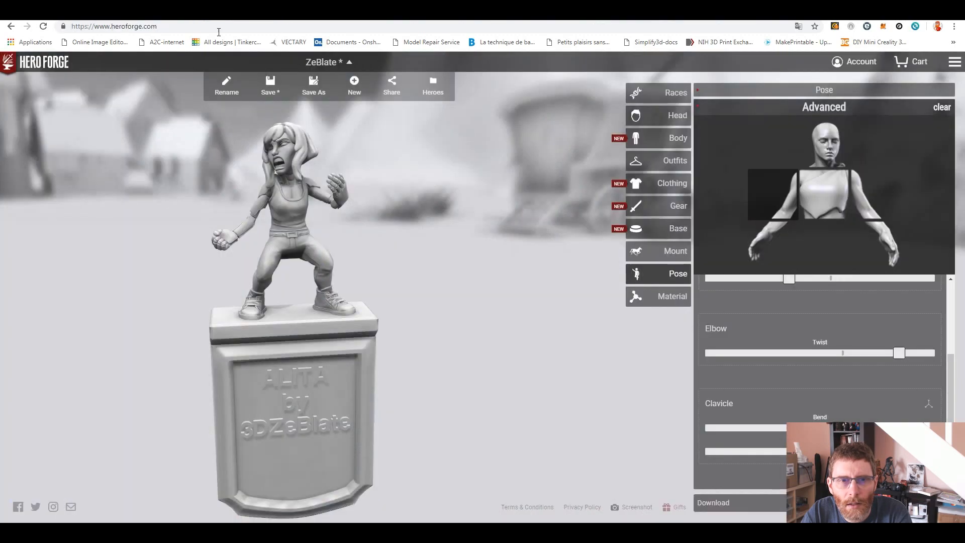
left_click(302, 13)
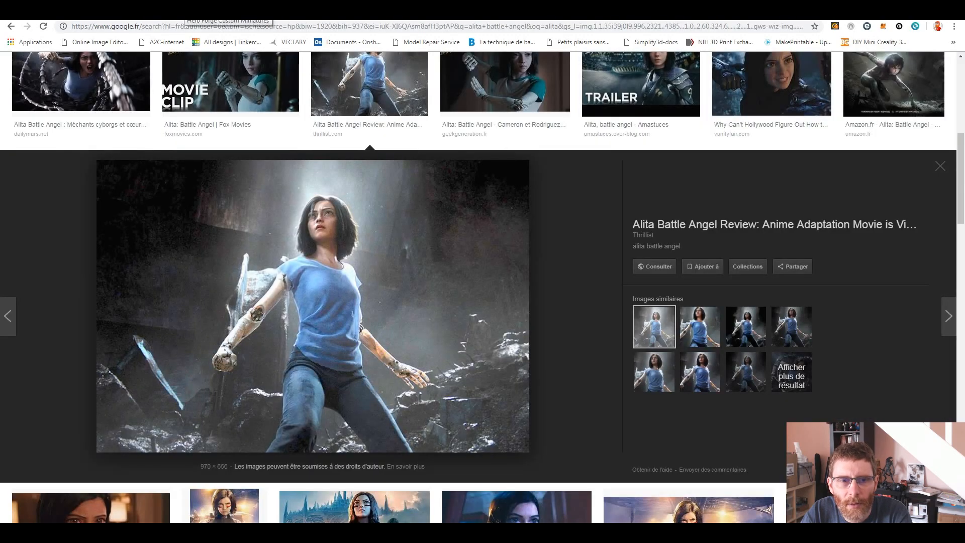
left_click(189, 12)
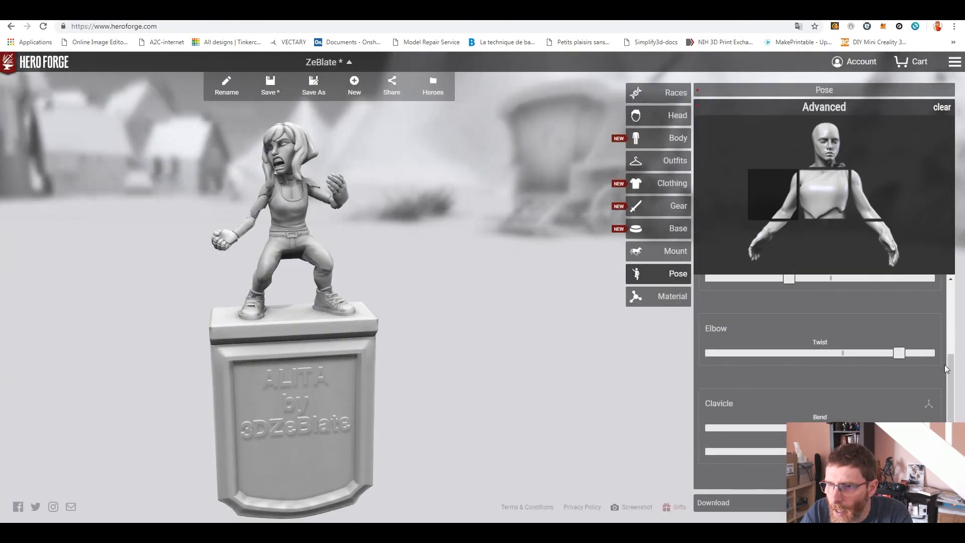
left_click_drag(825, 427, 766, 427)
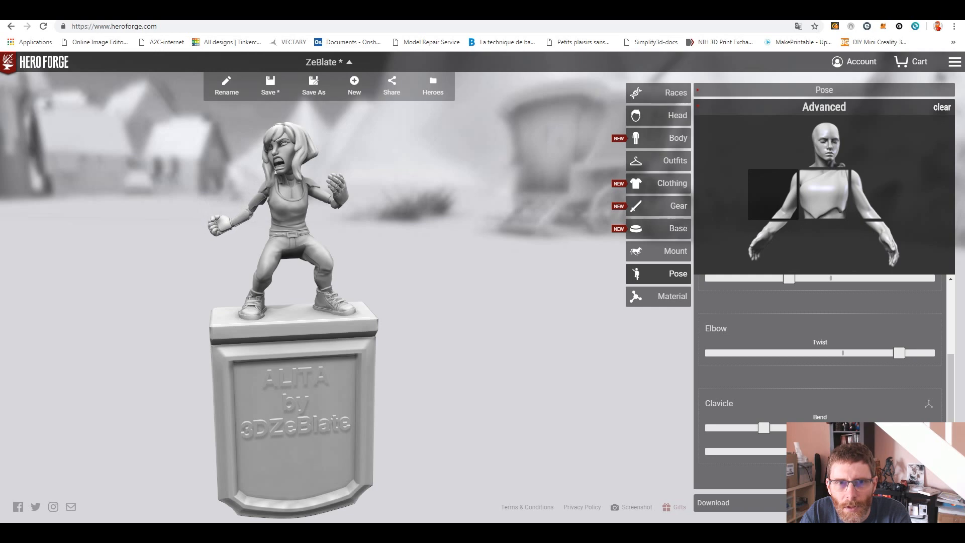
Slightly lower the twist and tilt of the torso's third joint
left_click(820, 196)
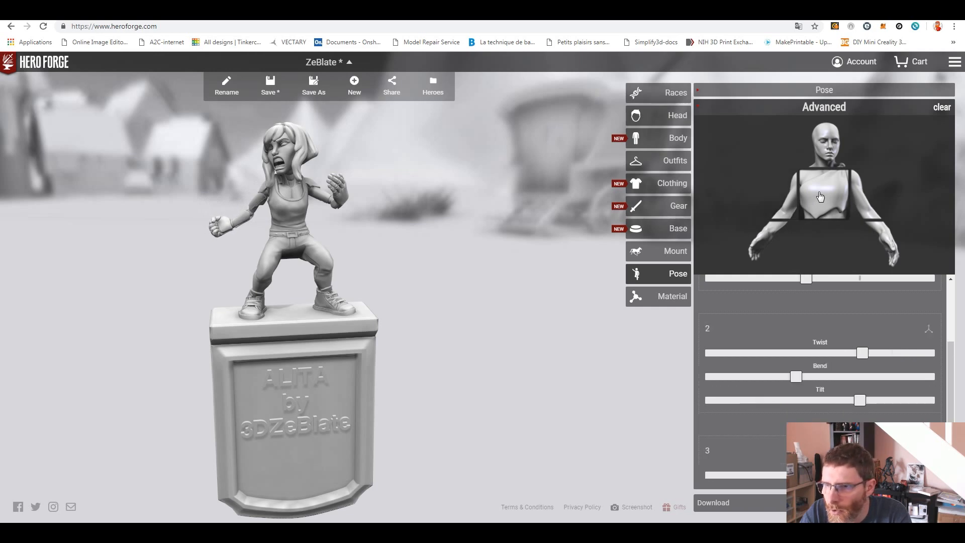
scroll(954, 375, "down", 2)
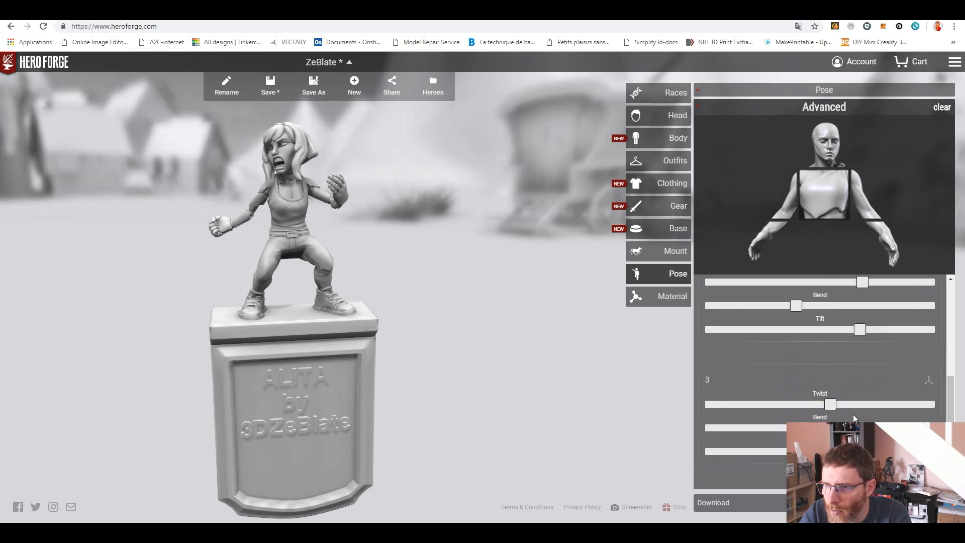
mouse_move(831, 405)
left_mouse_down()
mouse_move(848, 407)
mouse_move(826, 408)
left_mouse_up()
left_click_drag(821, 453, 798, 453)
Try a near-minimum tilt on the torso's second joint with different tilt values on the third joint
left_click_drag(860, 332, 708, 331)
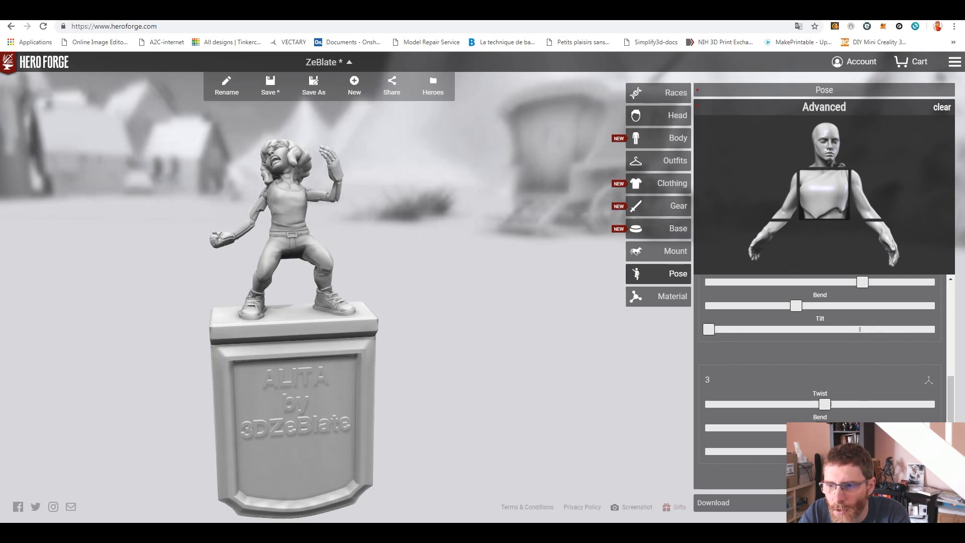
left_click_drag(804, 452, 845, 453)
left_click_drag(486, 317, 187, 302)
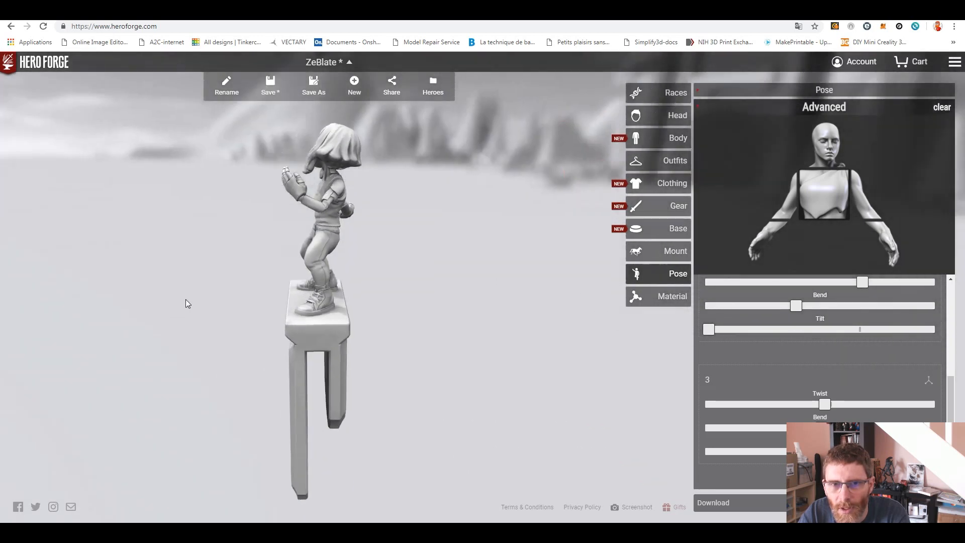
left_click_drag(850, 452, 809, 452)
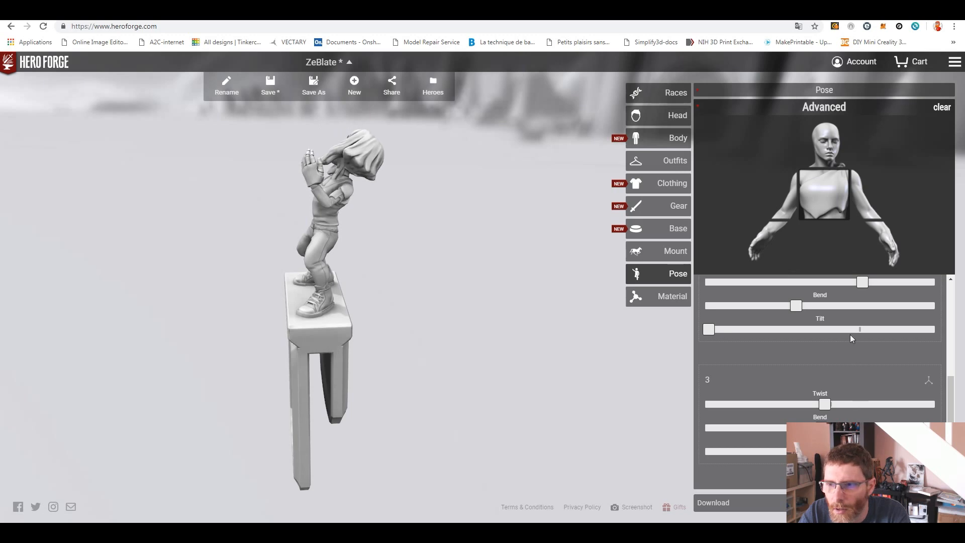
Return the second torso joint's tilt to its default mark and lower the third joint's tilt
left_click_drag(709, 330, 810, 330)
left_click_drag(833, 451, 783, 452)
left_click_drag(813, 333, 862, 334)
left_click_drag(454, 392, 484, 396)
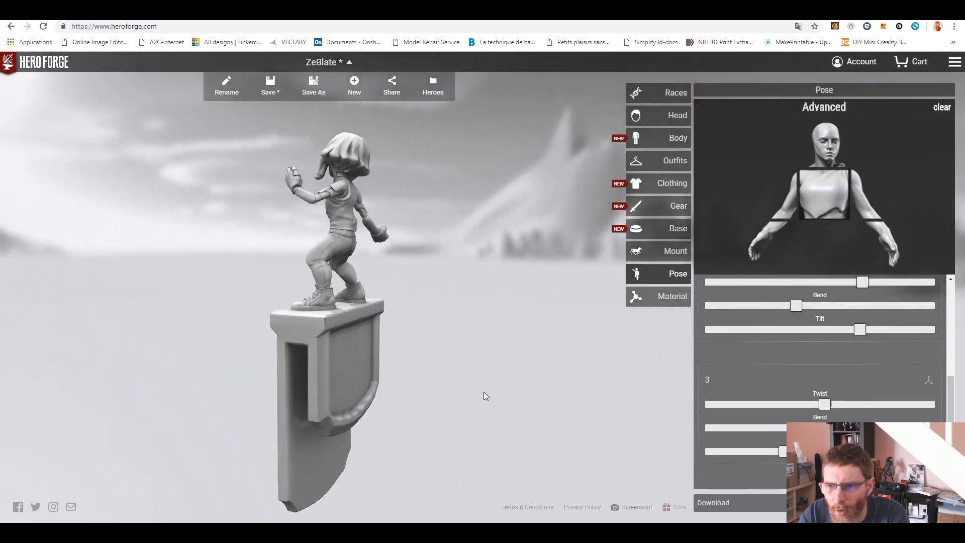
Set the second torso joint's bend slightly above and its tilt below the default marks, and raise the third joint's tilt
mouse_move(859, 335)
left_mouse_down()
mouse_move(835, 331)
mouse_move(847, 332)
left_mouse_up()
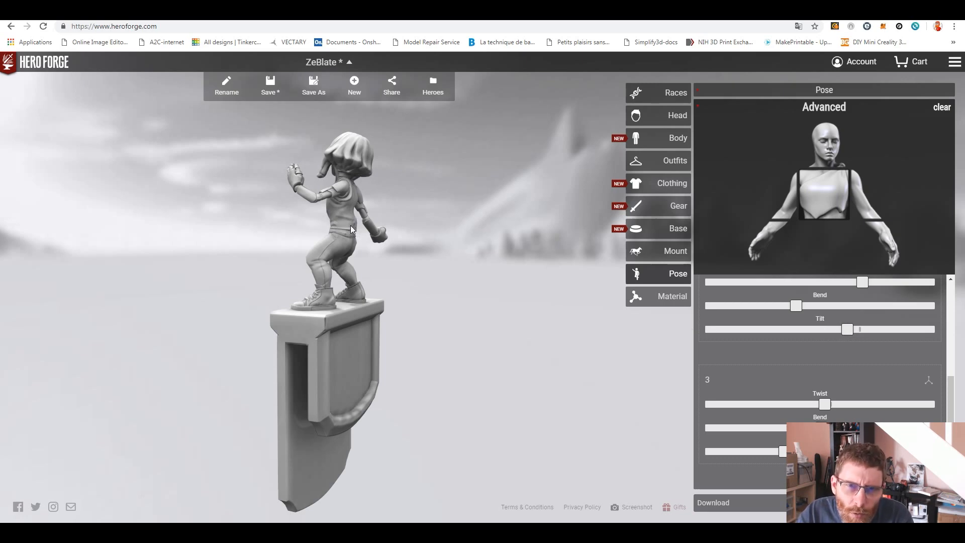
left_click_drag(843, 331, 891, 332)
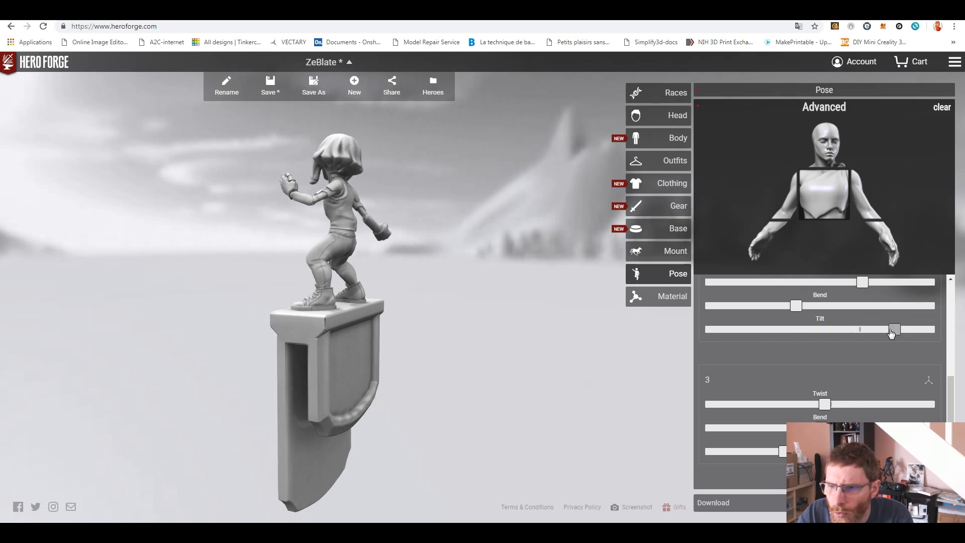
left_click_drag(782, 452, 834, 451)
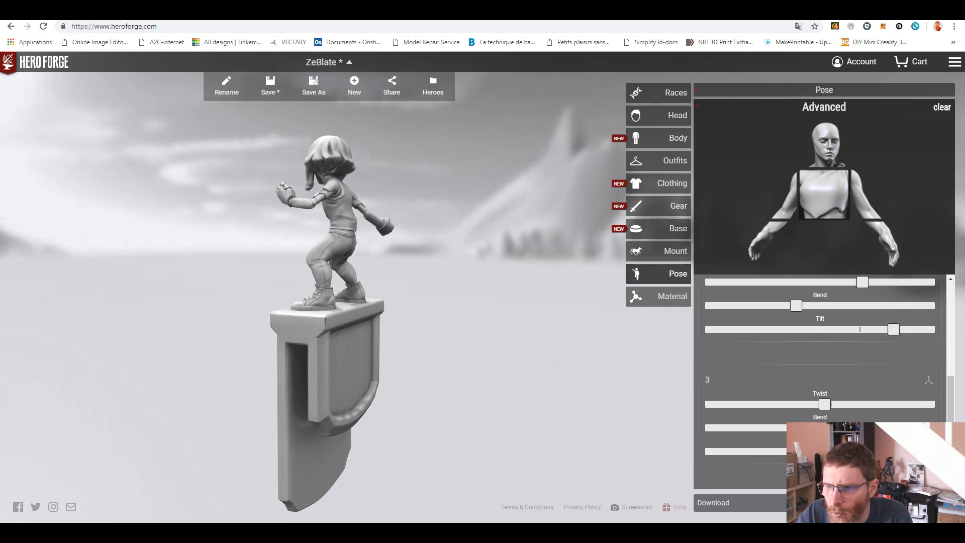
left_click_drag(887, 336, 848, 336)
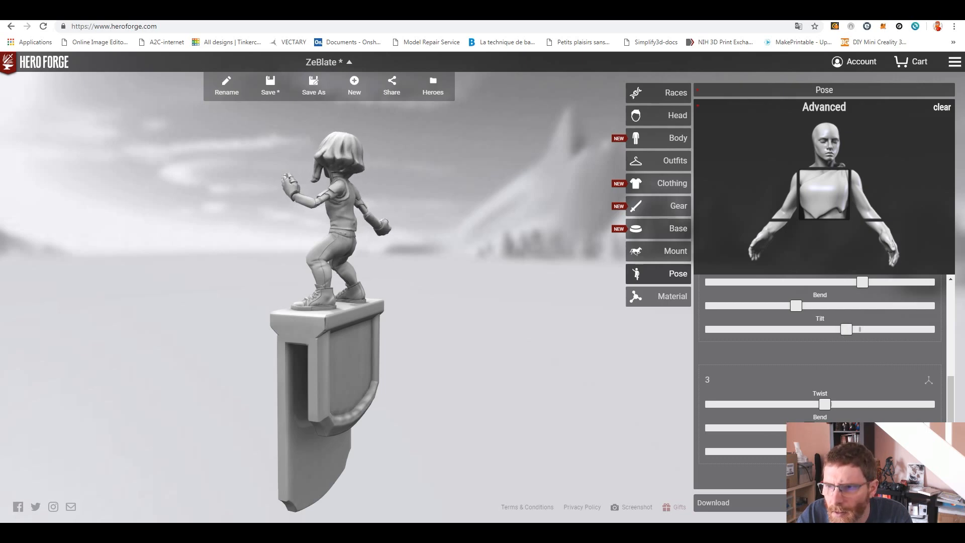
left_click_drag(797, 305, 802, 306)
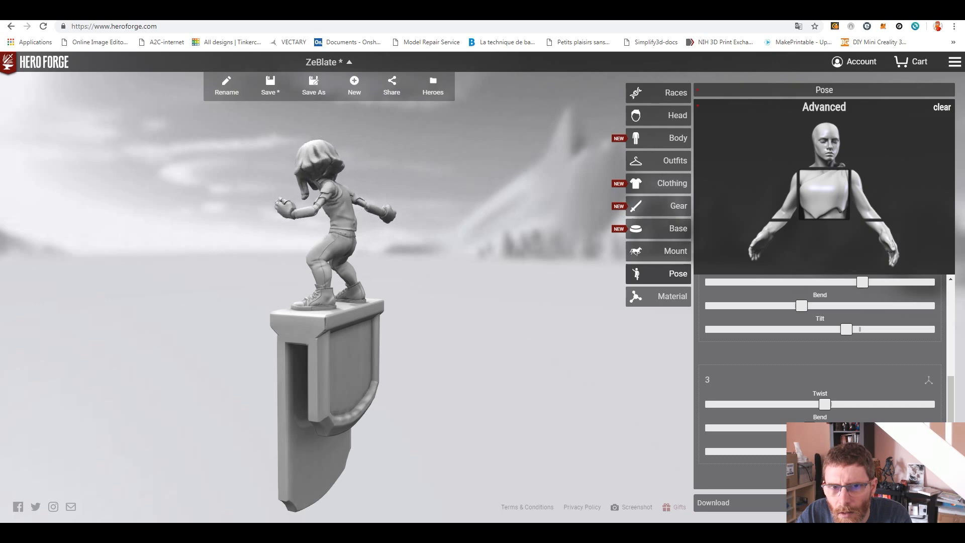
left_click_drag(846, 330, 796, 330)
left_click_drag(491, 376, 608, 360)
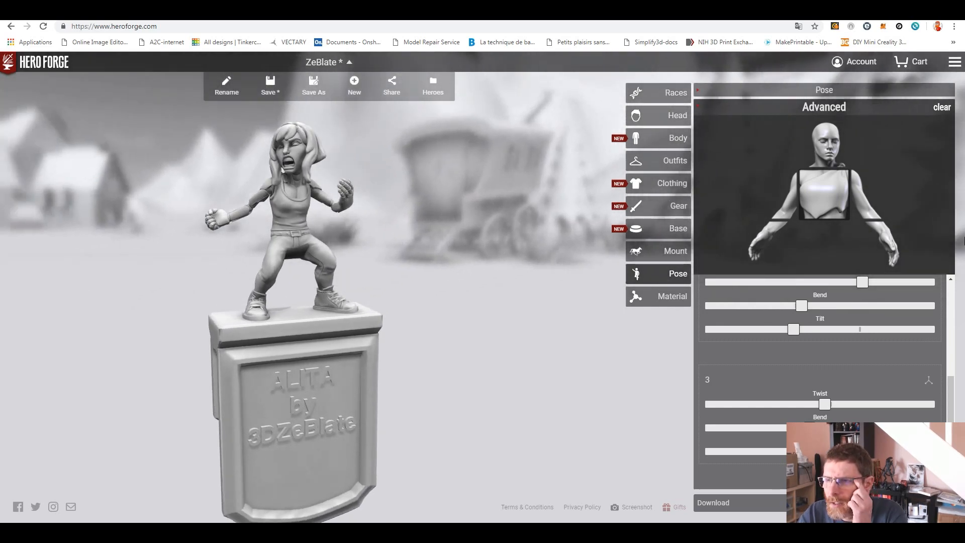
Set the left elbow's twist moderately above its default mark, using the film still as reference
left_click(862, 204)
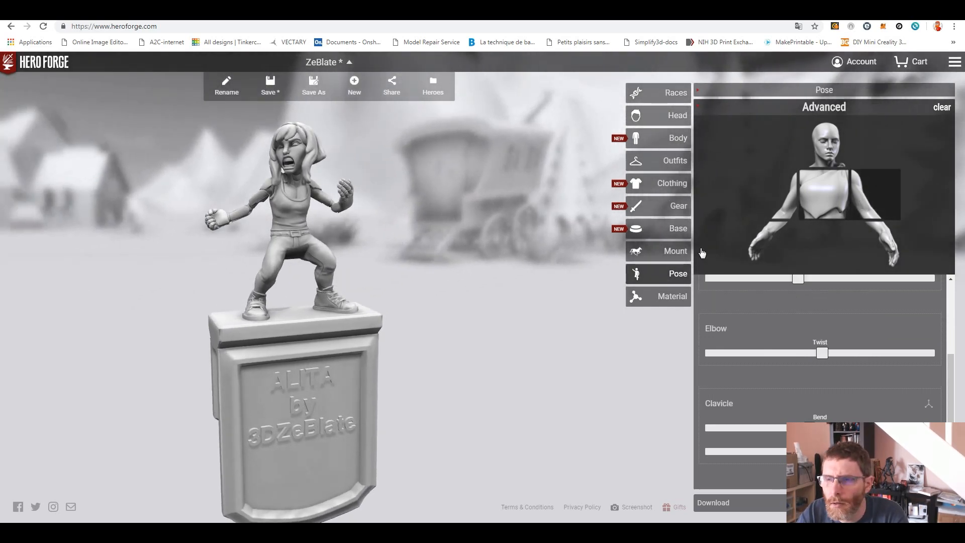
left_click_drag(814, 353, 898, 358)
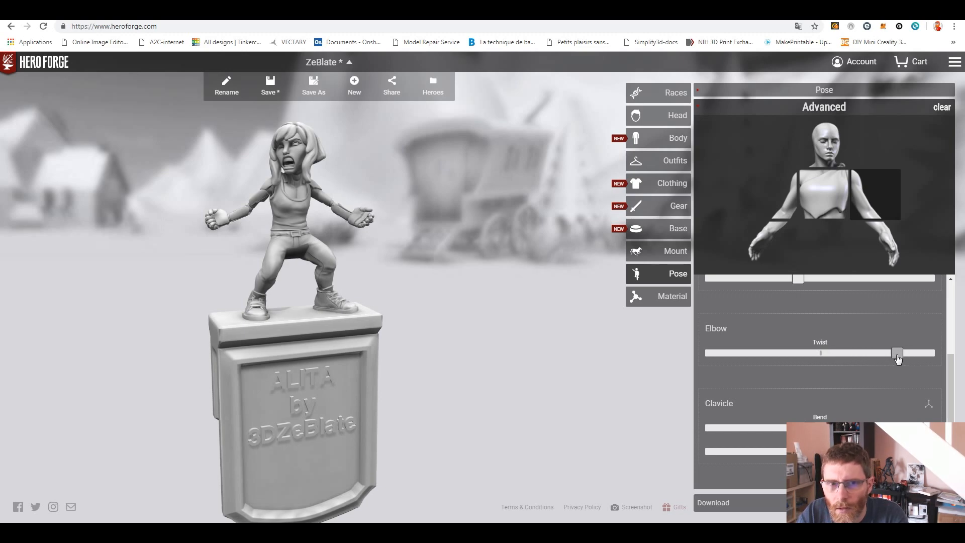
left_click(352, 12)
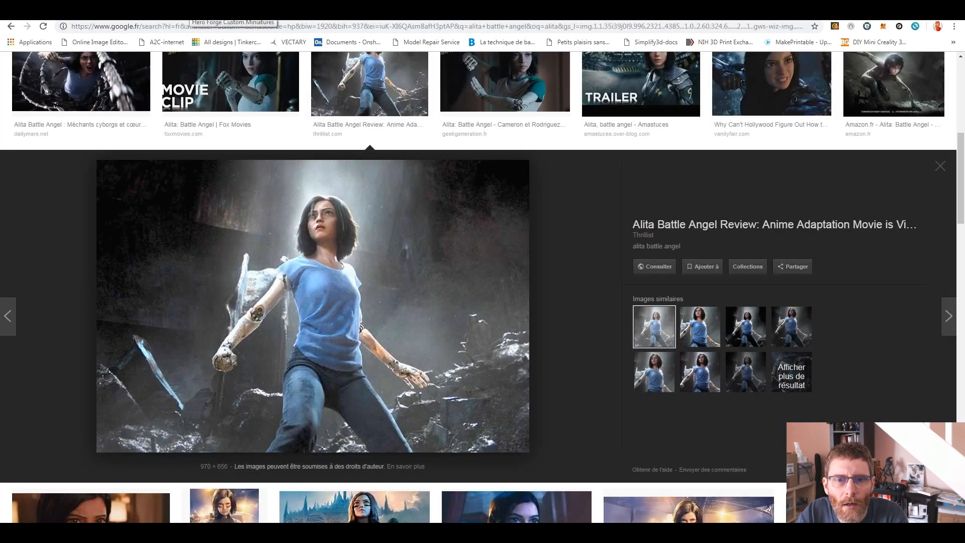
left_click(201, 13)
left_click_drag(898, 355, 876, 356)
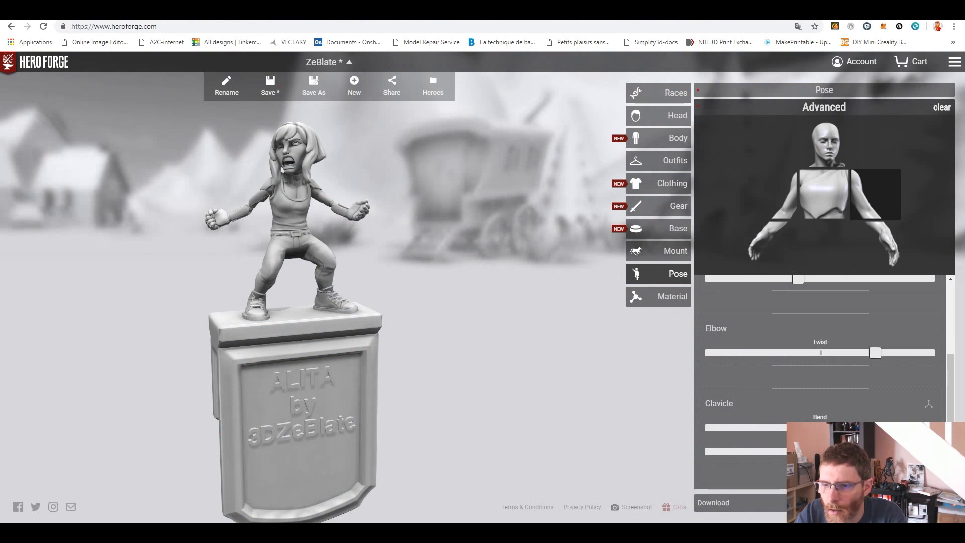
Lower the bend of the left arm's clavicle to bring the arm closer to the reference pose
scroll(955, 370, "up", 3)
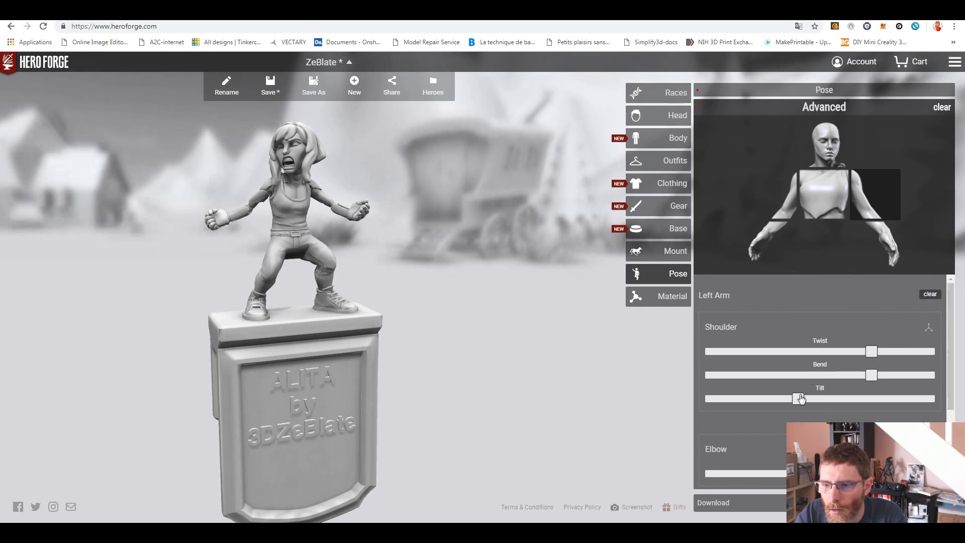
scroll(958, 326, "down", 3)
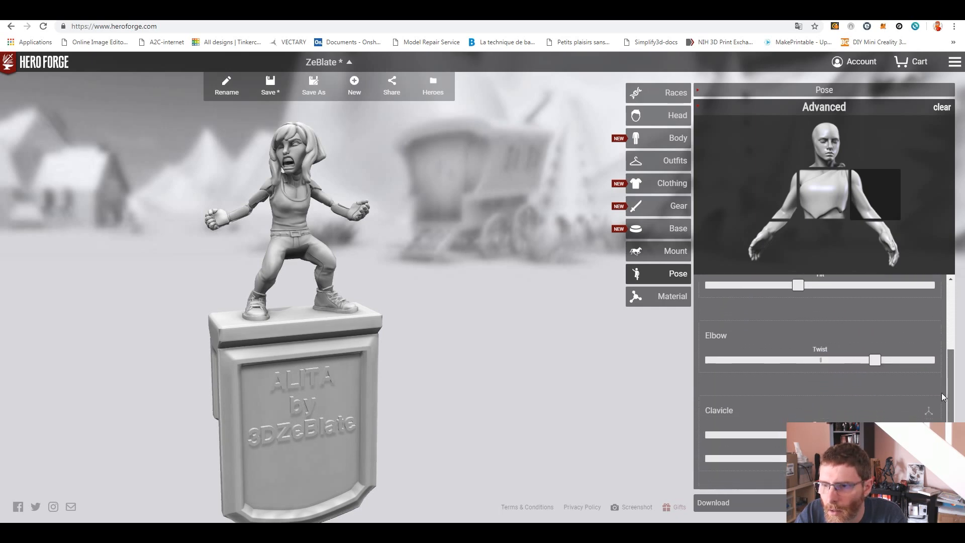
left_click(785, 209)
left_click(866, 248)
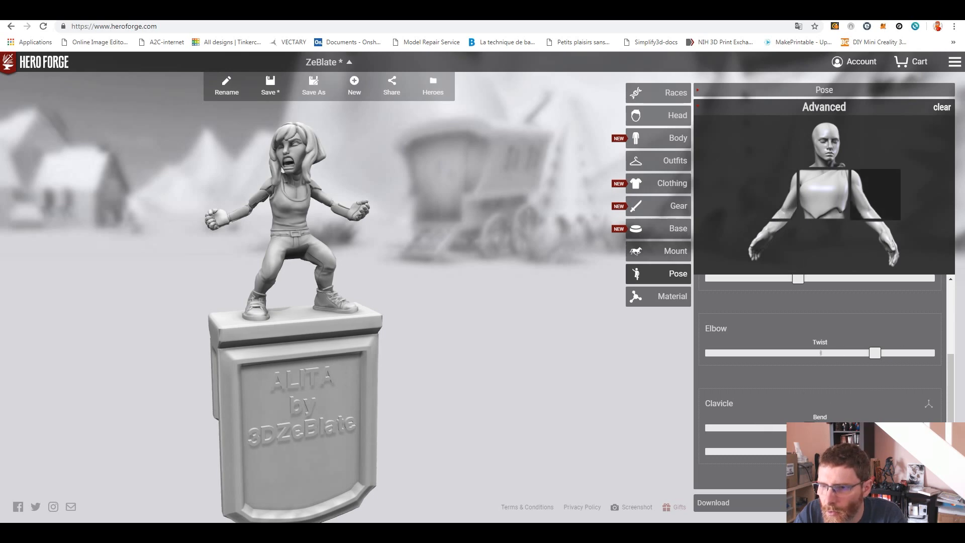
left_click_drag(796, 429, 760, 431)
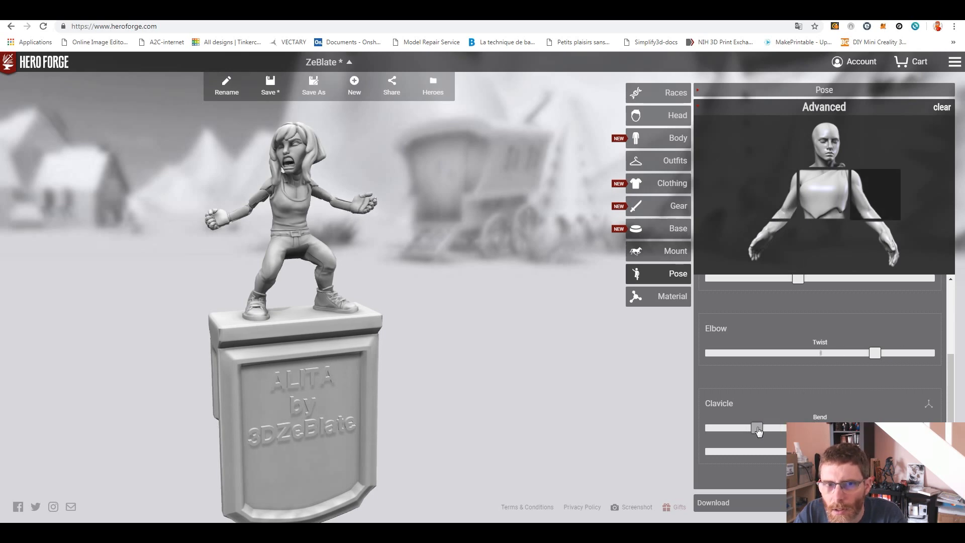
left_click(865, 207)
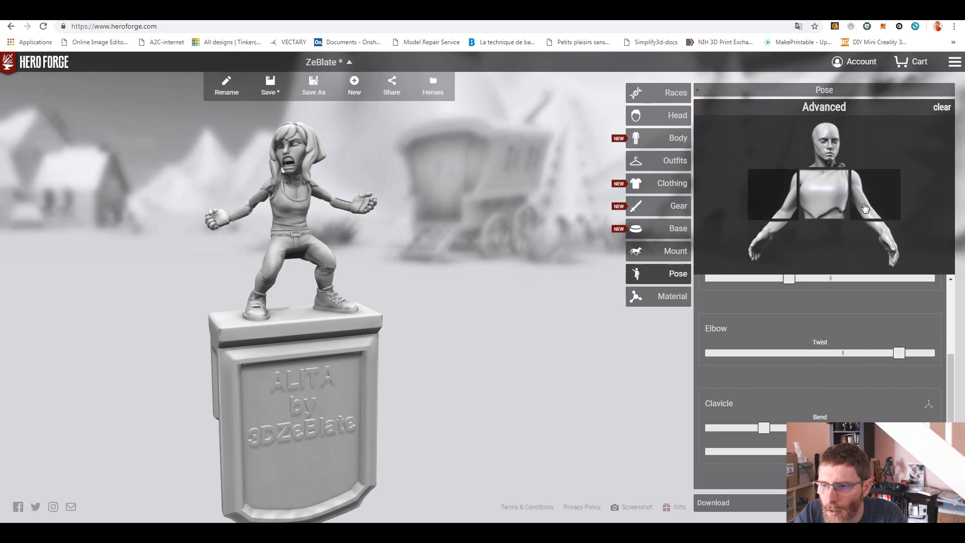
left_click(866, 207)
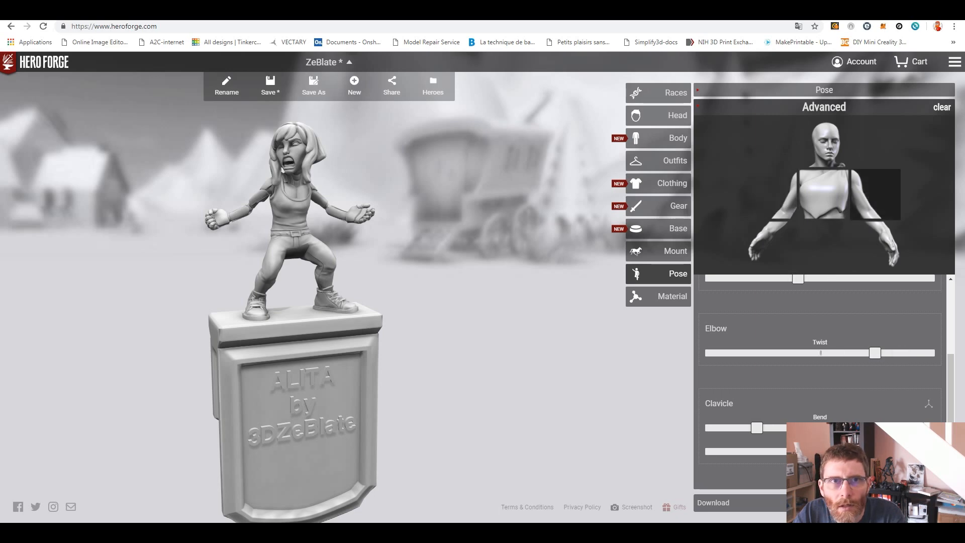
Set the left shoulder's tilt and bend slightly below their default marks and raise its twist a little
left_click(281, 13)
left_click(194, 15)
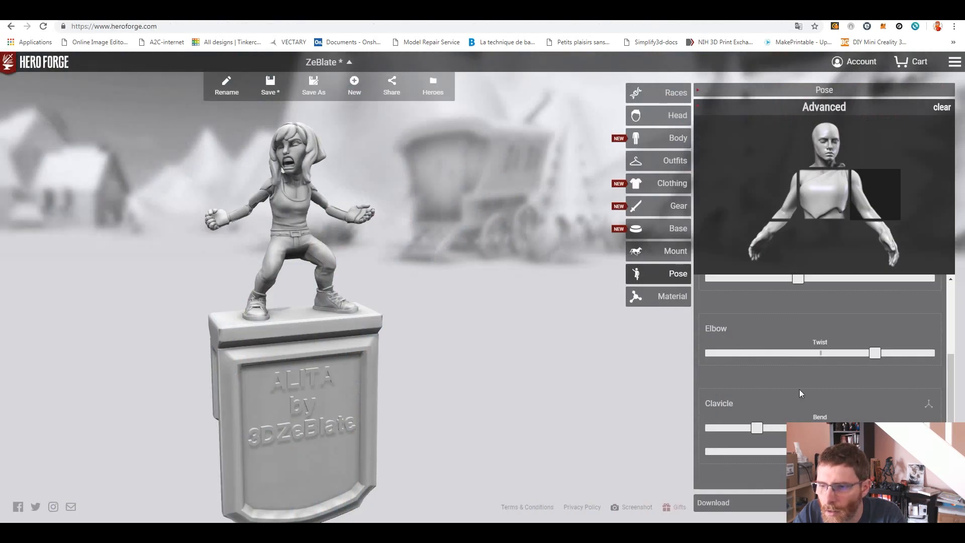
scroll(949, 385, "up", 3)
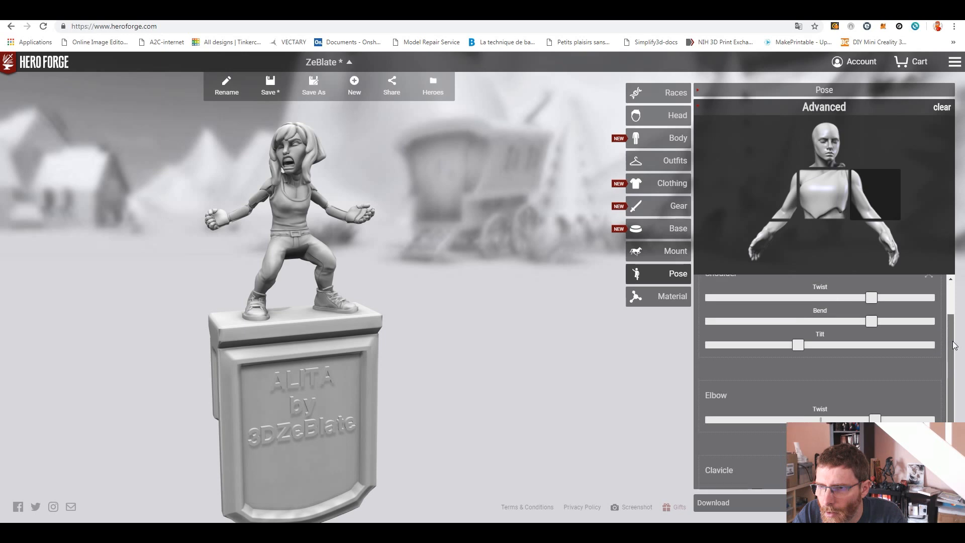
left_click_drag(799, 369, 778, 368)
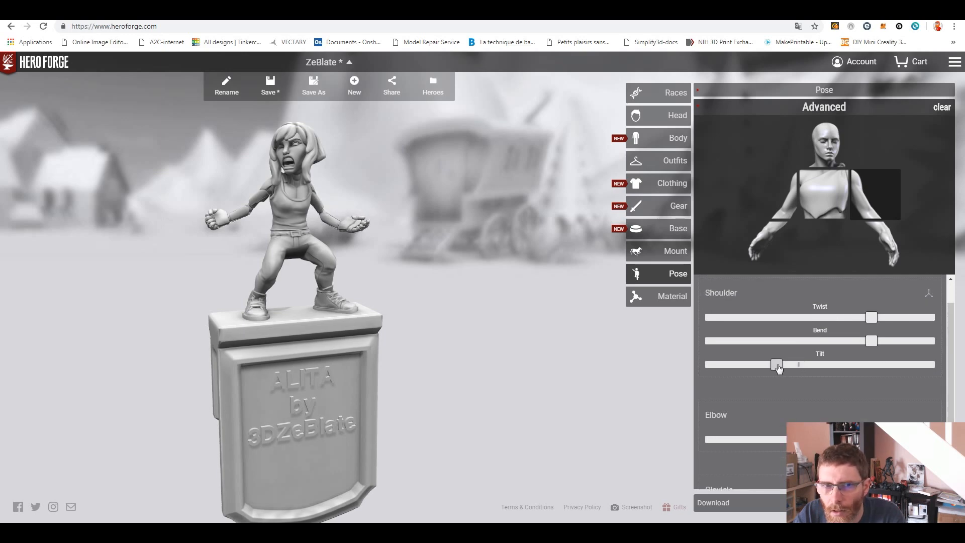
left_click_drag(872, 344, 875, 318)
Compare the figurine's left arm with the Alita film still from a slightly rotated viewpoint
left_click(183, 11)
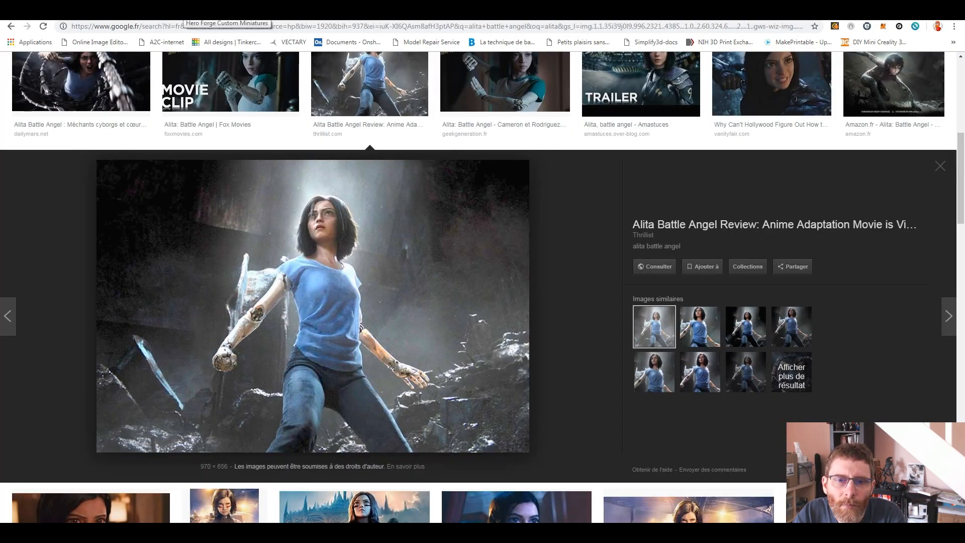
left_click(183, 11)
left_click_drag(456, 306, 477, 313)
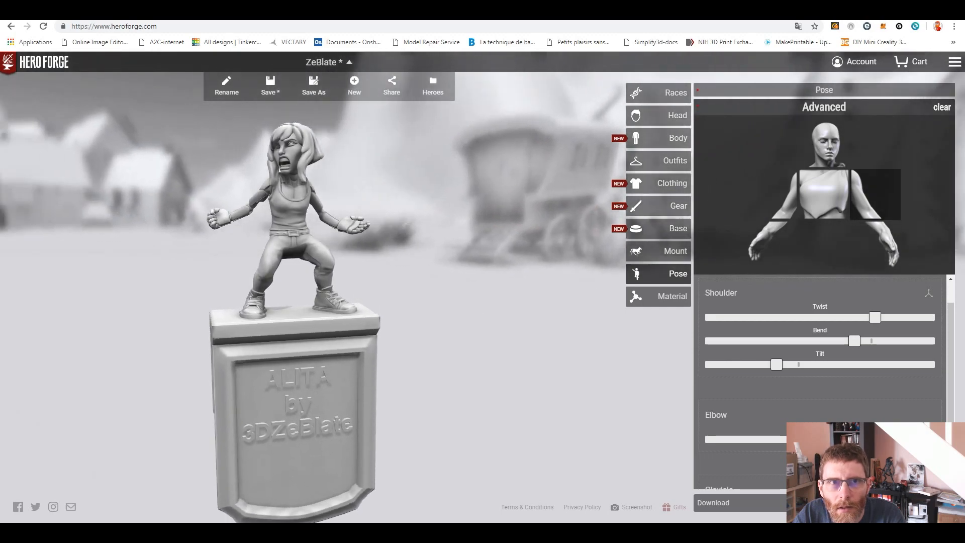
left_click(178, 12)
left_click(173, 11)
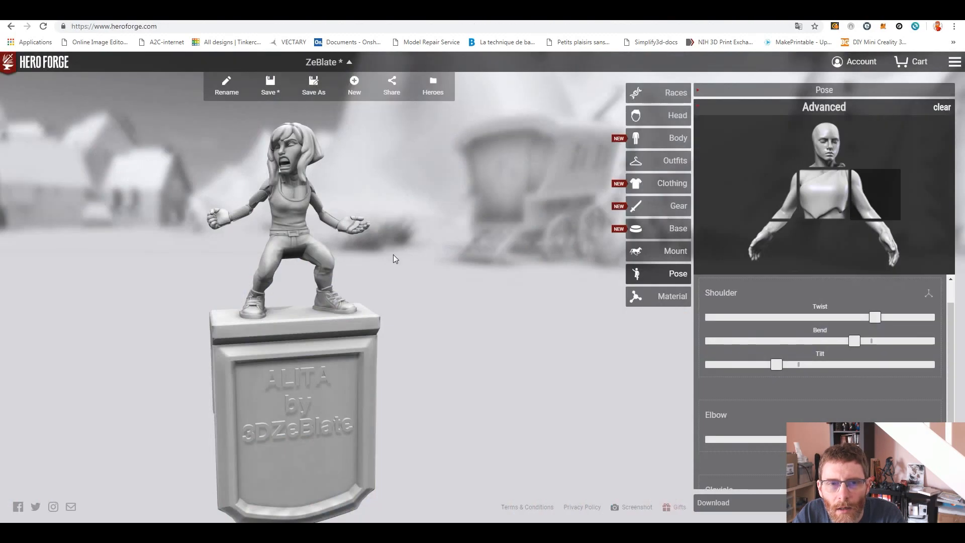
left_click(179, 12)
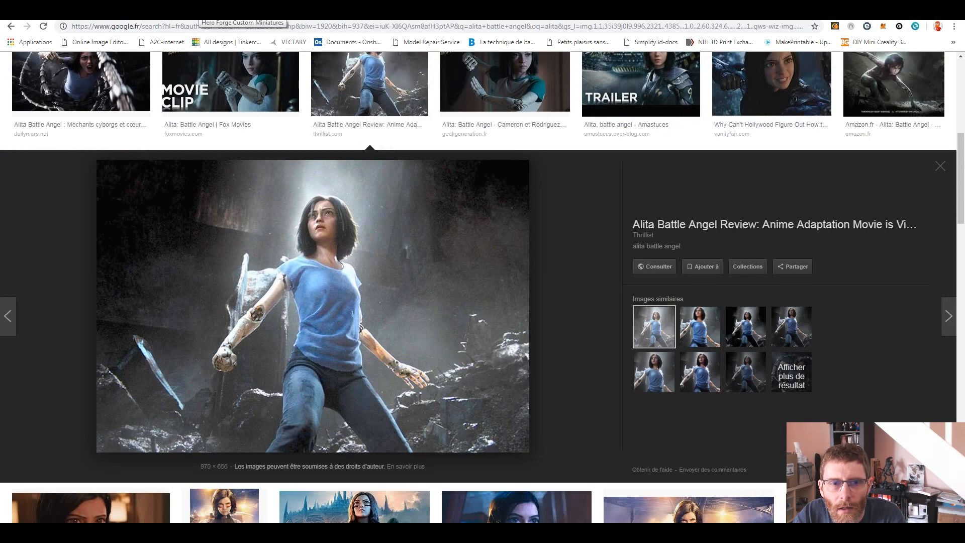
left_click(173, 11)
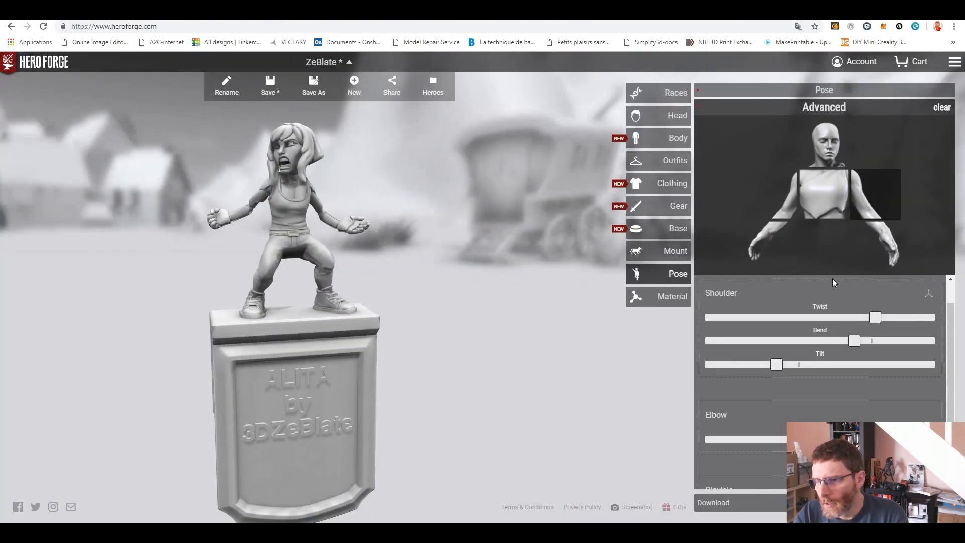
Set the right wrist's twist well below its default mark and its bend and tilt slightly above theirs
left_click(765, 239)
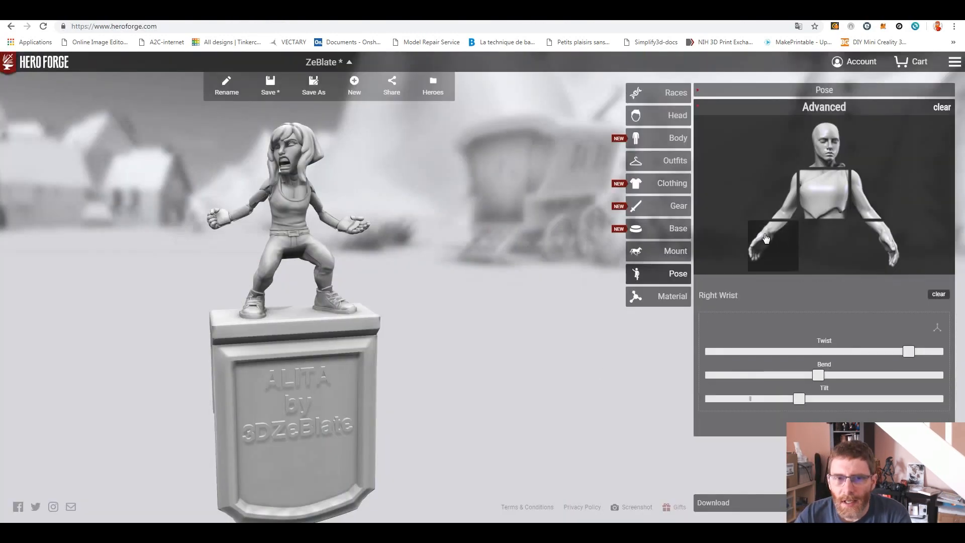
left_click_drag(907, 352, 814, 357)
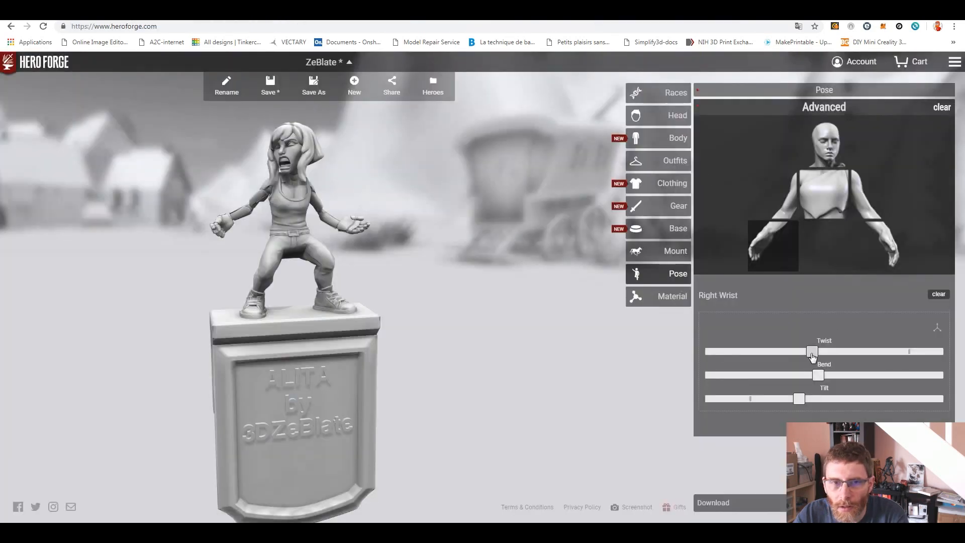
left_click_drag(812, 354, 756, 351)
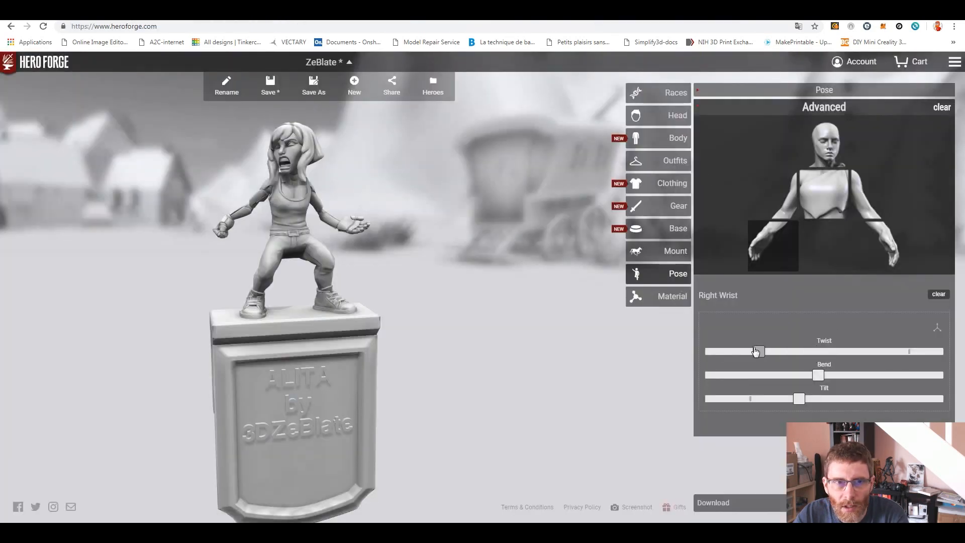
left_click_drag(819, 375, 749, 392)
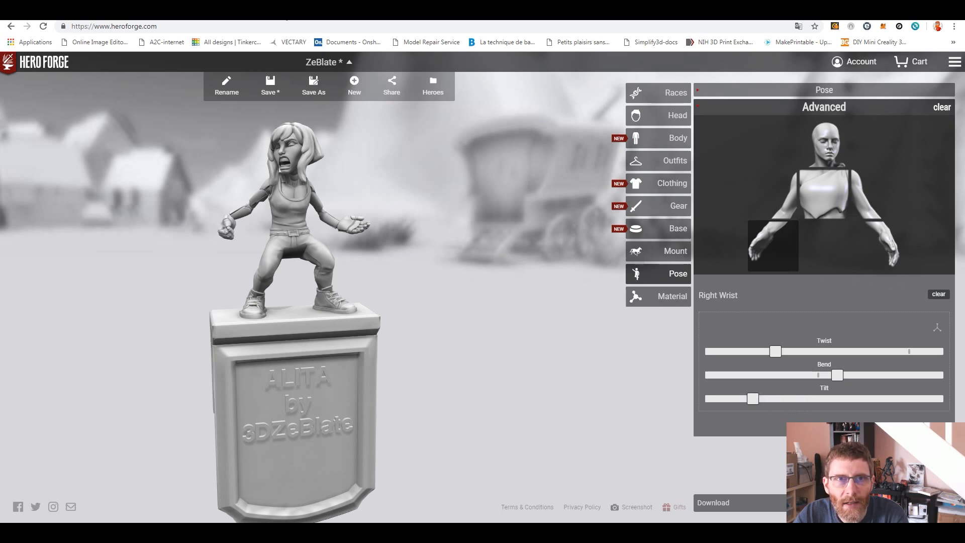
left_click(370, 14)
left_click(198, 12)
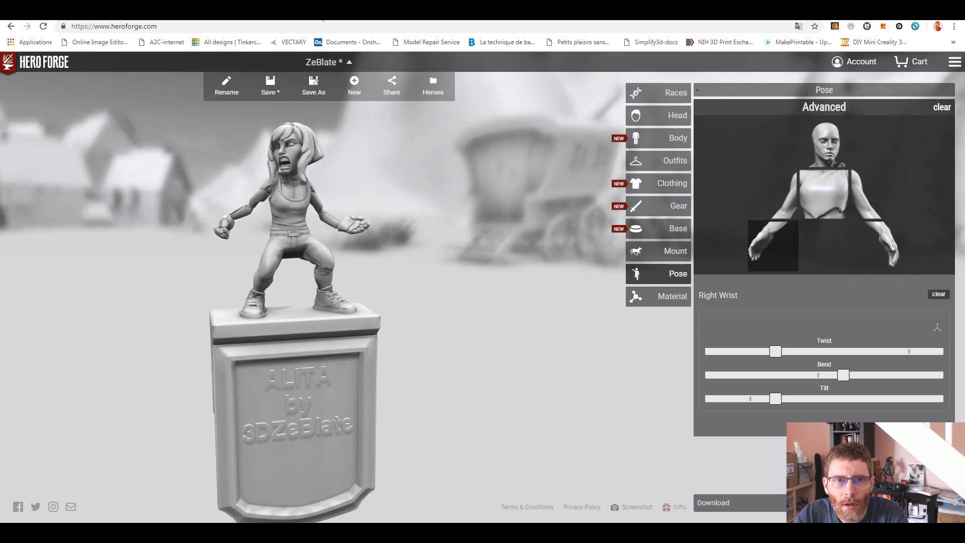
Raise the right shoulder's bend well above its default mark
left_click_drag(399, 291, 416, 329)
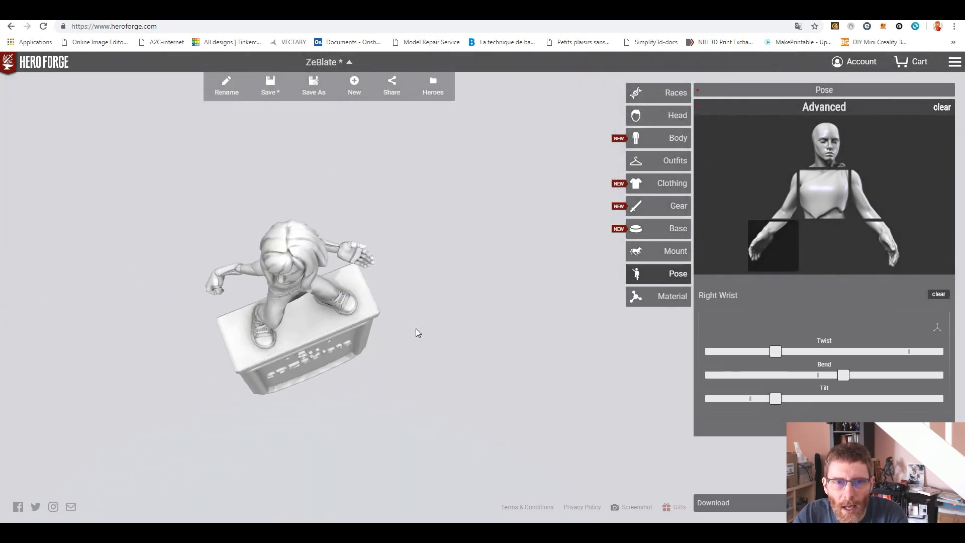
left_click(876, 216)
left_click_drag(773, 377, 831, 373)
left_click_drag(507, 279, 265, 54)
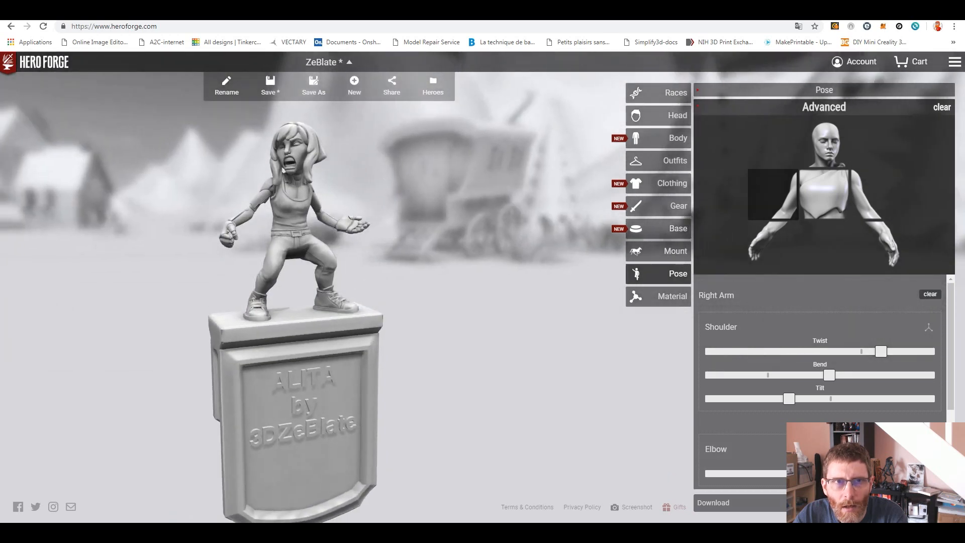
Compare both arms of the figurine with the Alita film still from several viewpoints
left_click(177, 12)
left_click(100, 11)
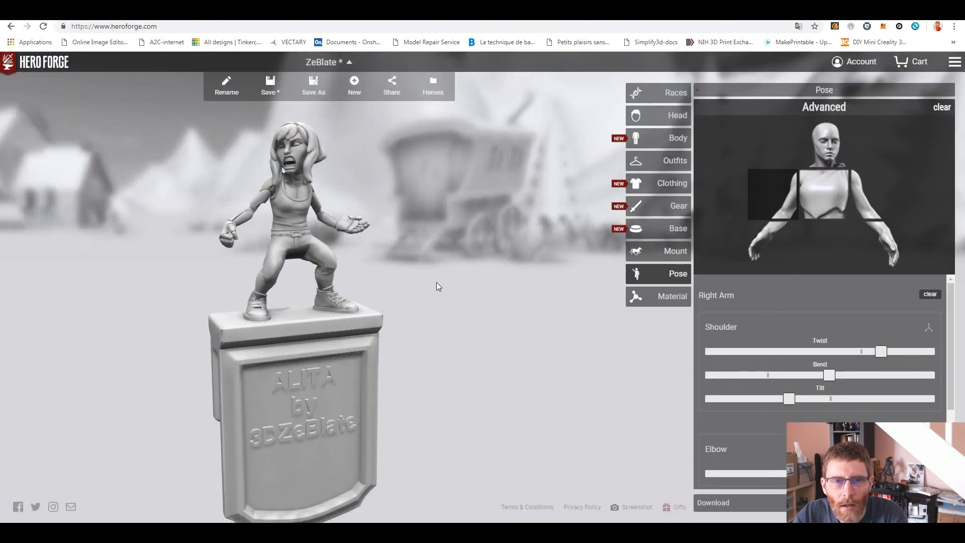
left_click_drag(484, 337, 414, 282)
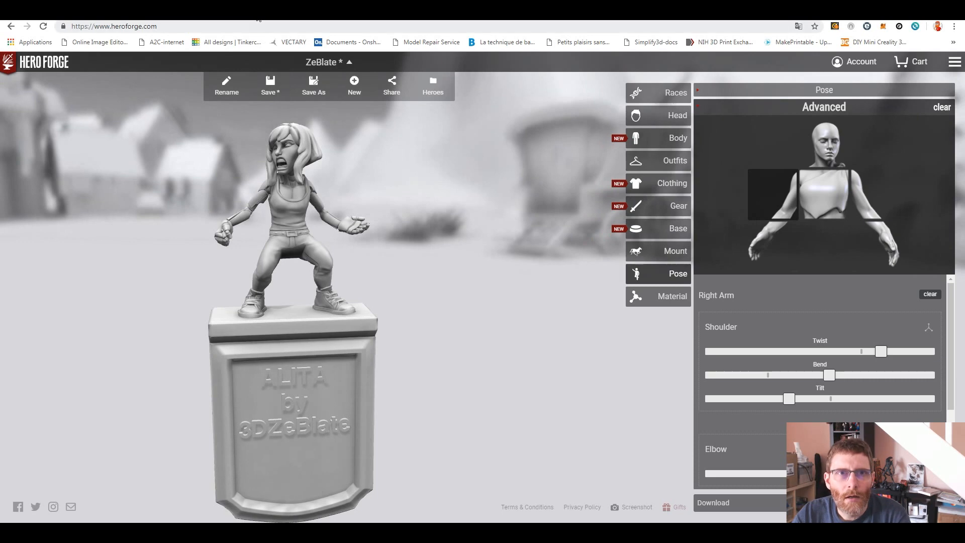
left_click(252, 12)
left_click(101, 11)
left_click_drag(482, 252, 541, 297)
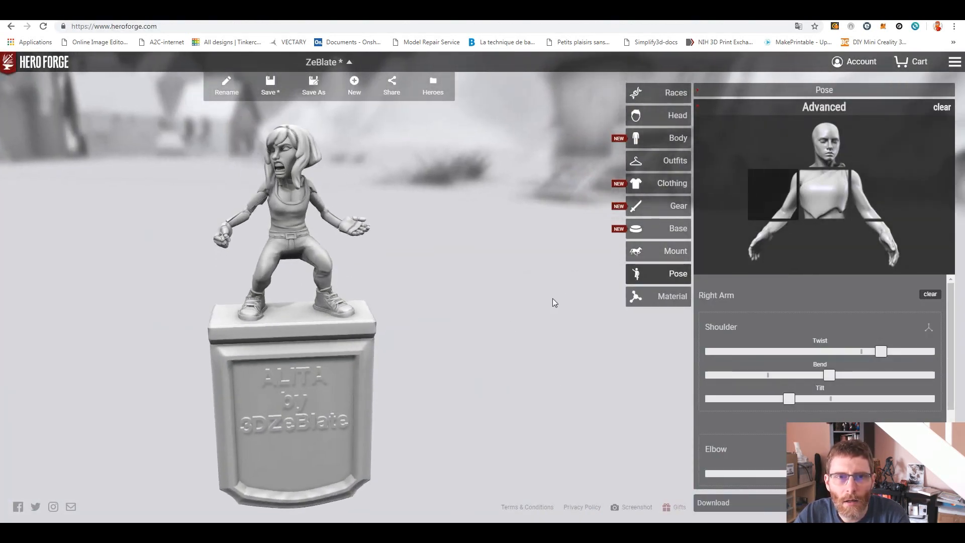
left_click(252, 11)
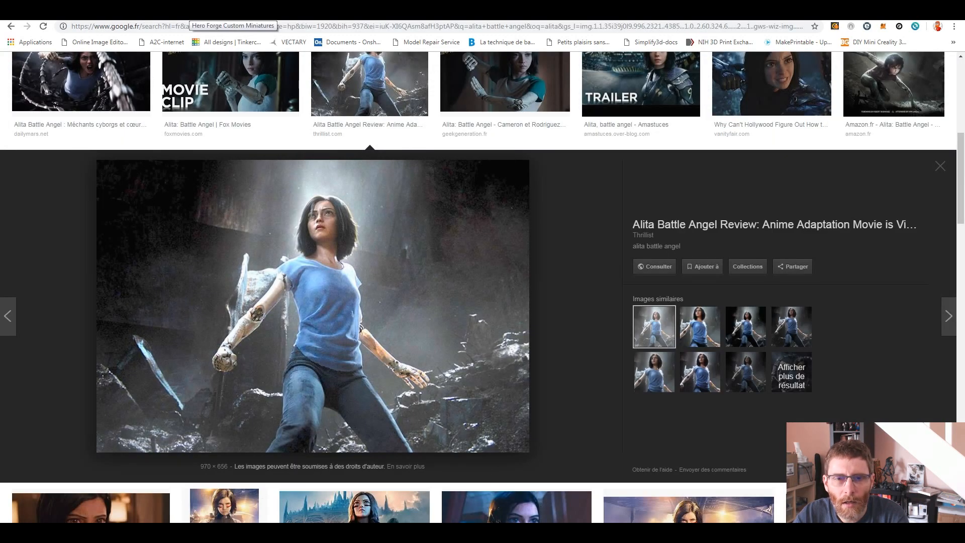
left_click(193, 11)
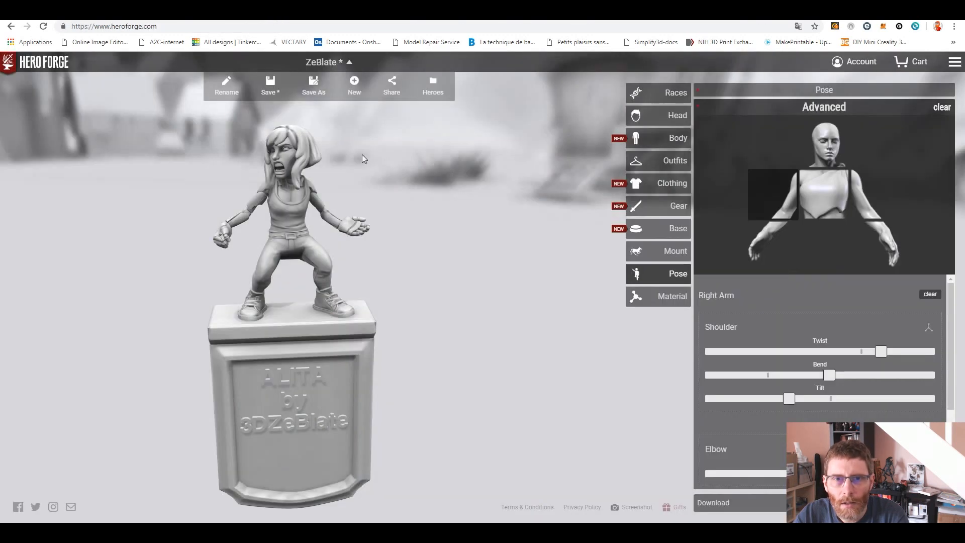
Set the left wrist's twist near mid-range, its bend slightly below and its tilt well above the default marks
left_click(360, 232)
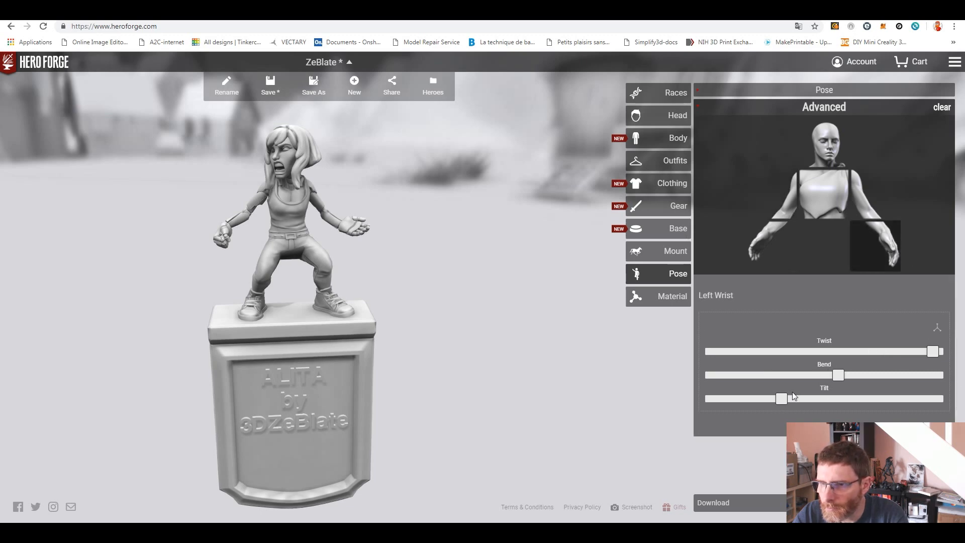
mouse_move(783, 404)
left_mouse_down()
mouse_move(727, 403)
mouse_move(788, 401)
left_mouse_up()
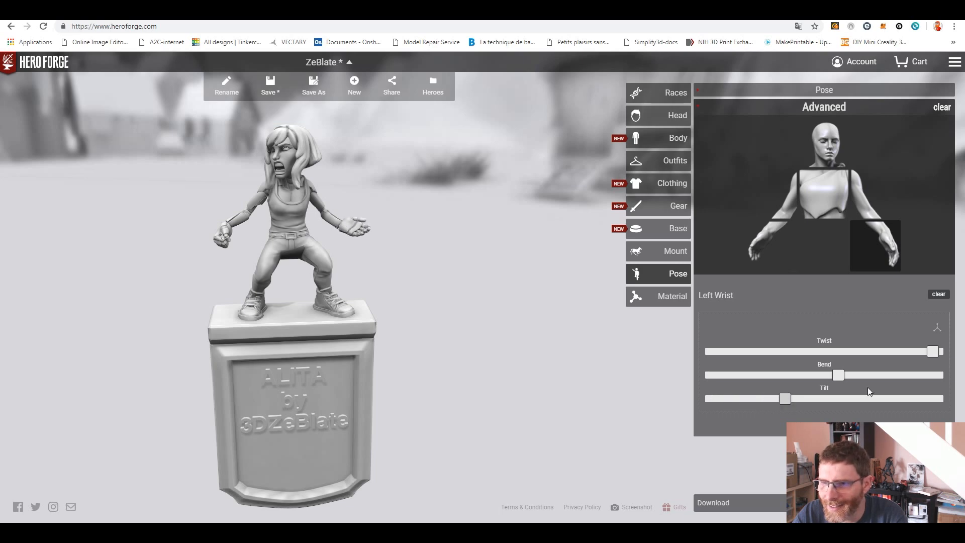
left_click_drag(839, 380, 821, 377)
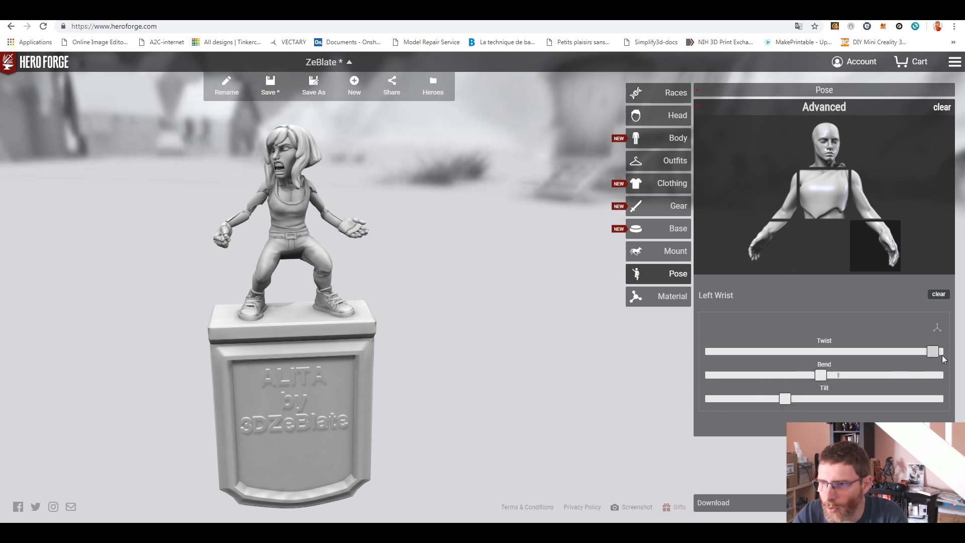
left_click_drag(933, 354, 820, 352)
key("ctrl+Tab")
key("ctrl+shift+Tab")
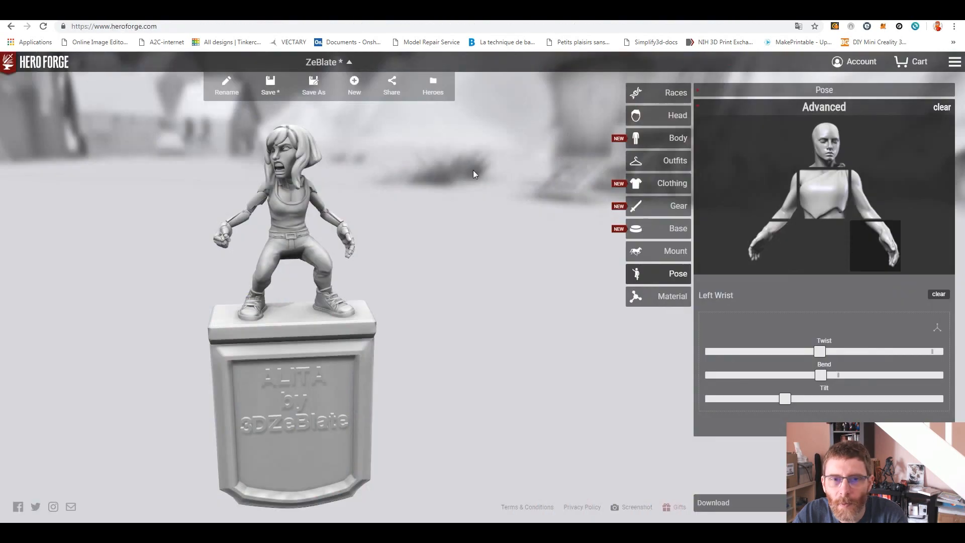
left_click_drag(825, 378, 850, 398)
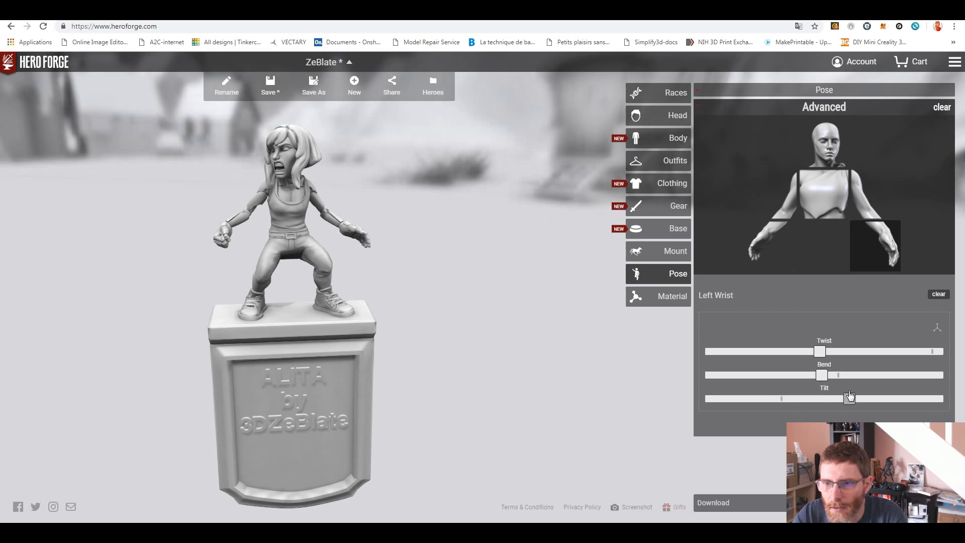
Lower the left wrist's twist slightly further and compare the figurine with the Alita film still
left_click_drag(818, 356, 810, 353)
left_click(245, 18)
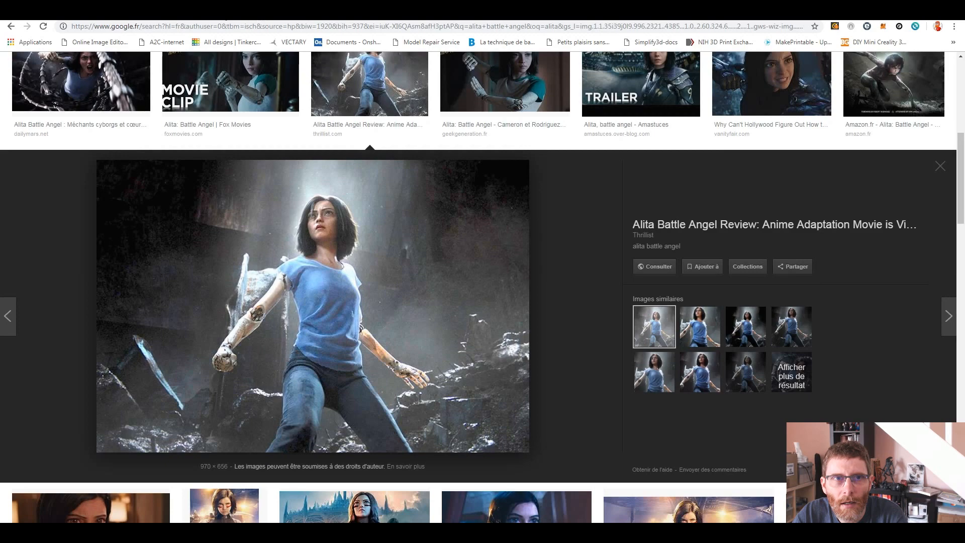
left_click(194, 12)
mouse_move(478, 334)
left_mouse_down()
mouse_move(308, 327)
mouse_move(191, 309)
mouse_move(479, 321)
left_mouse_up()
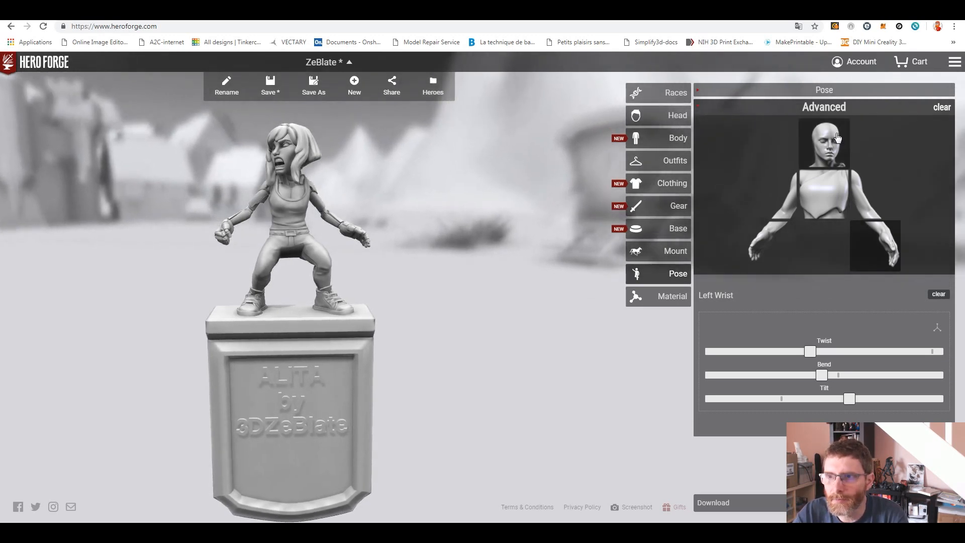
Set the first head joint's bend slightly below its default mark and keep its twist and tilt near theirs, checking against the film still
left_click(825, 145)
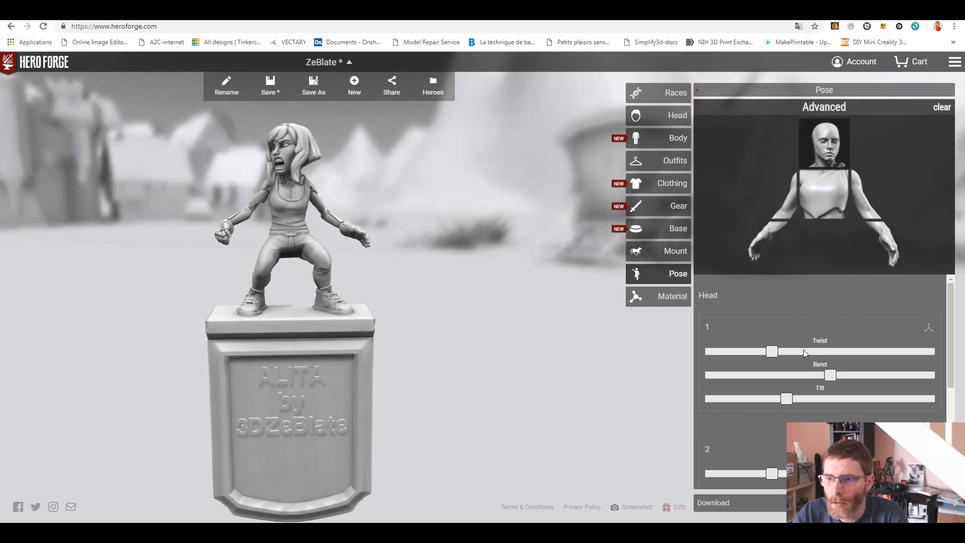
left_click_drag(773, 352, 782, 352)
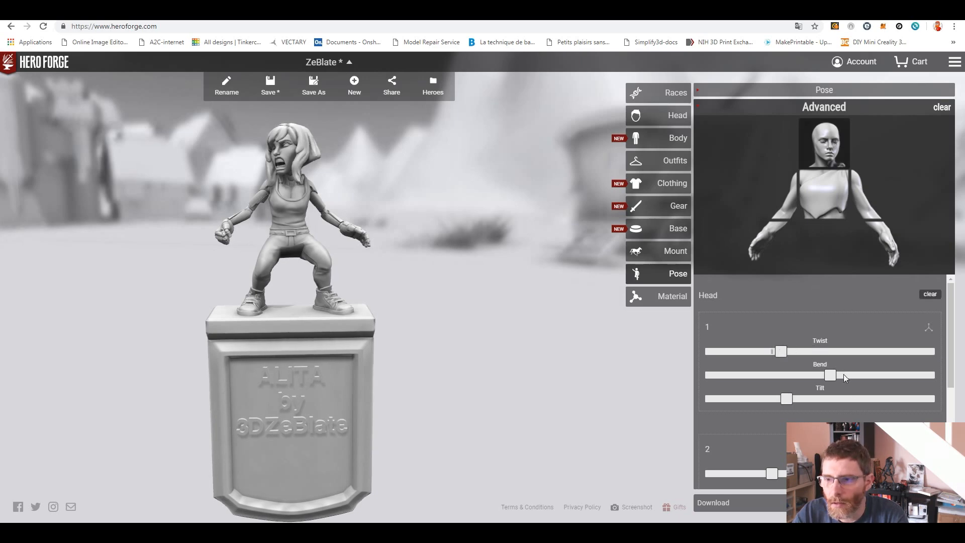
left_click_drag(788, 400, 918, 351)
mouse_move(811, 375)
left_mouse_down()
mouse_move(825, 375)
mouse_move(799, 375)
left_mouse_up()
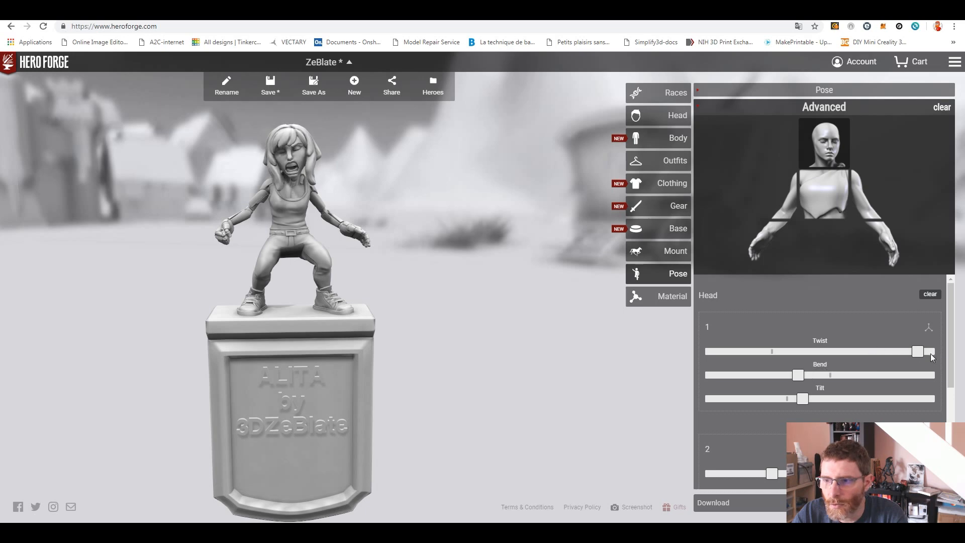
left_click_drag(918, 352, 796, 399)
left_click_drag(800, 355, 777, 358)
left_click_drag(403, 343, 435, 339)
left_click(258, 11)
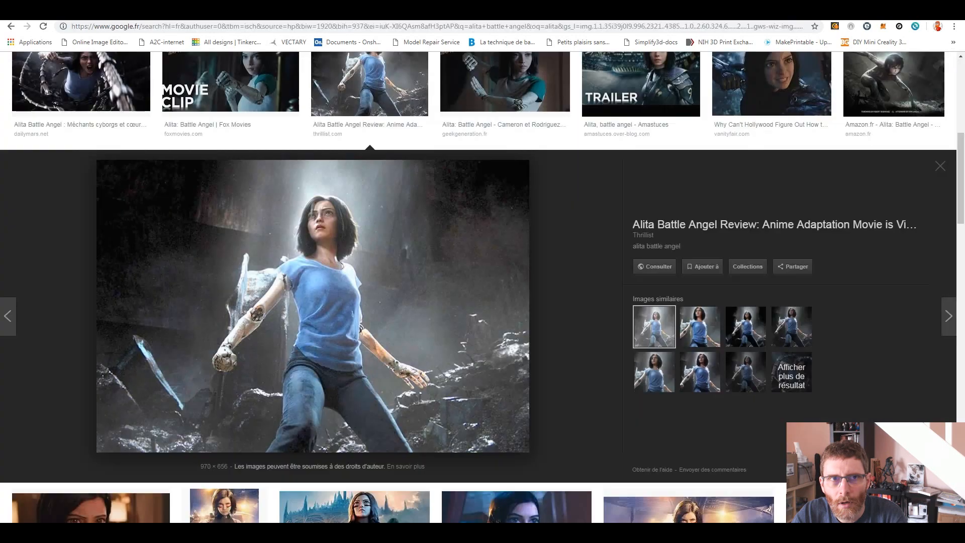
left_click(181, 11)
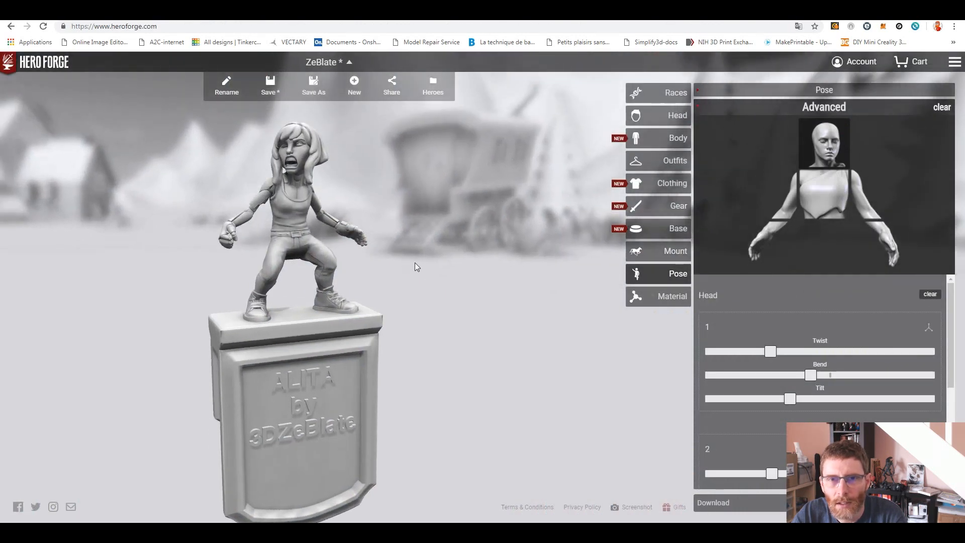
Set the third head joint's twist slightly above and its tilt slightly below the default marks
scroll(783, 402, "down", 4)
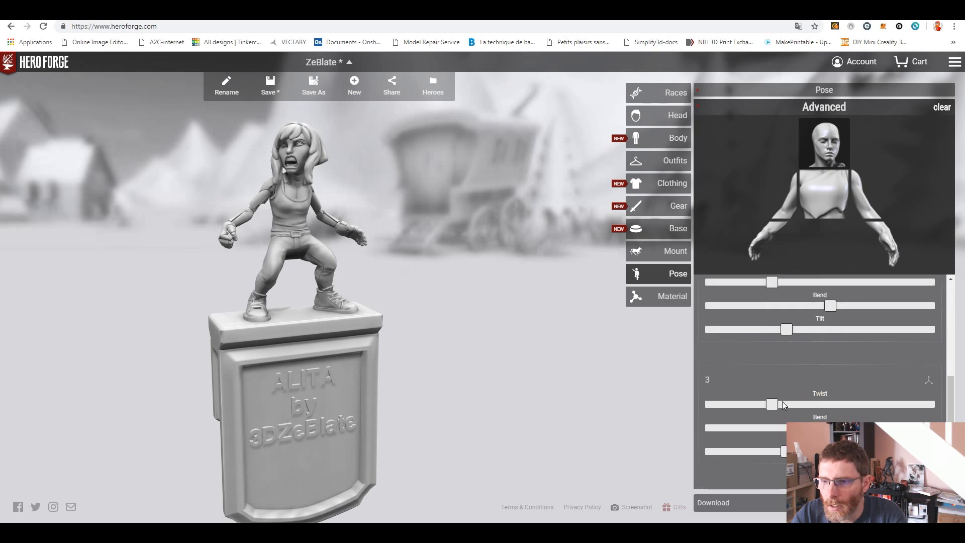
left_click_drag(772, 404, 788, 407)
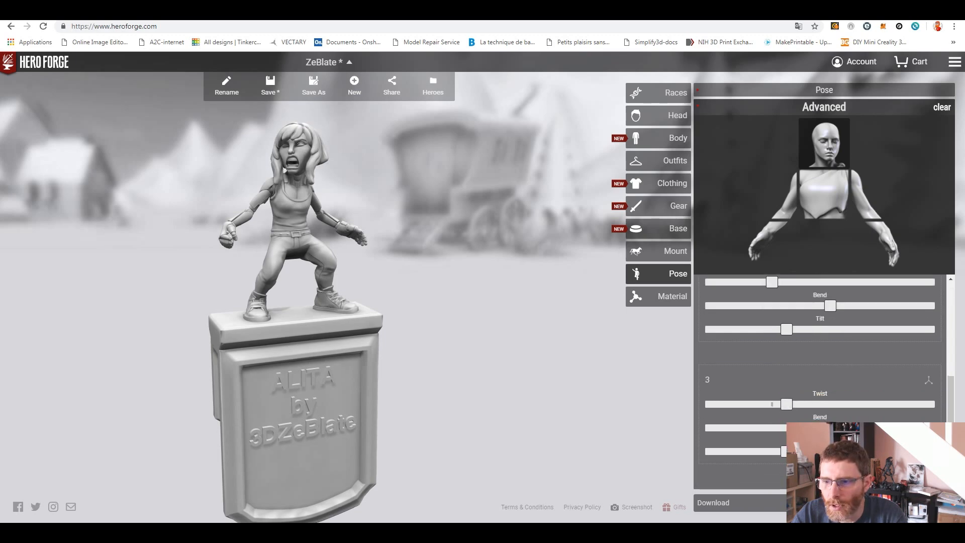
left_click_drag(783, 452, 748, 453)
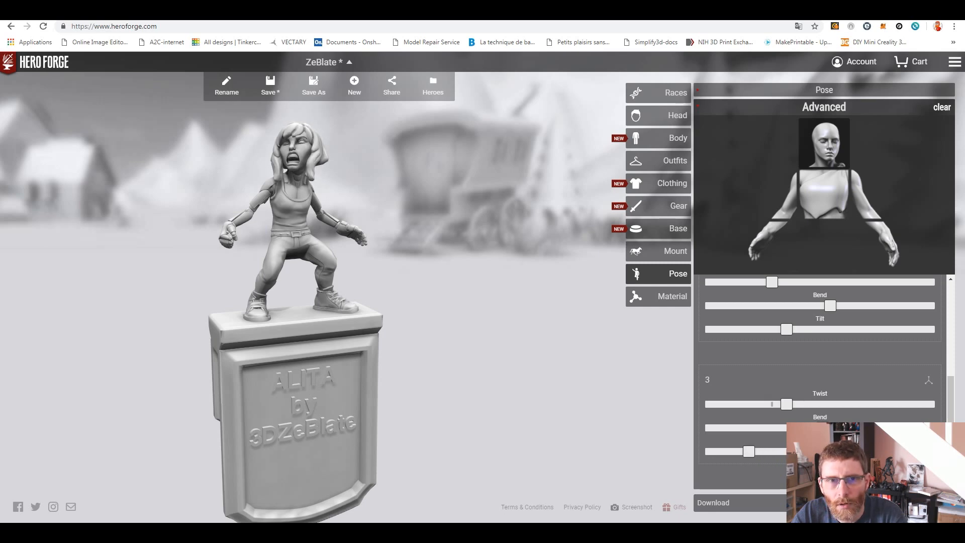
left_click_drag(754, 453, 760, 455)
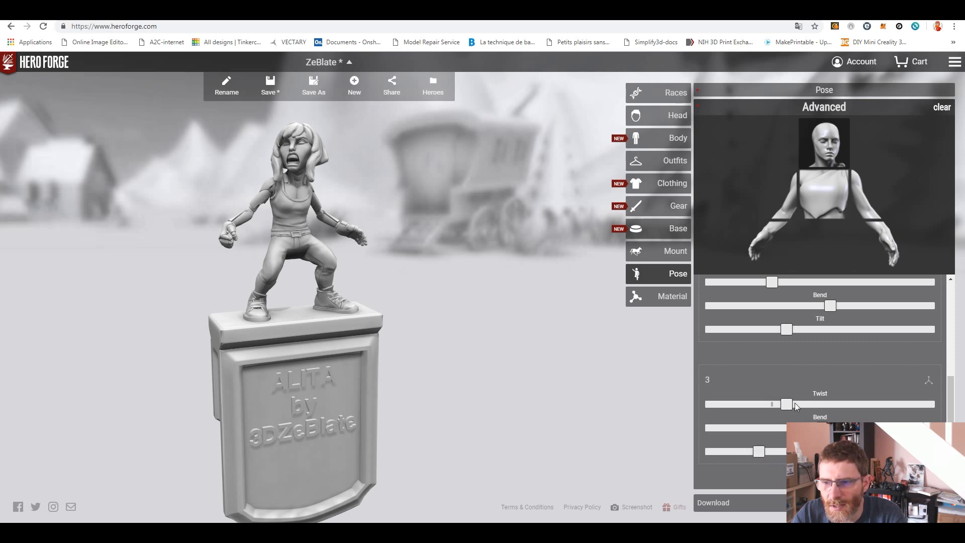
mouse_move(789, 404)
left_mouse_down()
mouse_move(780, 408)
mouse_move(793, 413)
left_mouse_up()
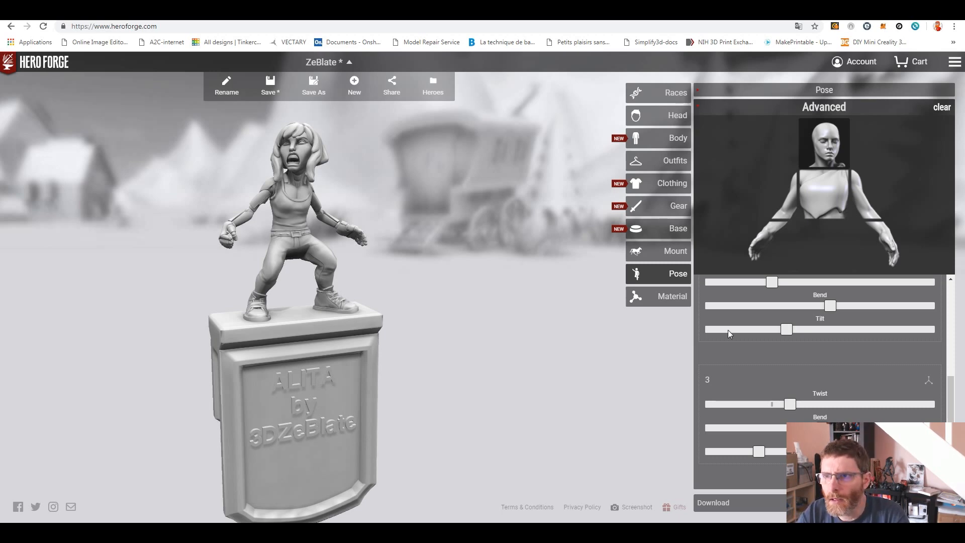
Apply the Blank Expression preset to the face after consulting the film still
left_click(669, 116)
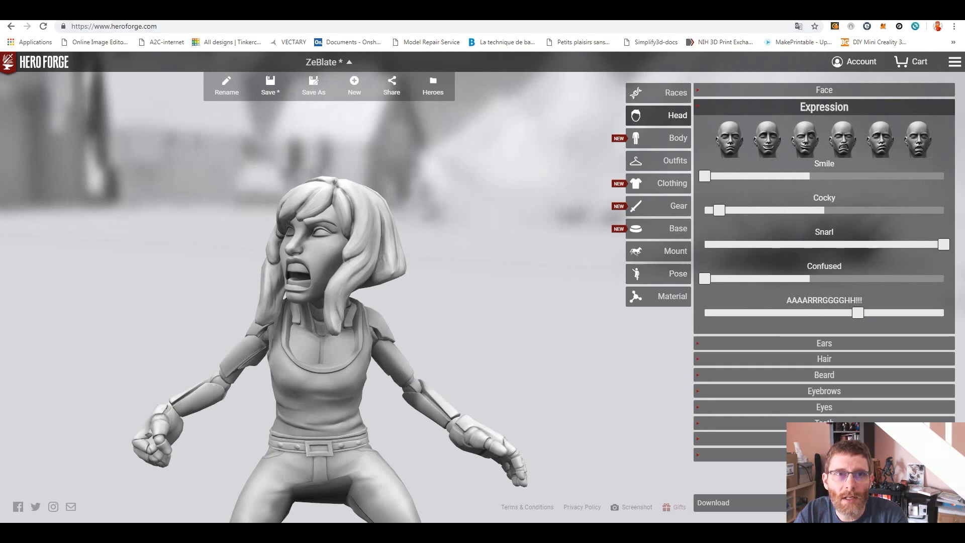
left_click(256, 11)
left_click(201, 11)
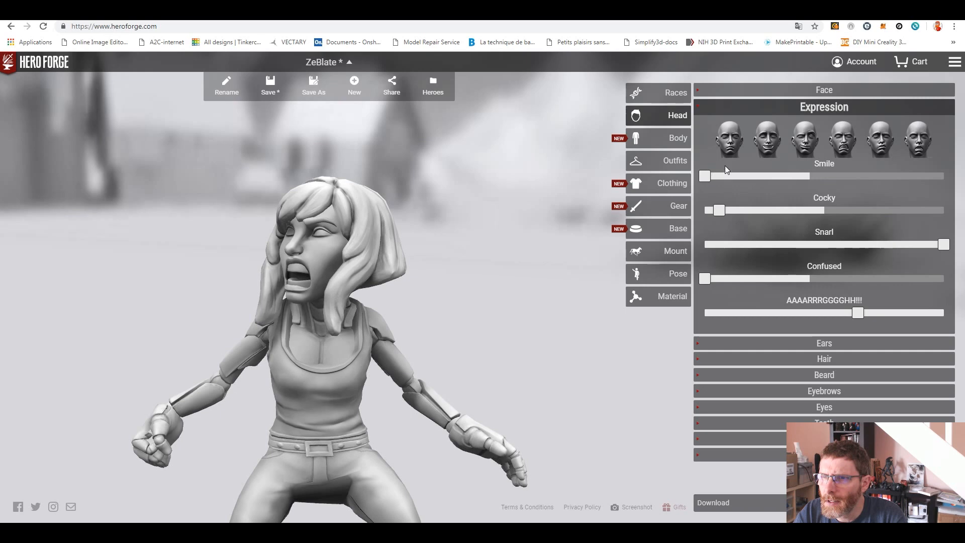
left_click(730, 145)
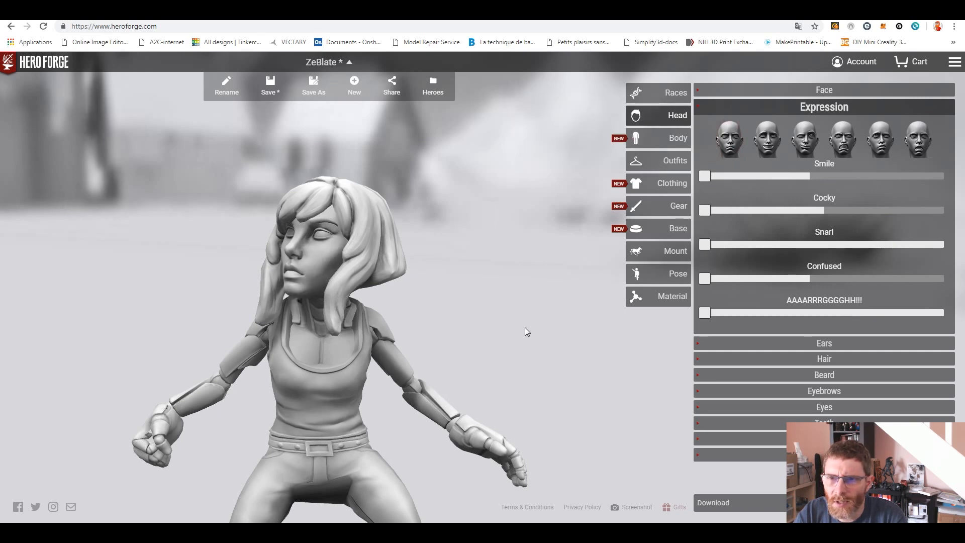
left_click_drag(491, 330, 556, 324)
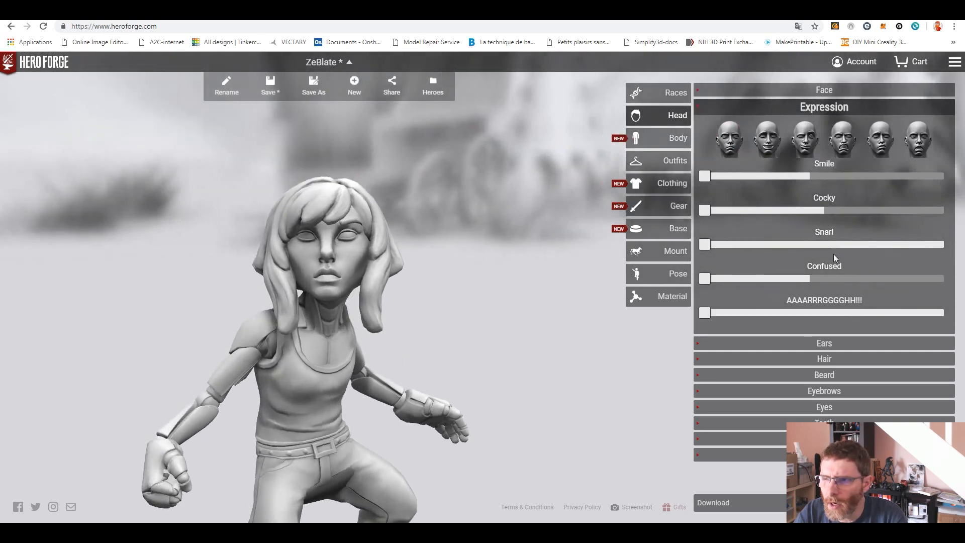
Try a Snarl of about half strength with the other expression values at zero, comparing the face with the film still
mouse_move(706, 213)
left_mouse_down()
mouse_move(749, 212)
mouse_move(690, 214)
left_mouse_up()
left_click_drag(709, 245, 673, 251)
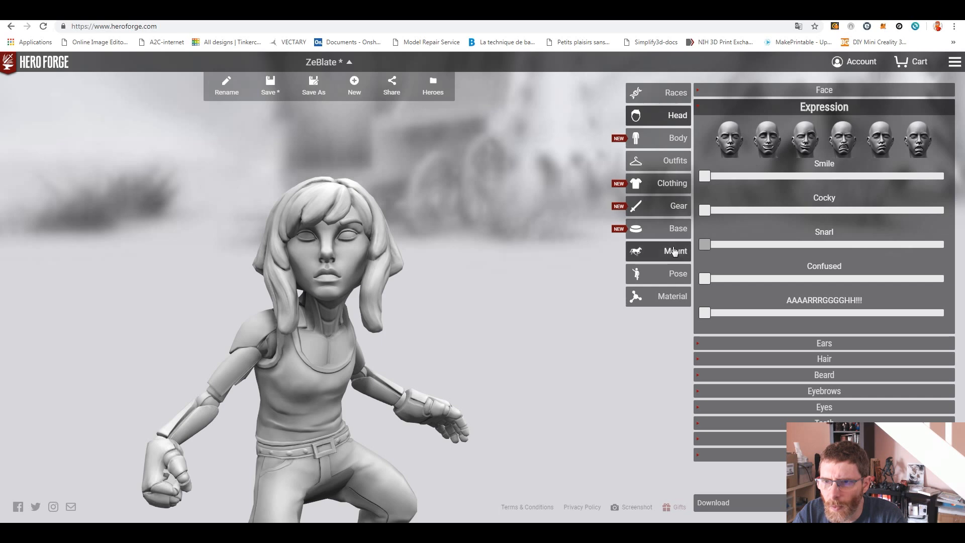
left_click_drag(726, 177, 669, 181)
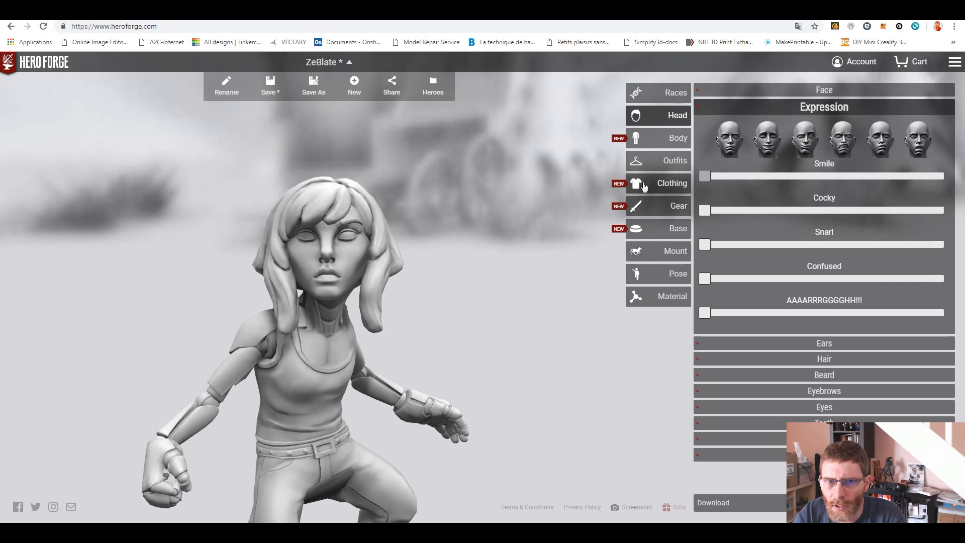
left_click_drag(749, 278, 654, 275)
left_click_drag(705, 313, 638, 309)
left_click_drag(713, 213, 813, 253)
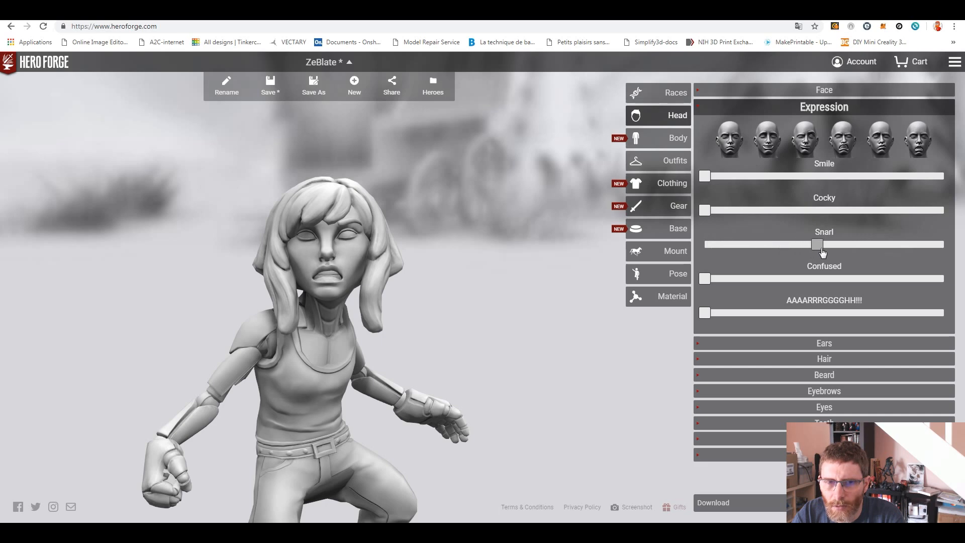
left_click(271, 8)
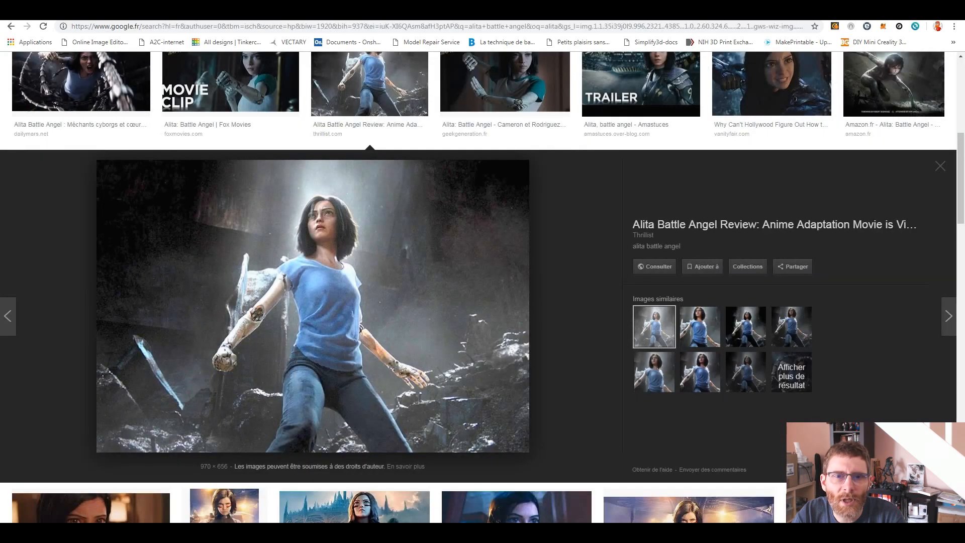
left_click(192, 11)
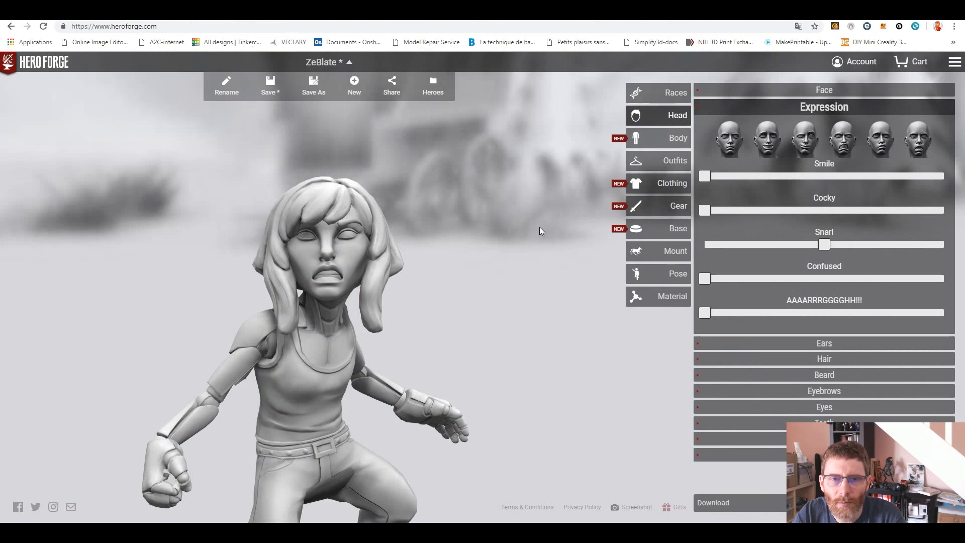
scroll(522, 236, "down", 4)
mouse_move(505, 335)
left_mouse_down()
mouse_move(398, 335)
mouse_move(434, 300)
mouse_move(410, 330)
mouse_move(255, 331)
mouse_move(508, 328)
mouse_move(492, 328)
left_mouse_up()
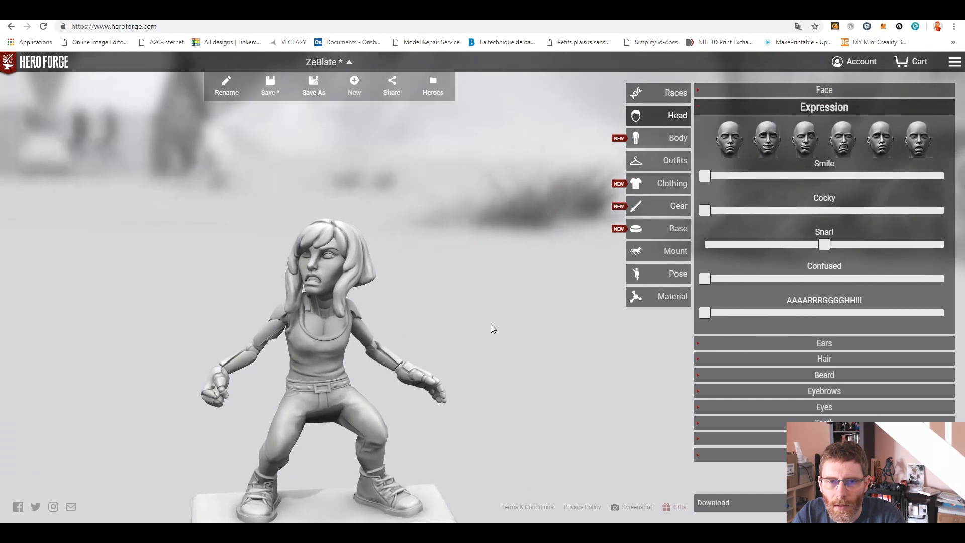
left_click_drag(430, 326, 468, 326)
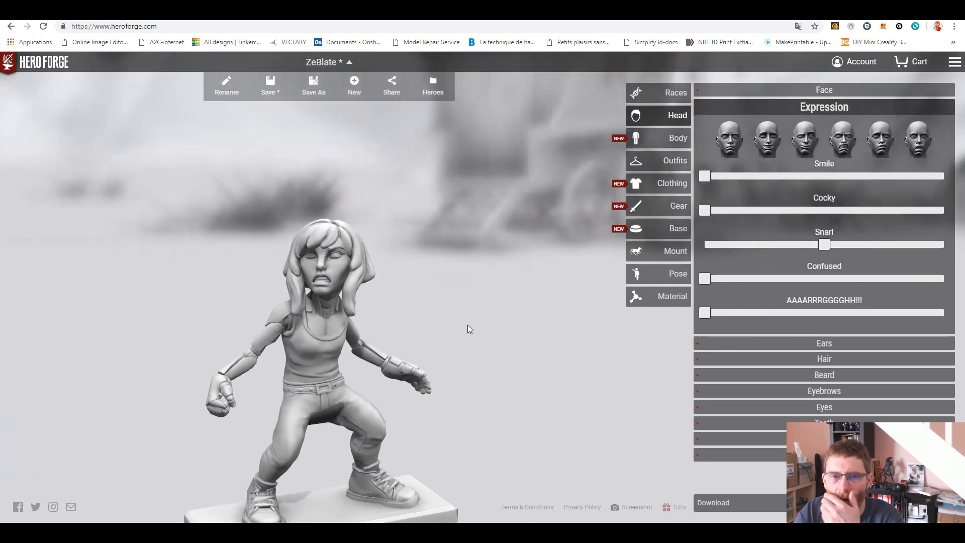
Remove the Snarl, try the Confused, Open Jaw, Cocky and other expression presets, and return to the Blank Expression
left_click_drag(824, 245, 671, 240)
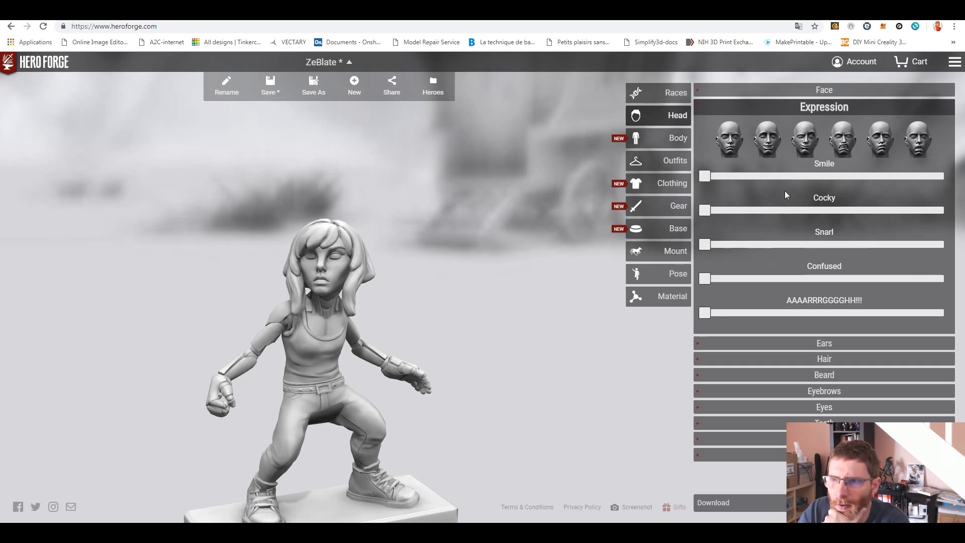
mouse_move(730, 145)
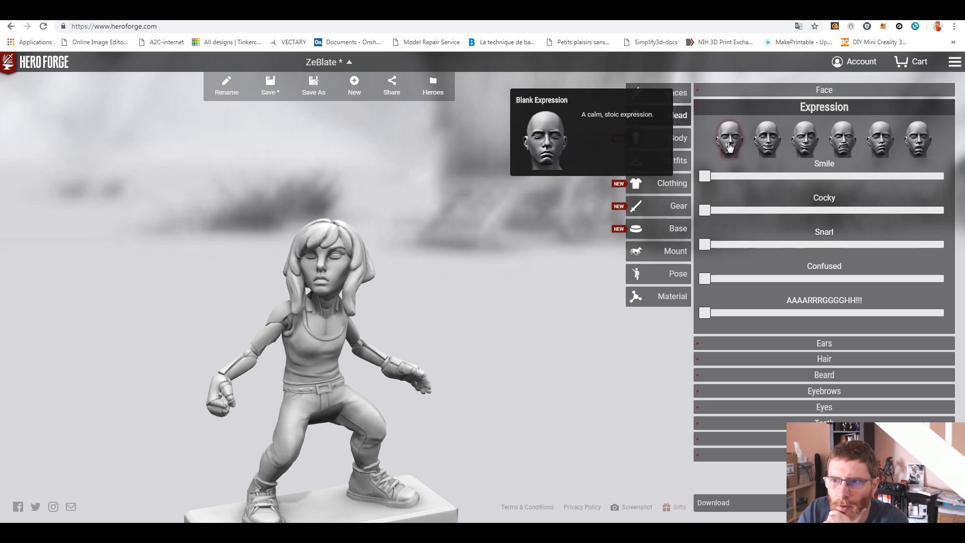
left_click(885, 147)
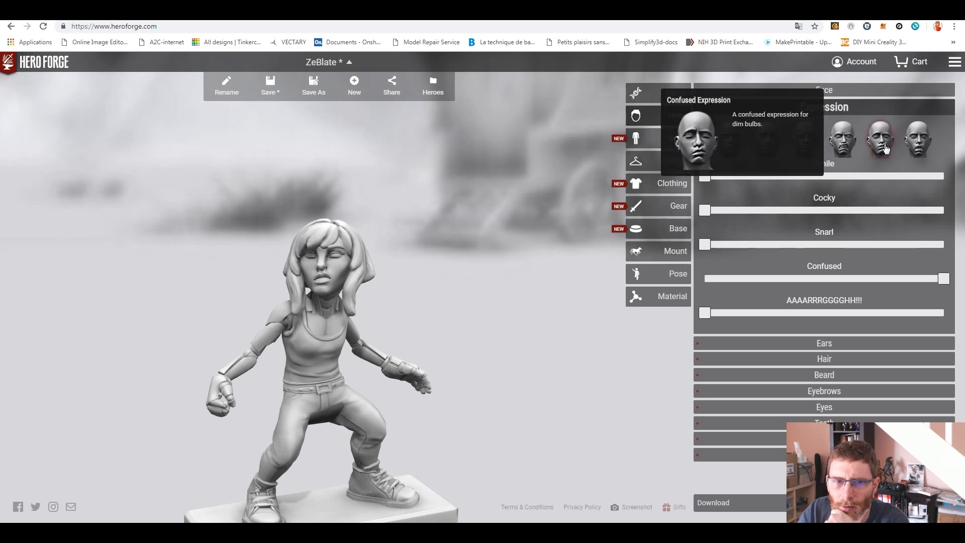
left_click(923, 149)
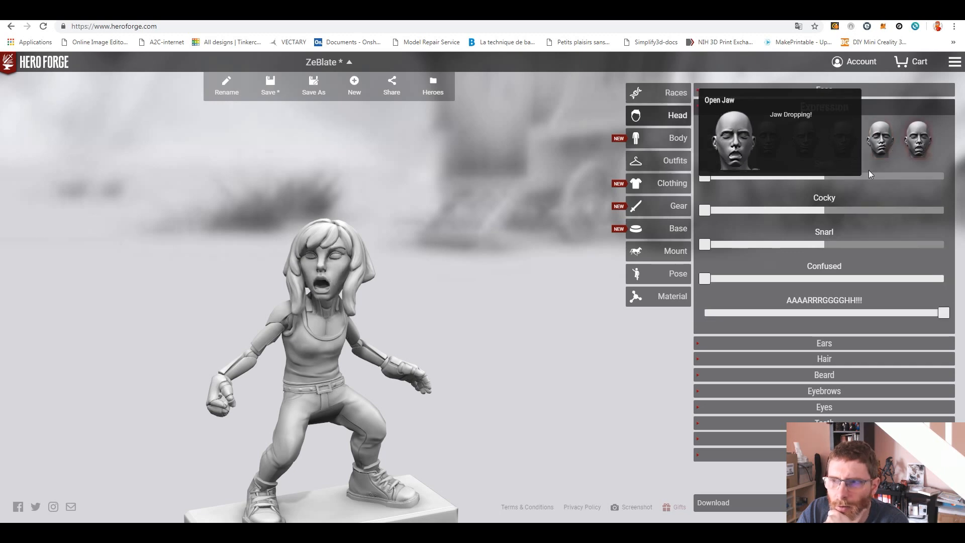
left_click(842, 146)
left_click(820, 147)
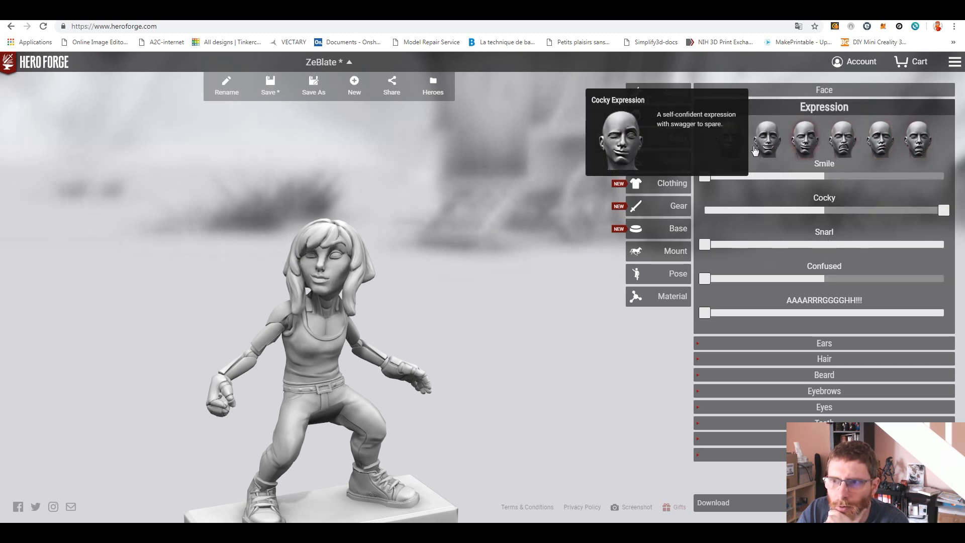
left_click(768, 147)
left_click(735, 147)
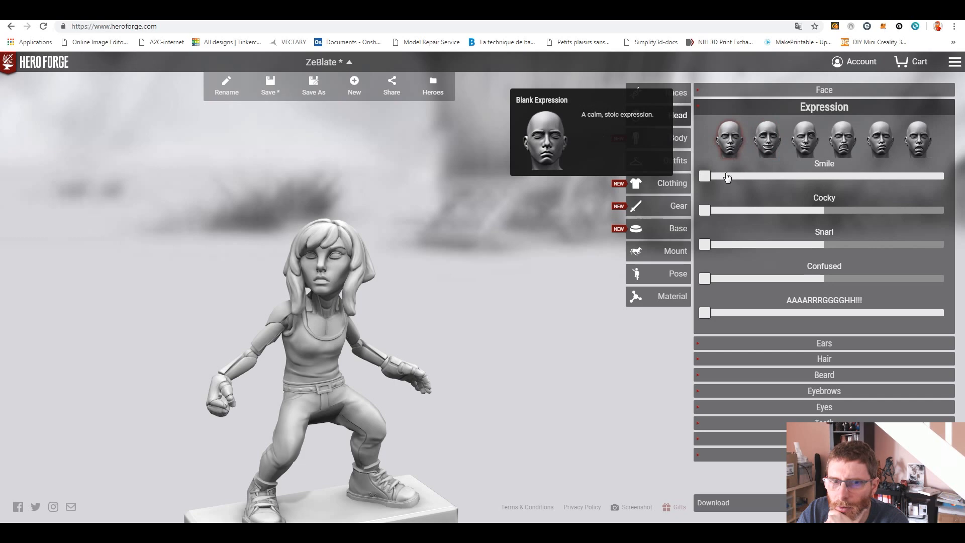
Raise the Snarl expression to about 85 percent and compare the face and stance with the film still
left_click_drag(708, 245, 911, 241)
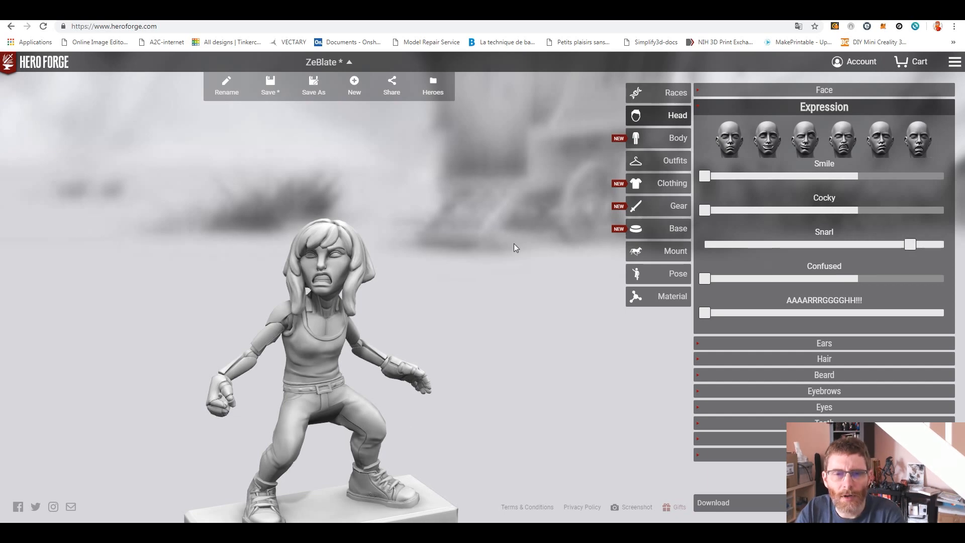
left_click_drag(524, 339, 464, 342)
left_click(90, 11)
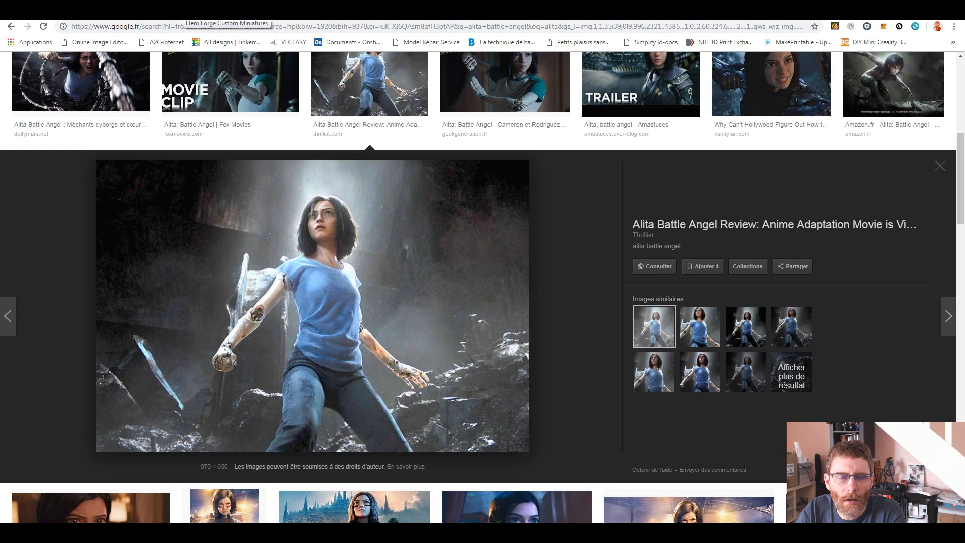
left_click(186, 11)
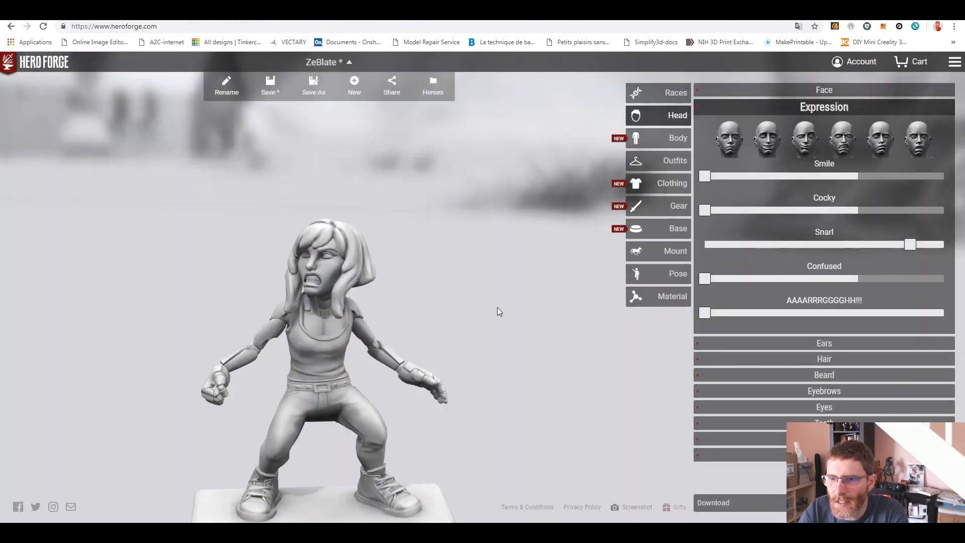
left_click(91, 11)
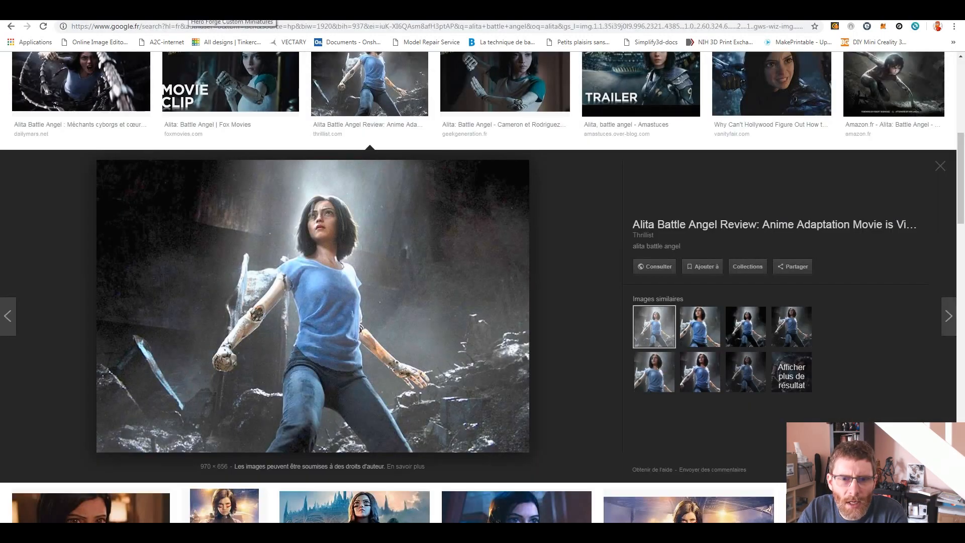
left_click(186, 11)
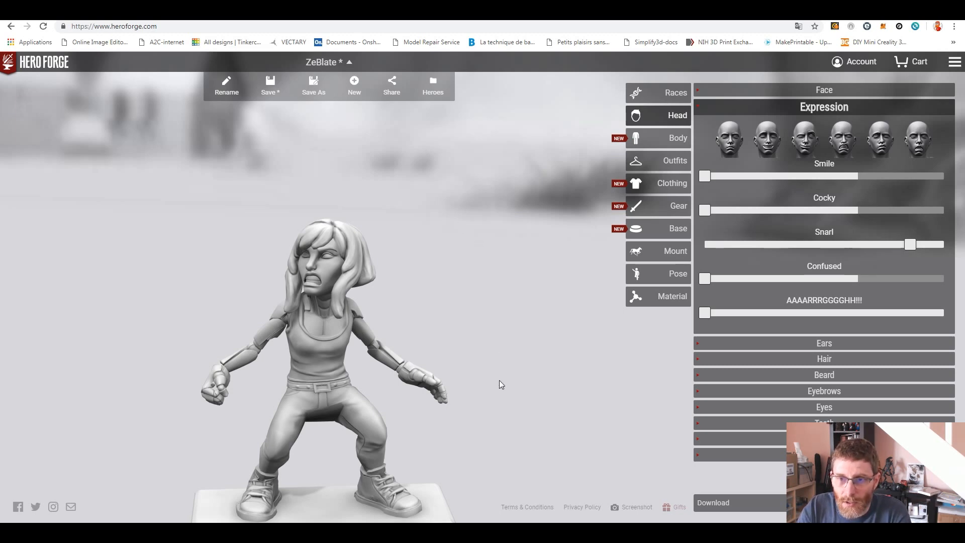
Fine-tune the advanced head pose by twisting head joint 3 slightly up and head joint 2 slightly below its default mark
left_click(659, 275)
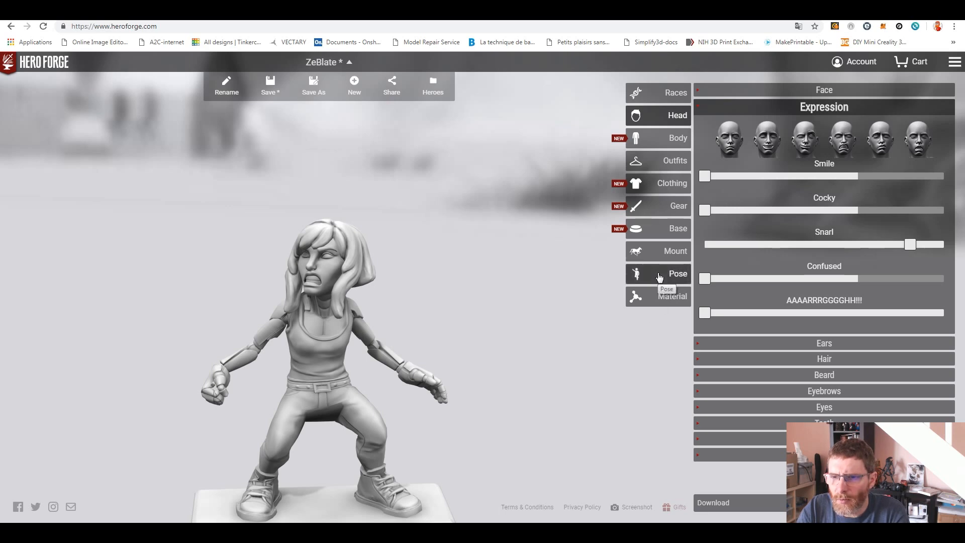
left_click_drag(432, 377, 409, 361)
scroll(410, 360, "up", 2)
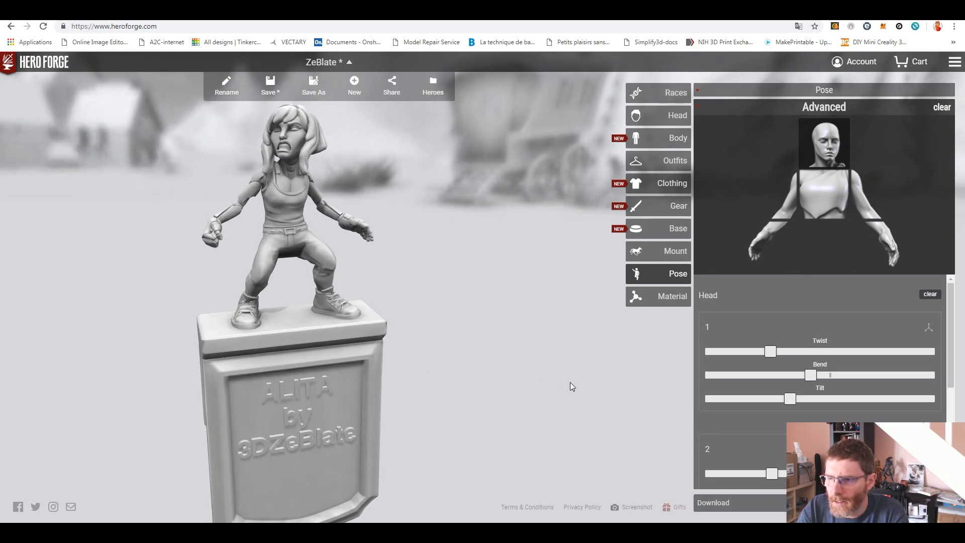
left_click_drag(951, 351, 950, 438)
mouse_move(791, 417)
left_mouse_down()
mouse_move(760, 417)
mouse_move(793, 417)
left_mouse_up()
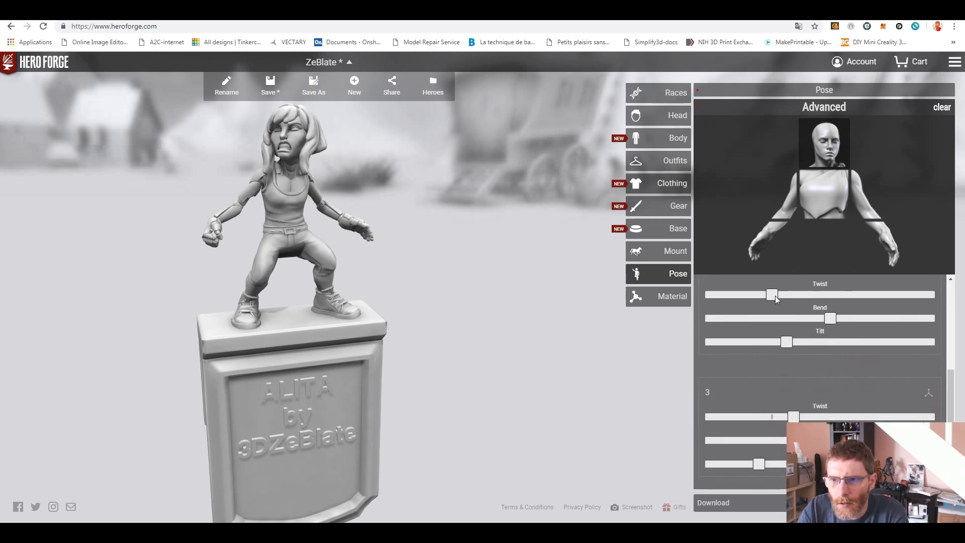
left_click_drag(773, 295, 763, 295)
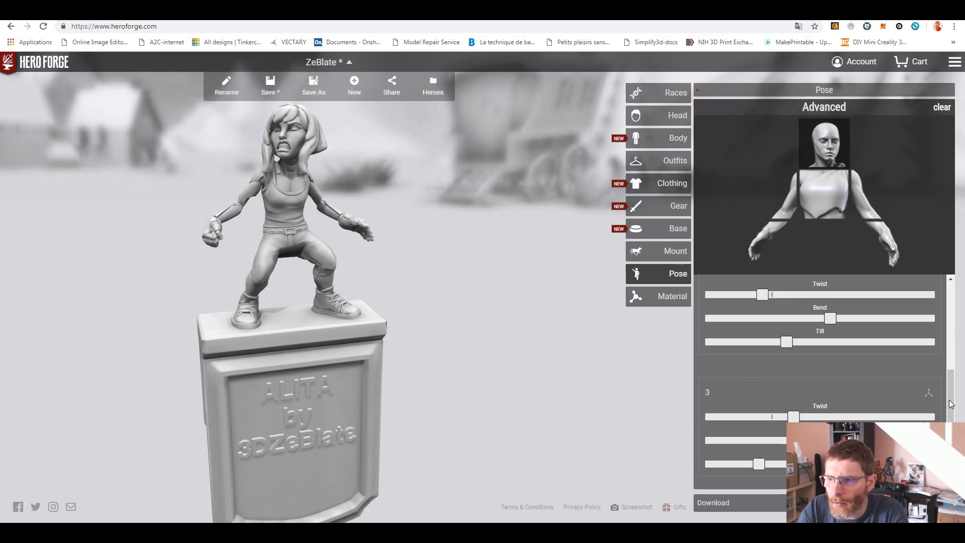
Raise the Twist of head joint 1 to slightly above its default mark and compare the head angle on the figure
scroll(740, 346, "up", 4)
mouse_move(771, 352)
left_mouse_down()
mouse_move(801, 356)
mouse_move(764, 354)
left_mouse_up()
left_click_drag(950, 380, 950, 402)
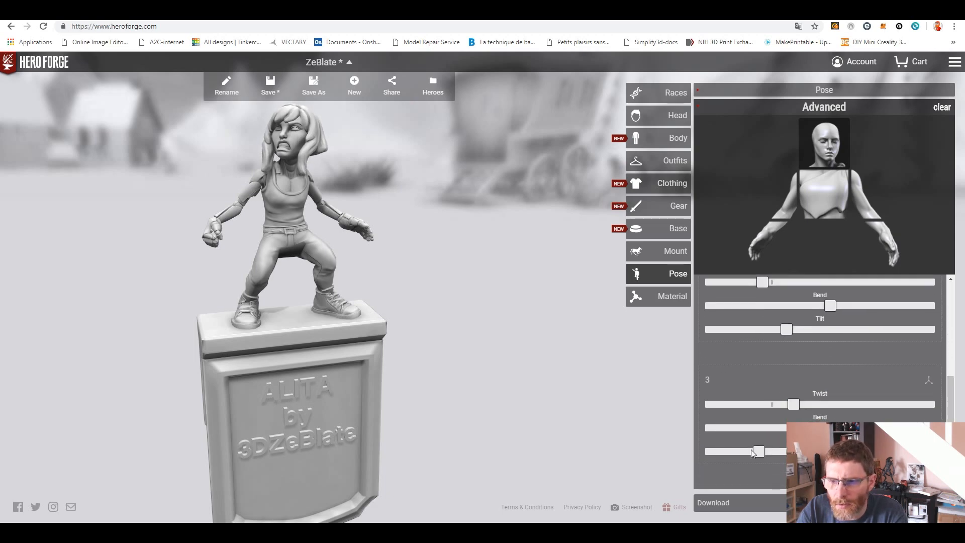
mouse_move(761, 453)
left_mouse_down()
mouse_move(675, 449)
mouse_move(855, 452)
mouse_move(728, 449)
mouse_move(761, 454)
left_mouse_up()
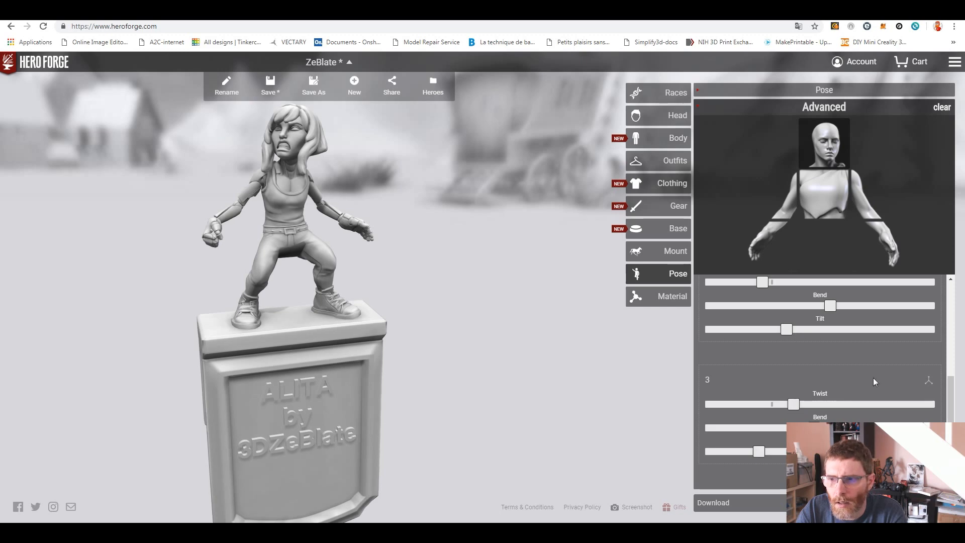
scroll(875, 382, "up", 3)
scroll(875, 383, "up", 1)
left_click_drag(766, 352, 796, 355)
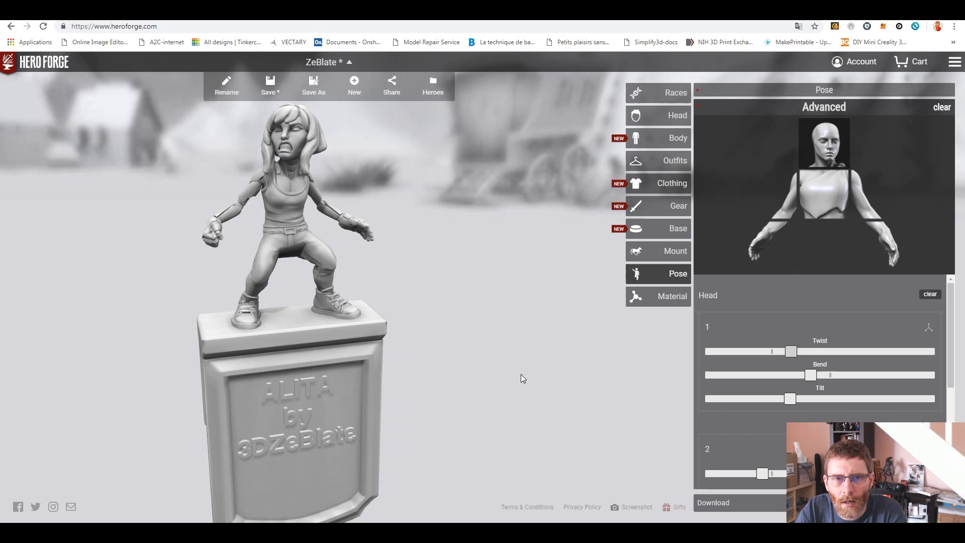
mouse_move(449, 383)
left_mouse_down()
mouse_move(361, 369)
mouse_move(328, 376)
mouse_move(447, 386)
left_mouse_up()
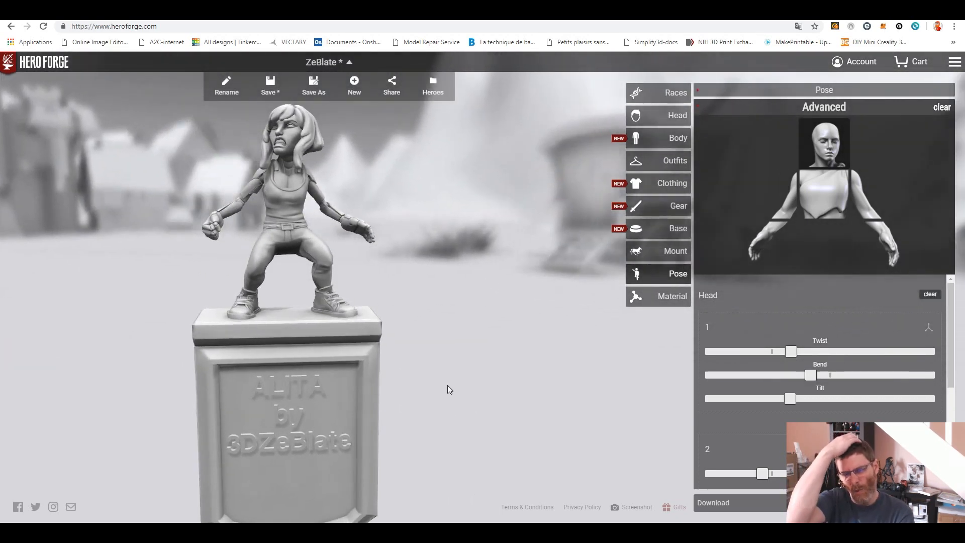
left_click_drag(504, 319, 457, 352)
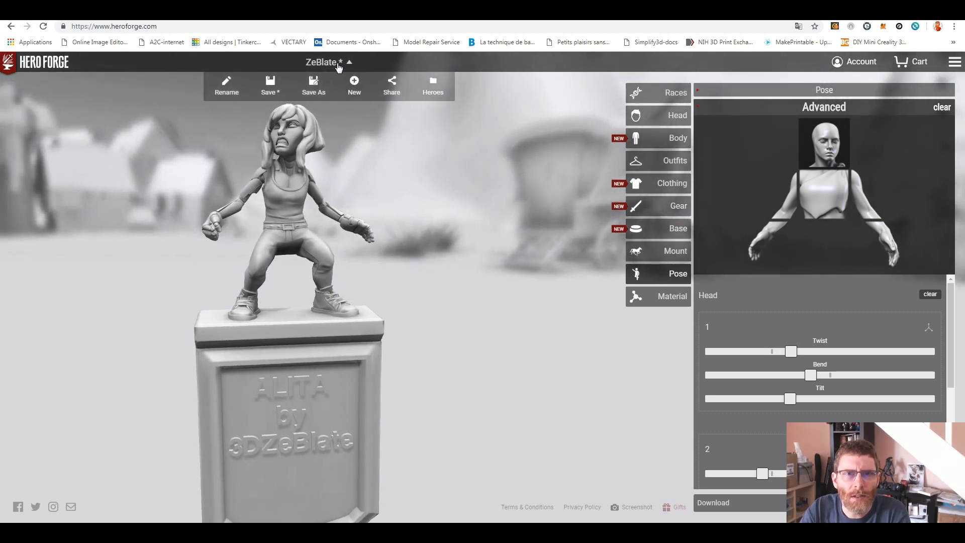
Save the figurine as a new character named Alita
left_click(315, 85)
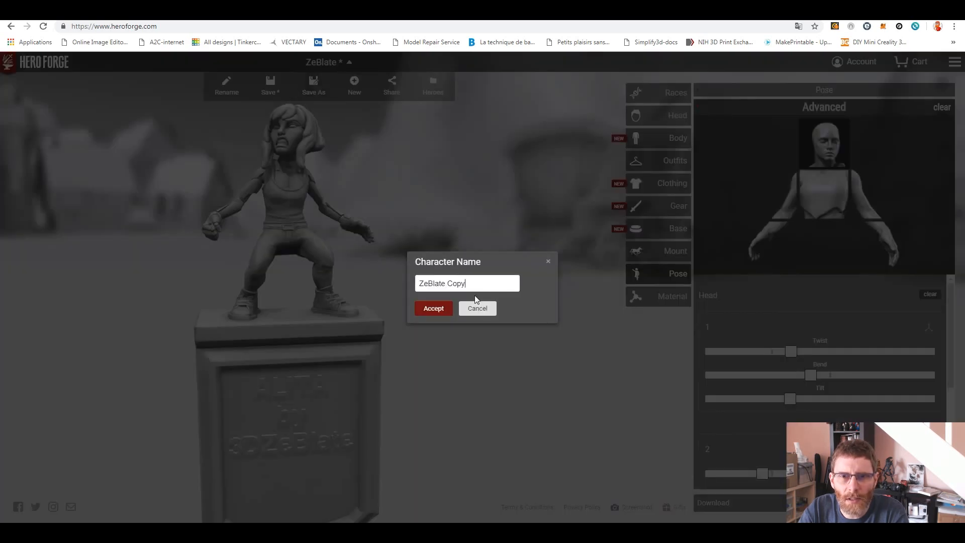
key("ctrl+a")
type("Alita")
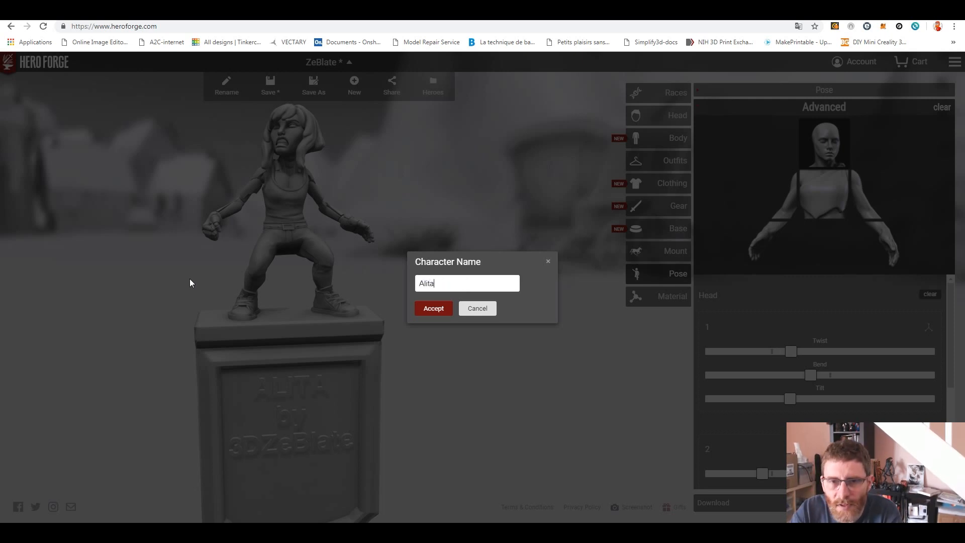
left_click(433, 309)
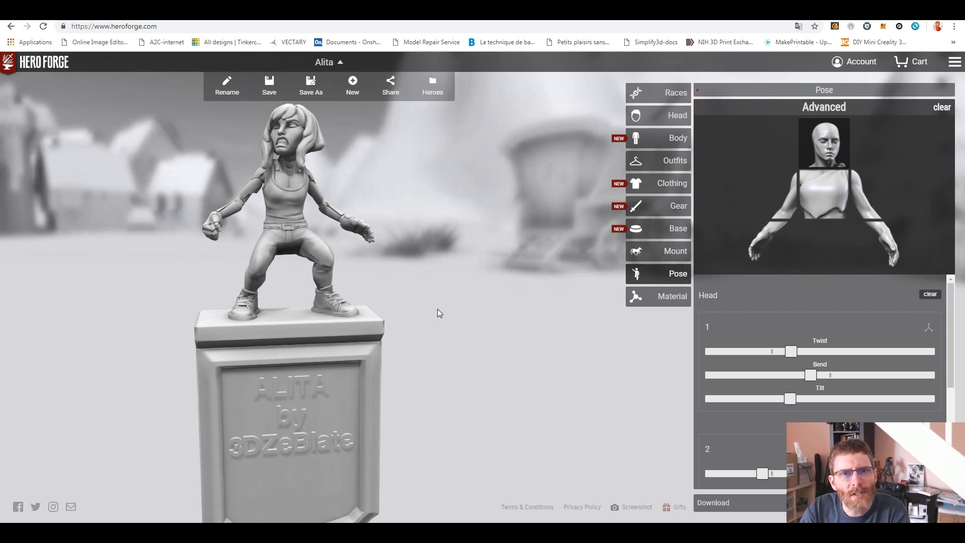
Delete Nameless Hero from the saved heroes and reopen the Alita hero
left_click(433, 84)
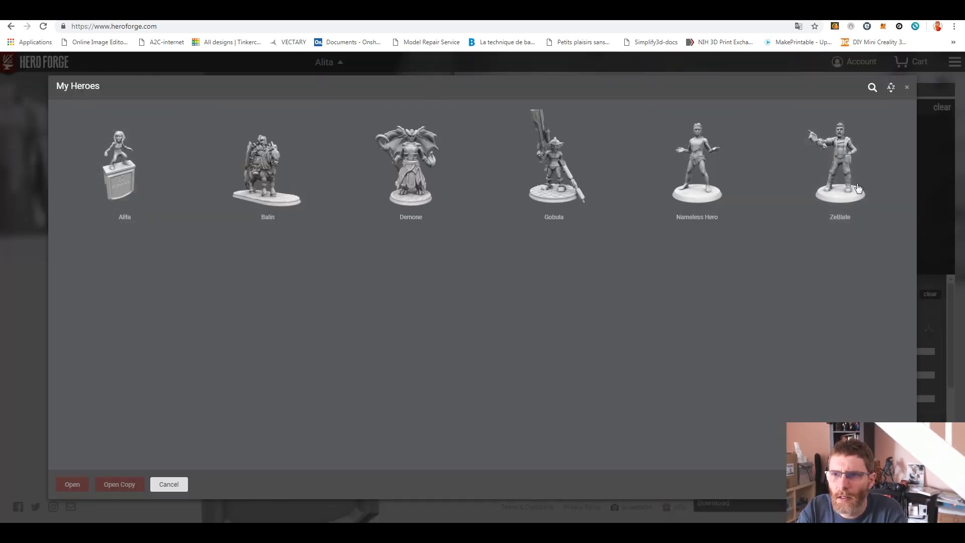
left_click(737, 131)
left_click(740, 117)
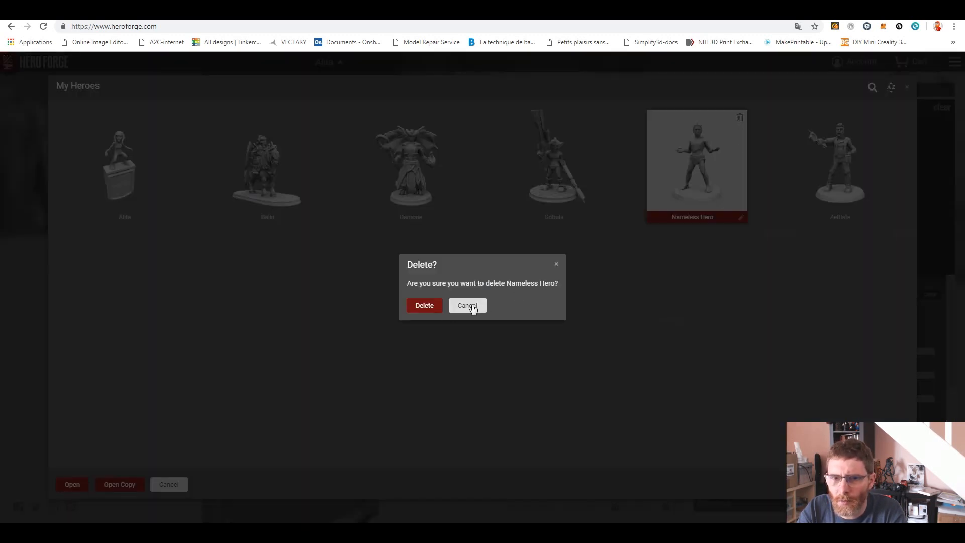
left_click(425, 306)
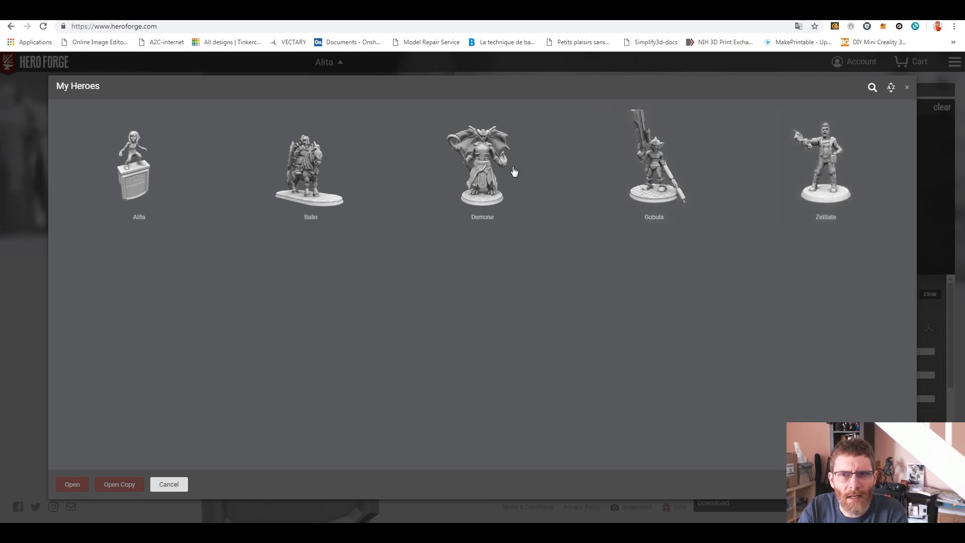
left_click(132, 180)
double_click(130, 180)
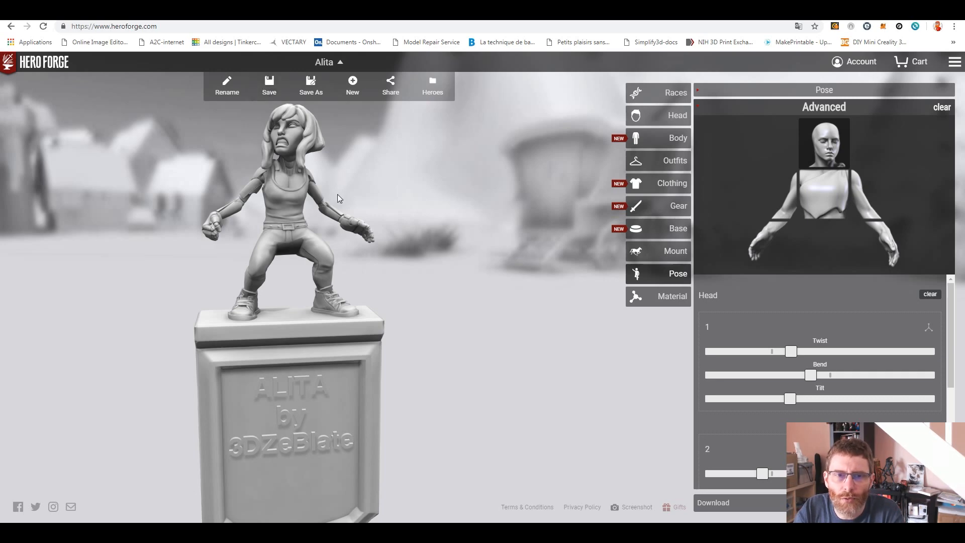
Inspect the figurine, its body measurements including the height range, and the mount options
left_click_drag(372, 259, 213, 318)
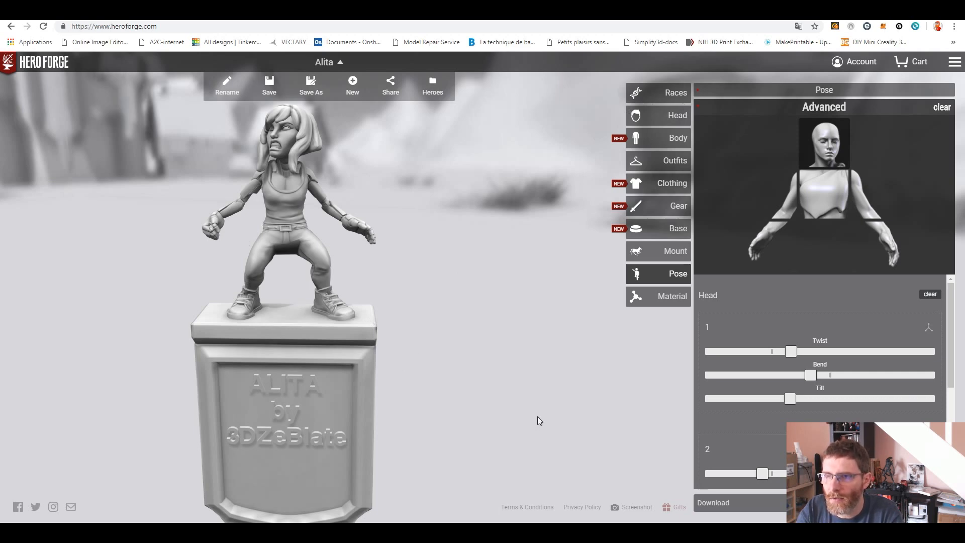
left_click(663, 137)
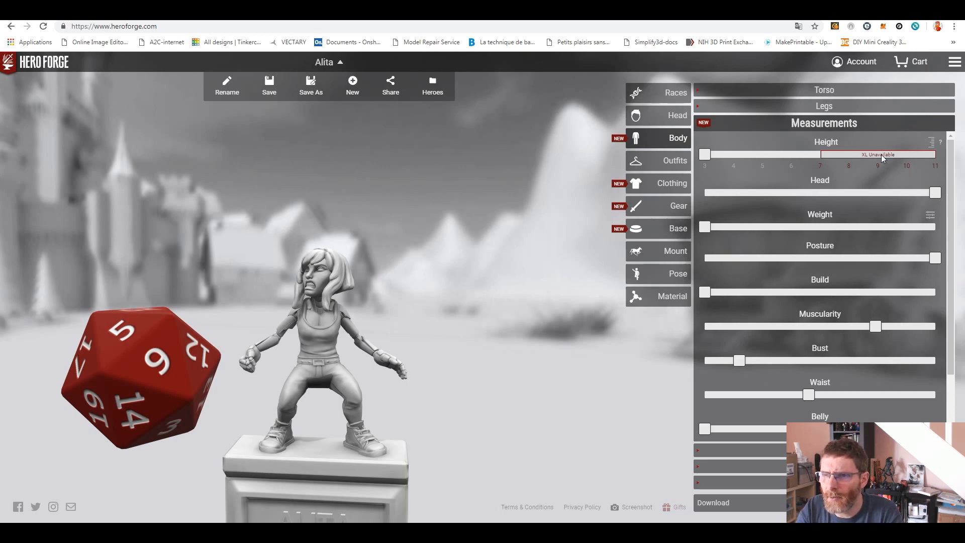
left_click(671, 251)
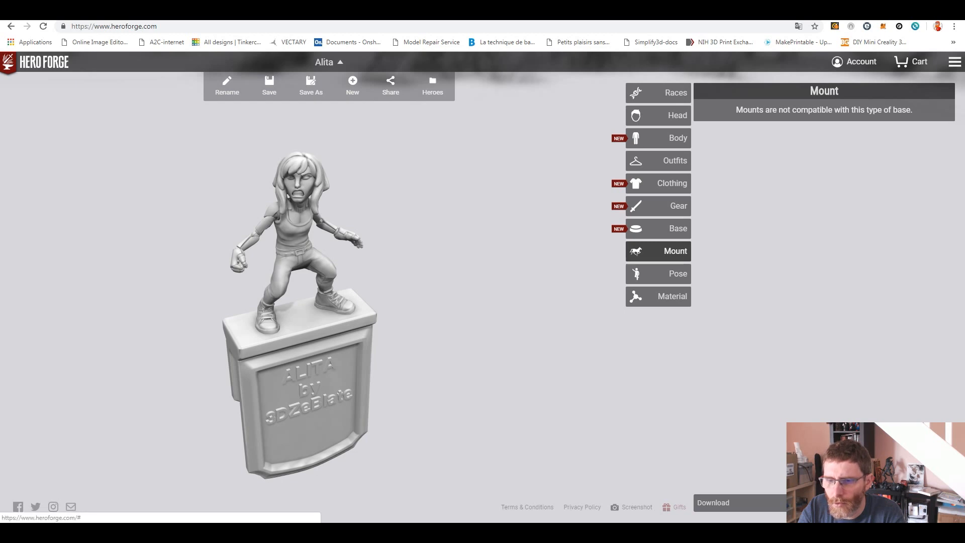
Add the Alita digital download to the basket, dismiss the browser's password-saving offer and close the basket
left_click(729, 503)
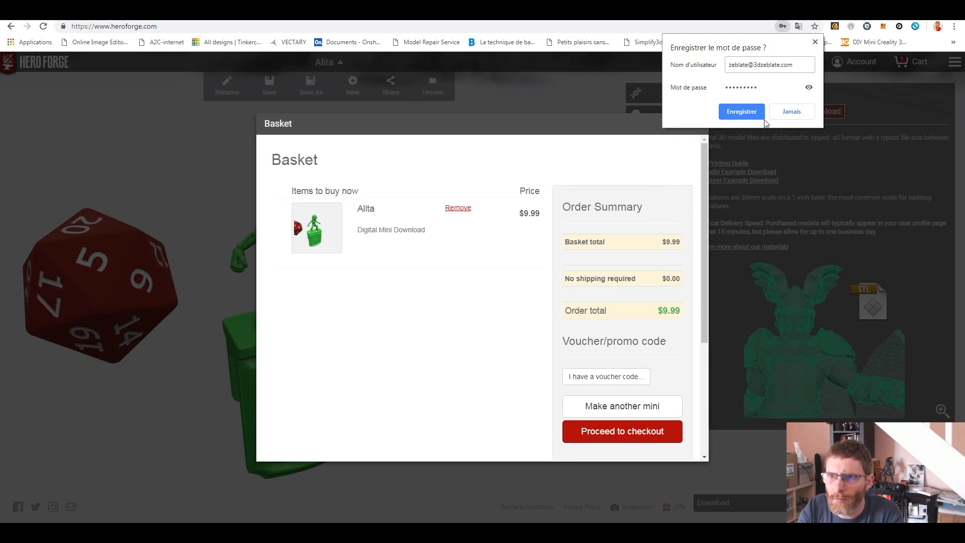
left_click(816, 42)
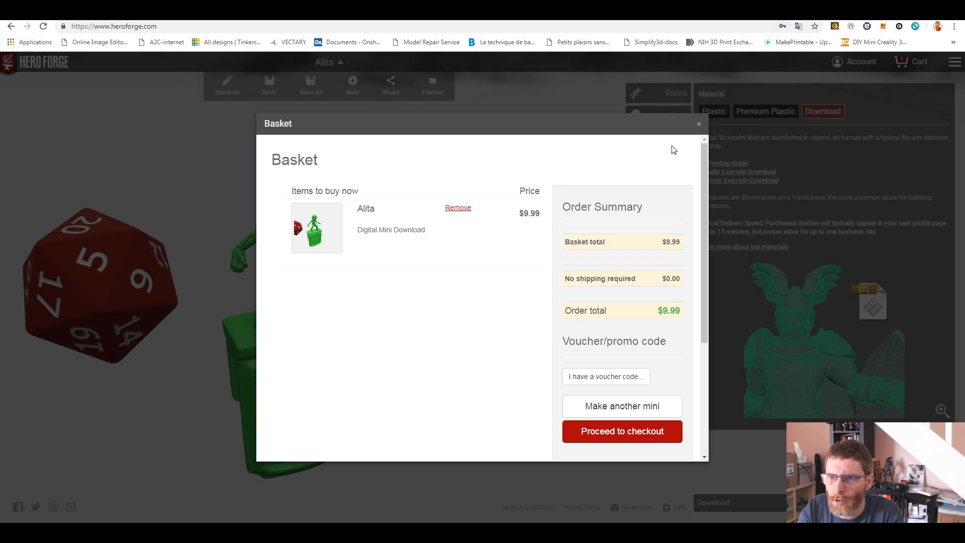
left_click(699, 125)
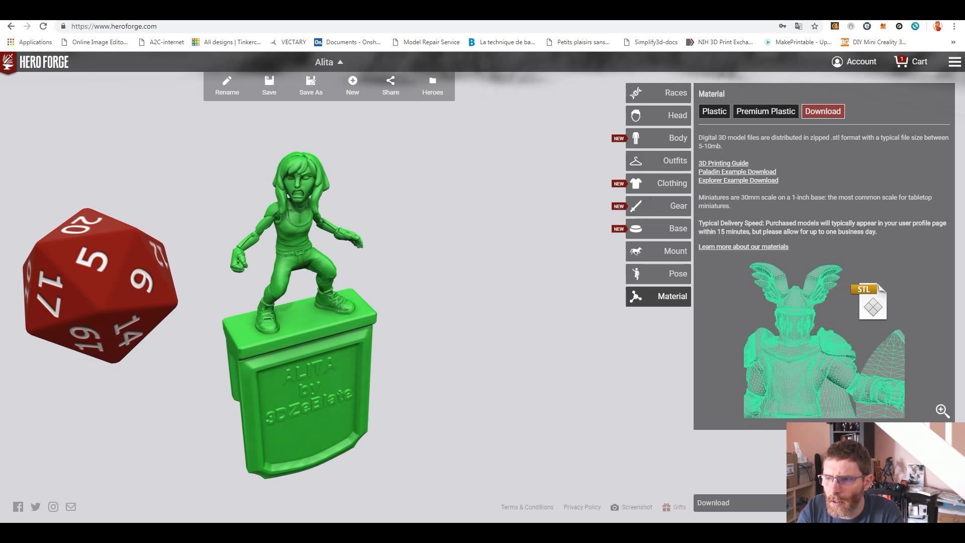
Compare the Plastic, Premium Plastic and Download materials, examining their descriptions and how each looks on the figurine
left_click(714, 112)
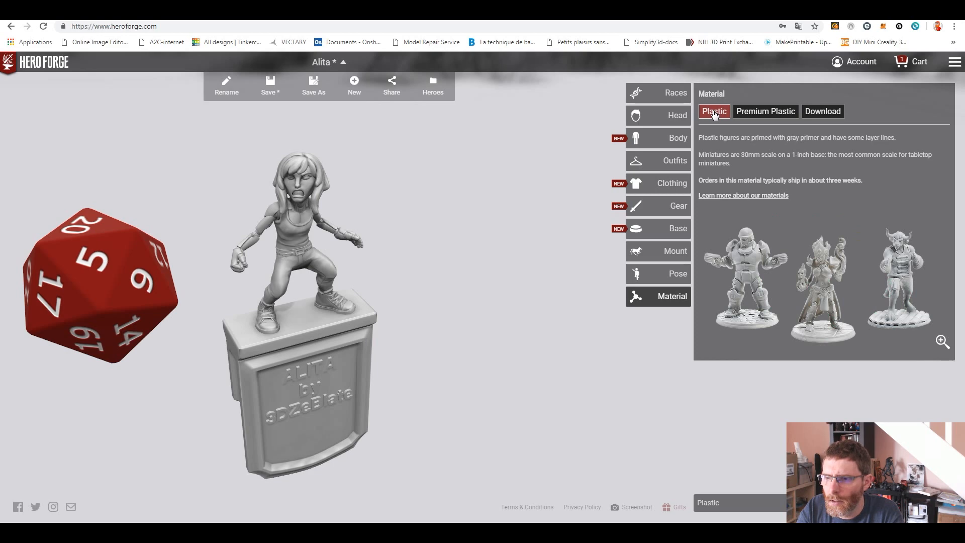
left_click(752, 115)
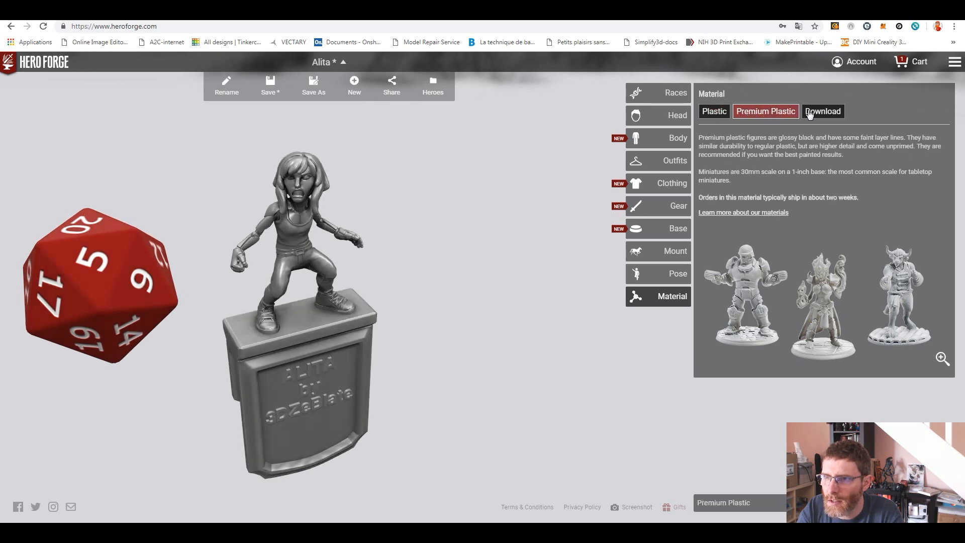
left_click(823, 112)
left_click(766, 112)
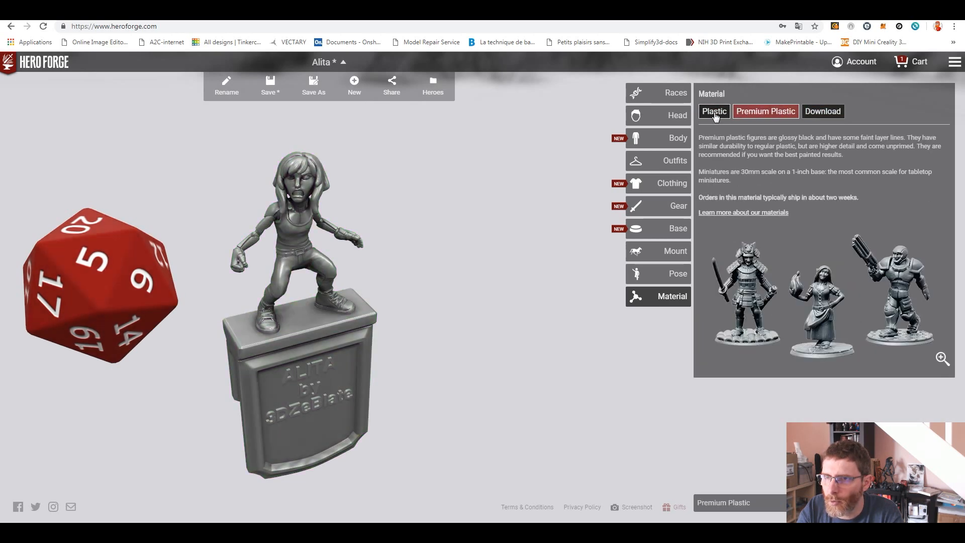
left_click(714, 112)
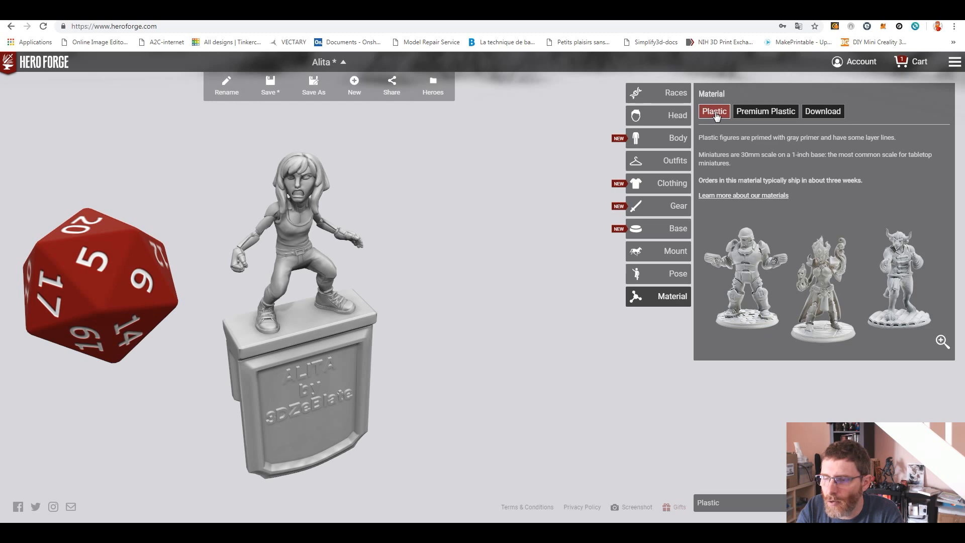
left_click(776, 113)
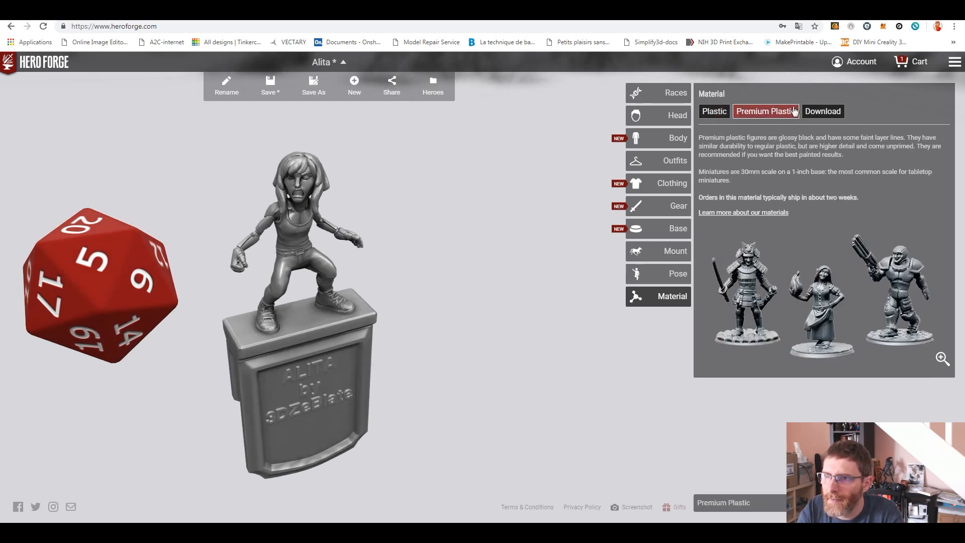
Set the material back to Download, add the figurine to the basket again and remove the duplicate Alita item
left_click(823, 113)
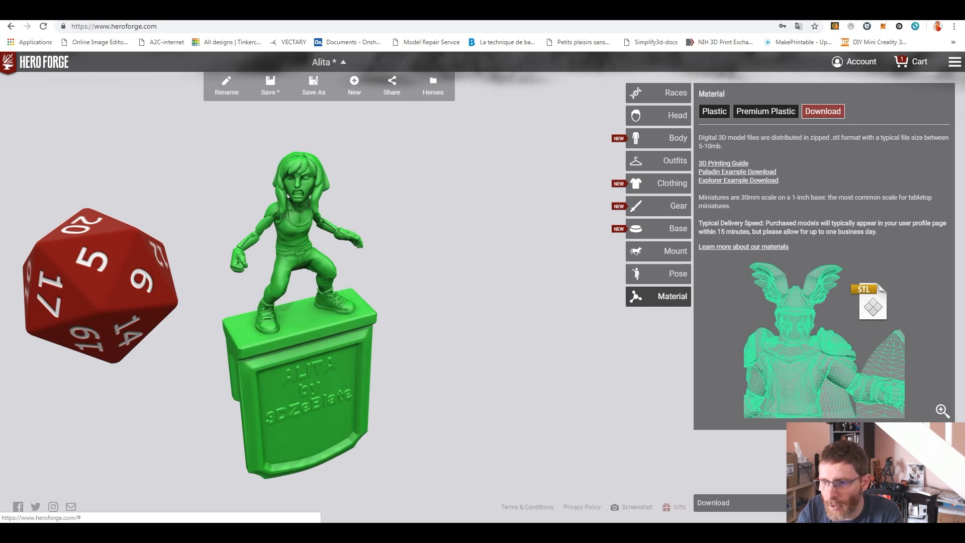
left_click(924, 503)
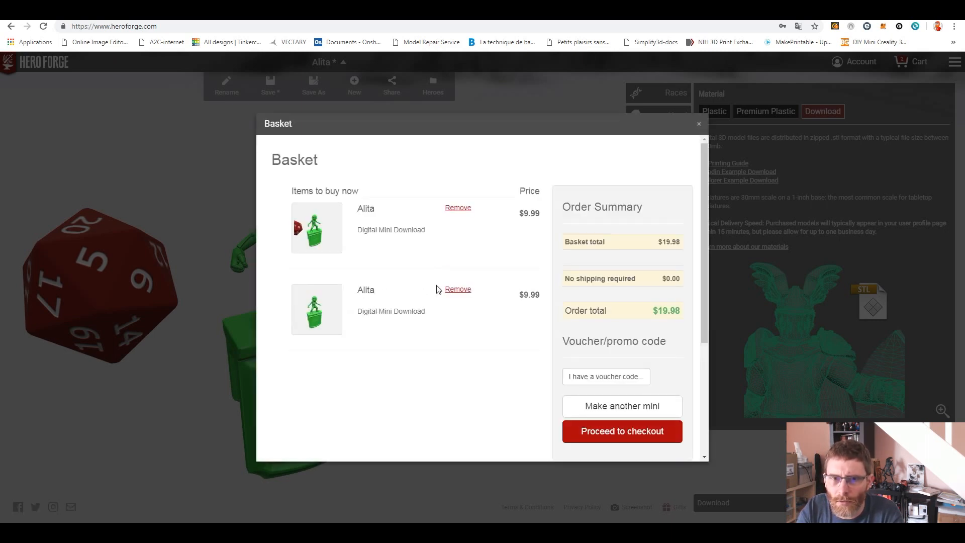
left_click(463, 292)
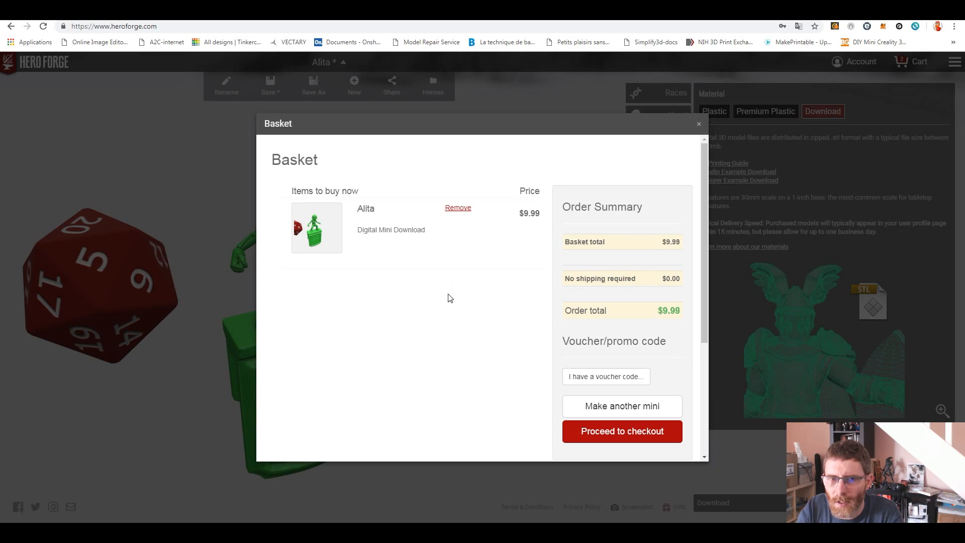